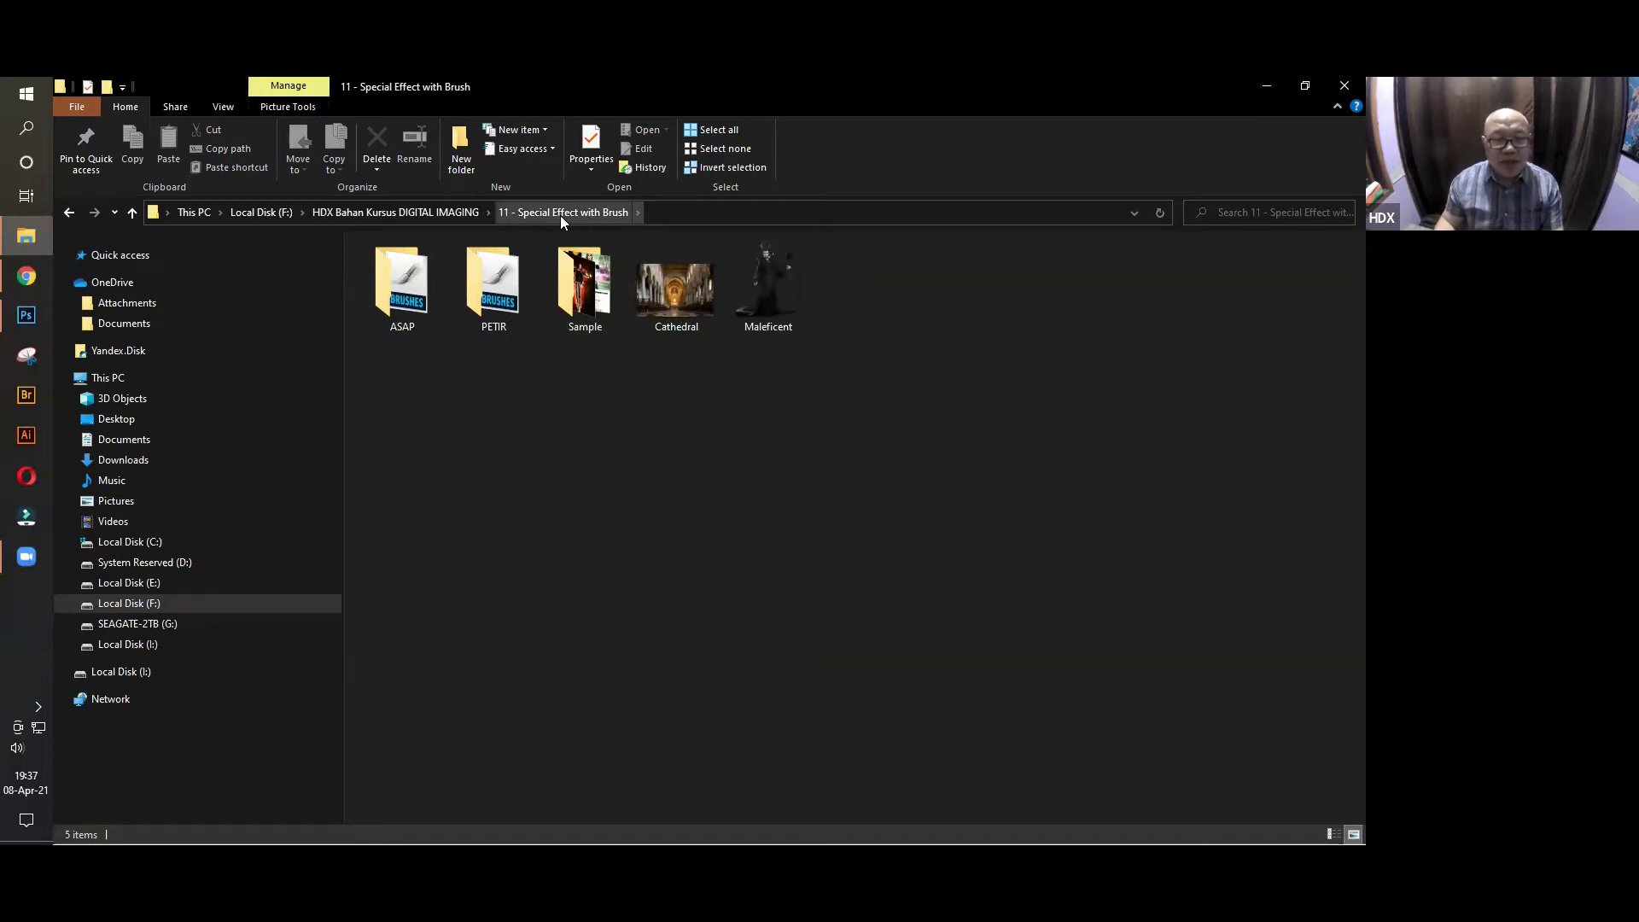
# Open the Cathedral image in Adobe Photoshop CC 2015, accepting the Camera Raw settings unchanged
pyautogui.click(671, 307)
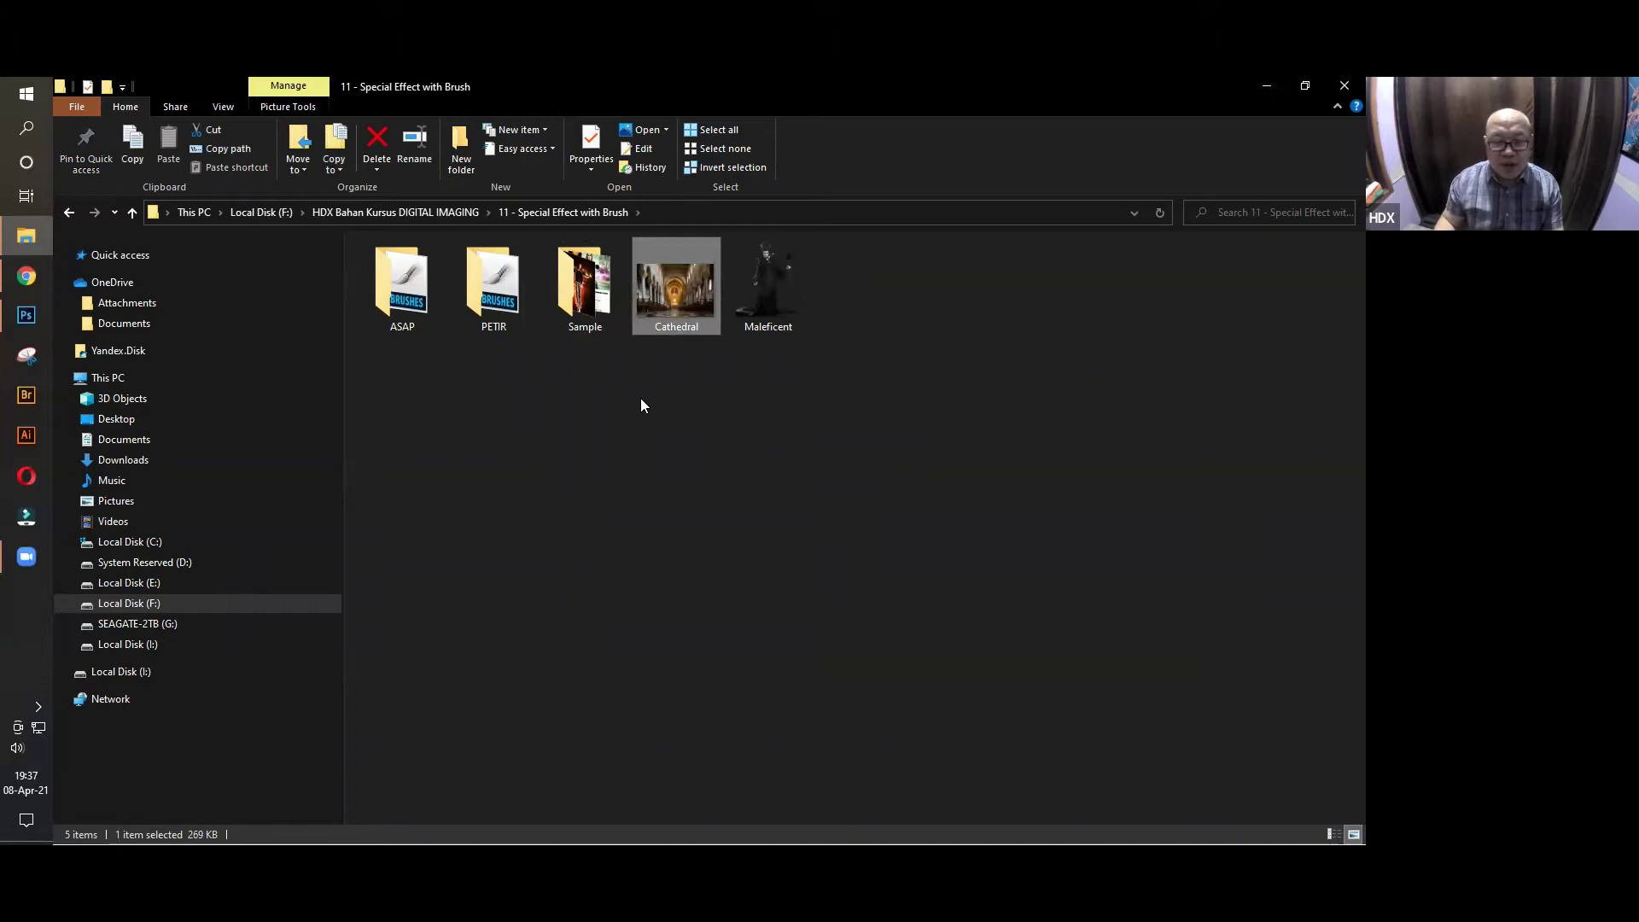
pyautogui.doubleClick(669, 304)
pyautogui.rightClick(670, 304)
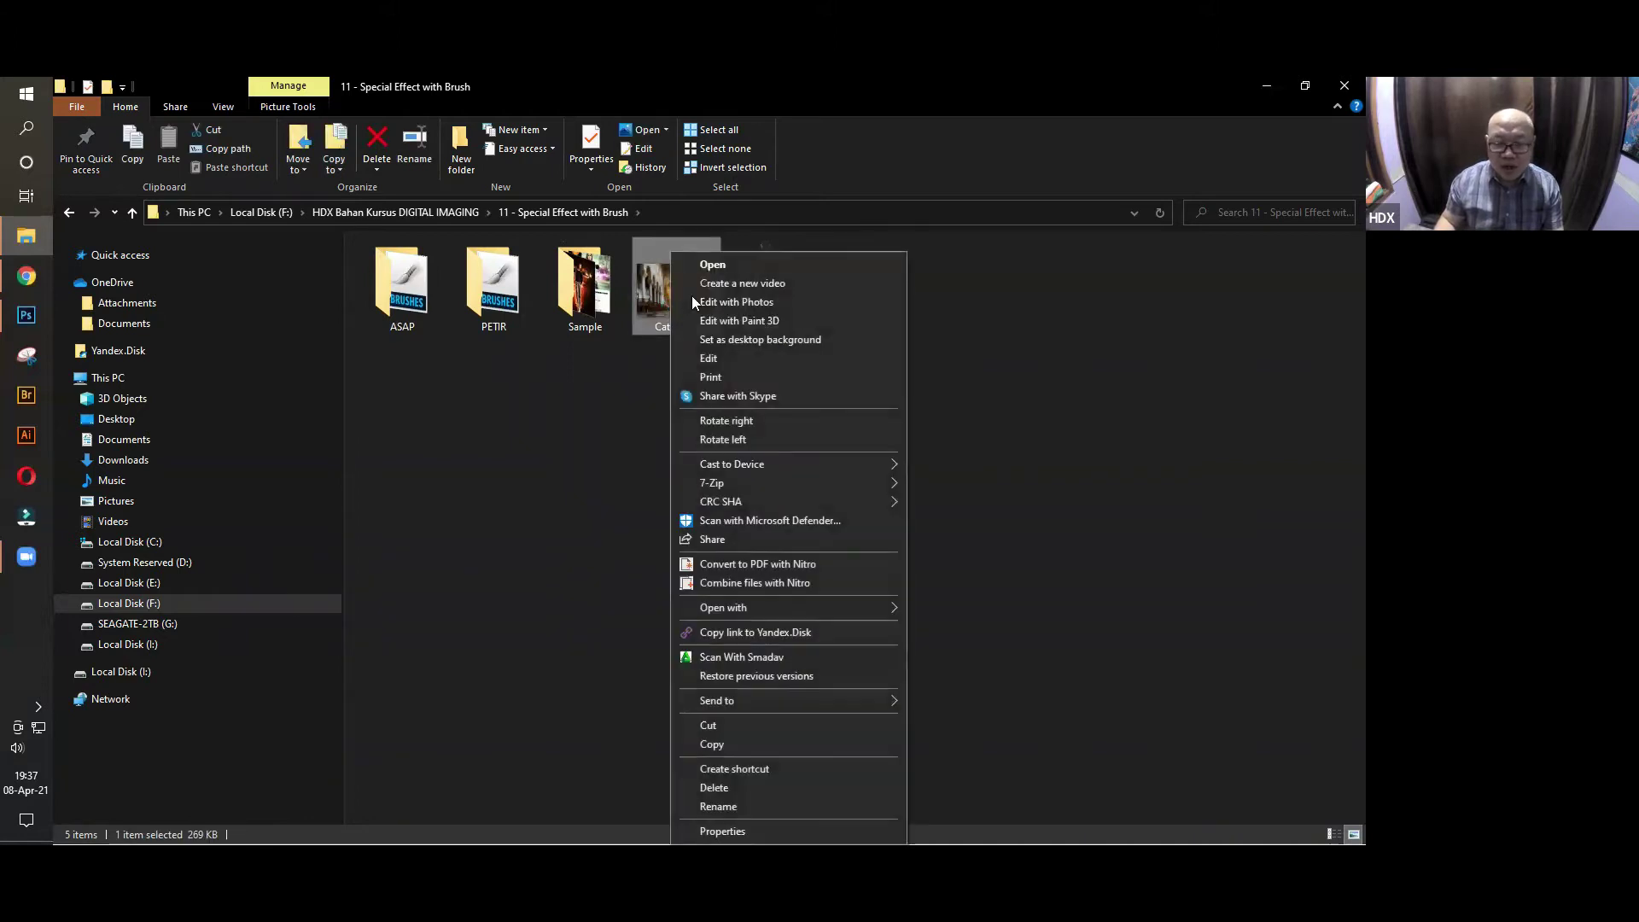
pyautogui.moveTo(764, 603)
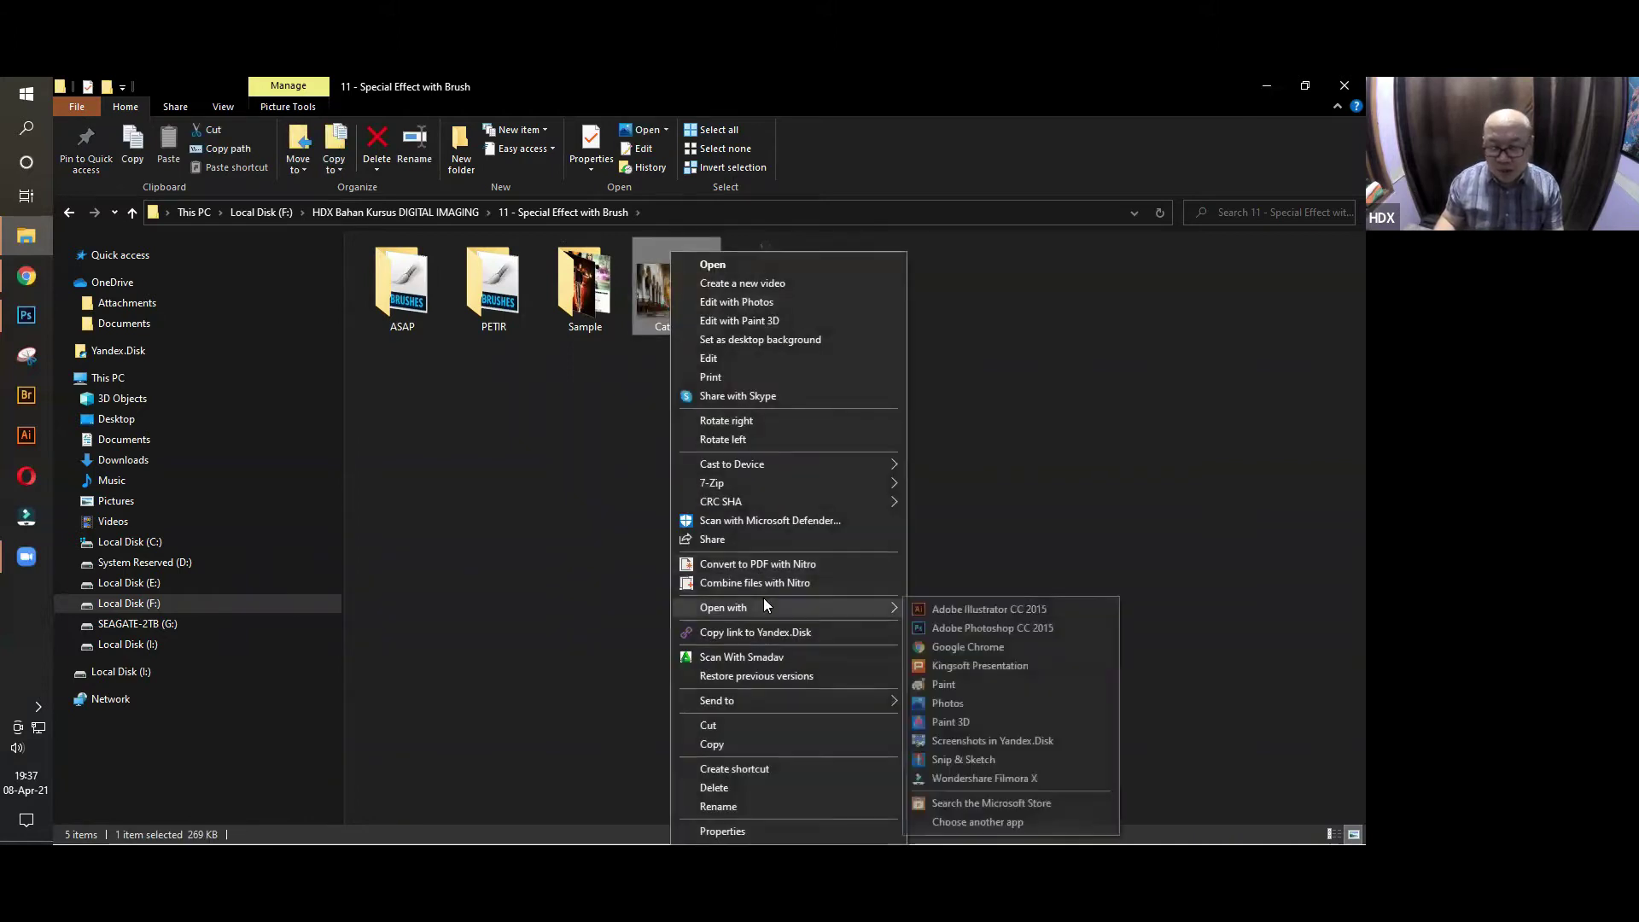
pyautogui.click(1022, 628)
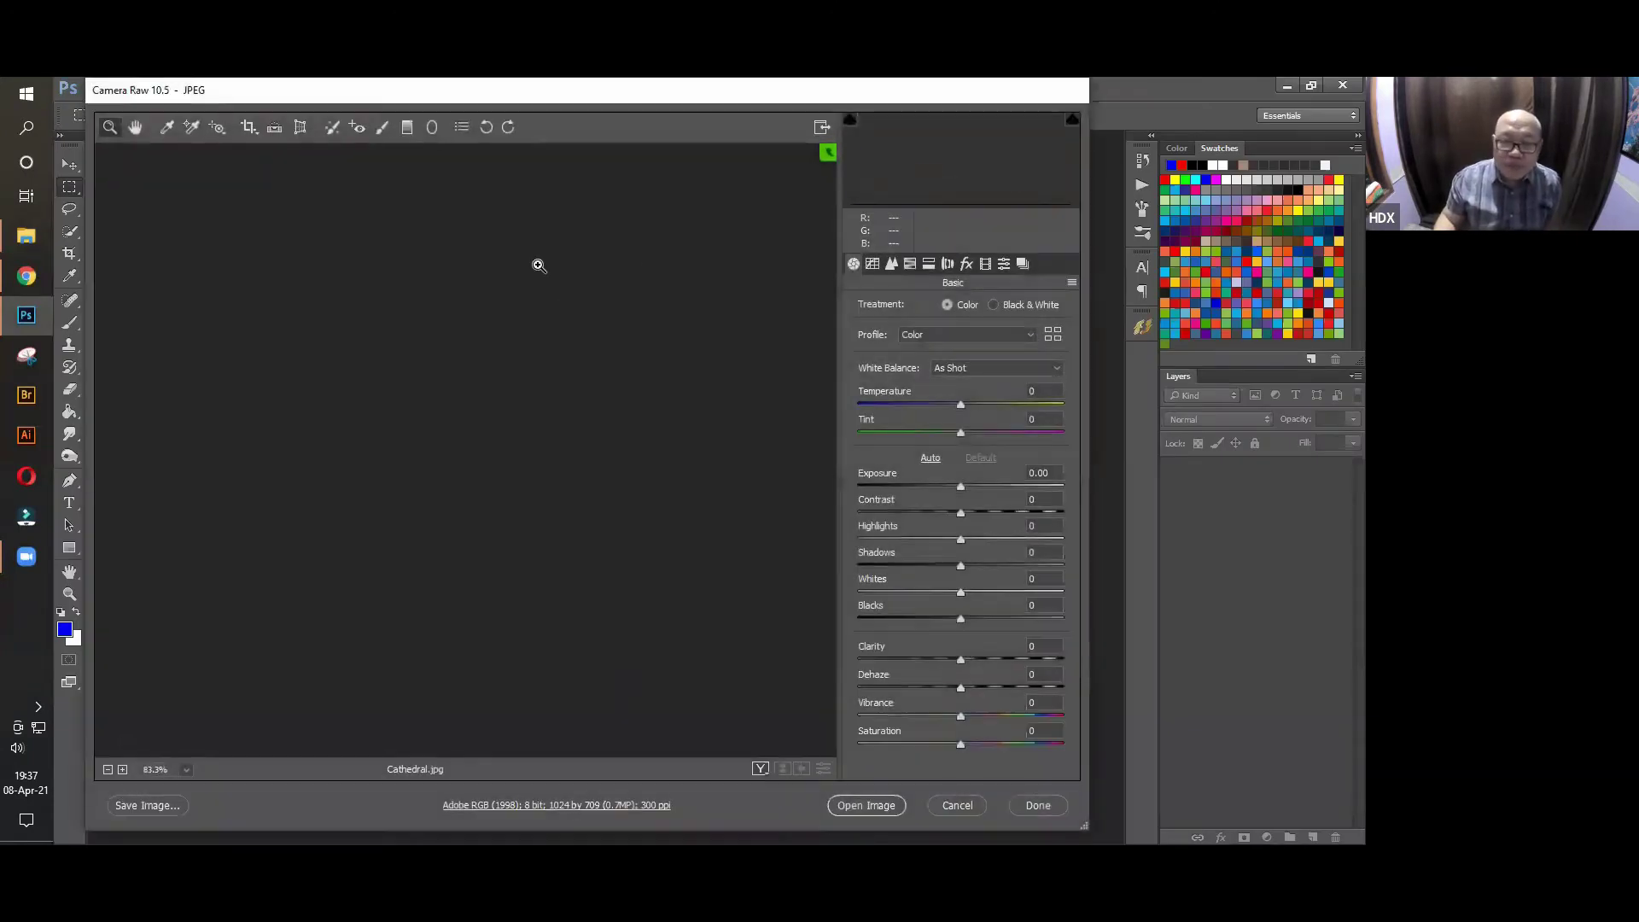
pyautogui.click(872, 809)
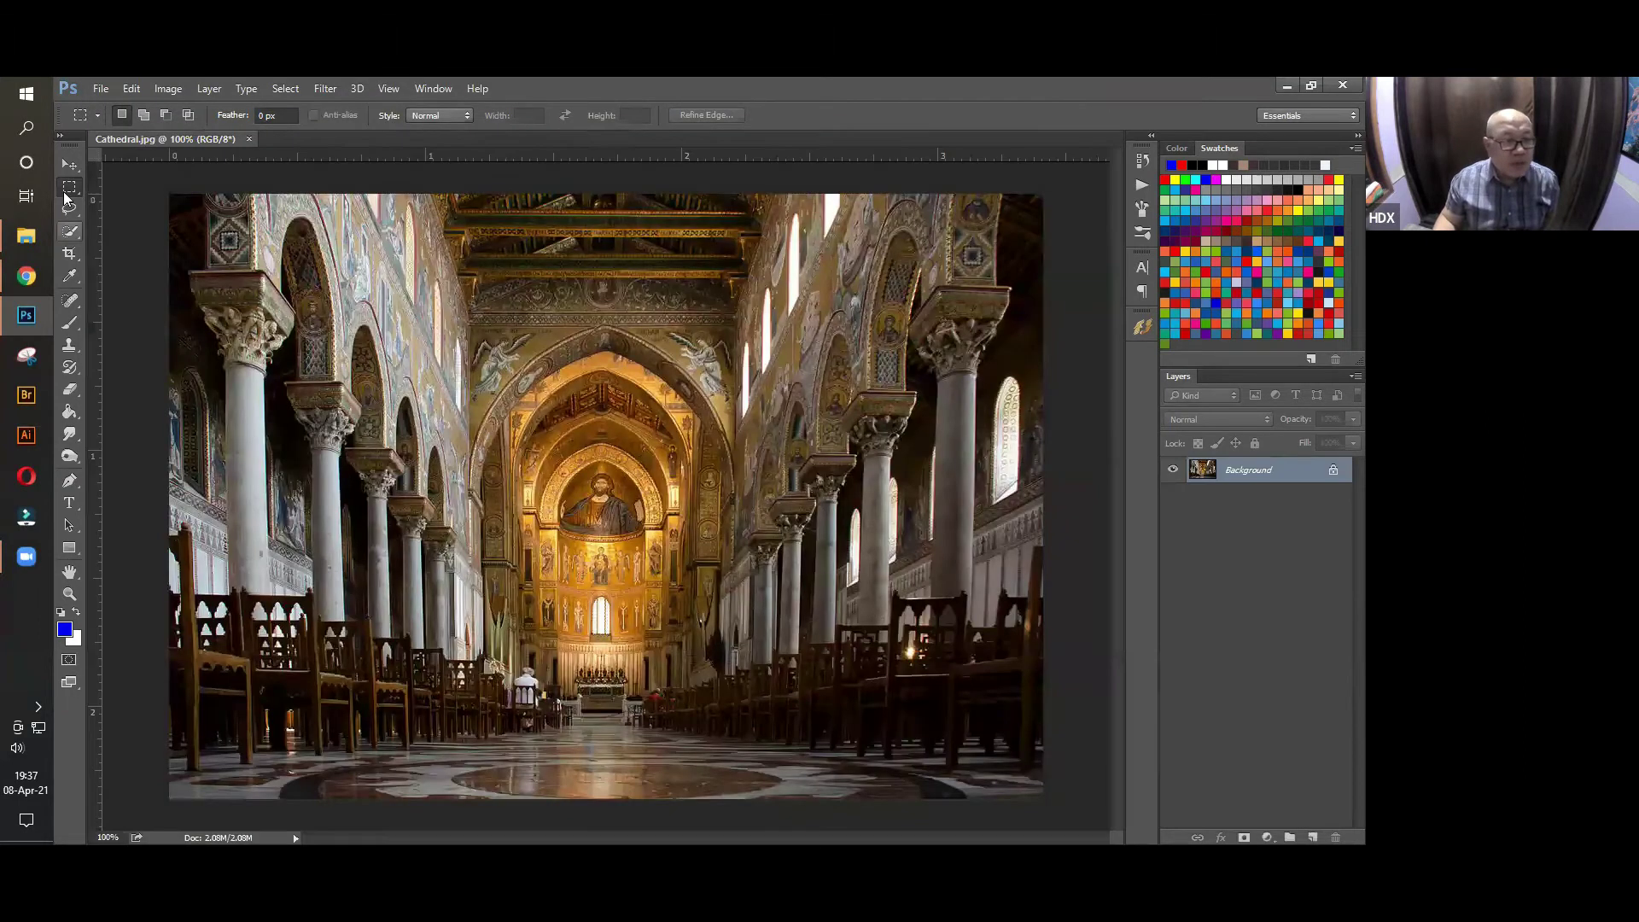
# Place the Maleficent image from the "11 - Special Effect with Brush" folder into the Cathedral document
pyautogui.click(73, 164)
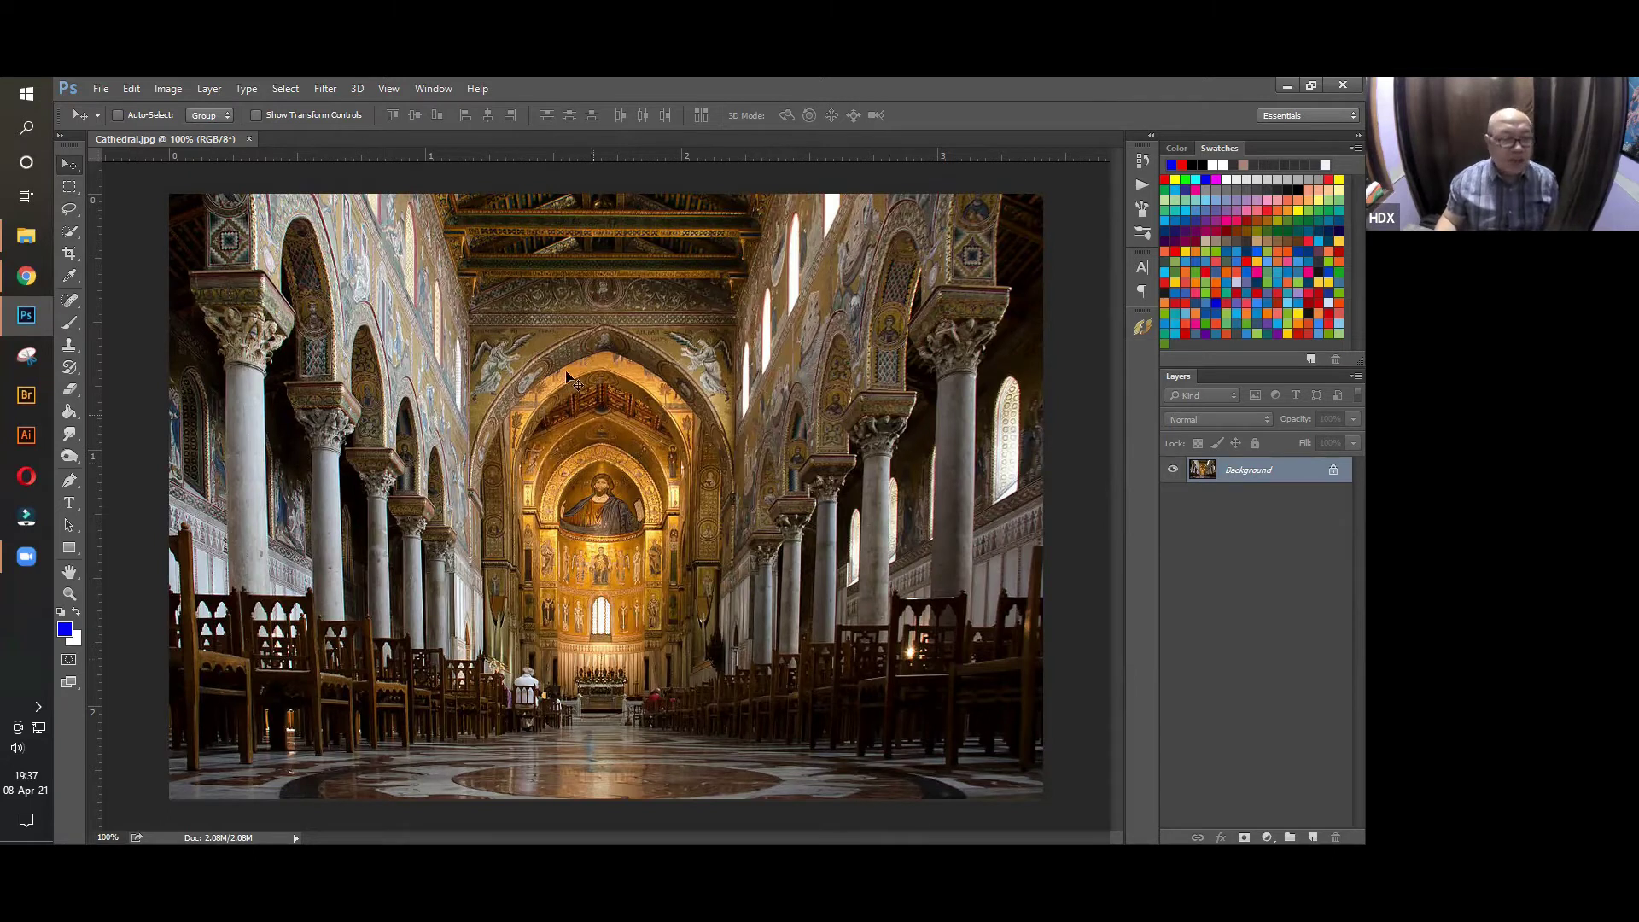
pyautogui.click(42, 236)
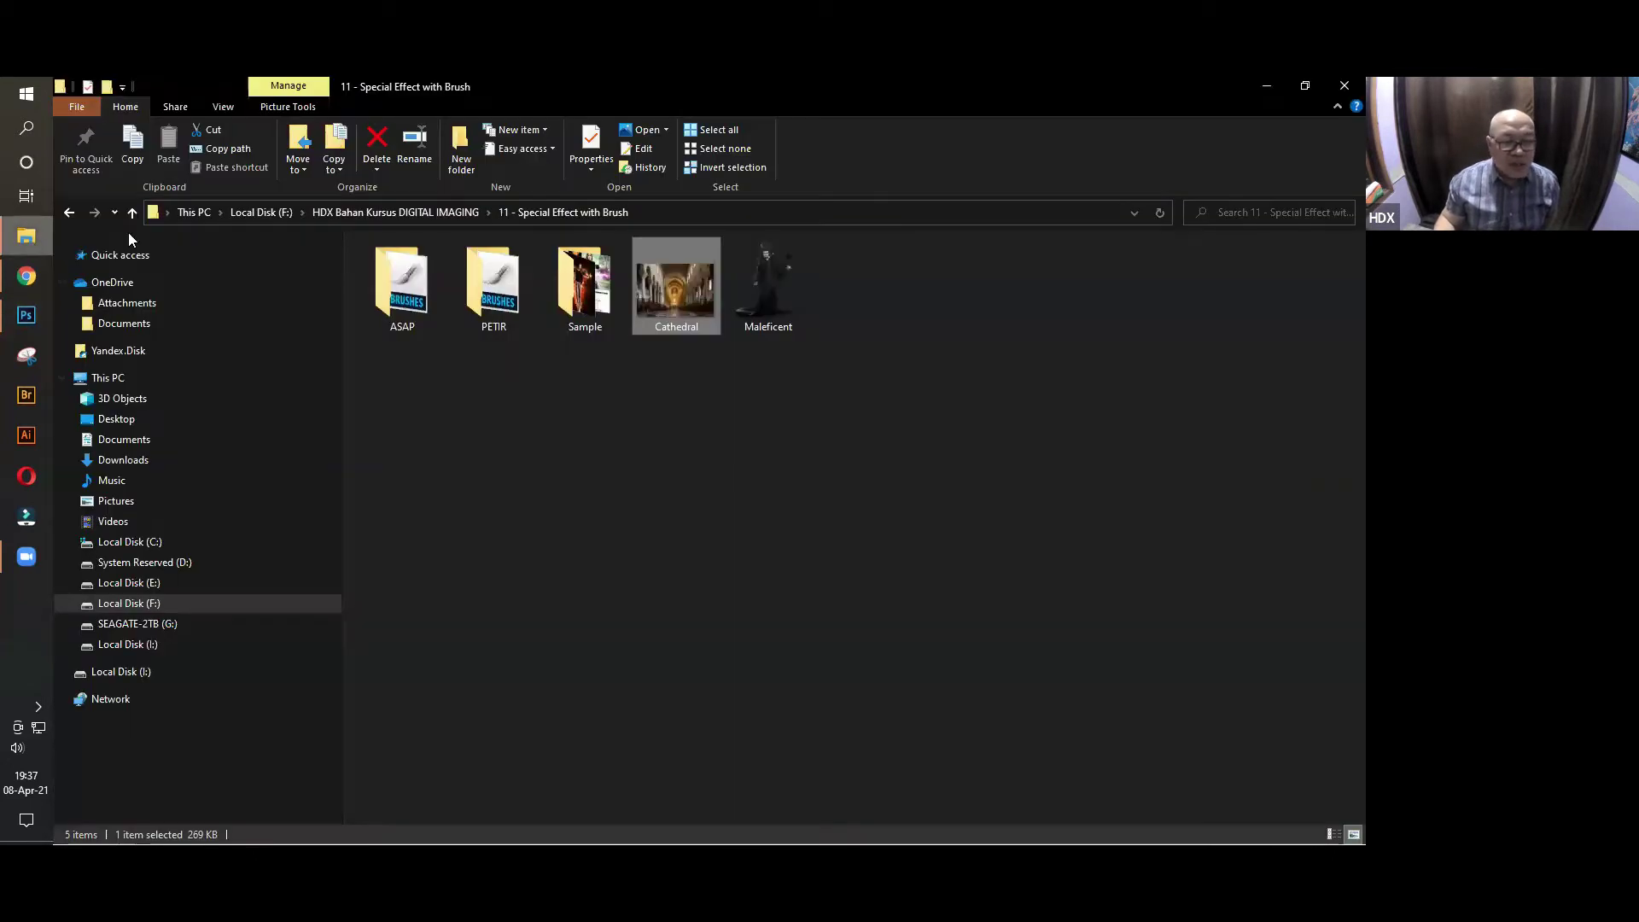
pyautogui.click(773, 281)
pyautogui.moveTo(770, 281); pyautogui.dragTo(614, 556)
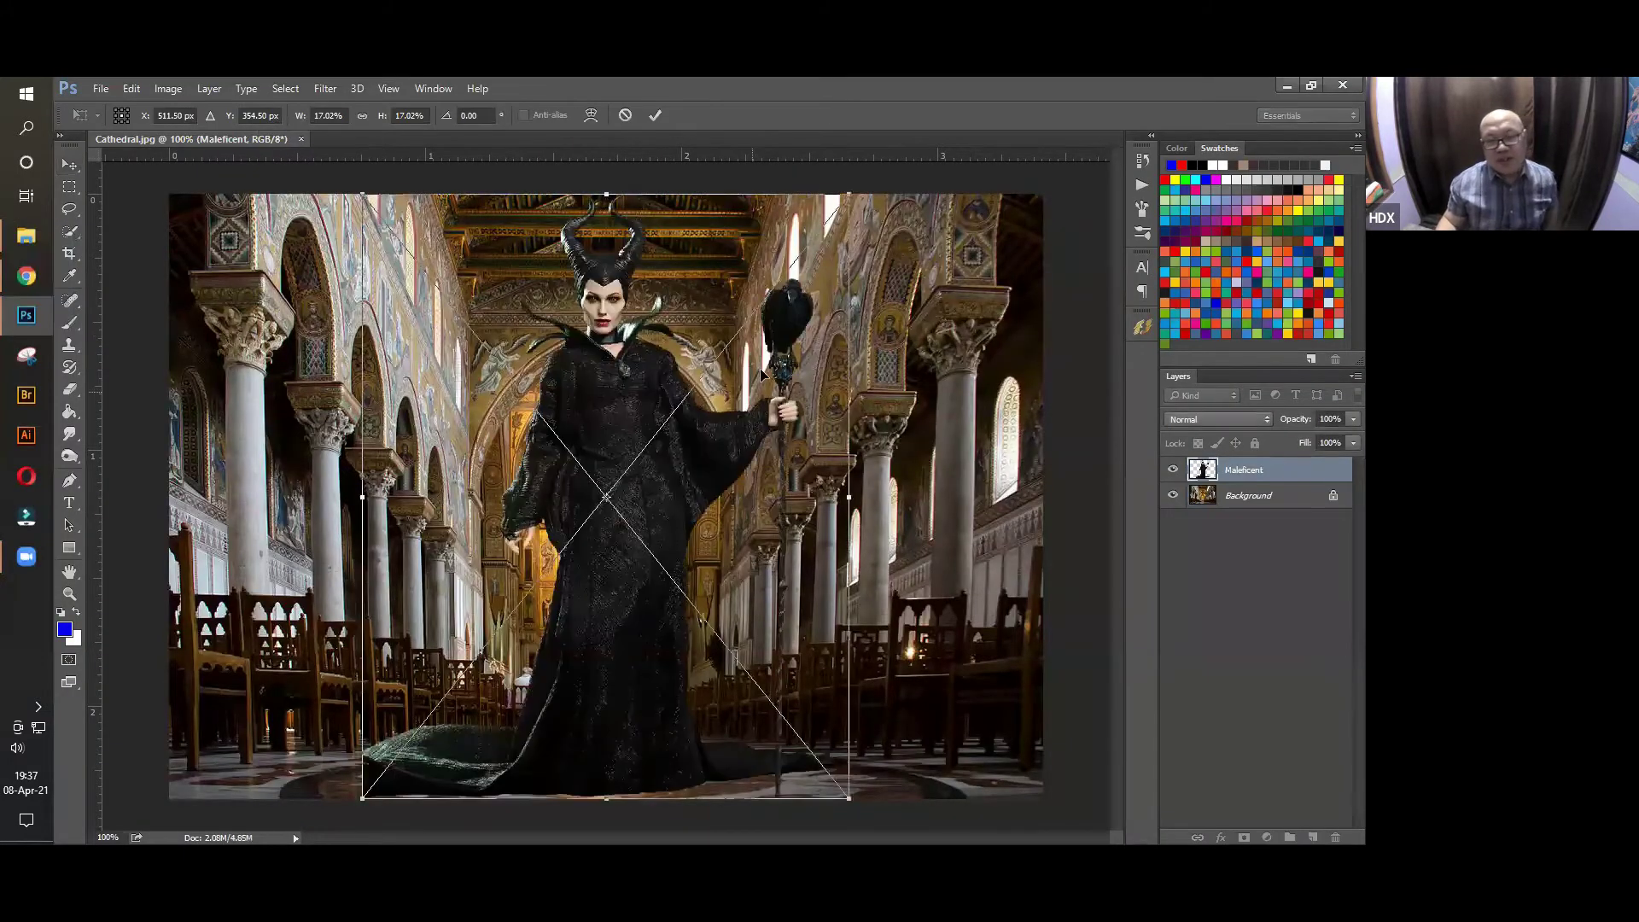
# Scale the placed Maleficent figure to about 10.6% and position her standing in the cathedral's central aisle, around X 492 px, Y 473 px
pyautogui.moveTo(767, 321); pyautogui.dragTo(721, 420)
pyautogui.moveTo(405, 568); pyautogui.dragTo(222, 575)
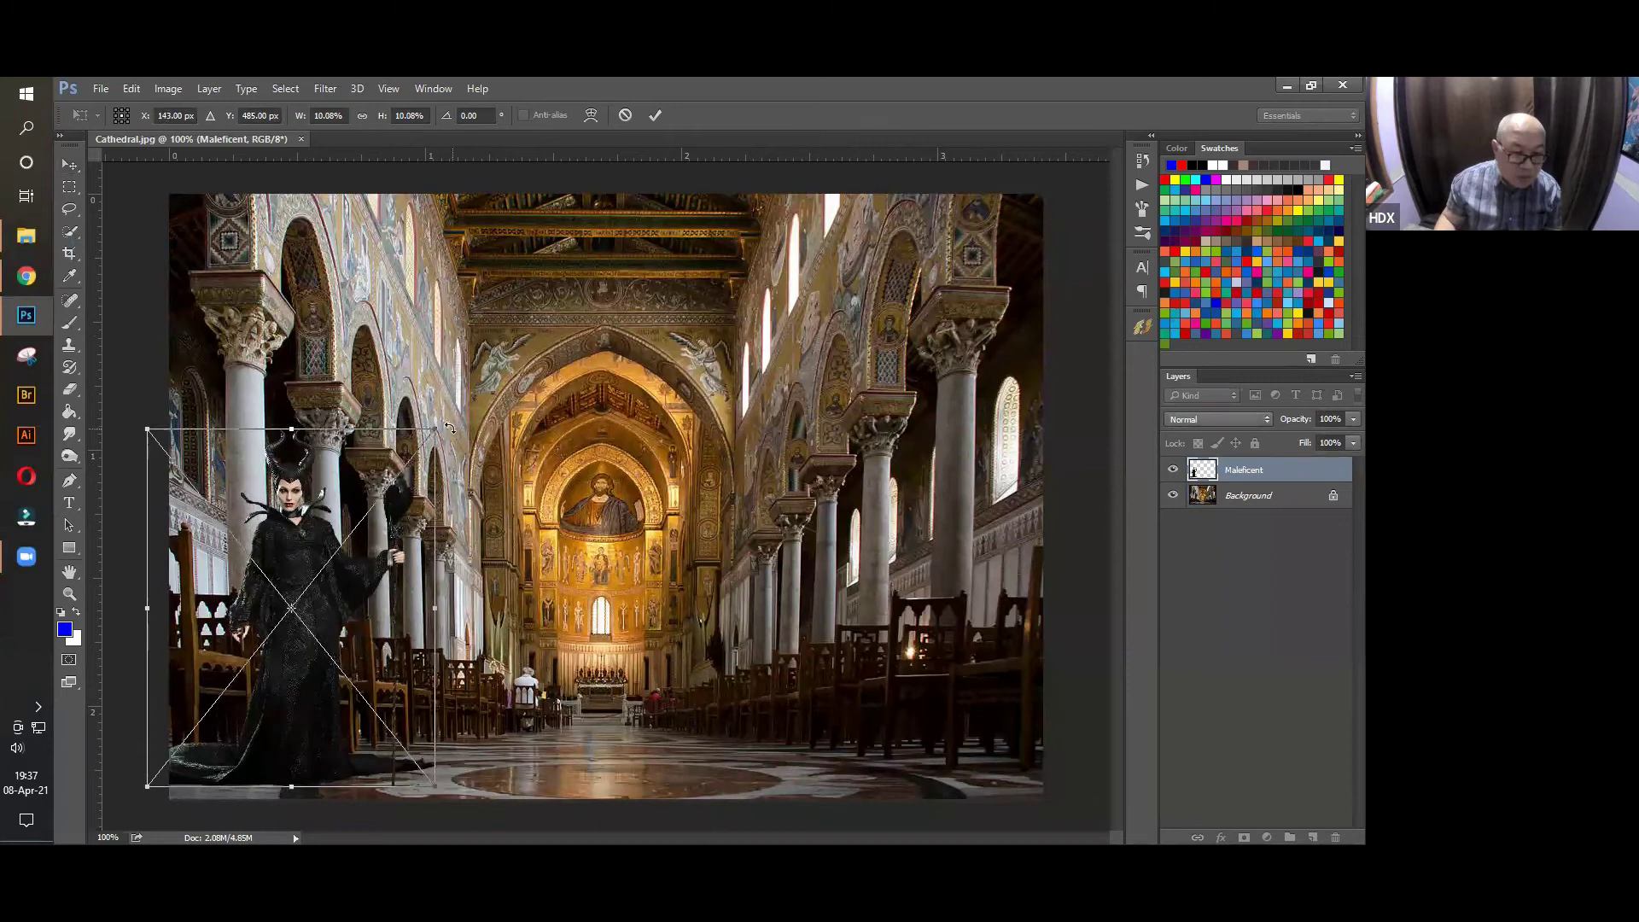
pyautogui.moveTo(441, 425); pyautogui.dragTo(730, 403)
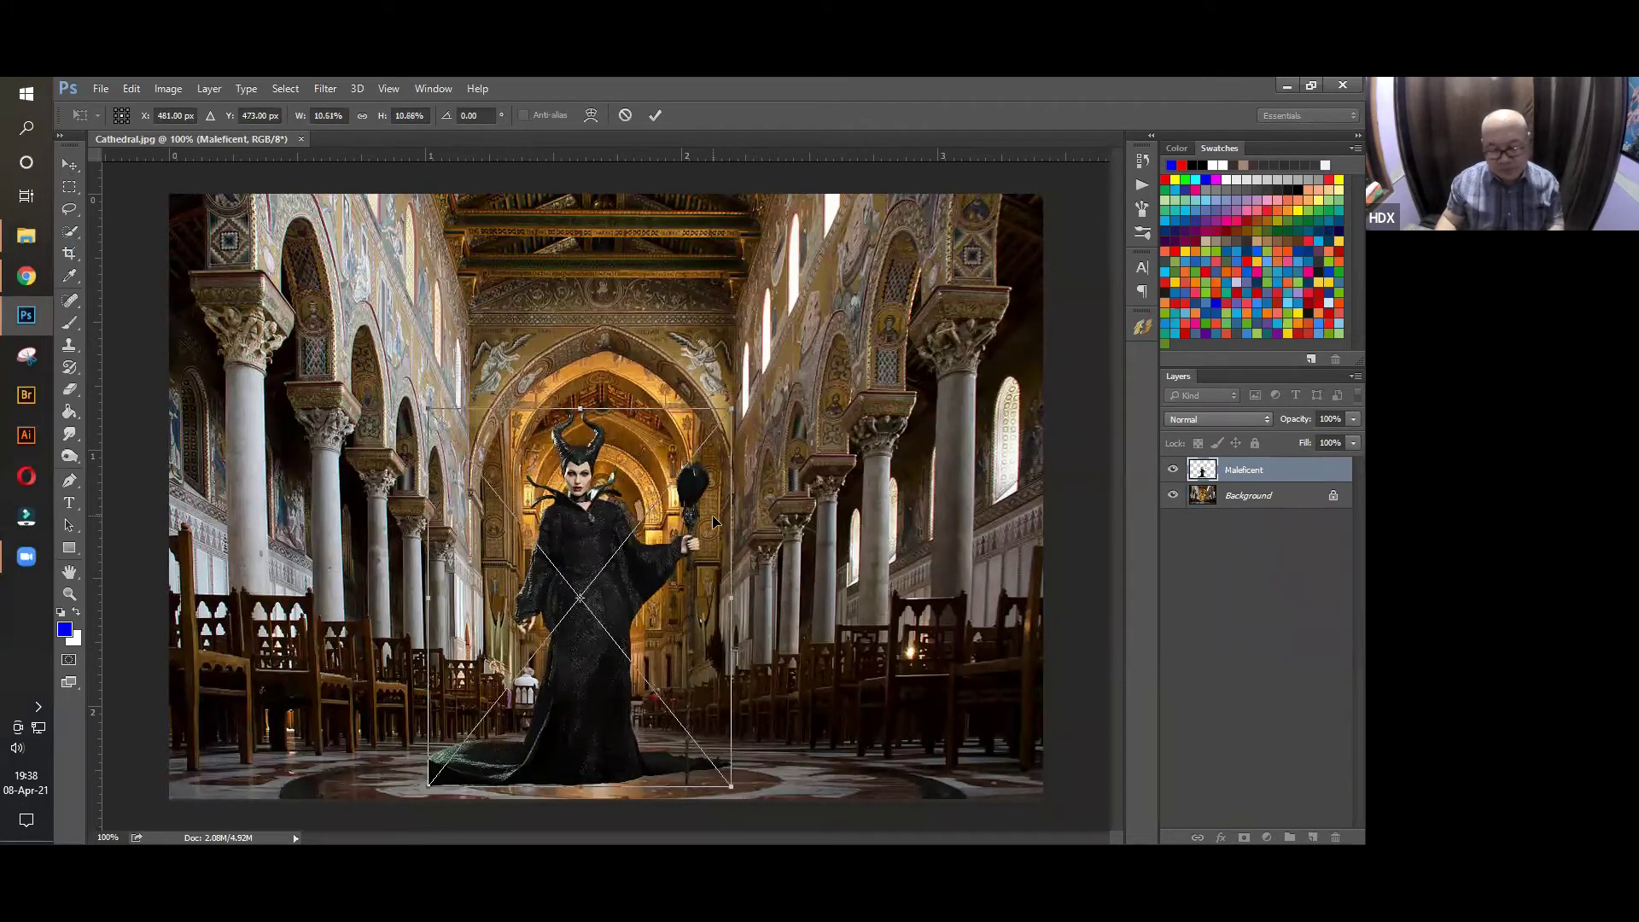
pyautogui.press('Return')
pyautogui.moveTo(602, 592); pyautogui.dragTo(610, 591)
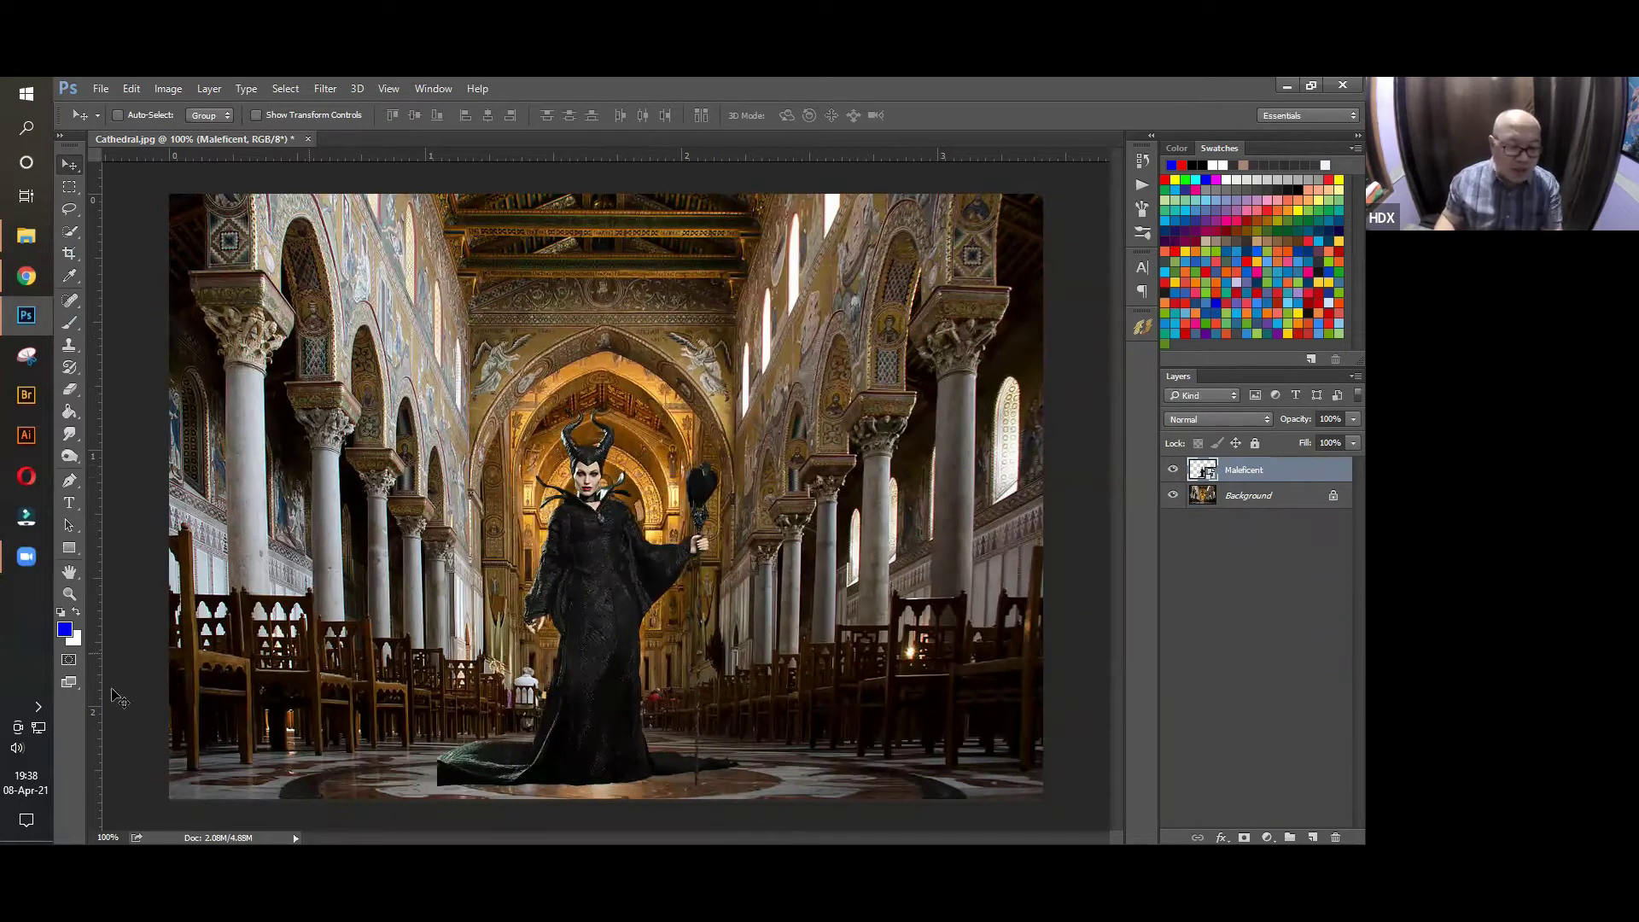
# Examine how the Maleficent figure blends with the cathedral, up close around her head and shoulders and in the full composition
pyautogui.click(67, 596)
pyautogui.moveTo(577, 459); pyautogui.dragTo(667, 530)
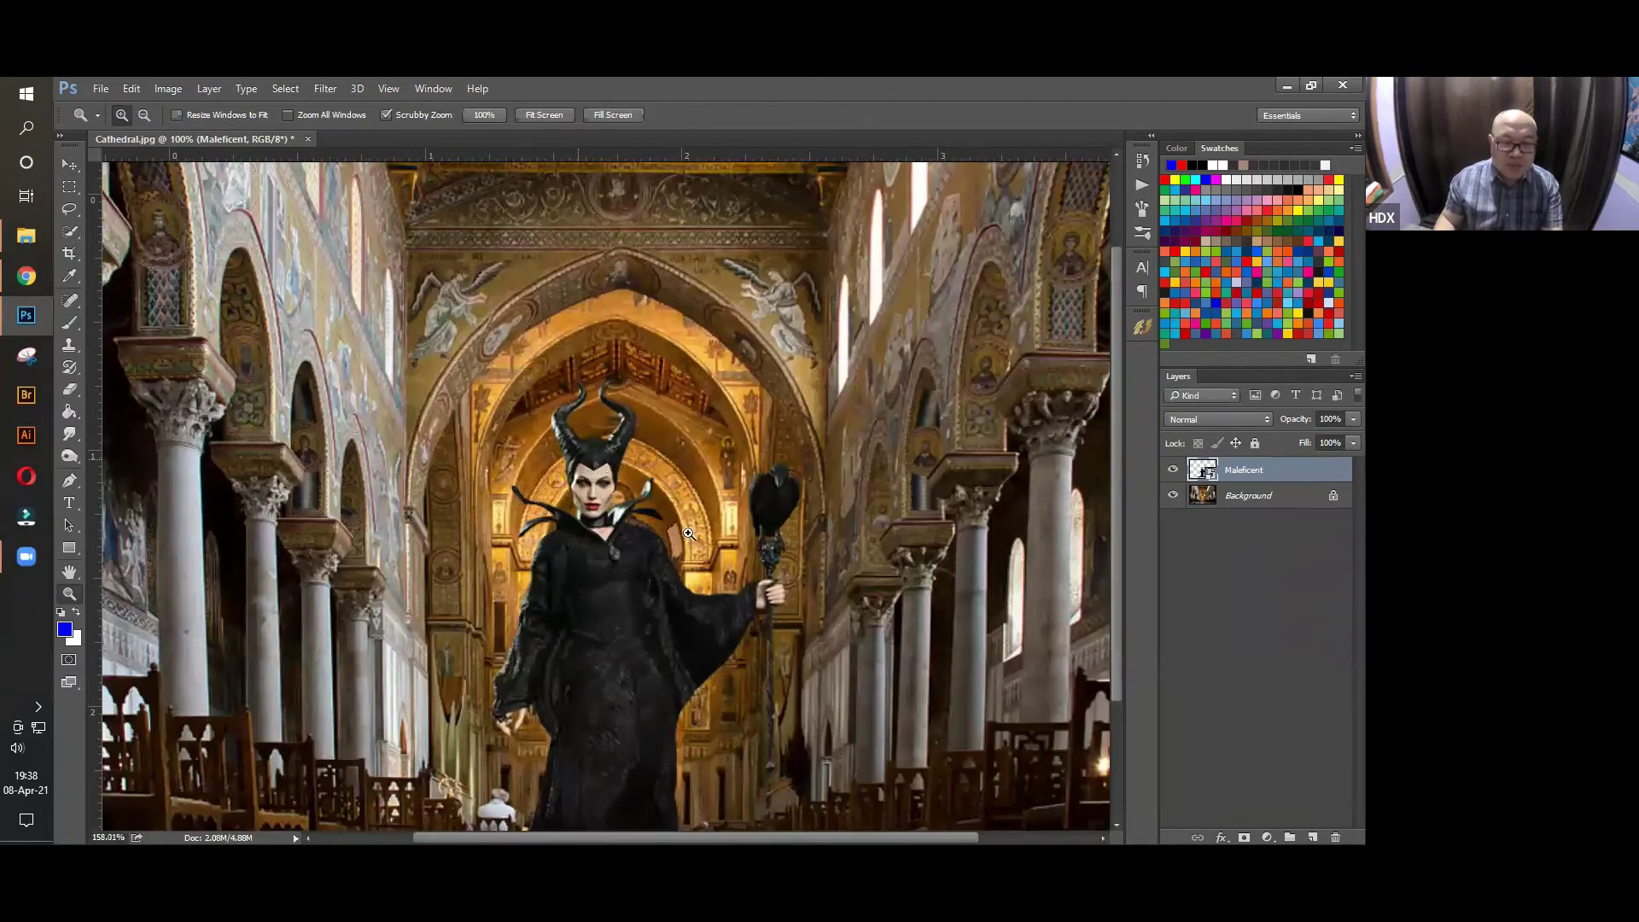
pyautogui.click(688, 533)
pyautogui.click(679, 516)
pyautogui.click(669, 499)
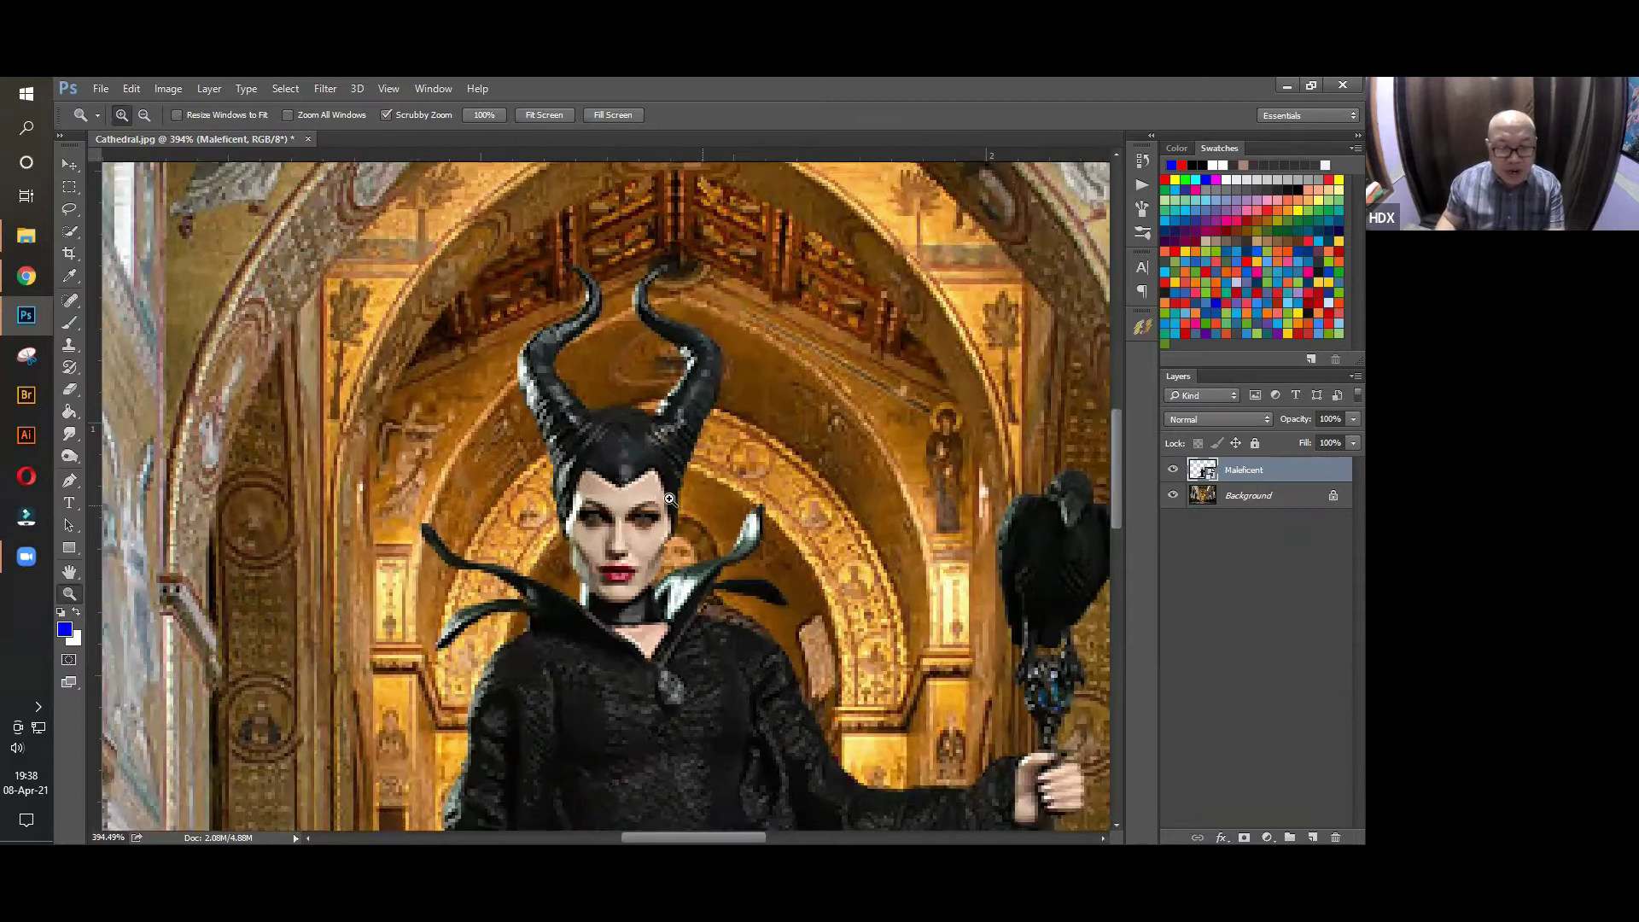
pyautogui.moveTo(661, 500); pyautogui.dragTo(643, 492)
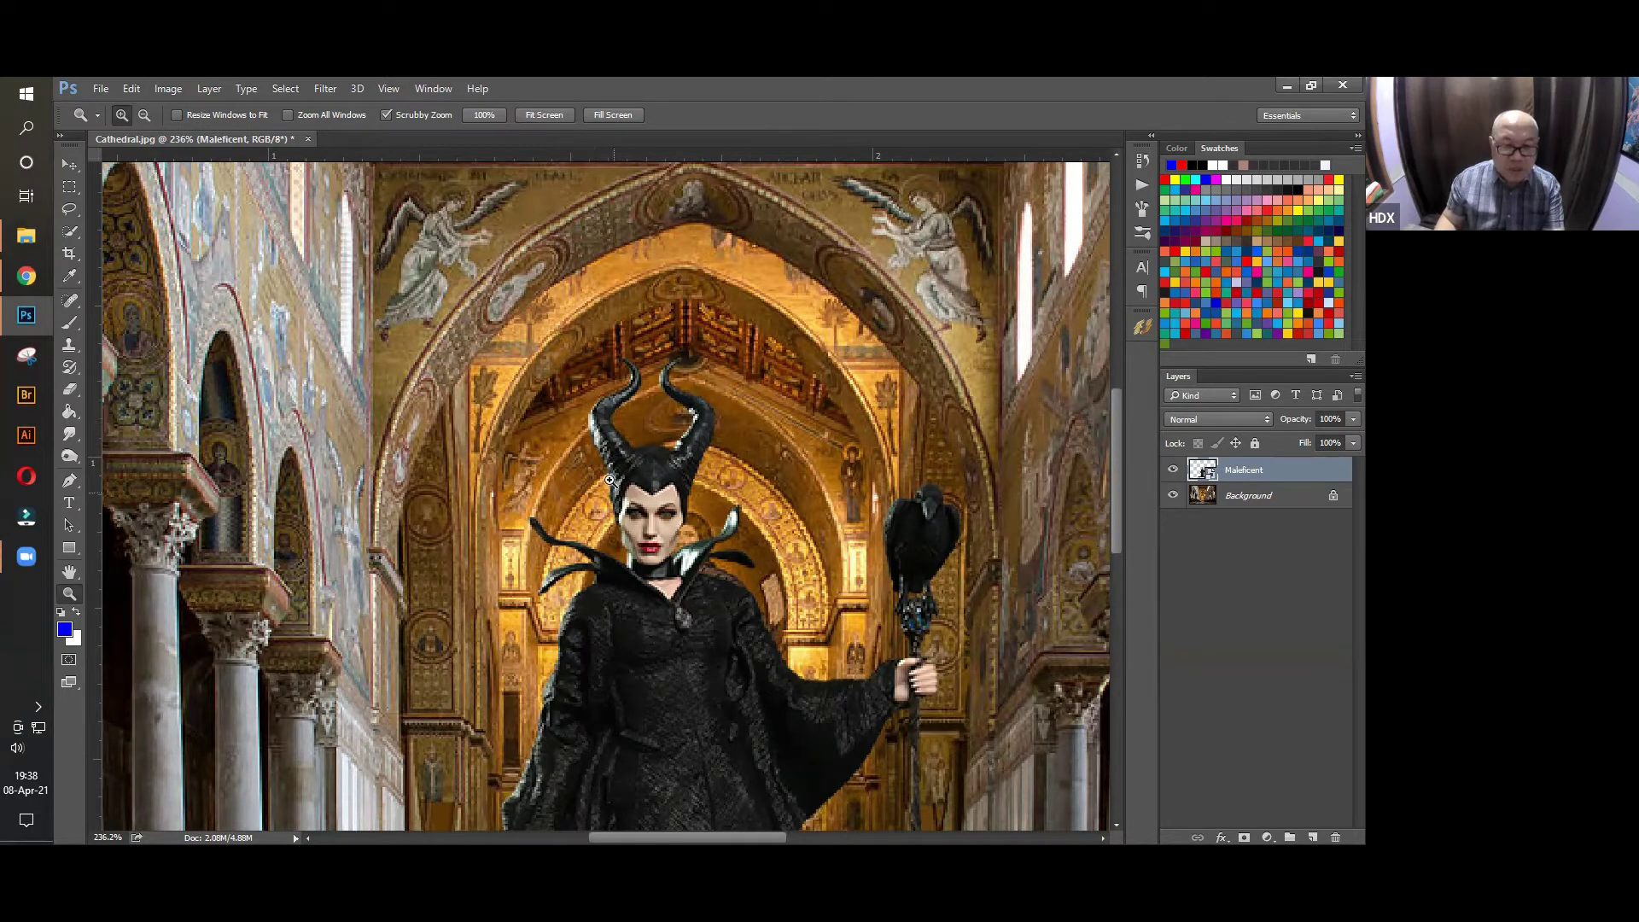
pyautogui.scroll(-1, 672, 584)
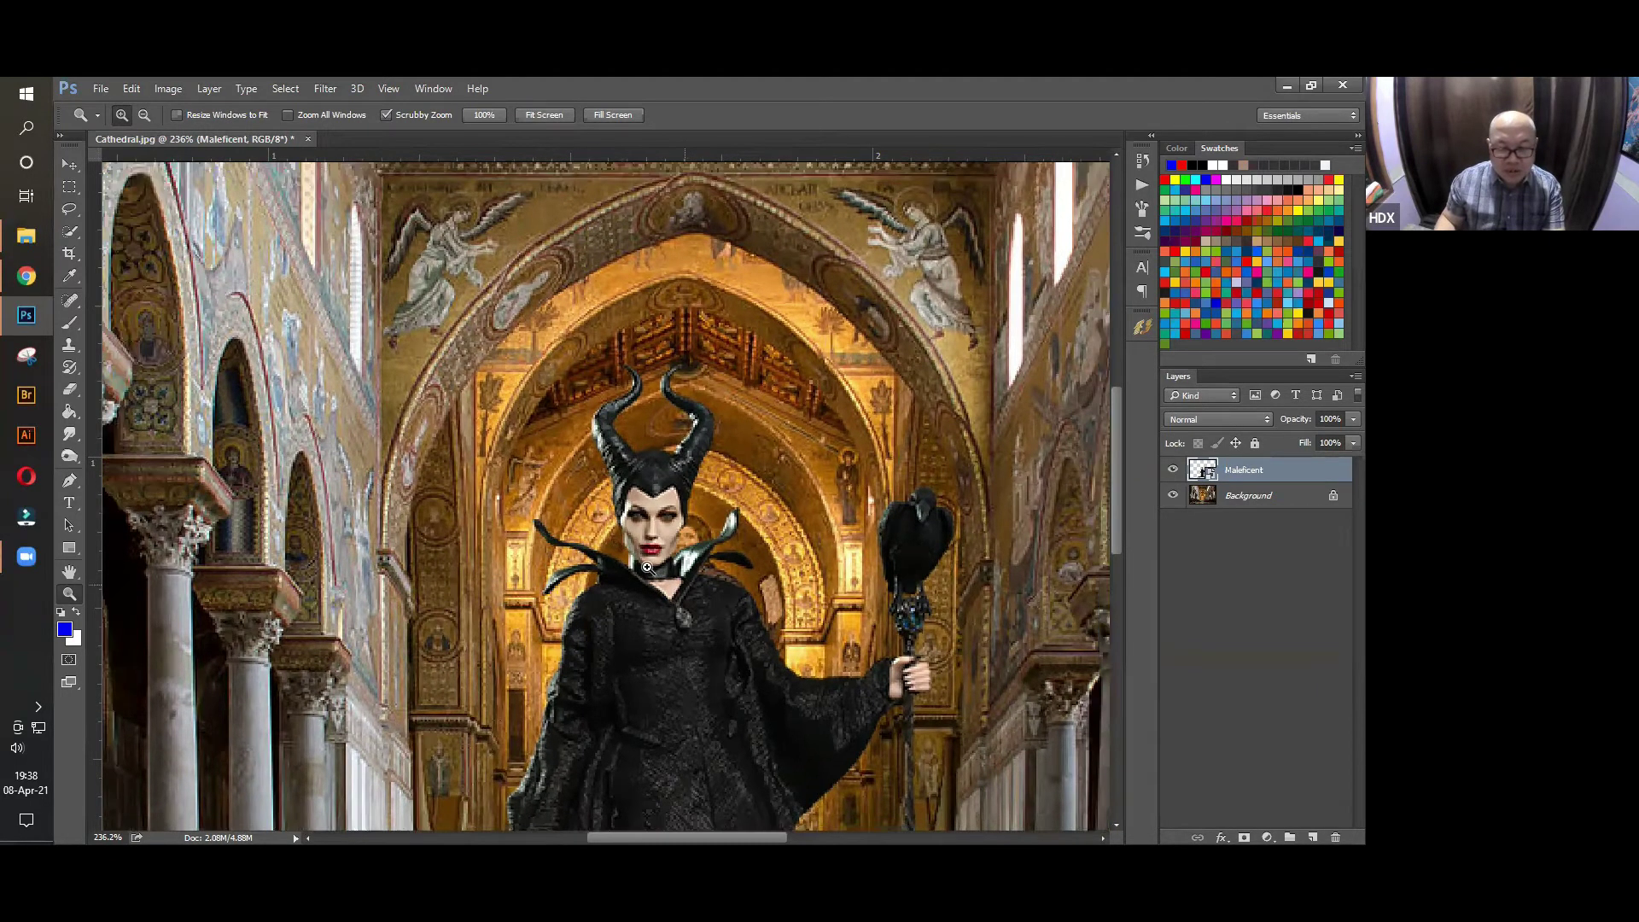
pyautogui.scroll(-1, 768, 602)
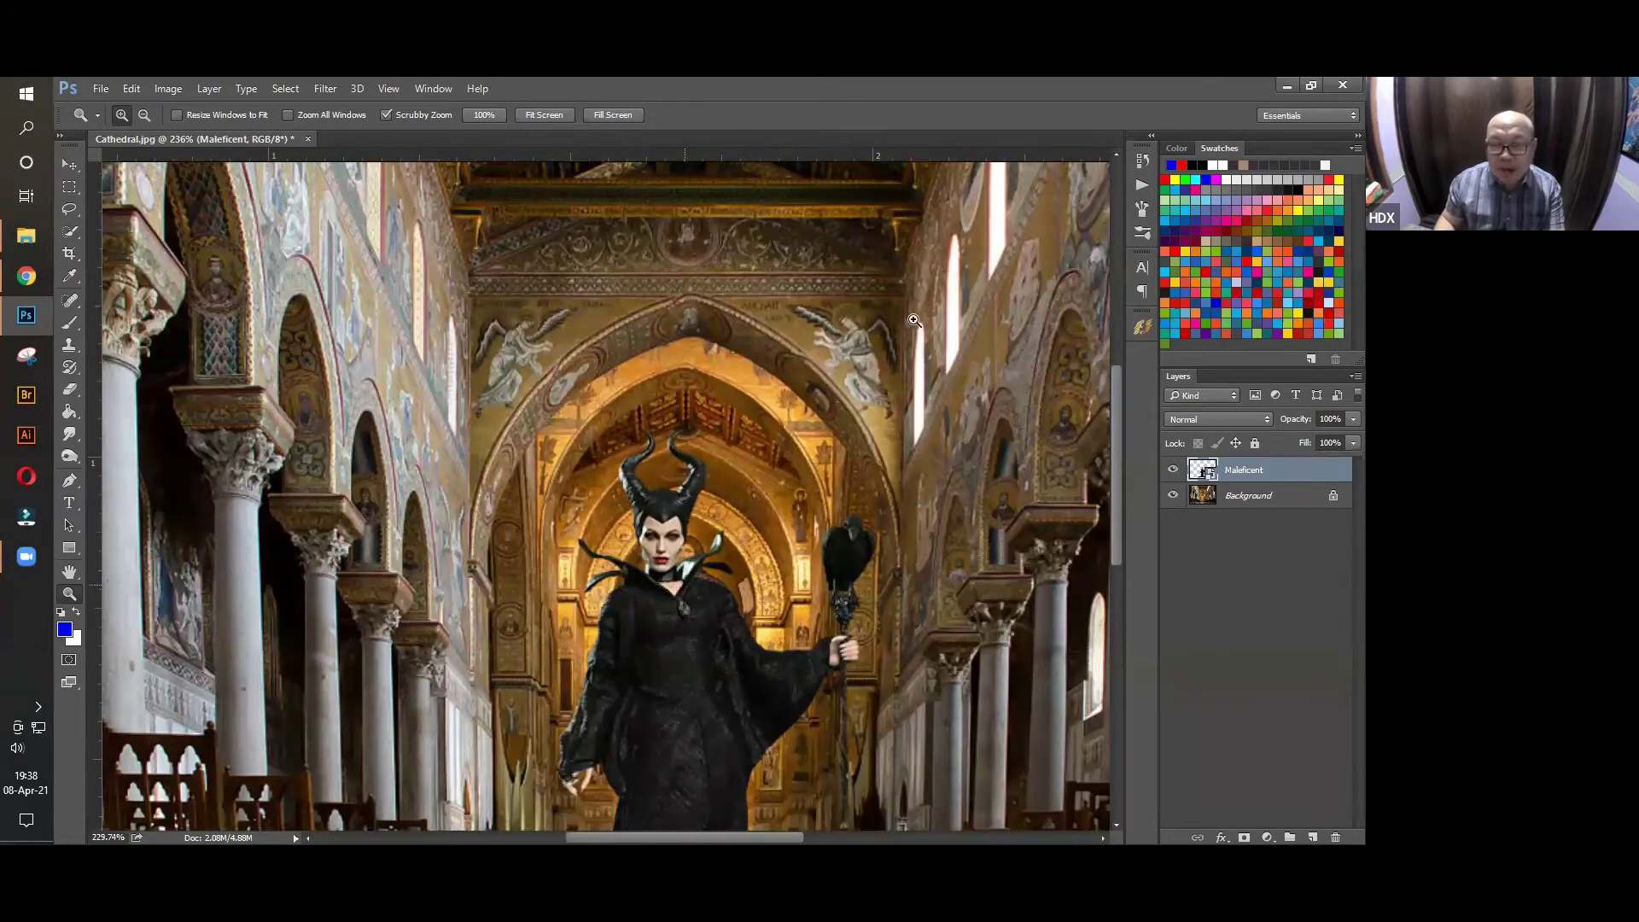
pyautogui.scroll(-5, 942, 298)
pyautogui.scroll(-2, 942, 298)
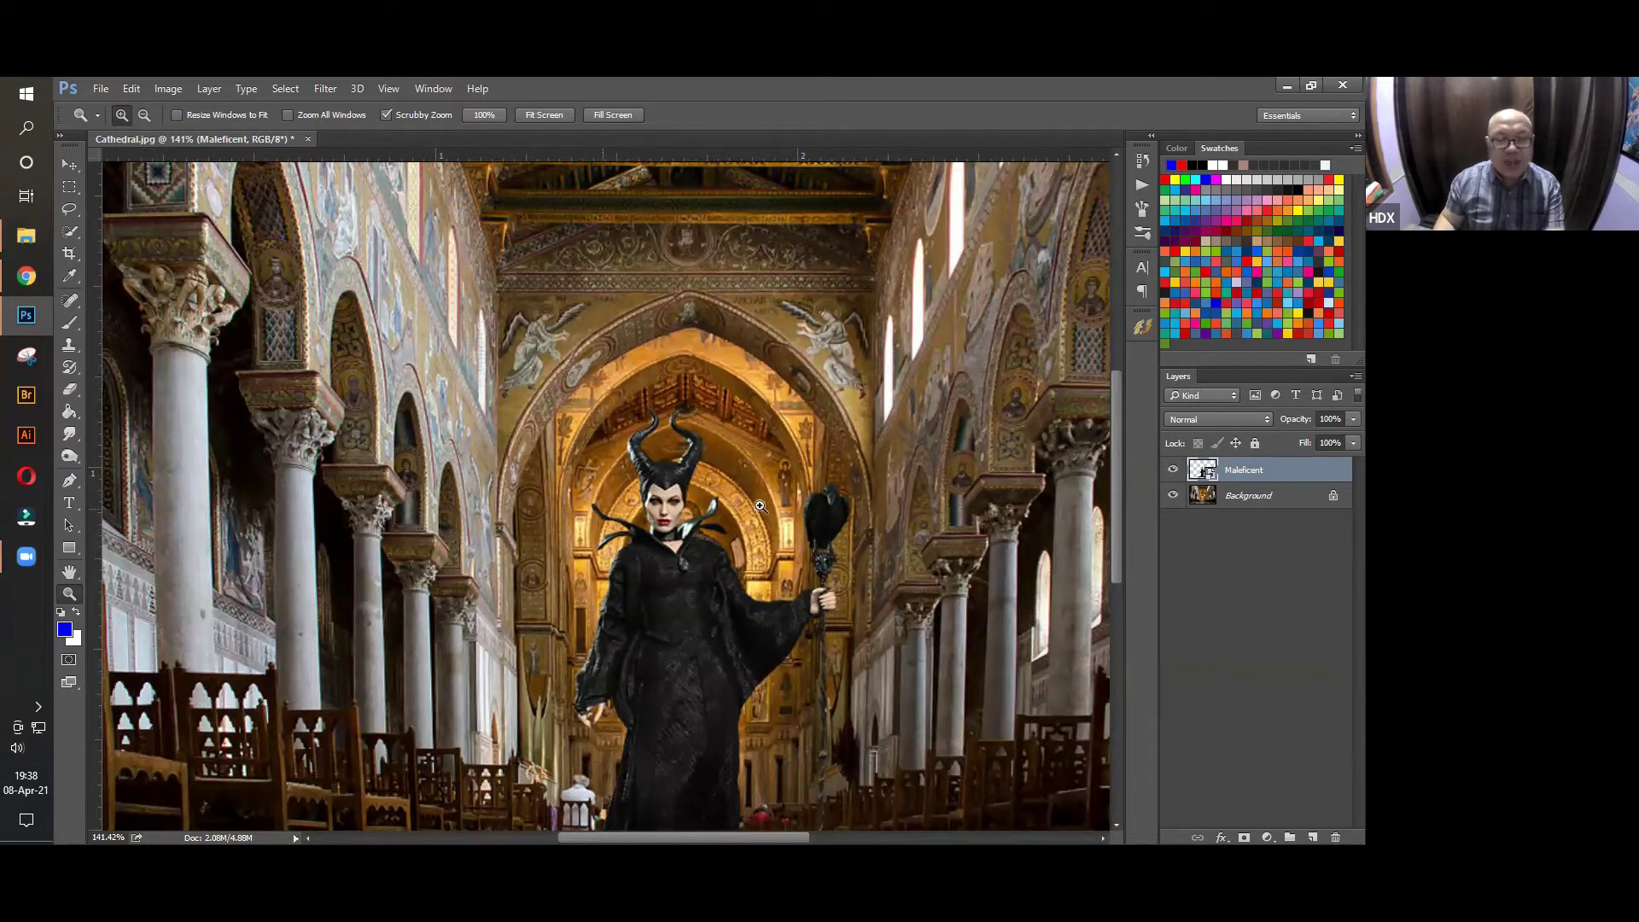
pyautogui.scroll(-6, 915, 589)
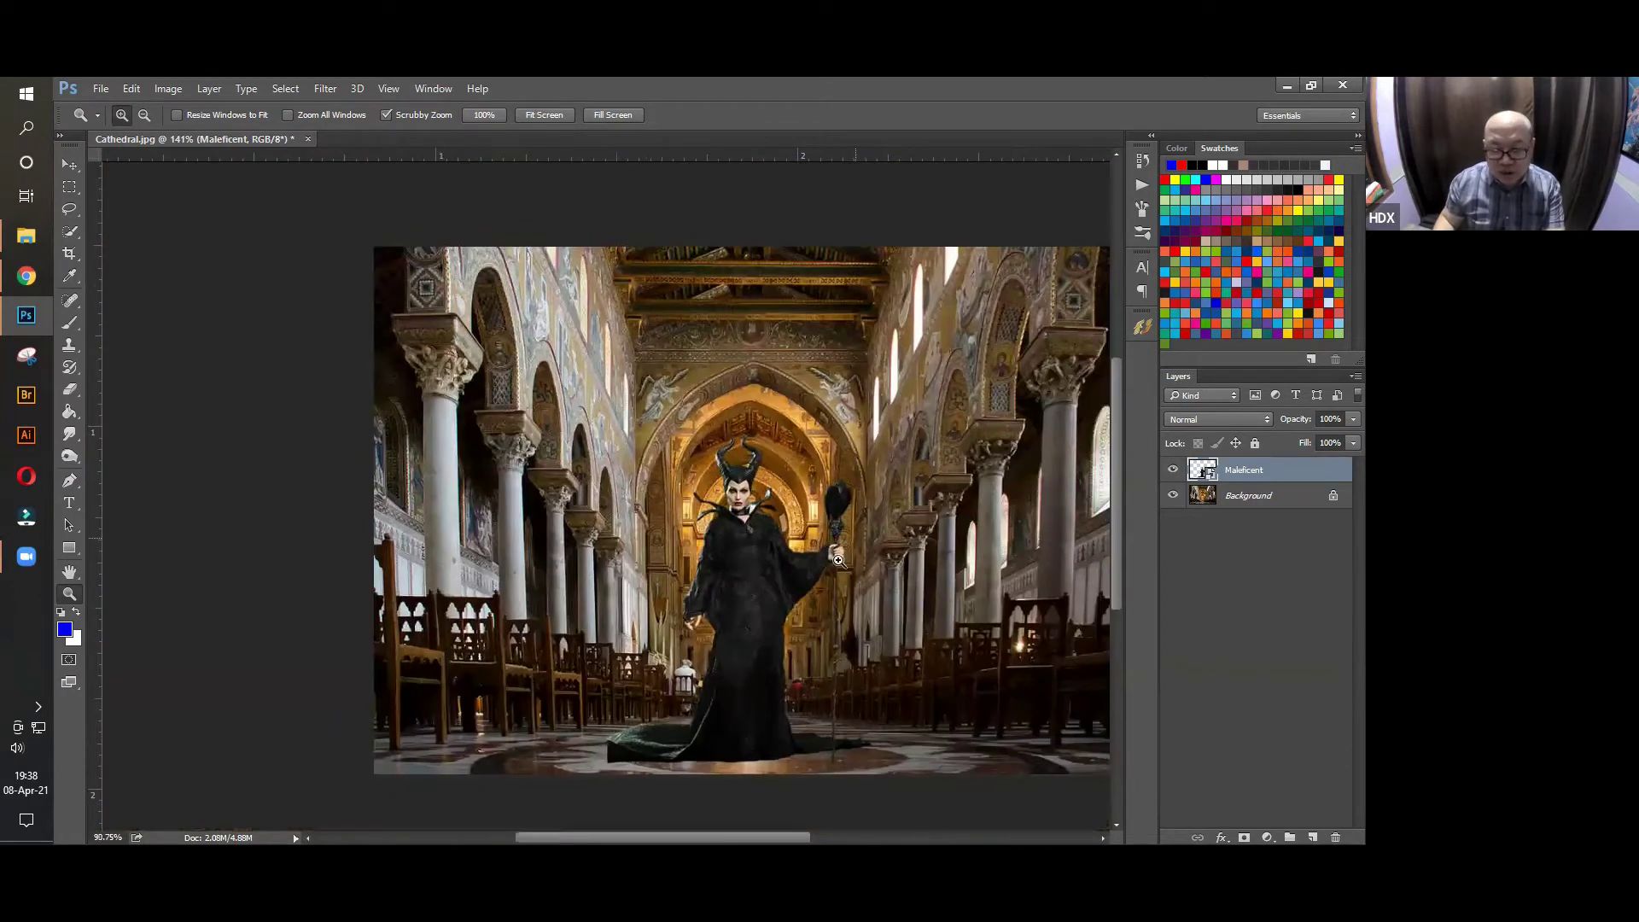
pyautogui.scroll(-1, 704, 543)
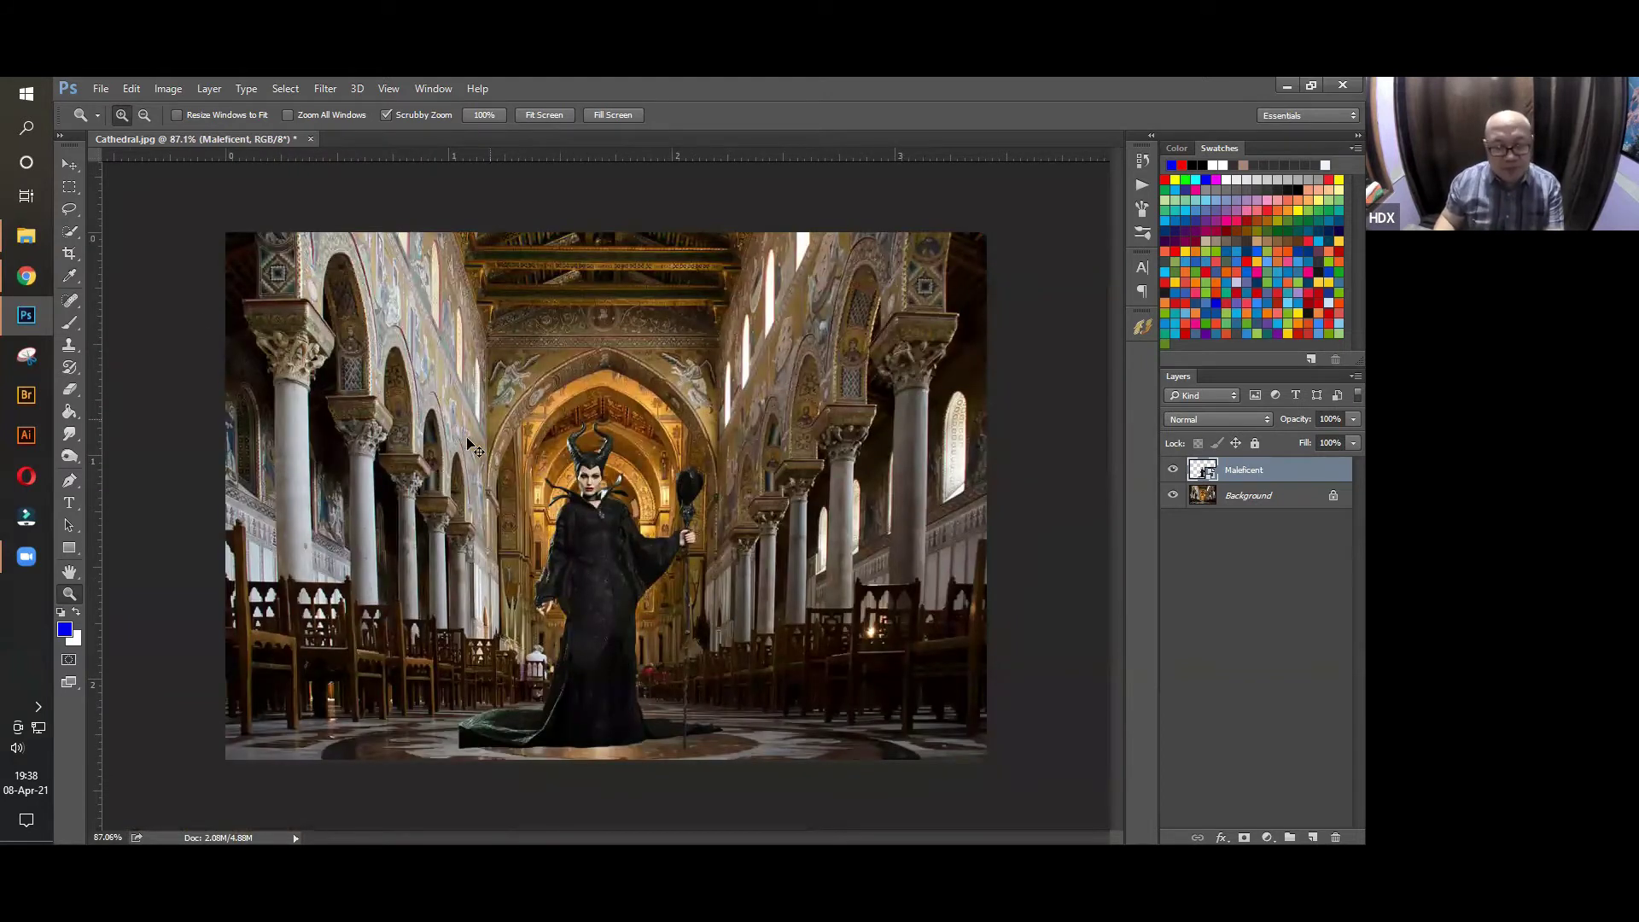
# Flip the Maleficent figure horizontally with Free Transform and apply it
pyautogui.press('v')
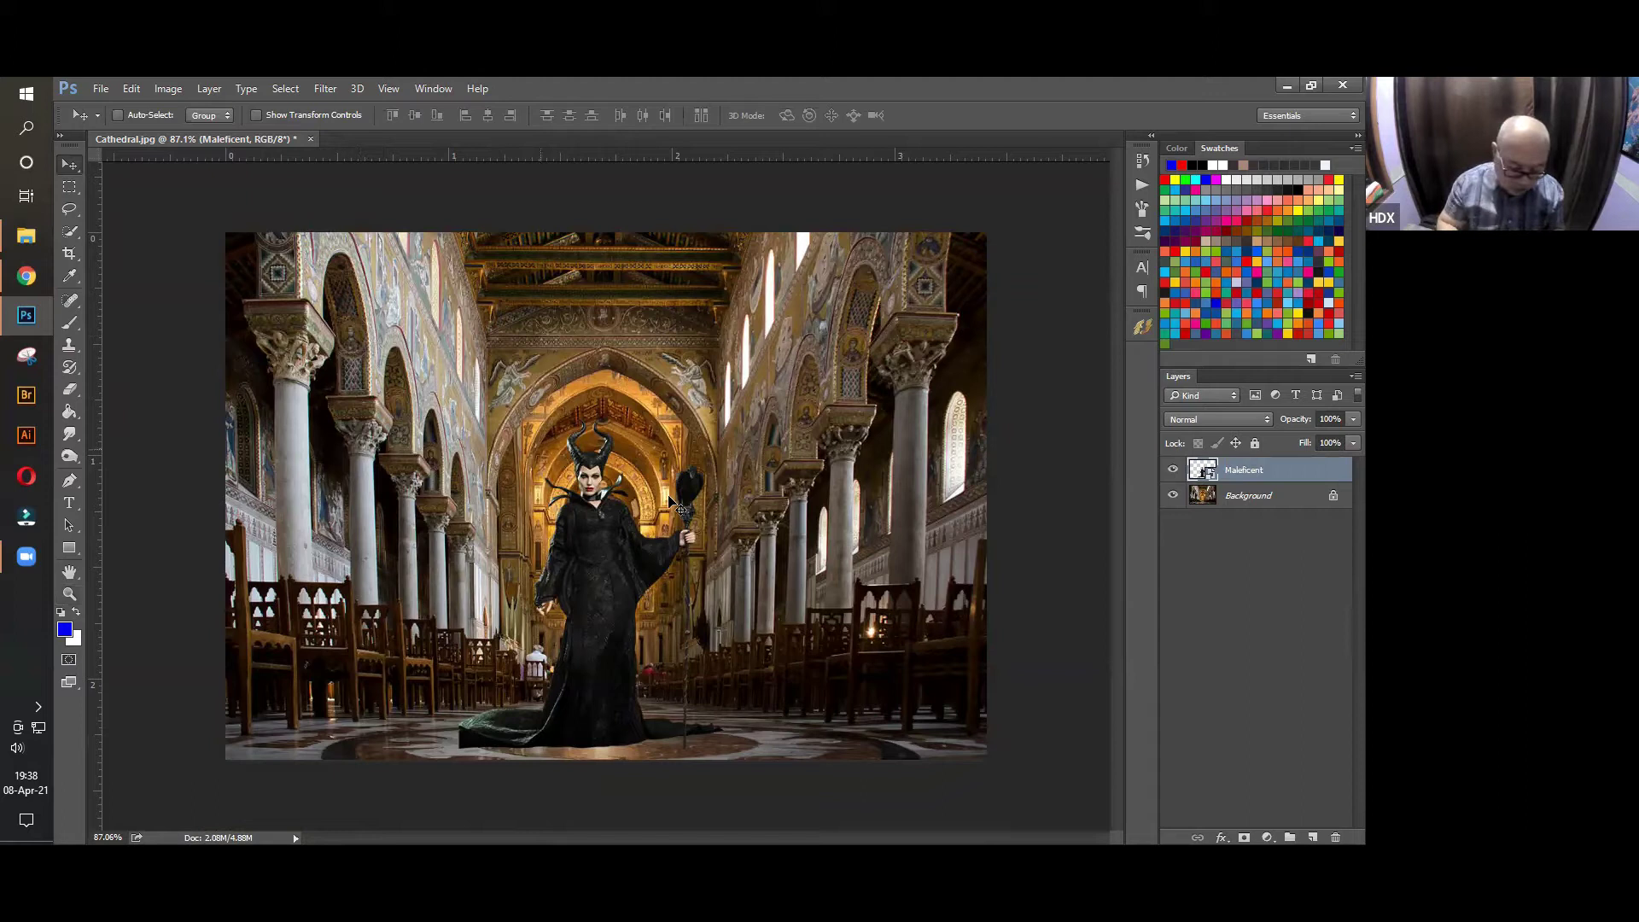
pyautogui.hotkey('ctrl', 't')
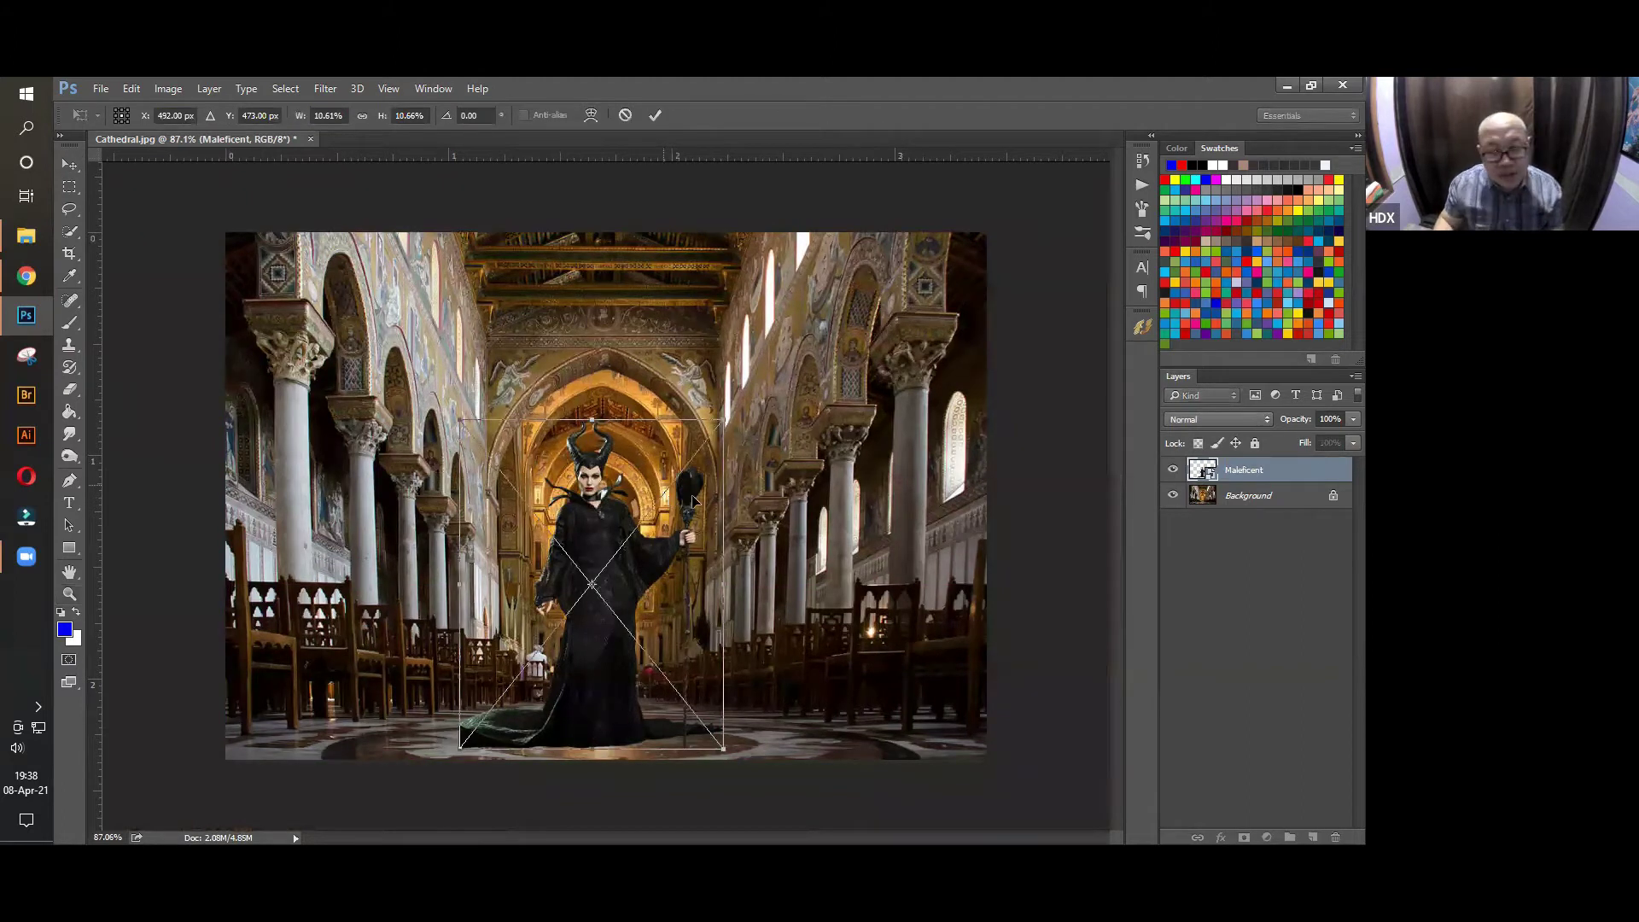
pyautogui.rightClick(610, 525)
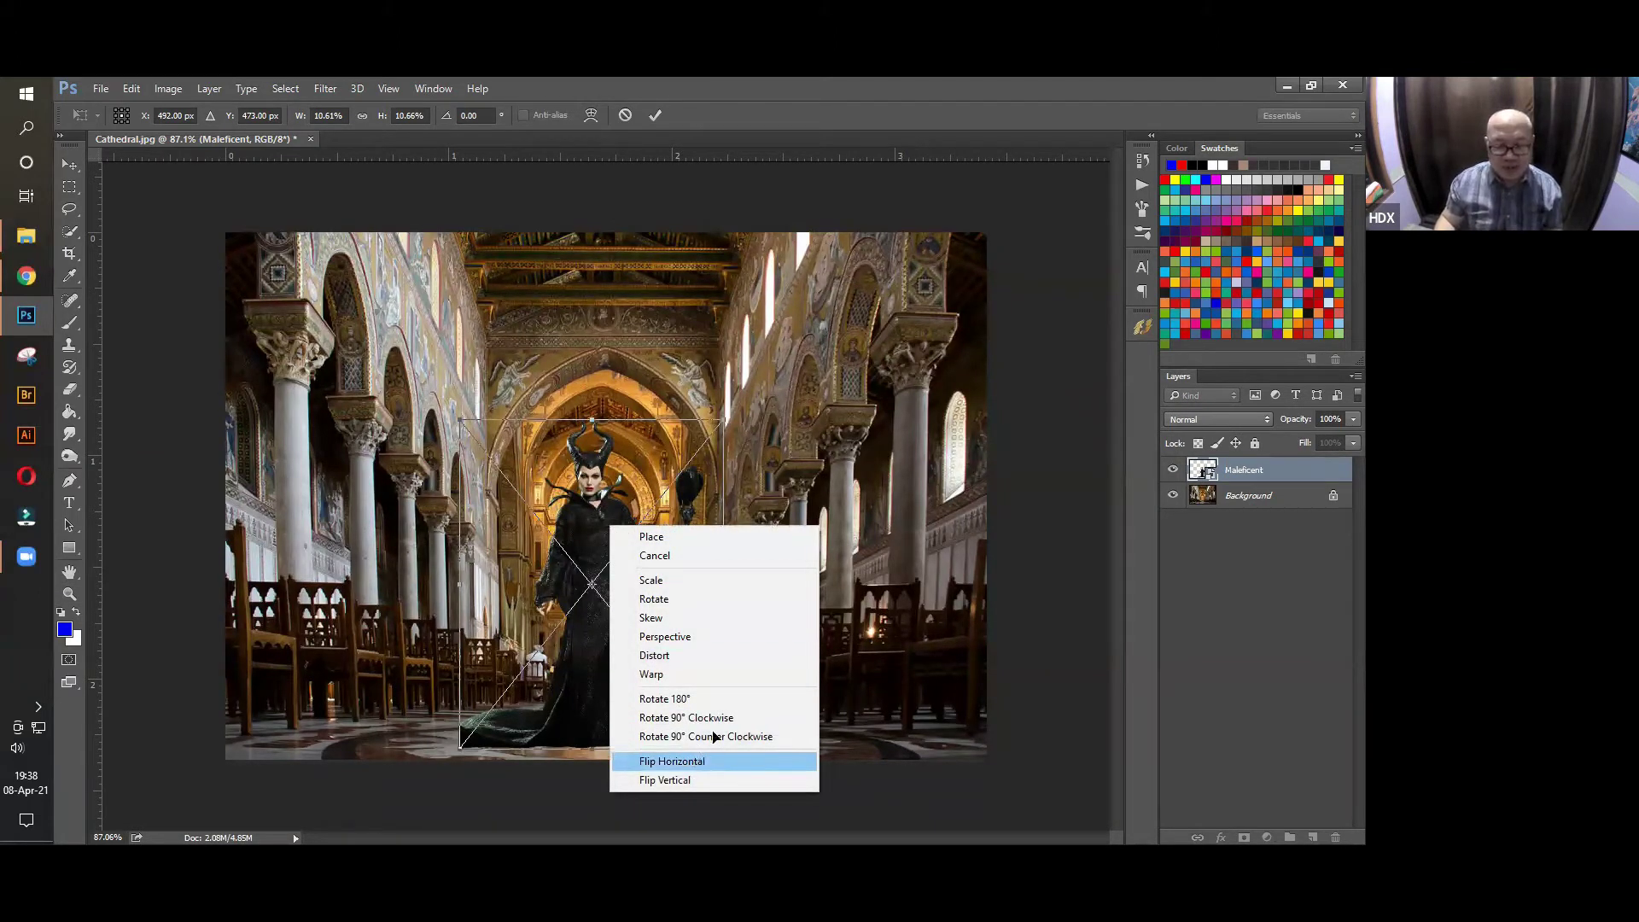
pyautogui.click(695, 760)
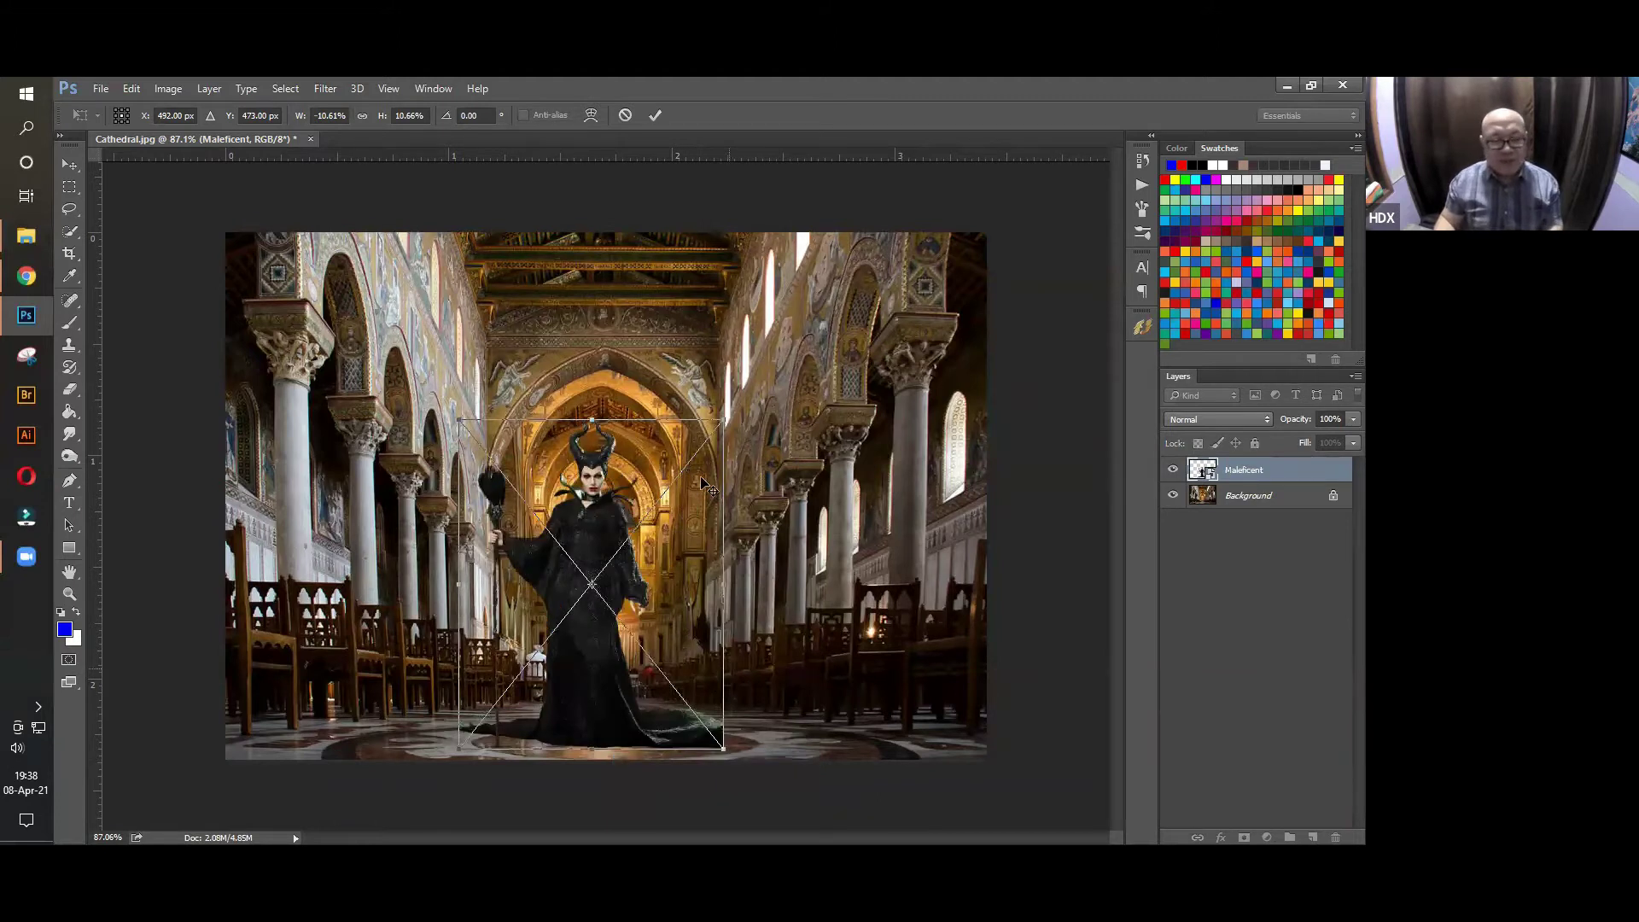
pyautogui.press('Return')
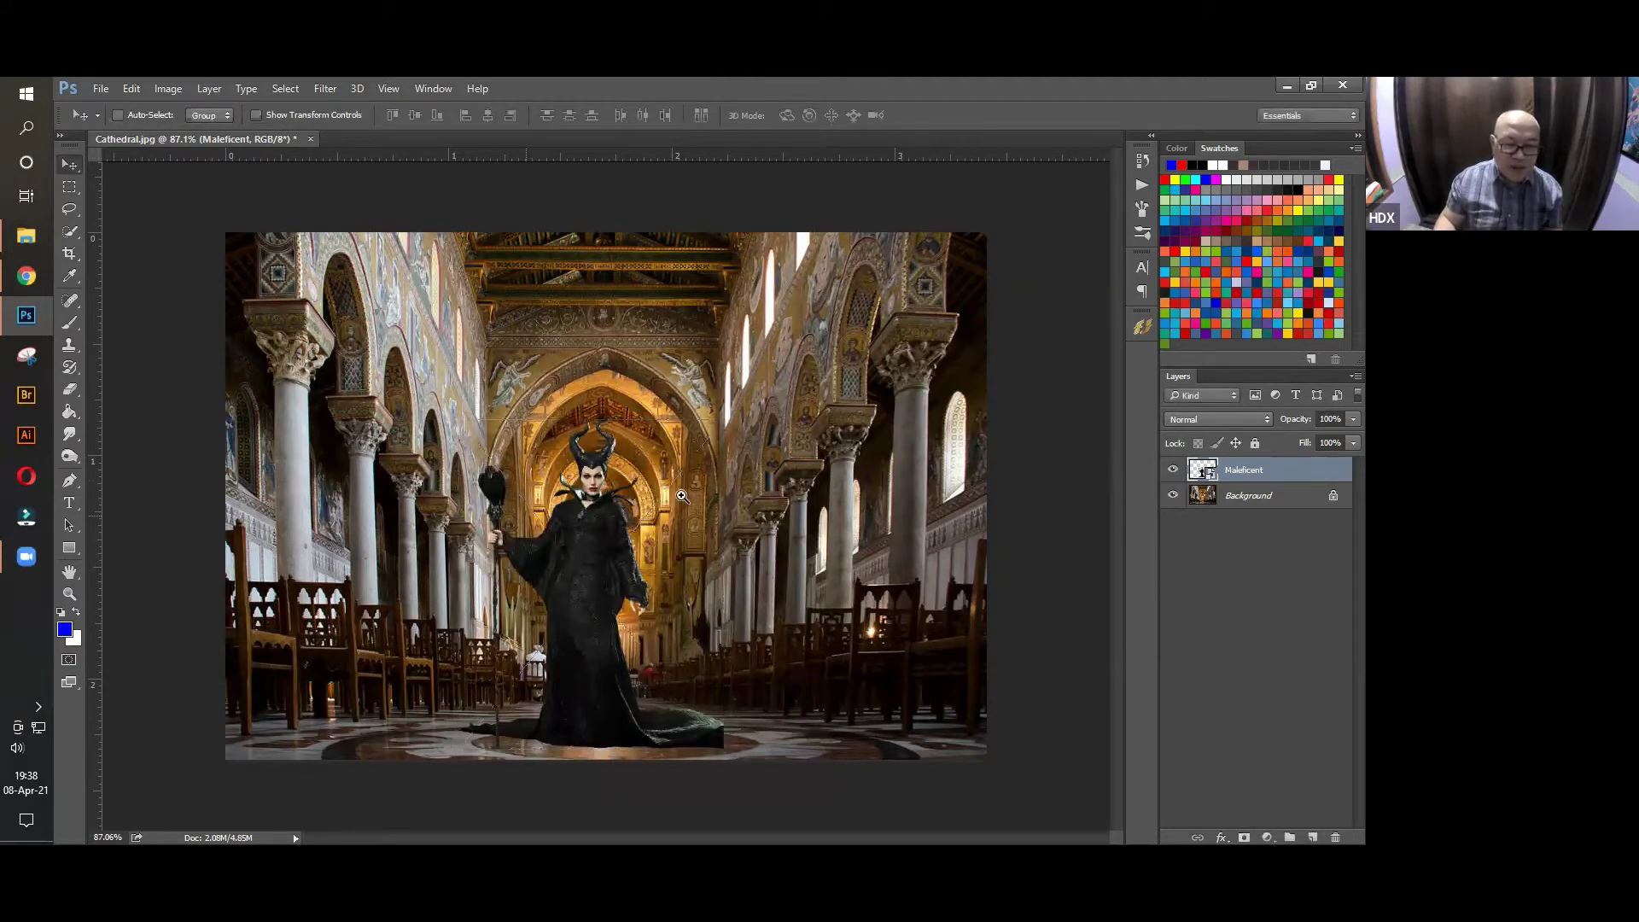
# Inspect the flipped Maleficent figure against the cathedral, both in close-up and with the whole picture in view
pyautogui.press('z')
pyautogui.hotkey('ctrl', '+')
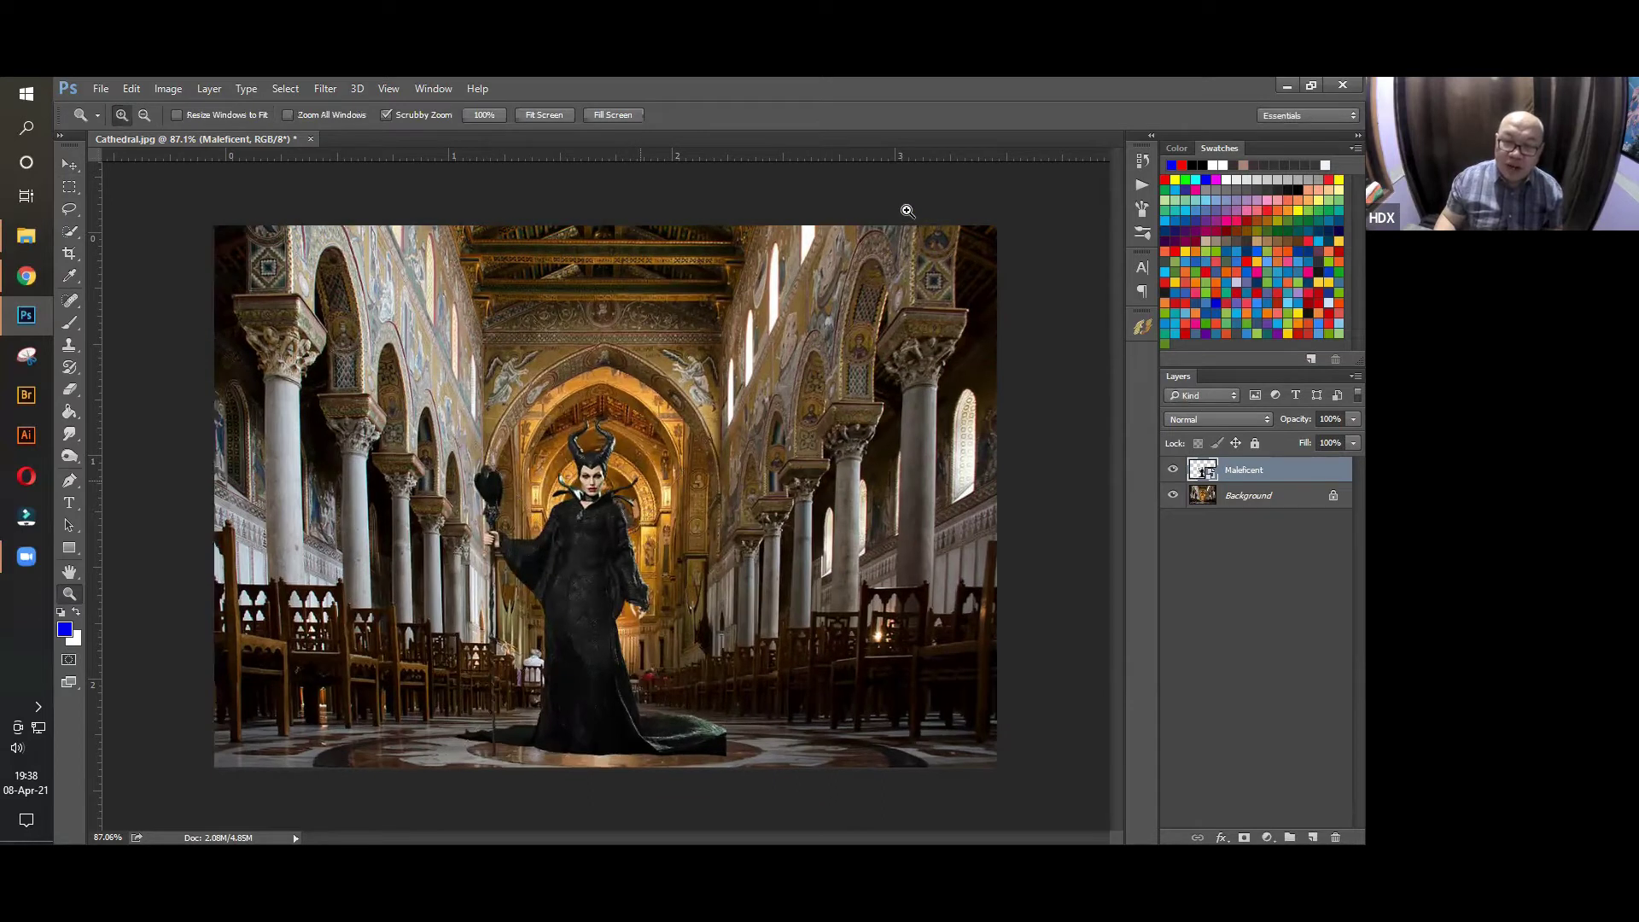
pyautogui.hotkey('ctrl', '+')
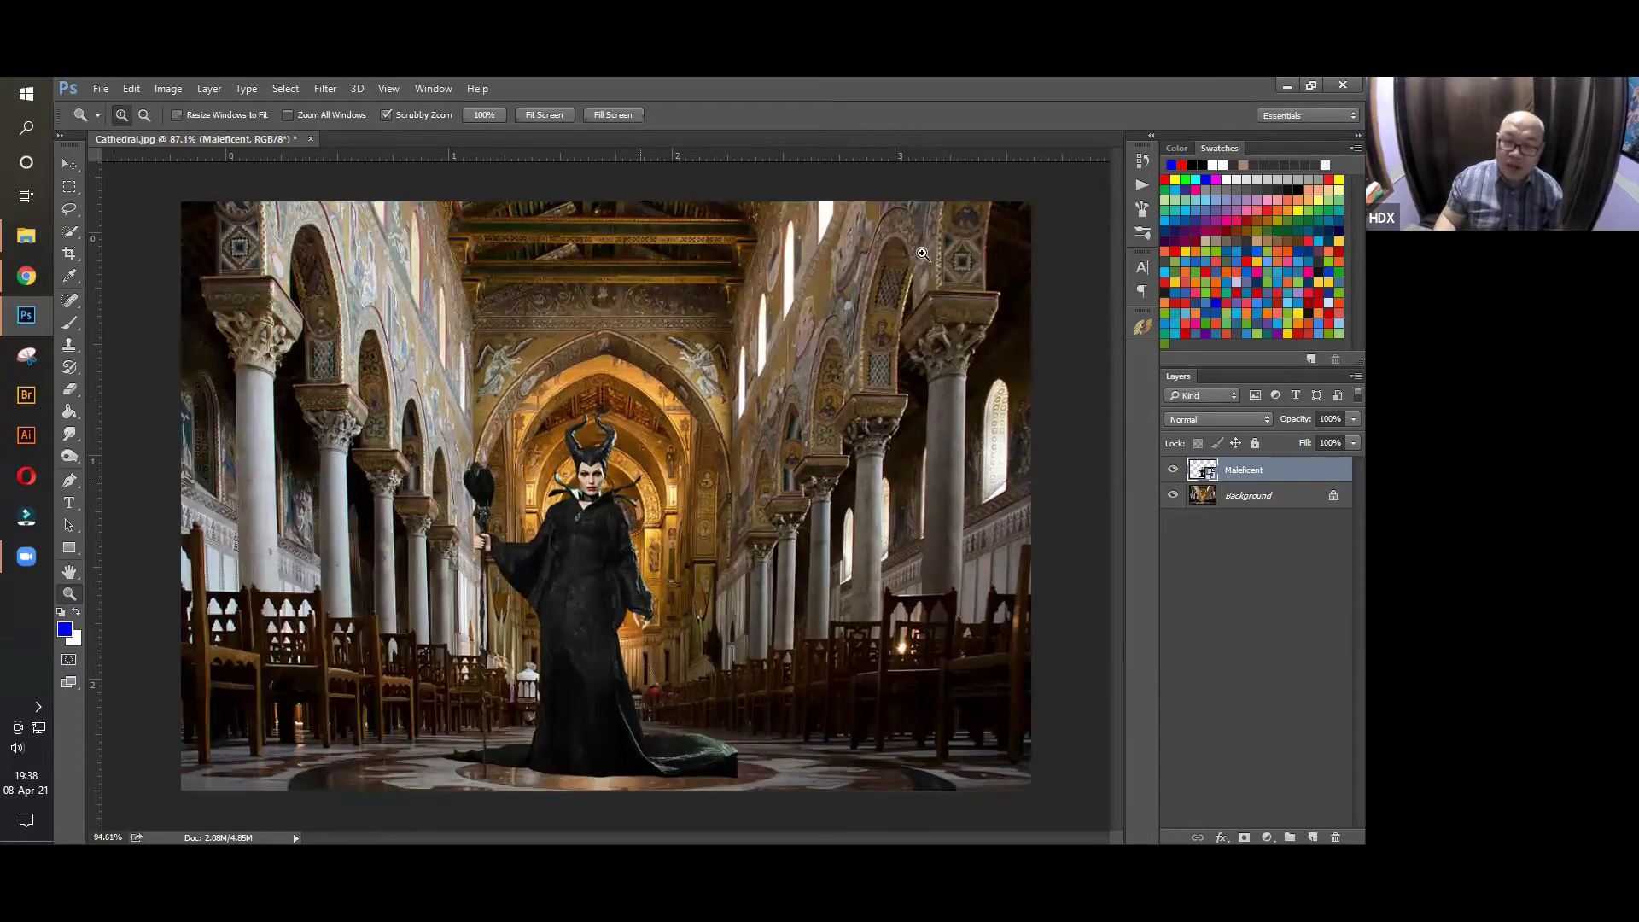
pyautogui.hotkey('ctrl', '+')
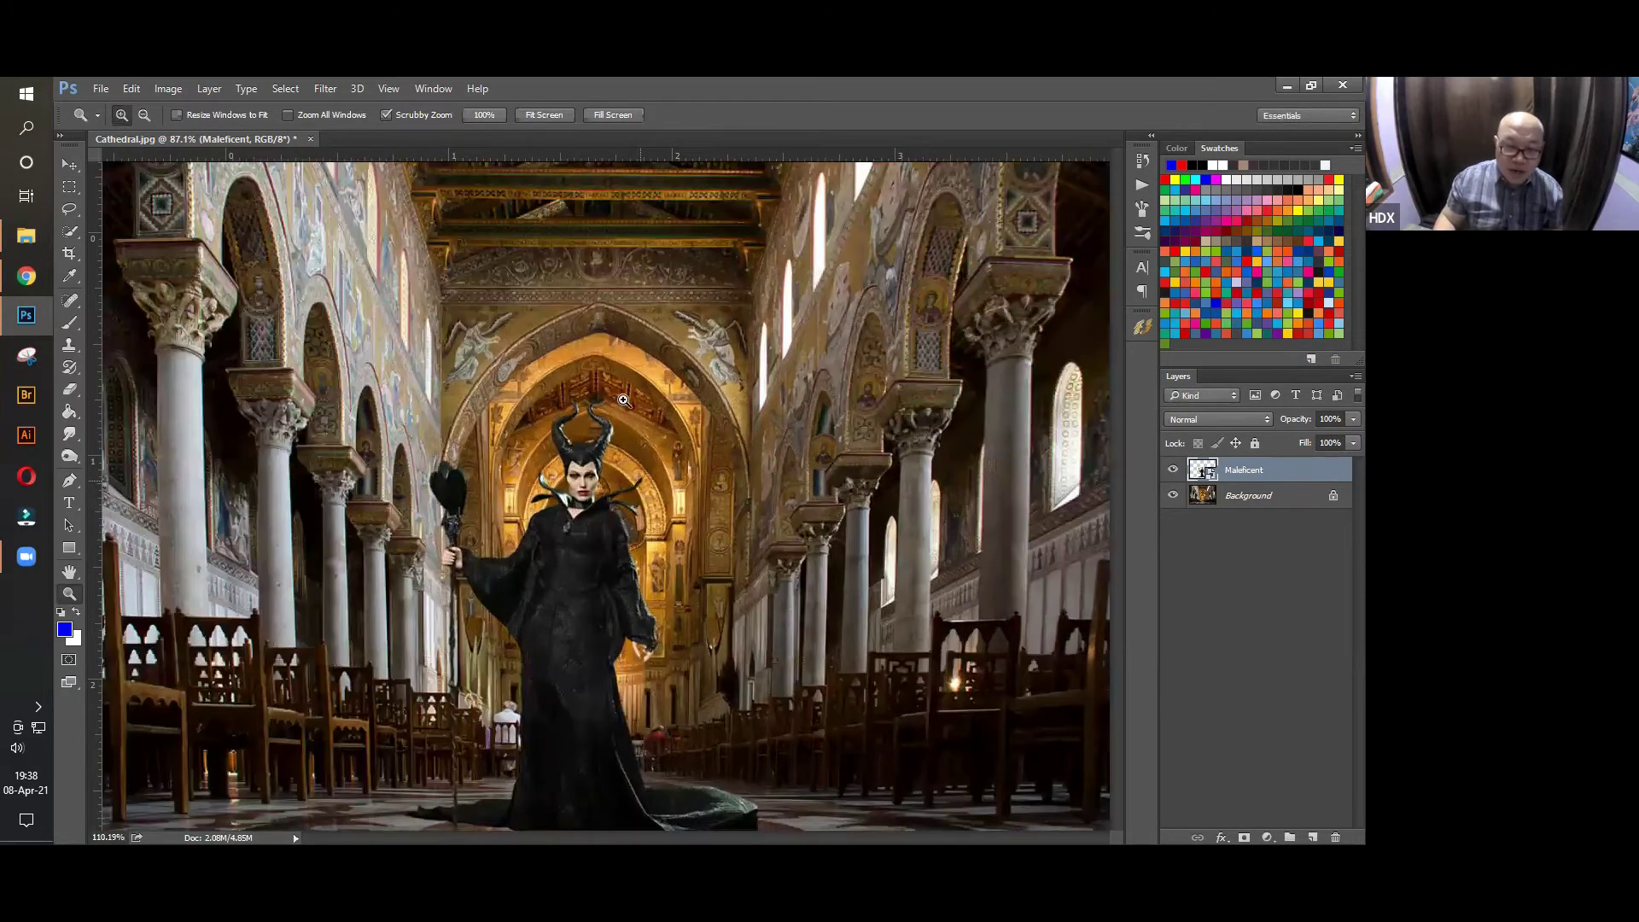
pyautogui.moveTo(579, 433); pyautogui.dragTo(643, 420)
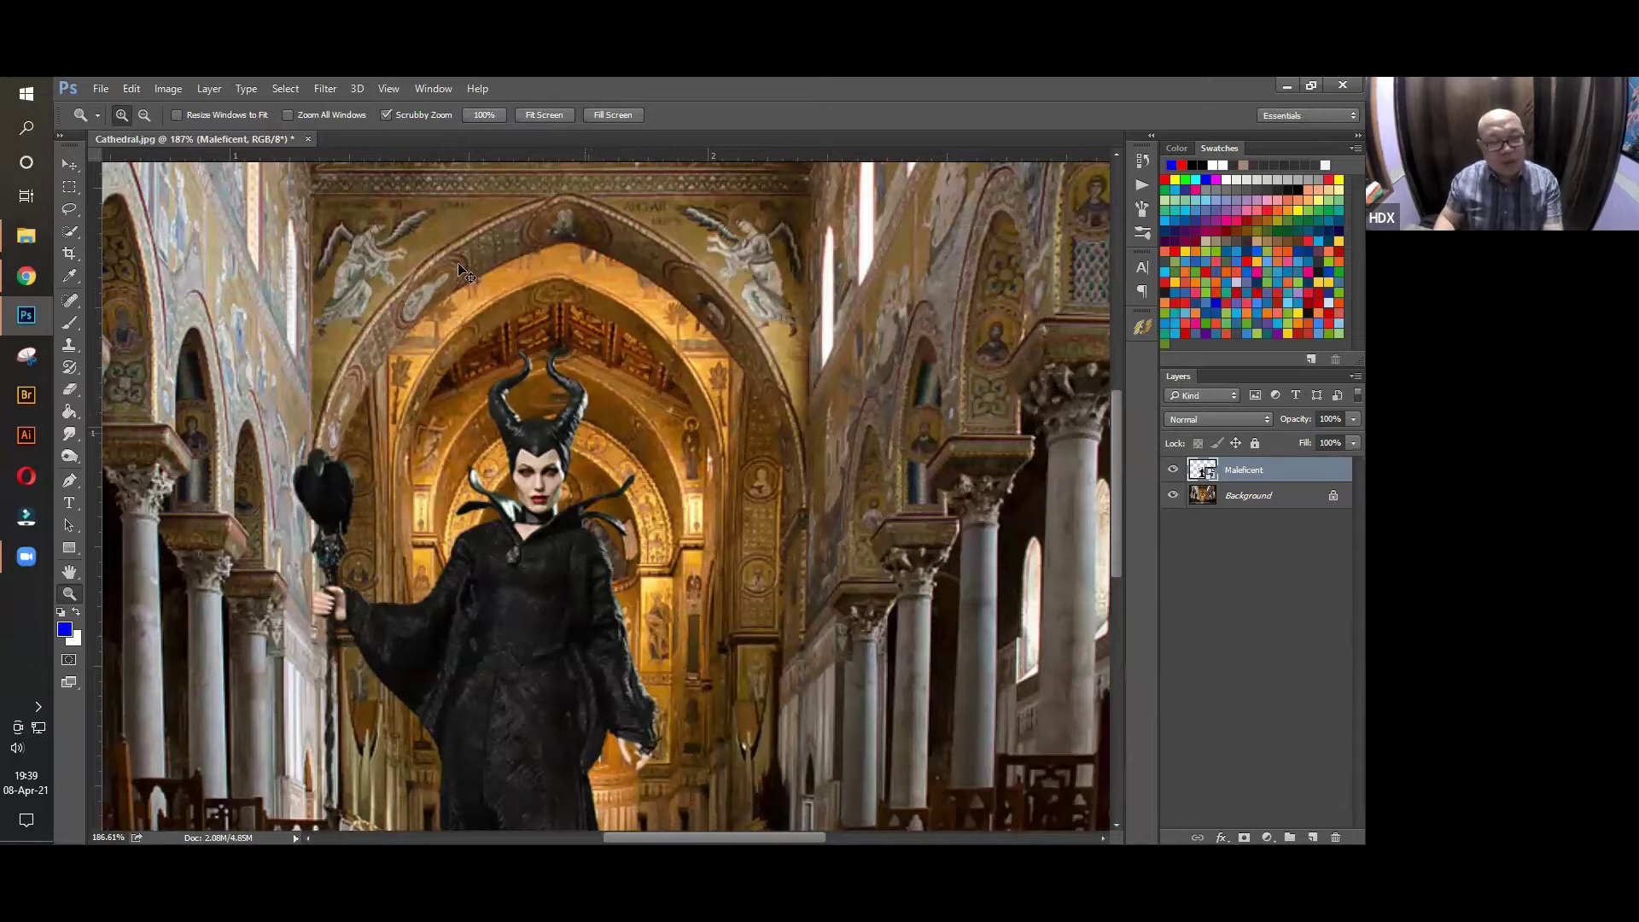
pyautogui.hotkey('ctrl', '0')
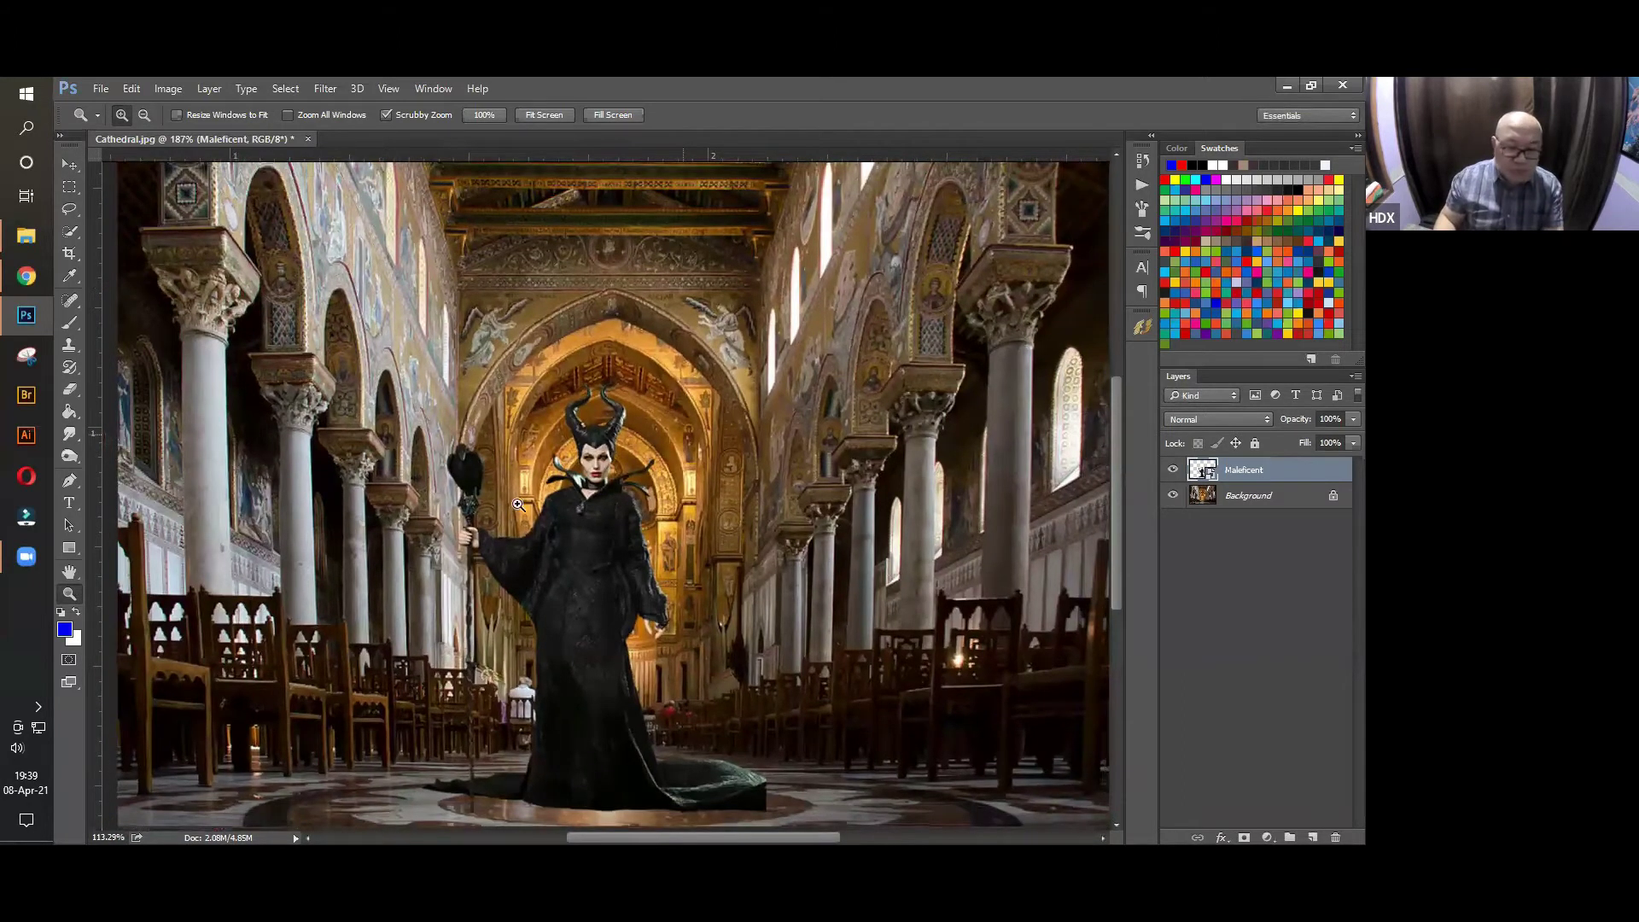
pyautogui.press('v')
pyautogui.press('z')
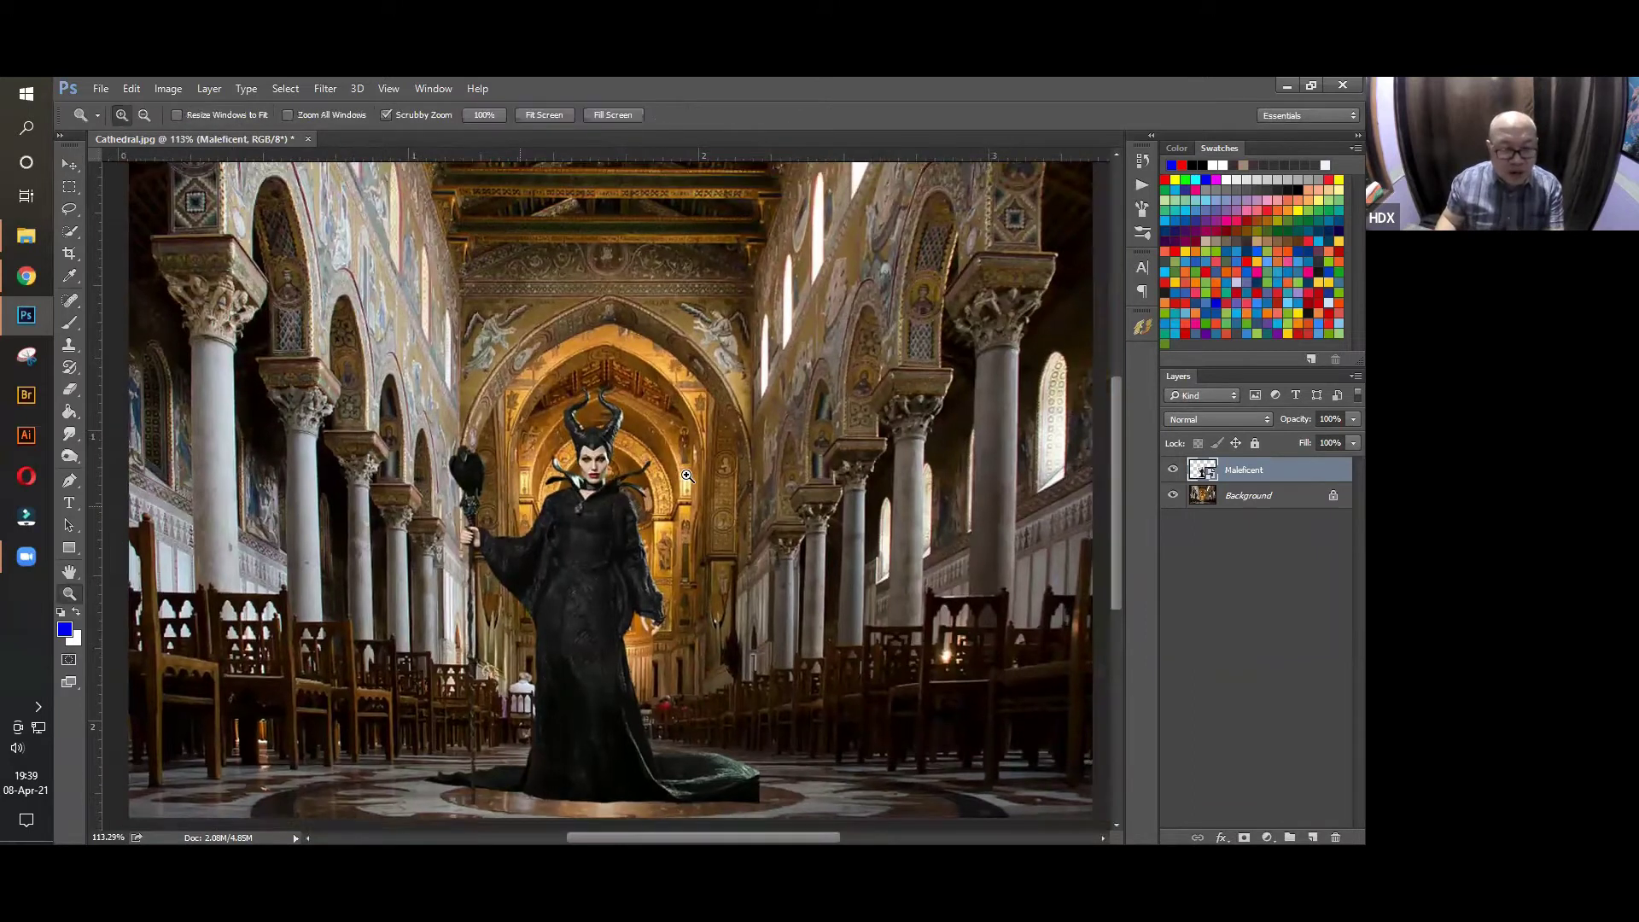
pyautogui.moveTo(687, 475); pyautogui.dragTo(684, 476)
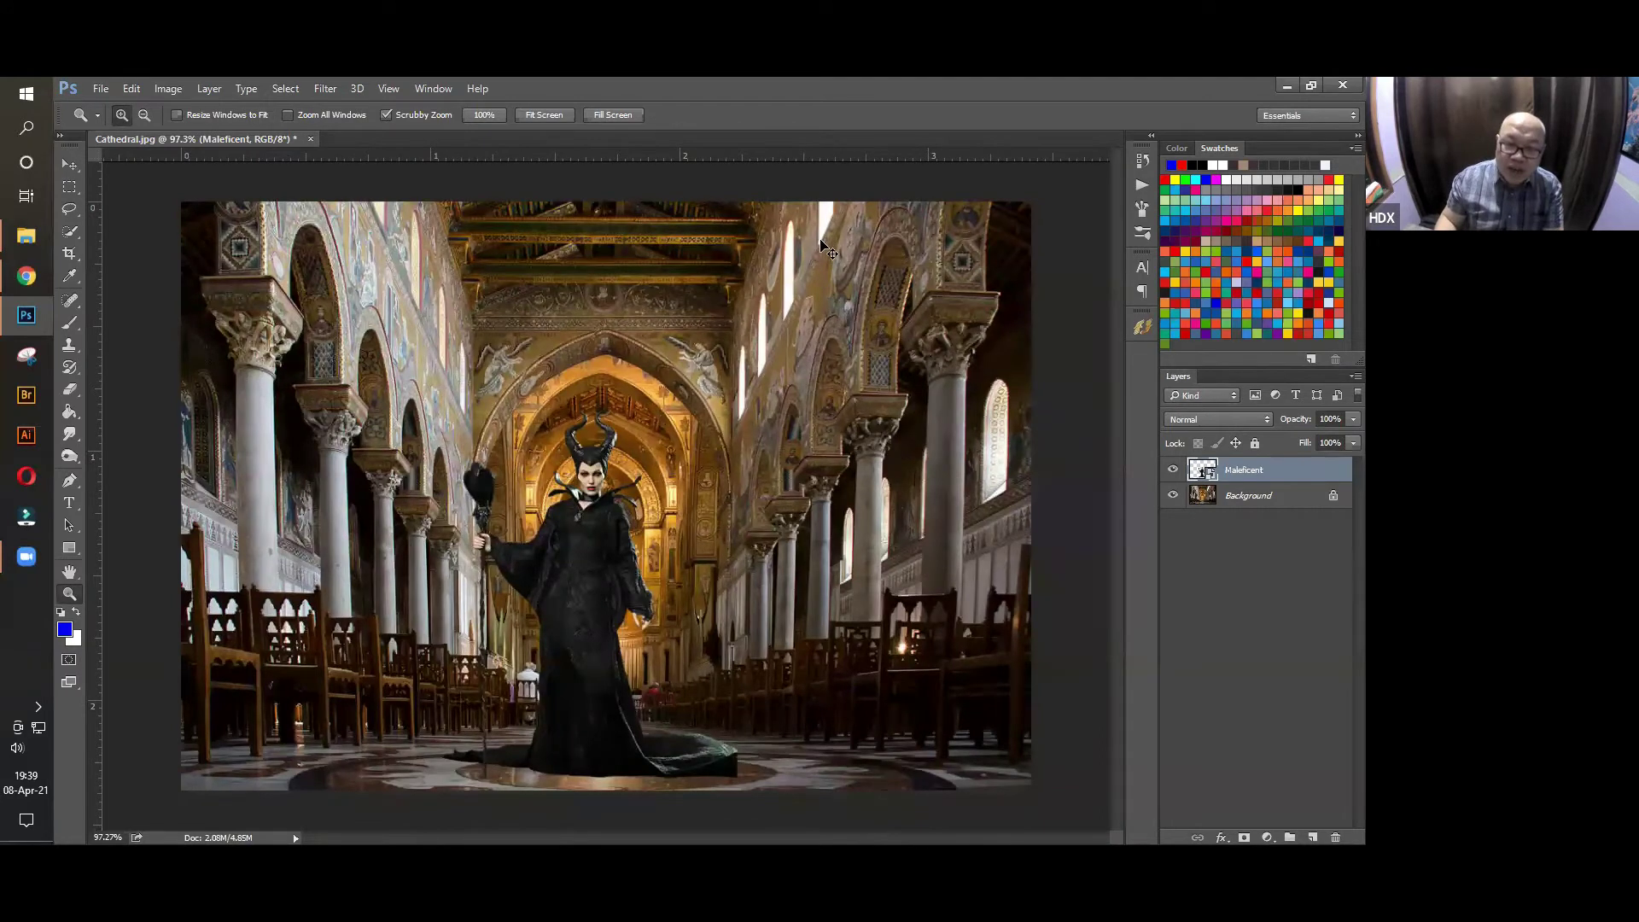
# Add a new layer named bayangan and place it directly beneath the Maleficent layer
pyautogui.press('v')
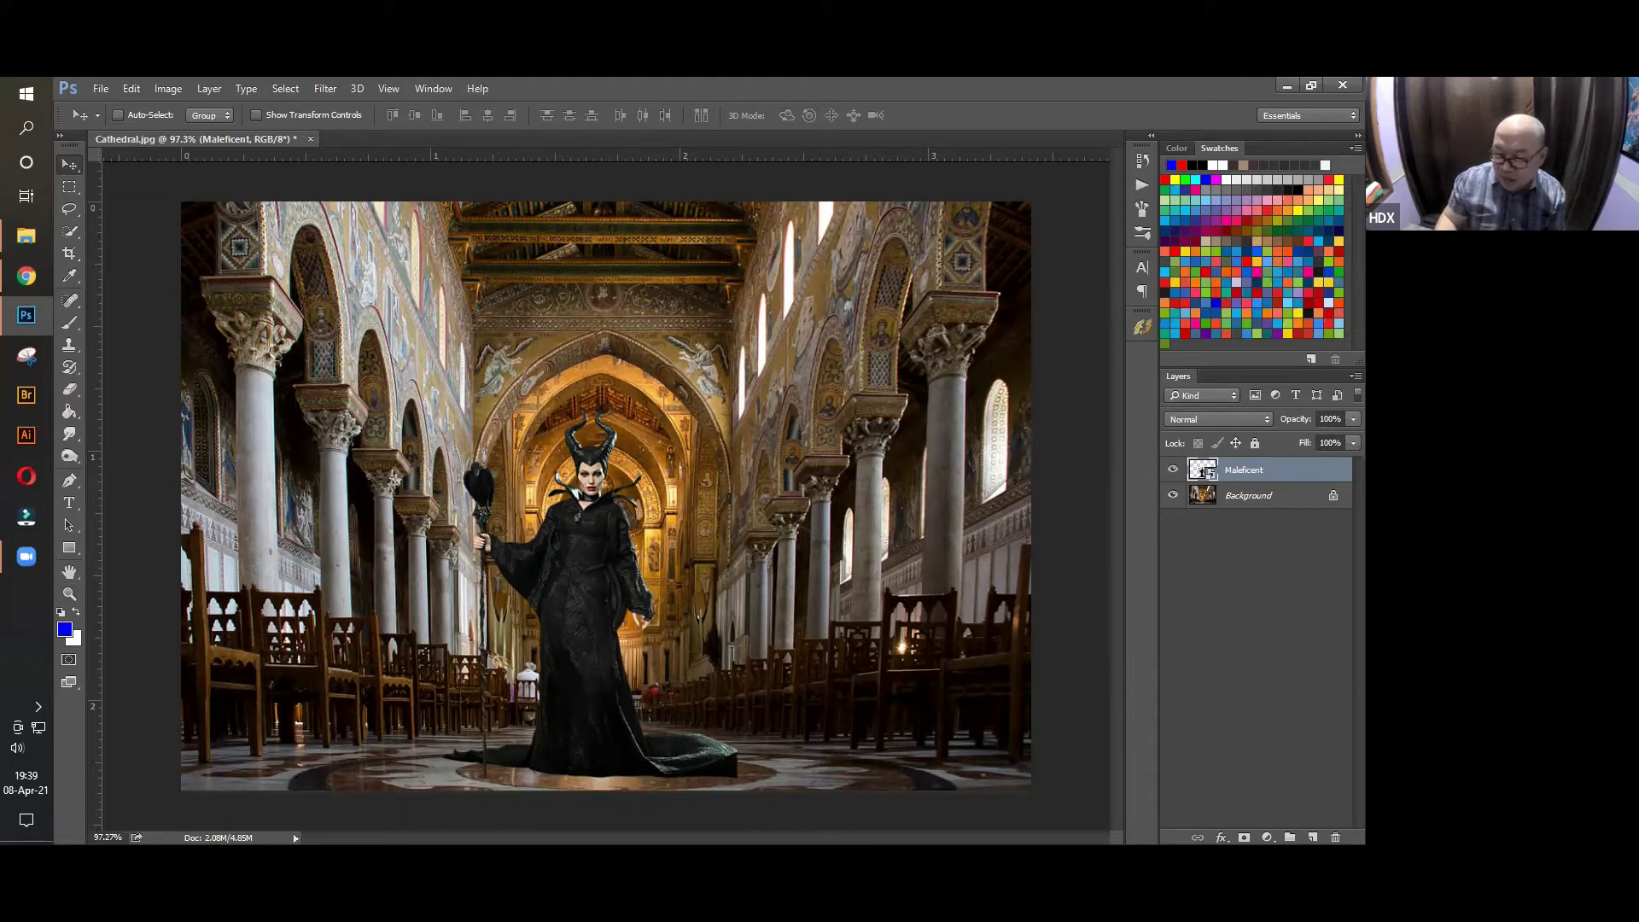
pyautogui.click(1313, 837)
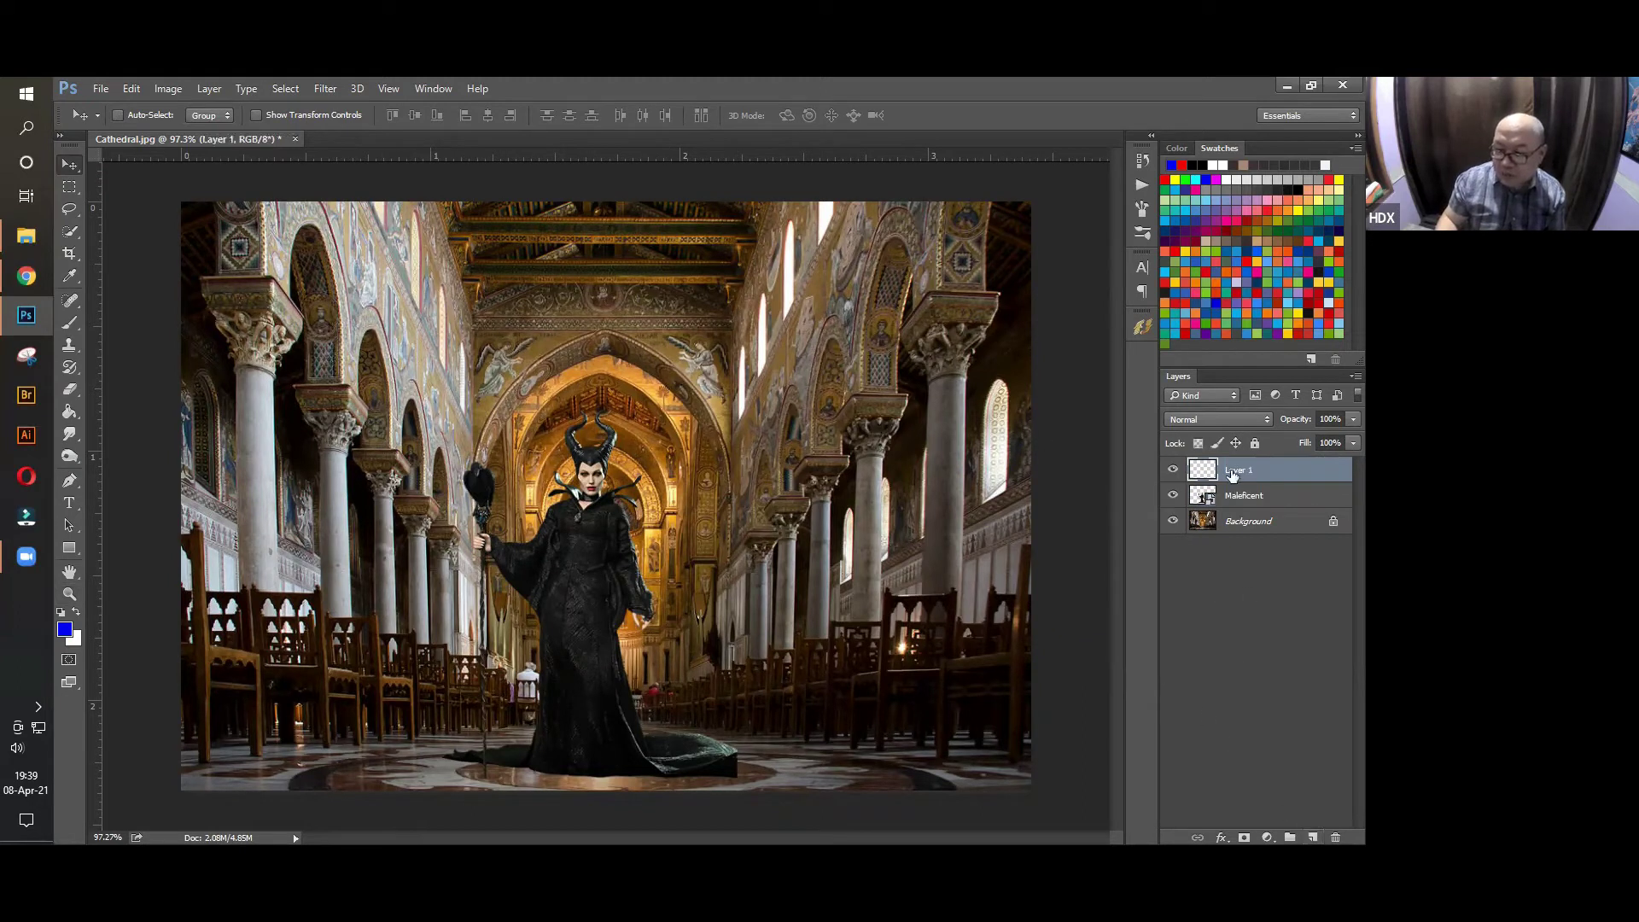
pyautogui.doubleClick(1239, 470)
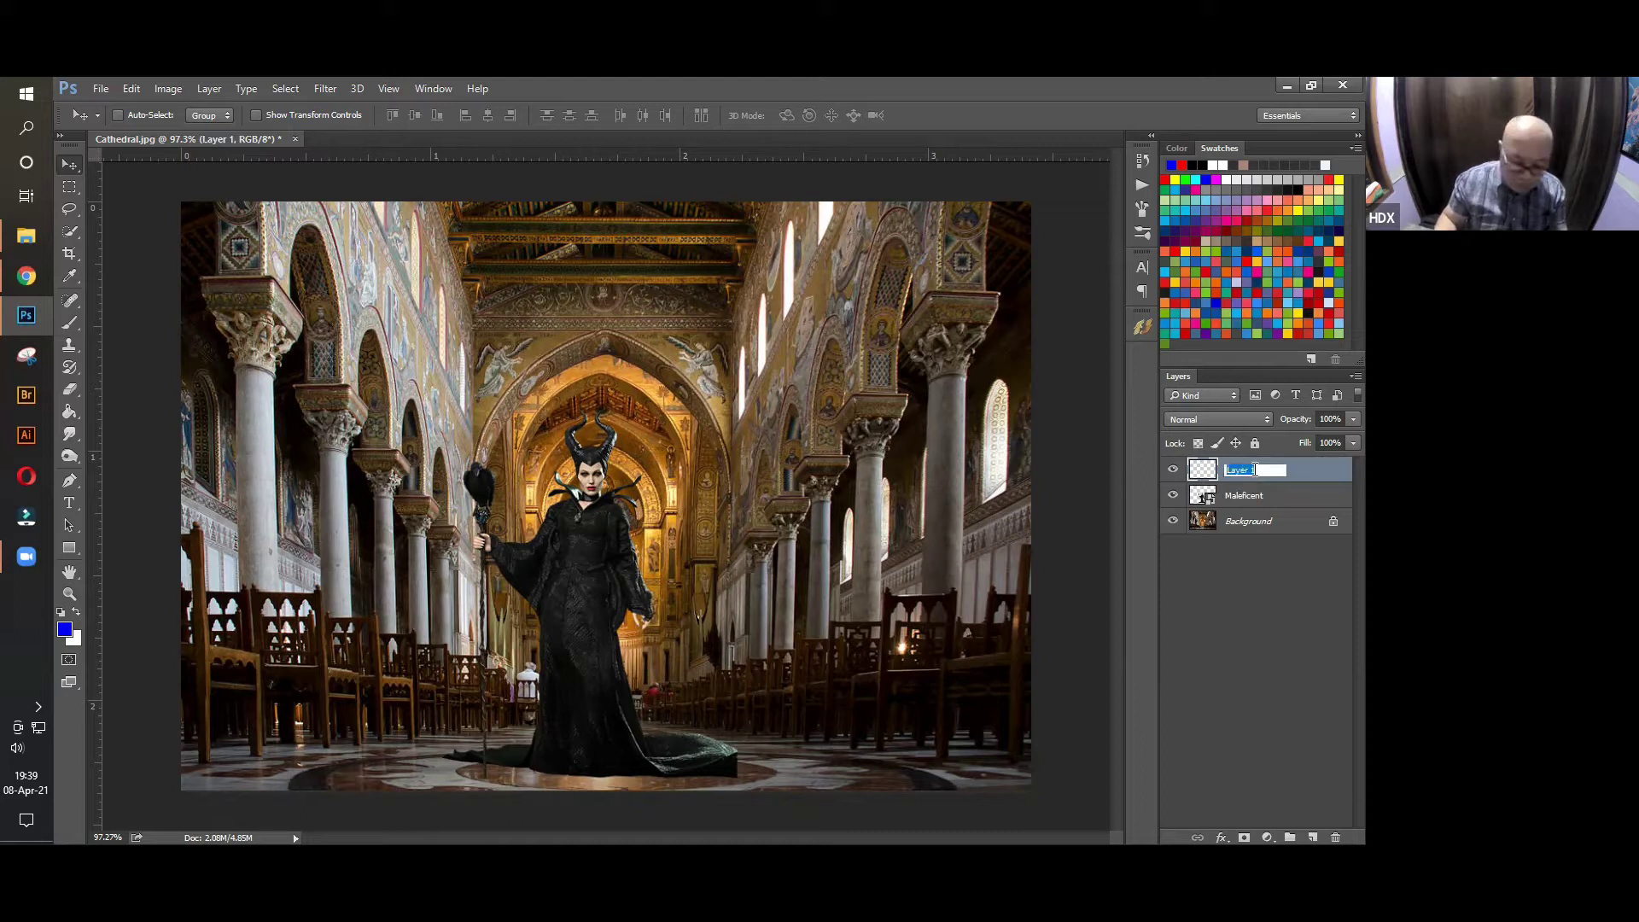
pyautogui.write('B')
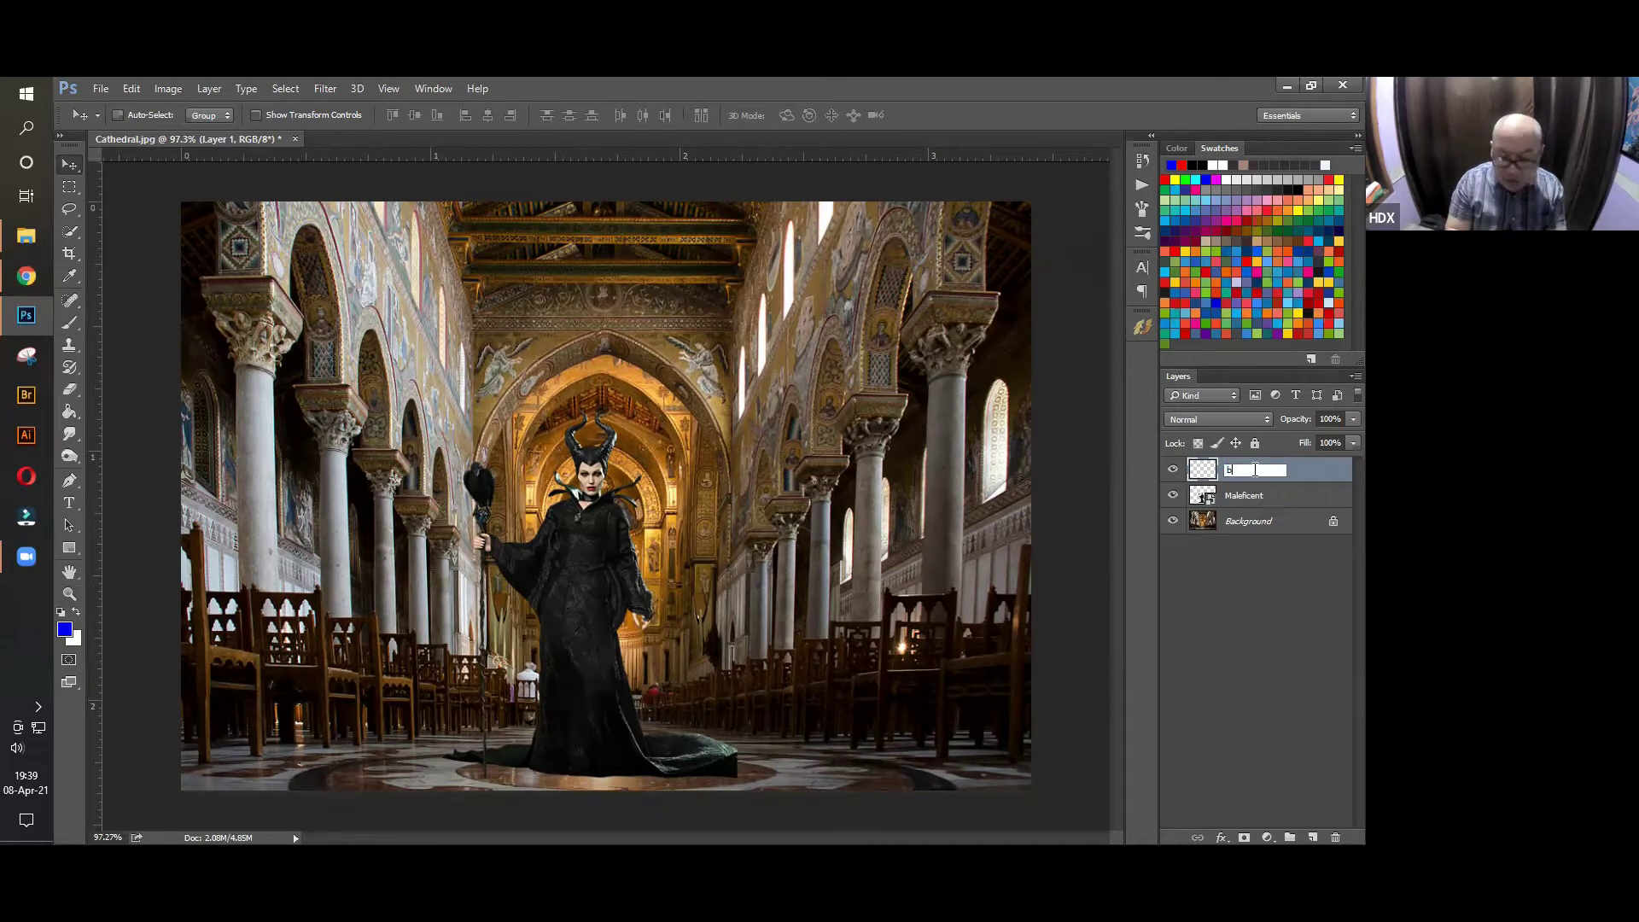
pyautogui.write('ayangan')
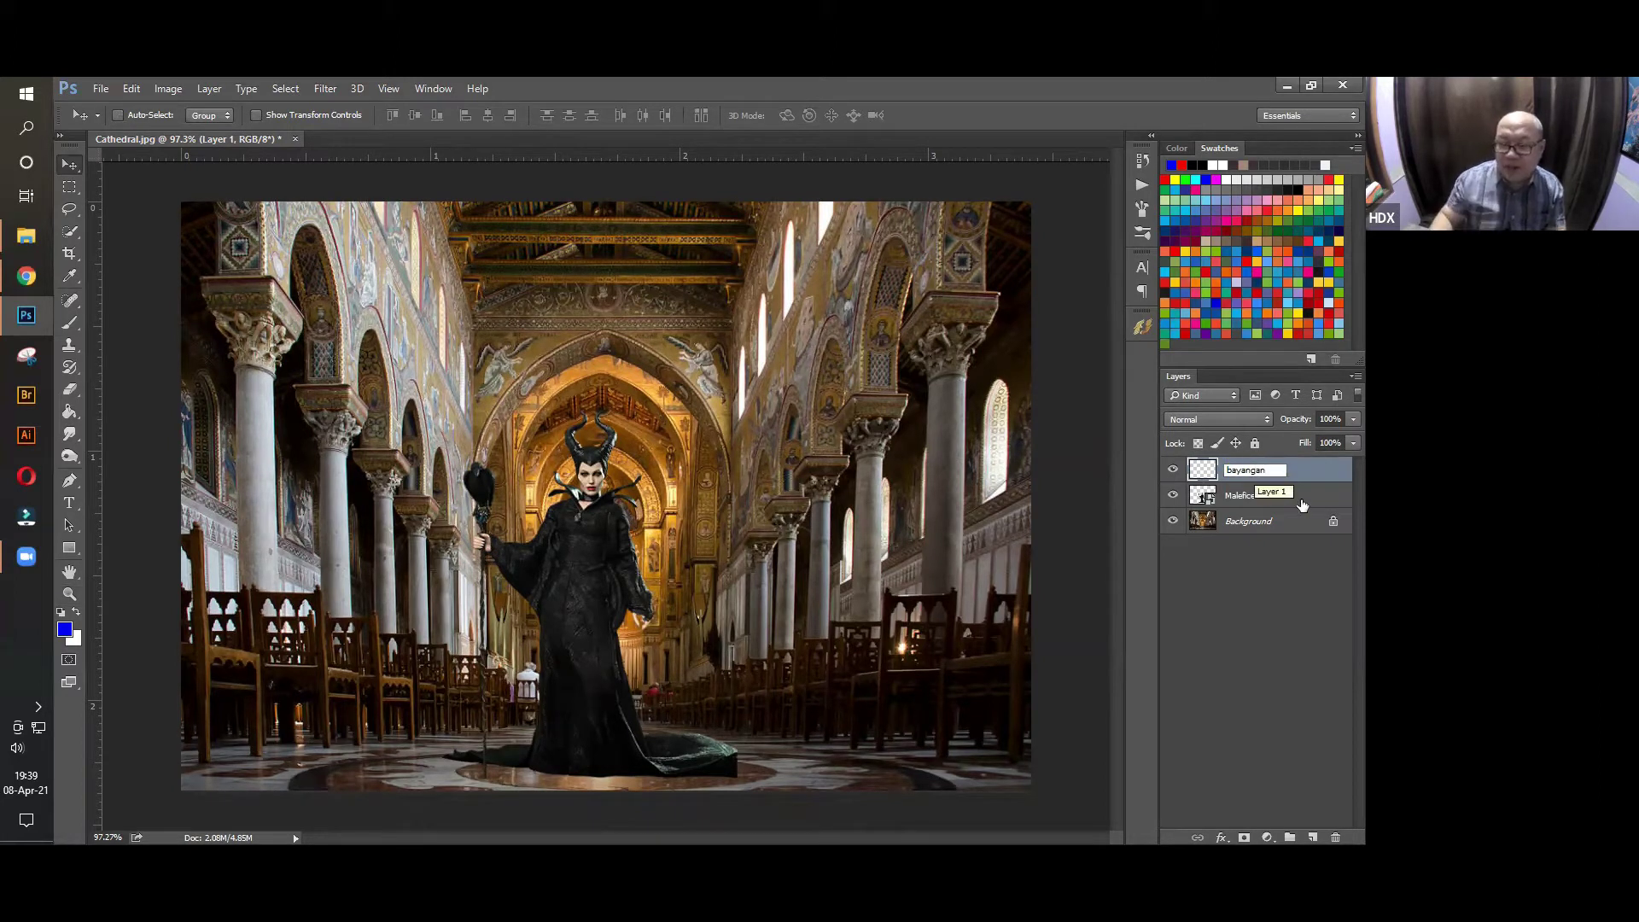
pyautogui.press('Return')
pyautogui.moveTo(1288, 472); pyautogui.dragTo(1285, 509)
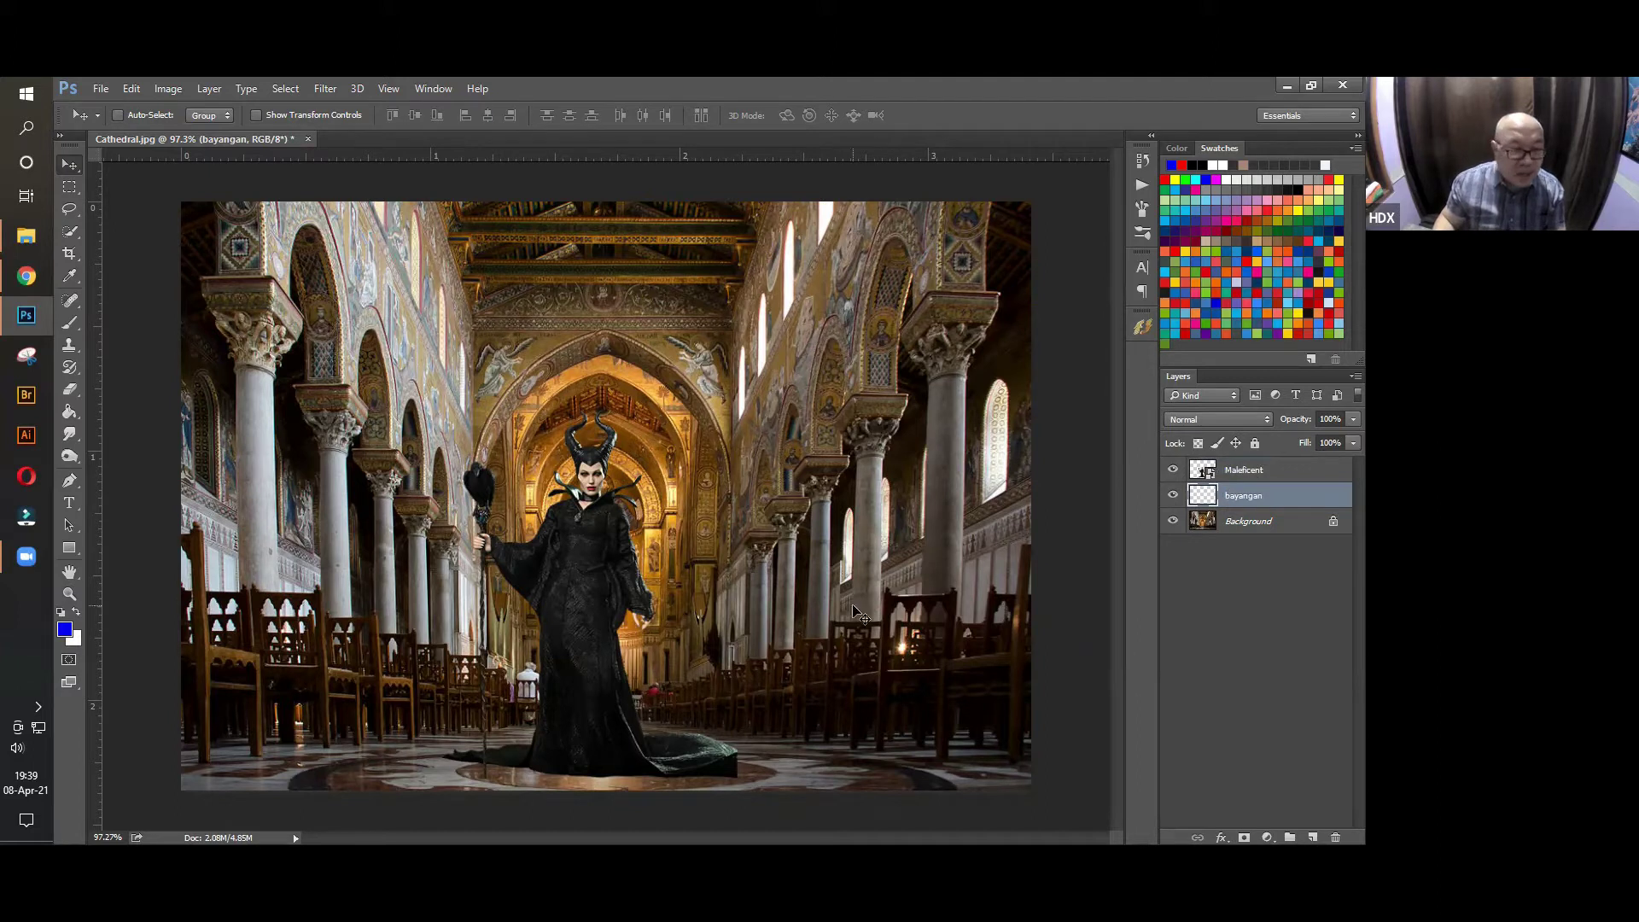
# Set the foreground colour to black
pyautogui.click(67, 631)
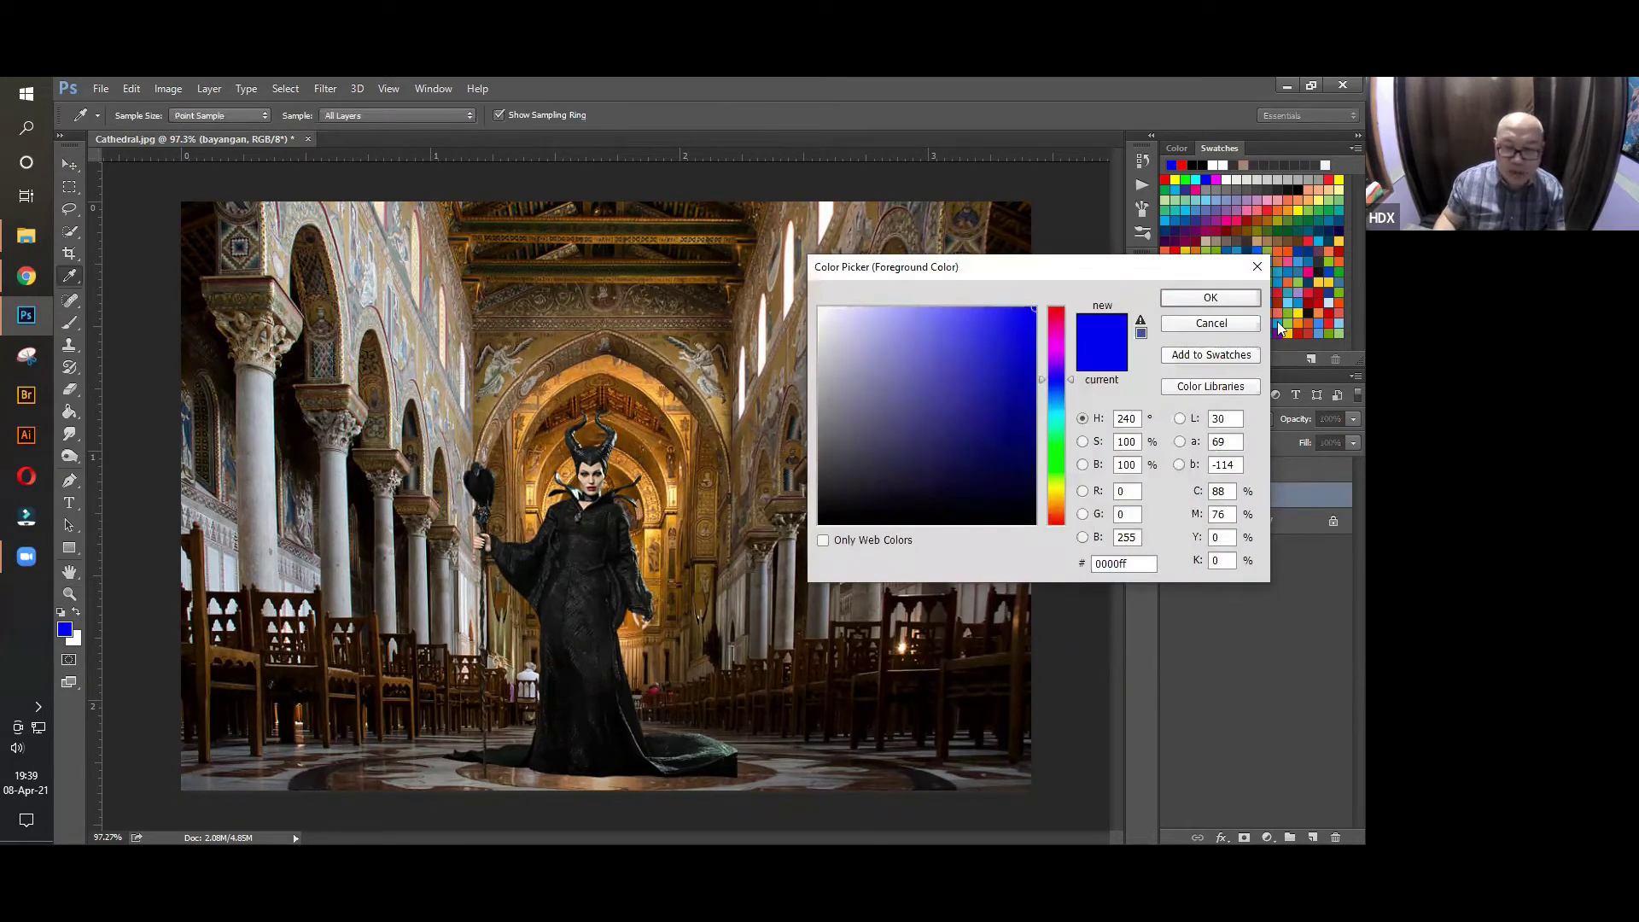
pyautogui.moveTo(940, 406); pyautogui.dragTo(35, 642)
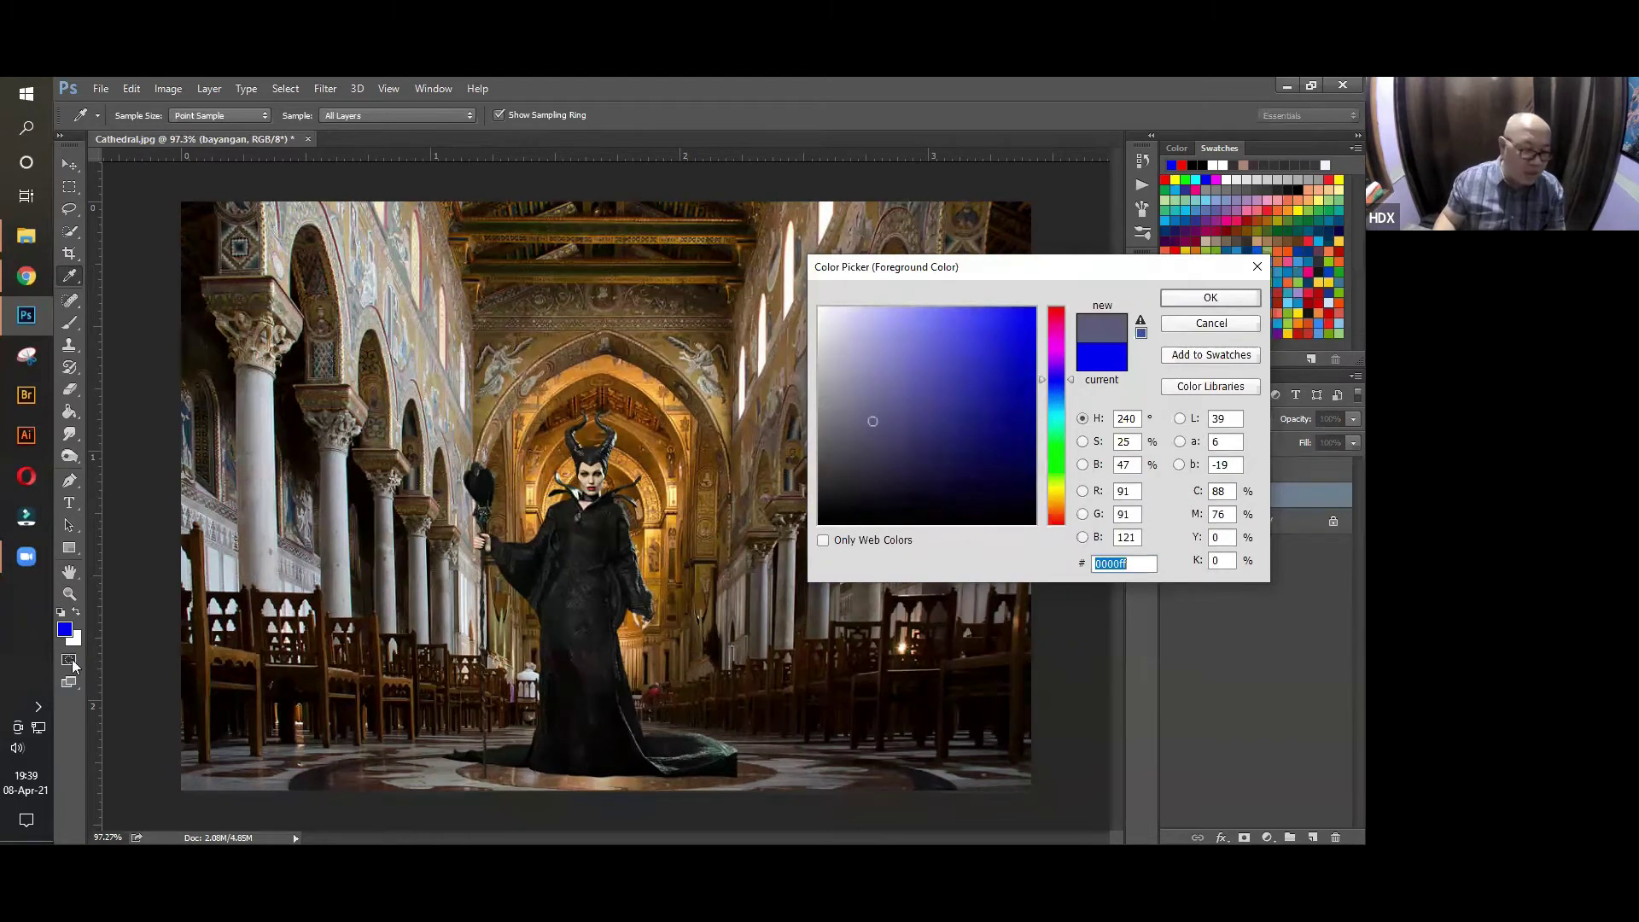
pyautogui.press('Return')
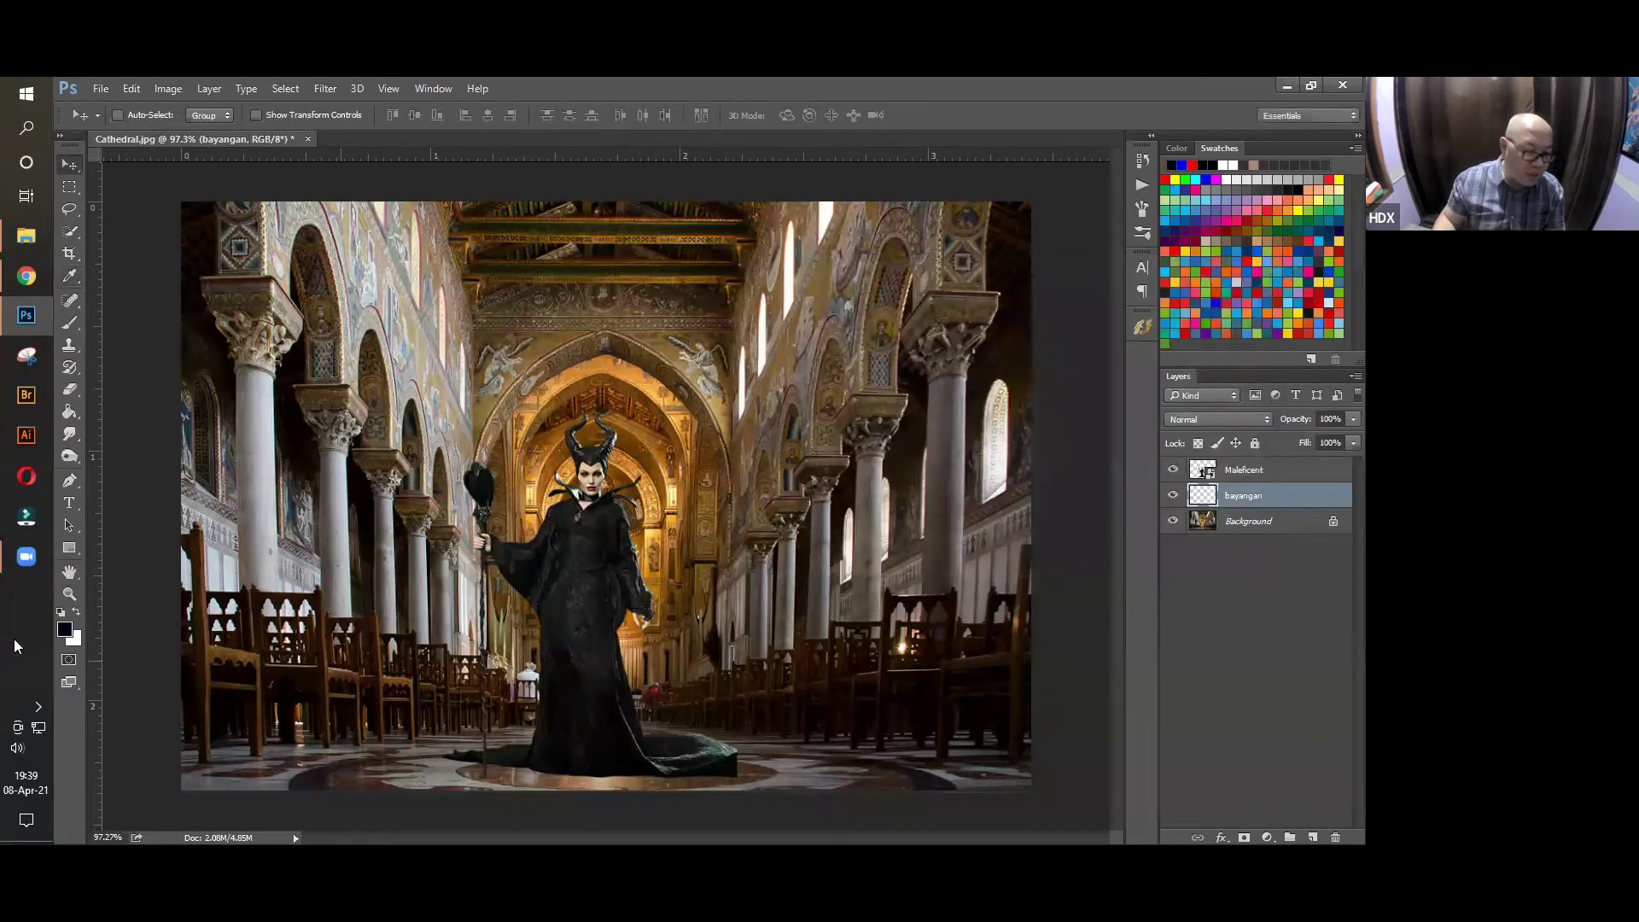
# Set up the Brush tool with a 60 px size, 37% opacity and 100% flow
pyautogui.click(70, 323)
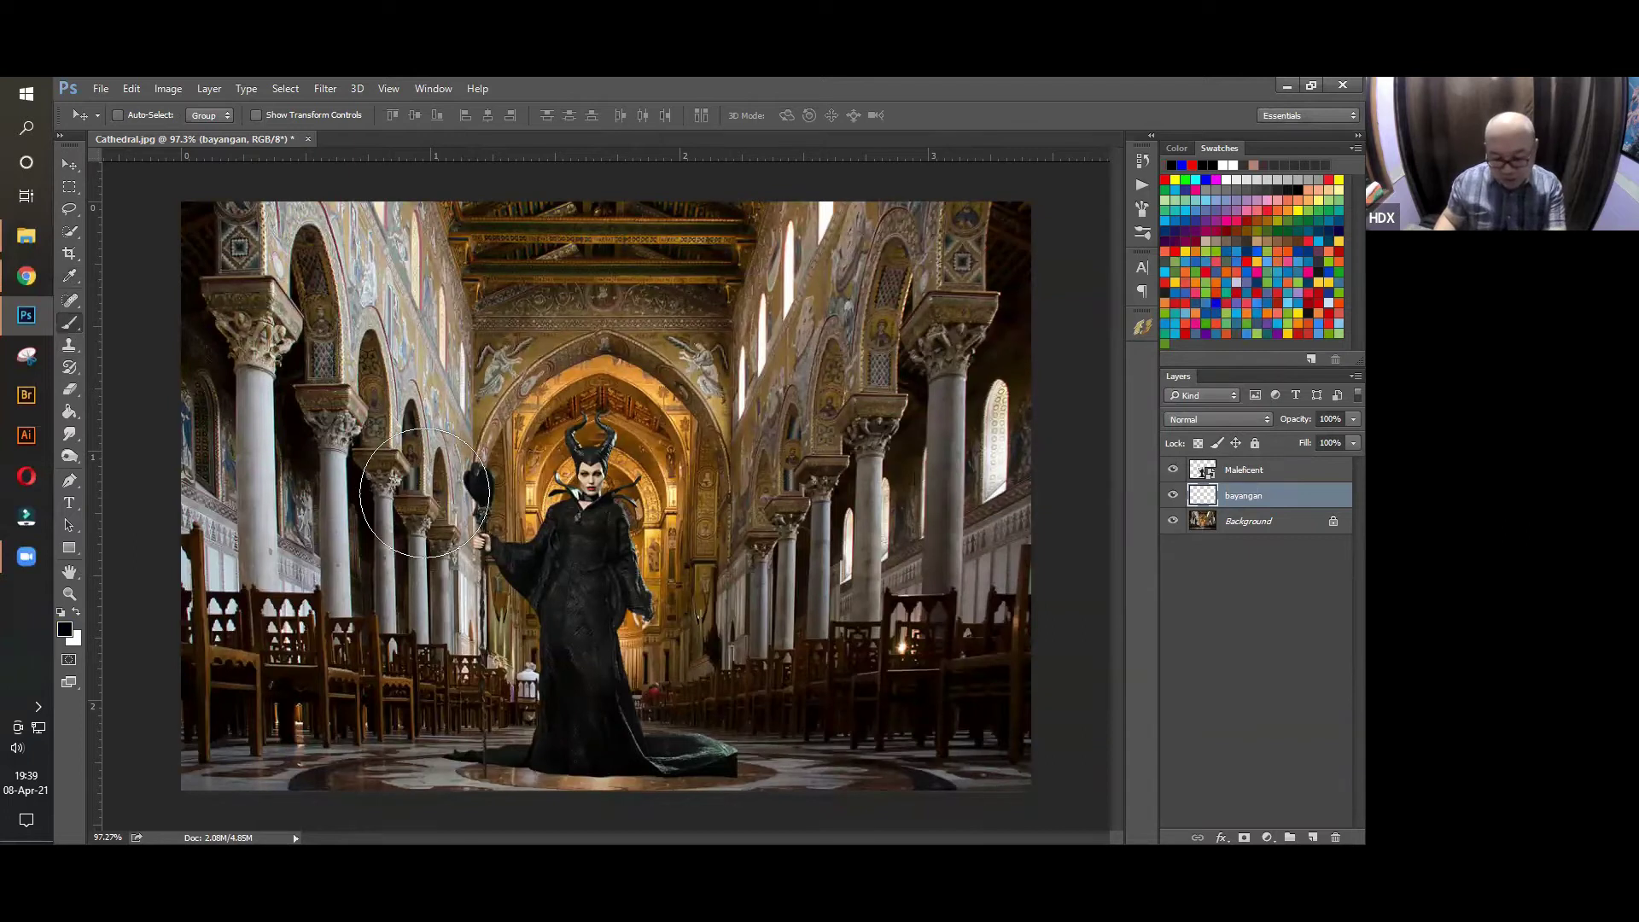
pyautogui.press('[')
pyautogui.press('[')
pyautogui.press('[')
pyautogui.press('[')
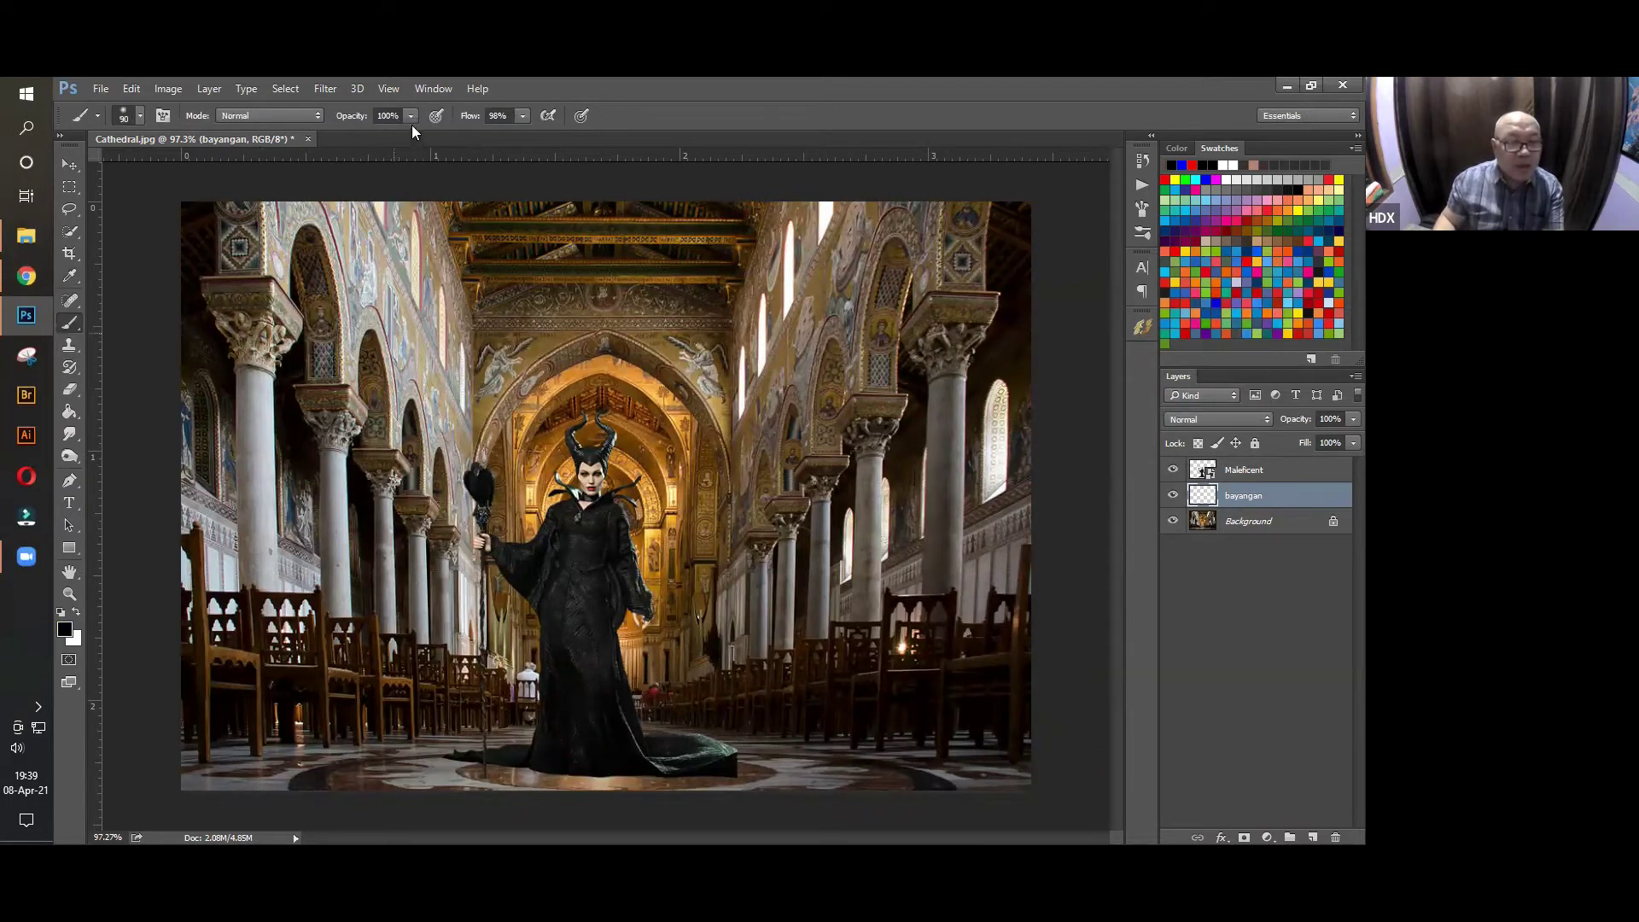
pyautogui.click(522, 118)
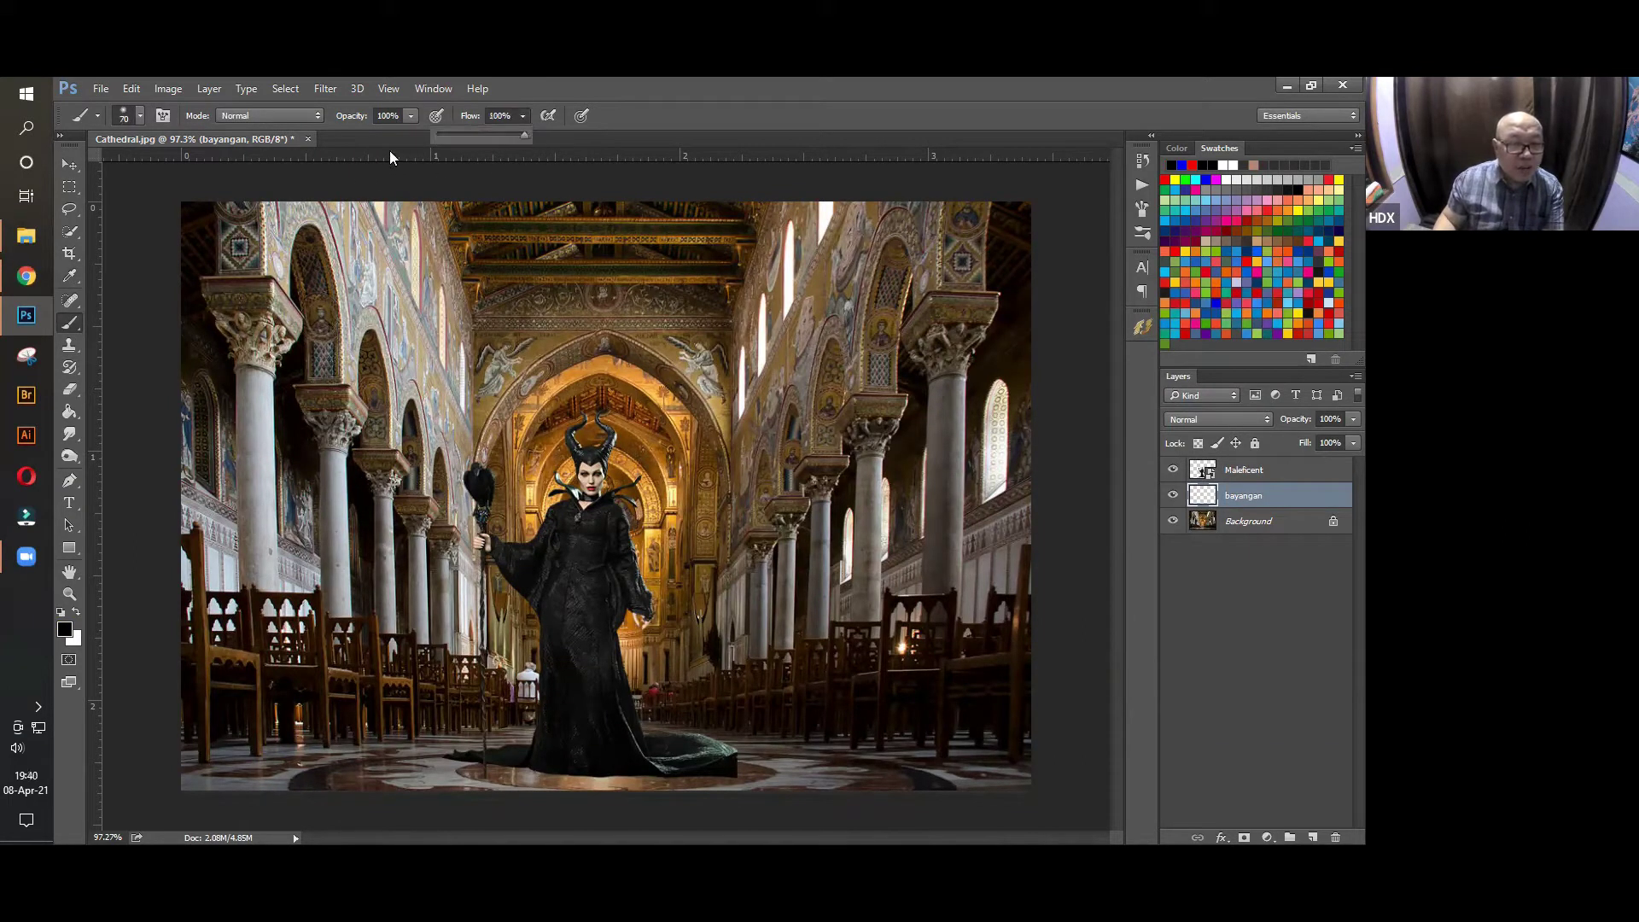
pyautogui.click(407, 118)
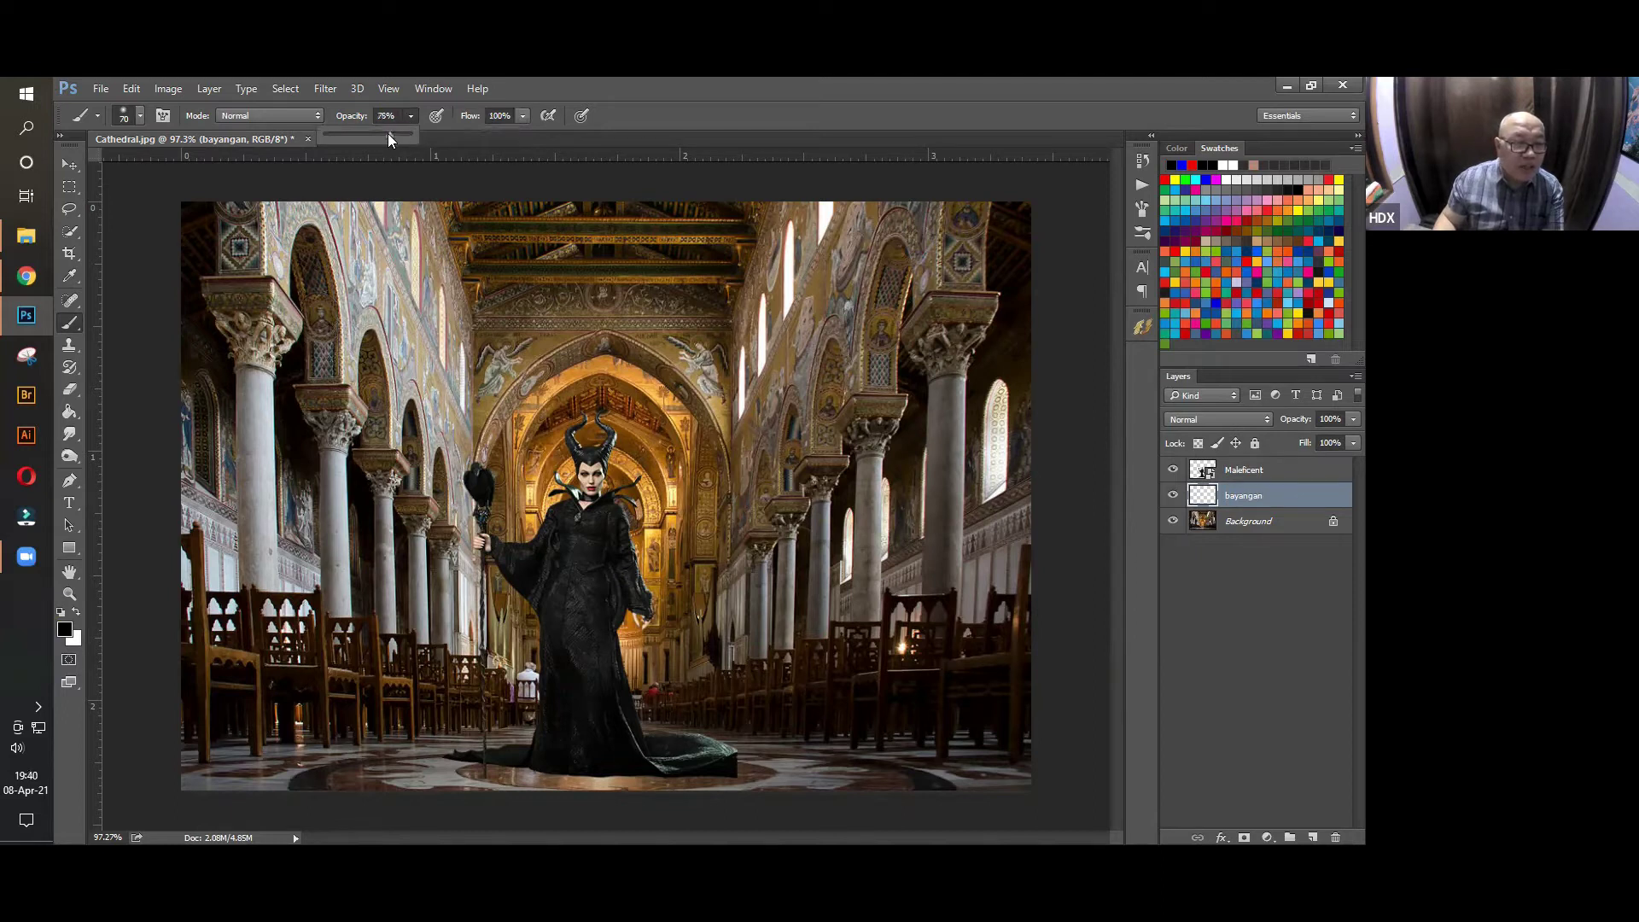
pyautogui.moveTo(355, 133); pyautogui.dragTo(357, 134)
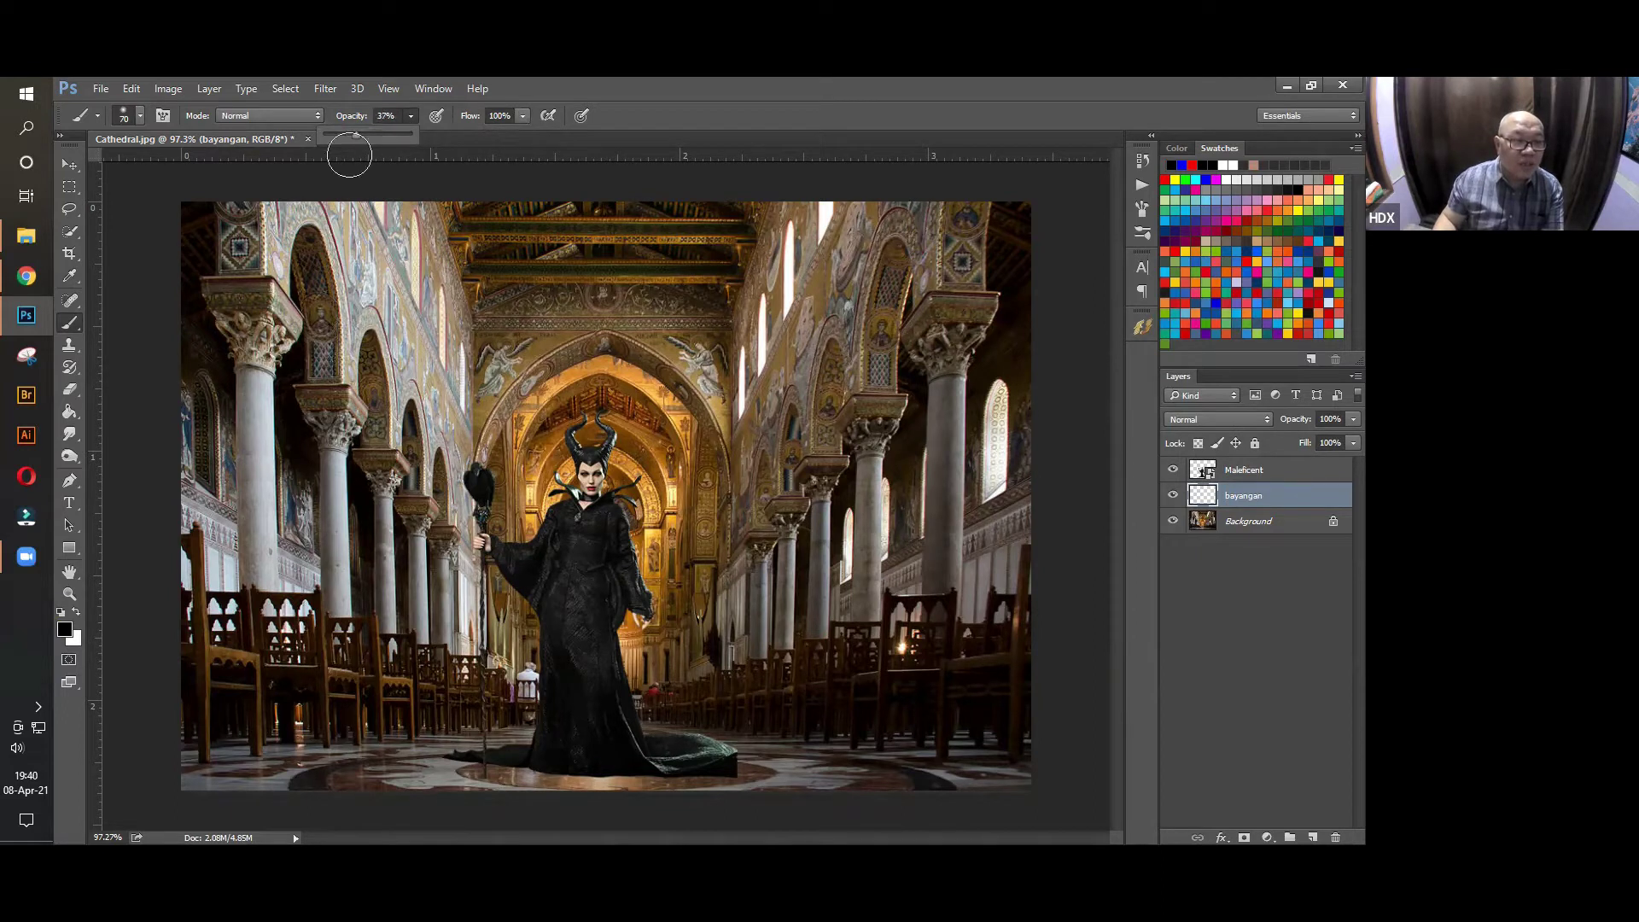
pyautogui.press('[')
# Paint a soft black shadow on the bayangan layer across the floor beneath Maleficent's dress and beside her staff
pyautogui.moveTo(670, 764); pyautogui.dragTo(323, 765)
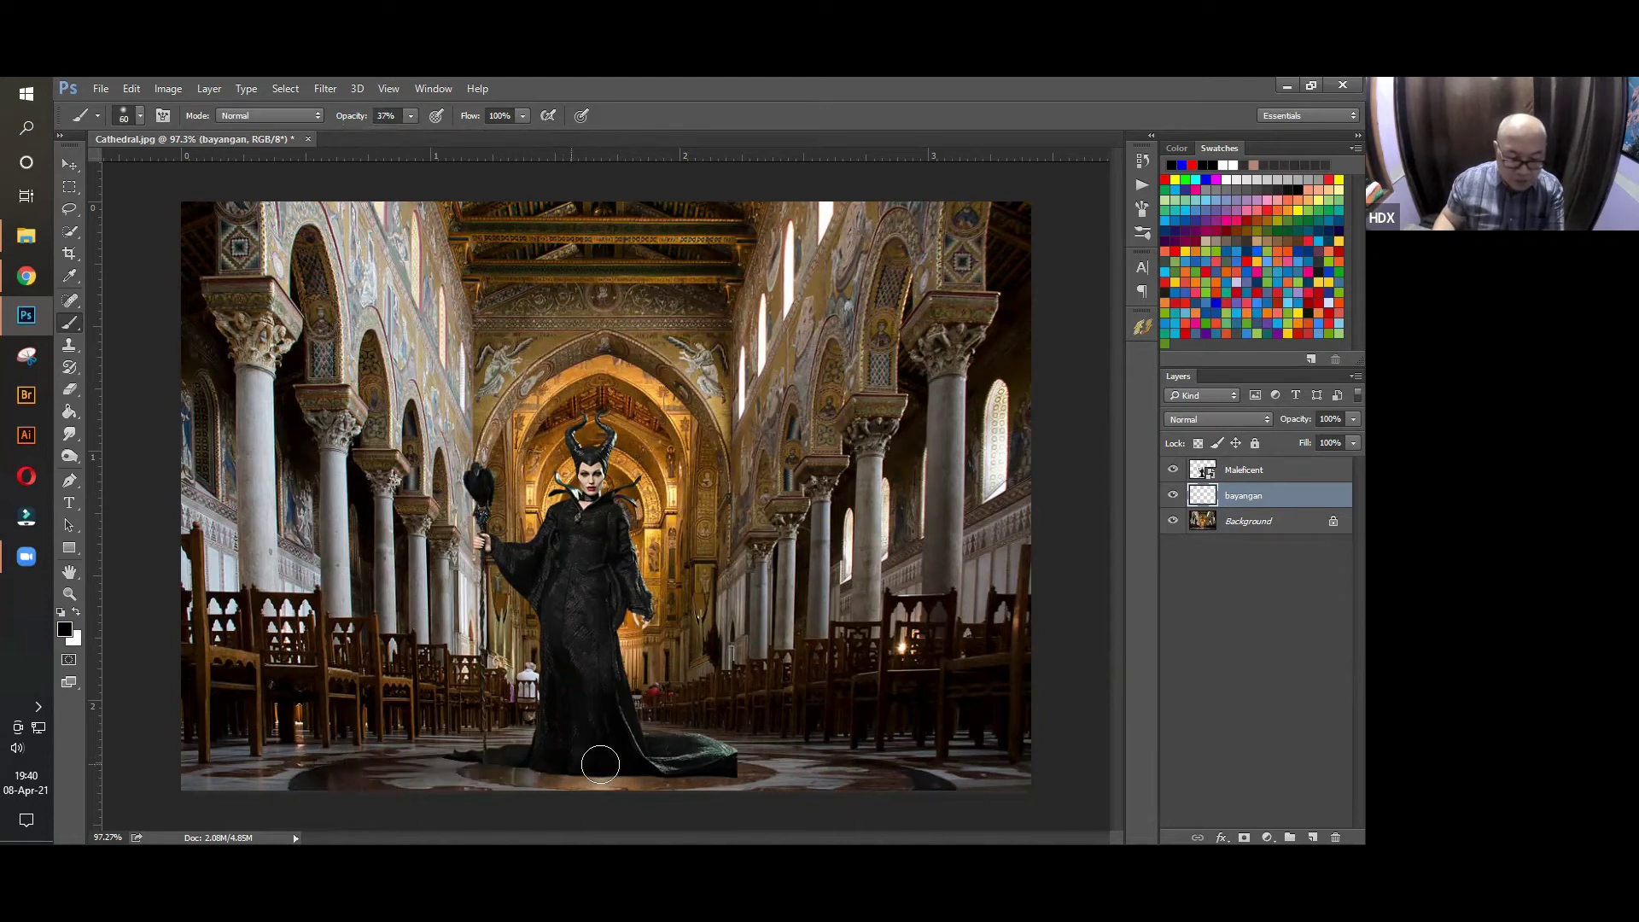
pyautogui.moveTo(592, 762); pyautogui.dragTo(321, 769)
pyautogui.moveTo(600, 759)
pyautogui.mouseDown()
pyautogui.moveTo(539, 759)
pyautogui.moveTo(662, 761)
pyautogui.moveTo(456, 767)
pyautogui.moveTo(713, 760)
pyautogui.moveTo(399, 761)
pyautogui.mouseUp()
pyautogui.press(']')
pyautogui.press('[')
pyautogui.moveTo(299, 765)
pyautogui.mouseDown()
pyautogui.moveTo(508, 770)
pyautogui.moveTo(355, 778)
pyautogui.moveTo(408, 775)
pyautogui.mouseUp()
# Add a new layer named kabut directly above the Maleficent layer
pyautogui.click(70, 165)
pyautogui.click(1269, 476)
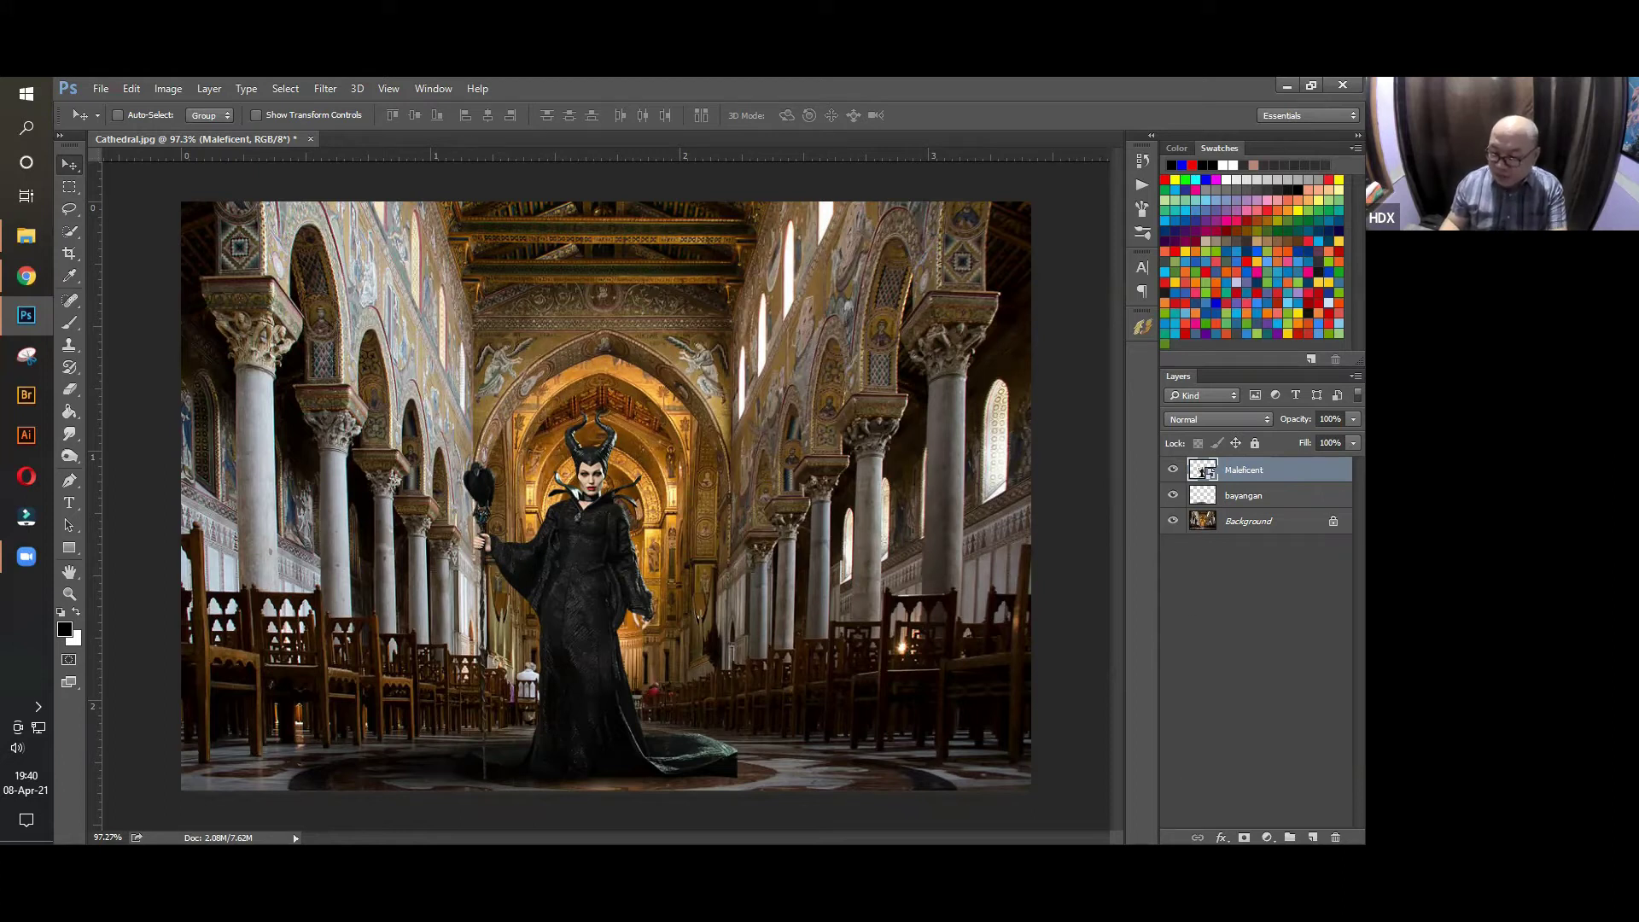
pyautogui.click(1313, 837)
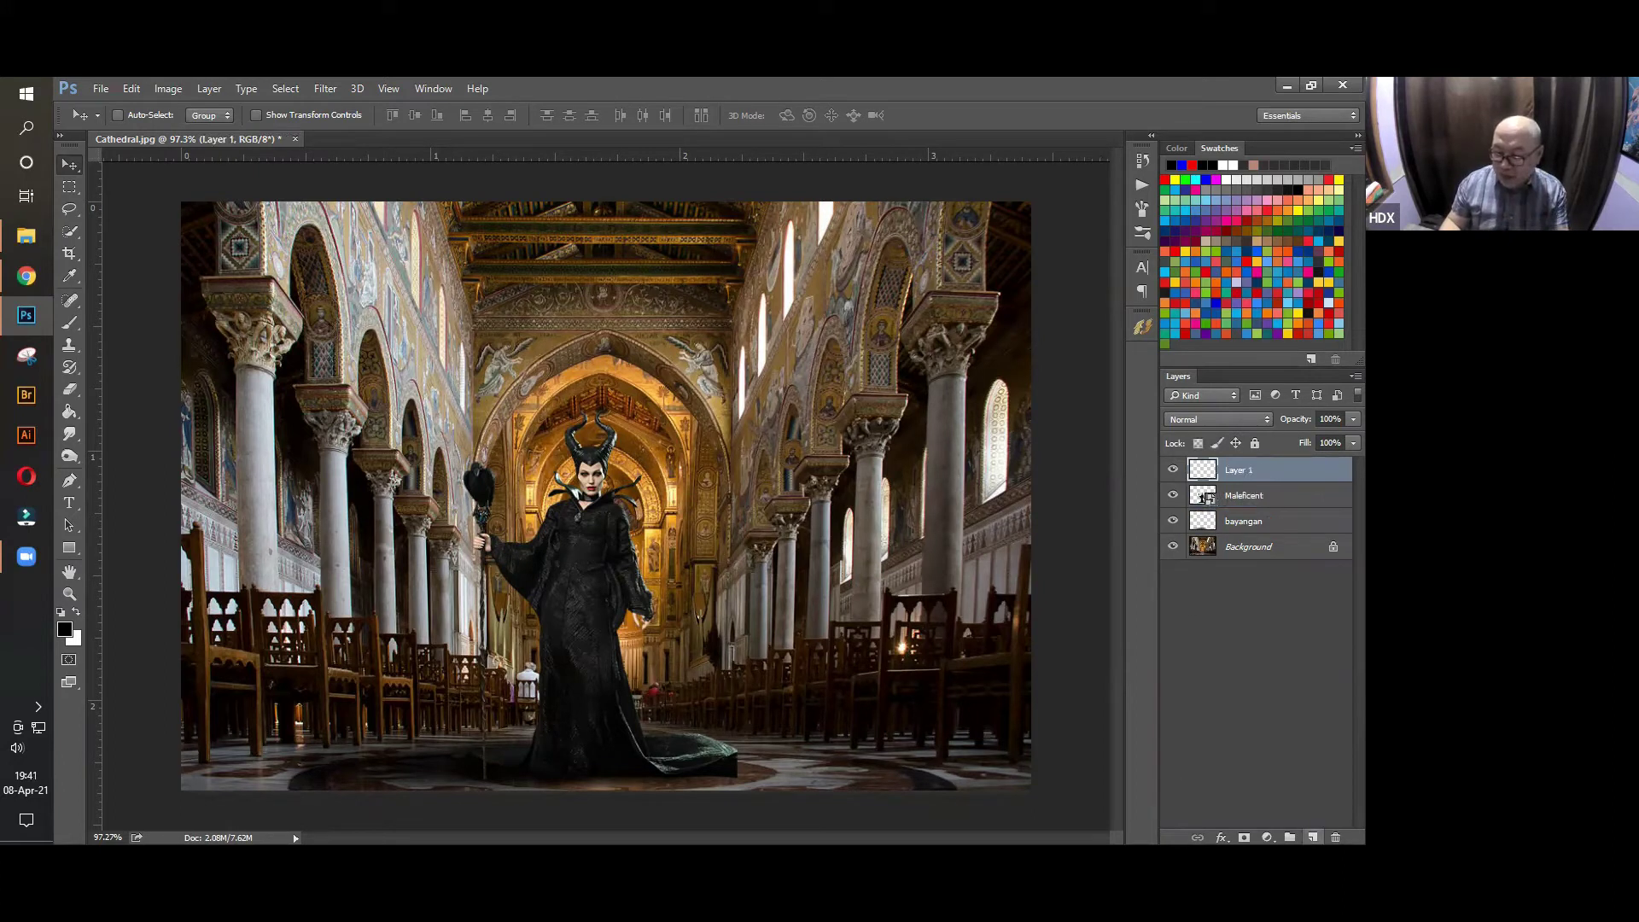
pyautogui.doubleClick(1242, 472)
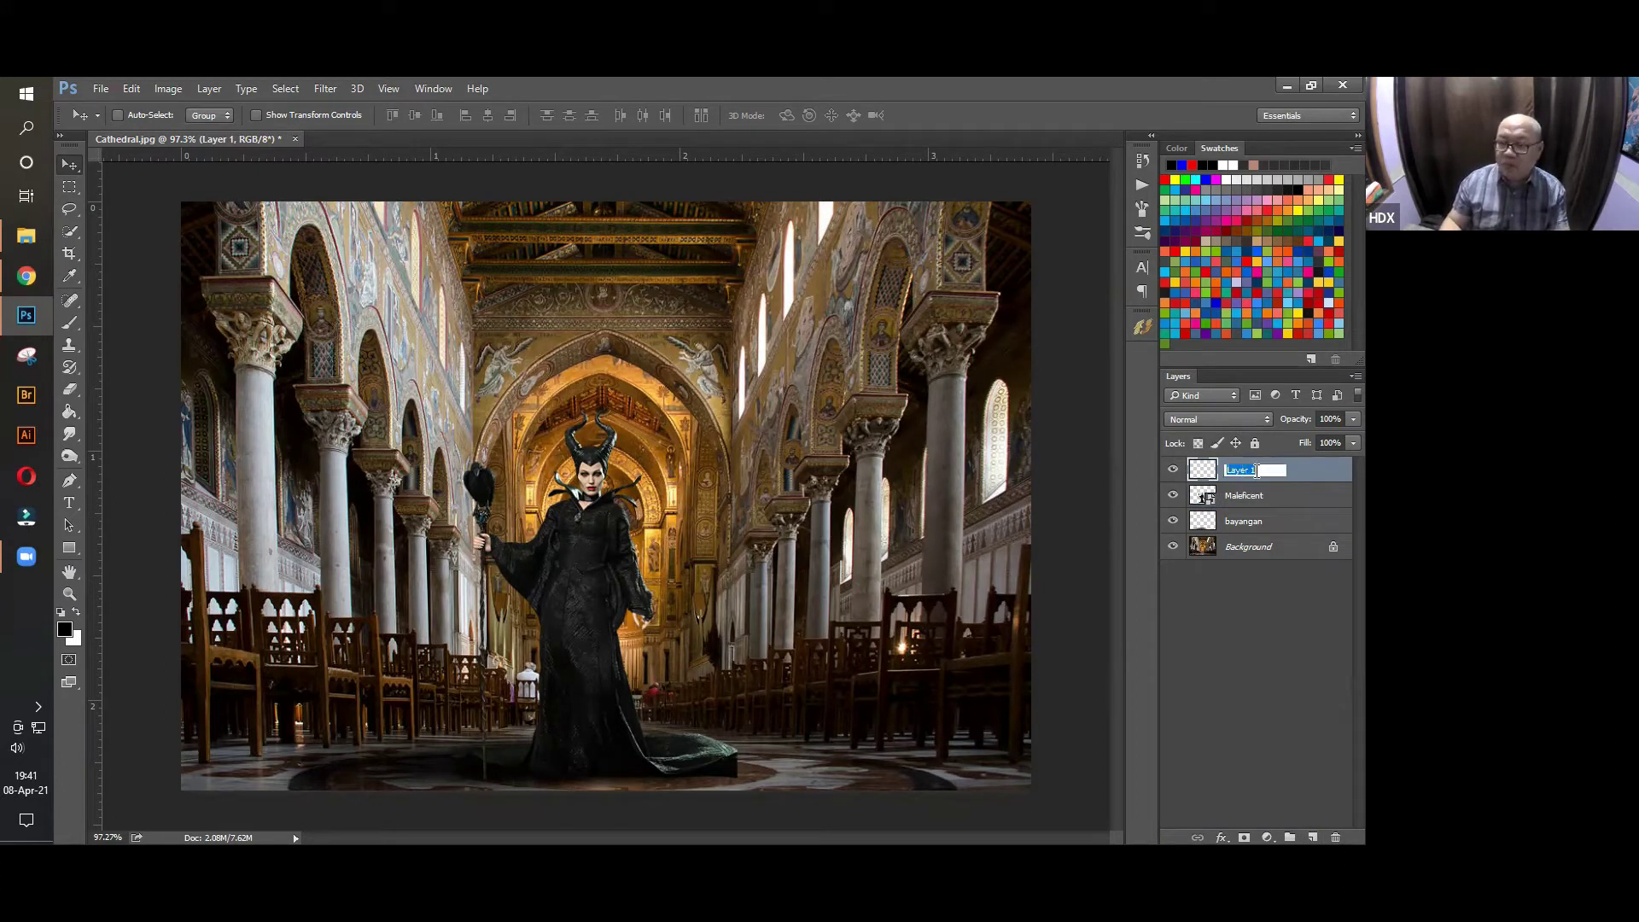
pyautogui.write('kabut')
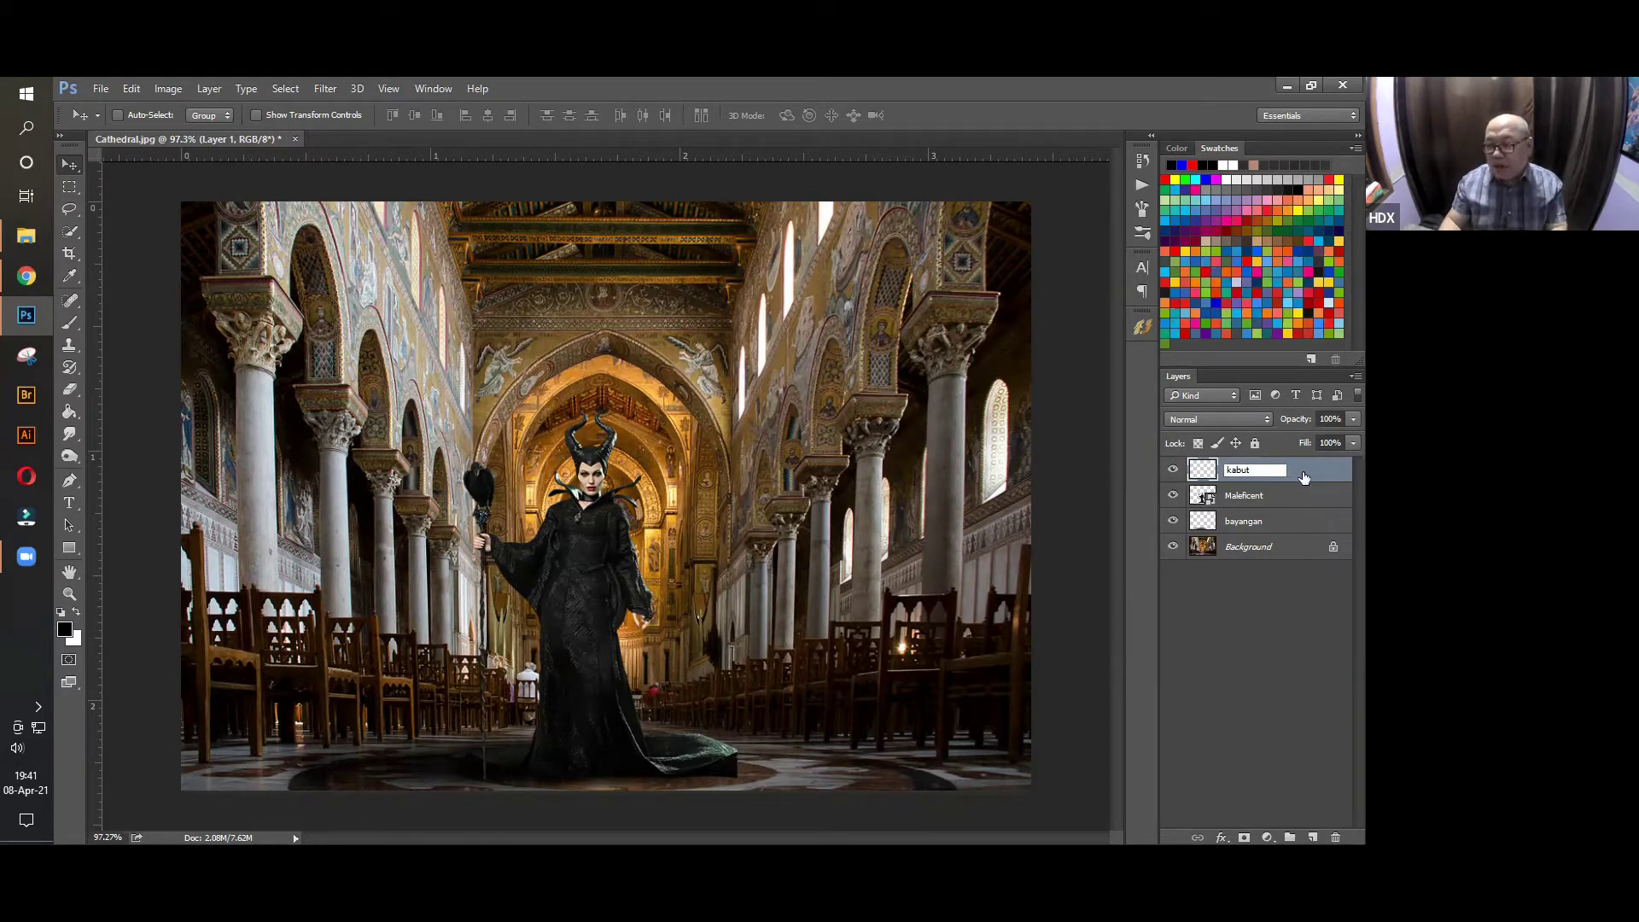
pyautogui.press('Return')
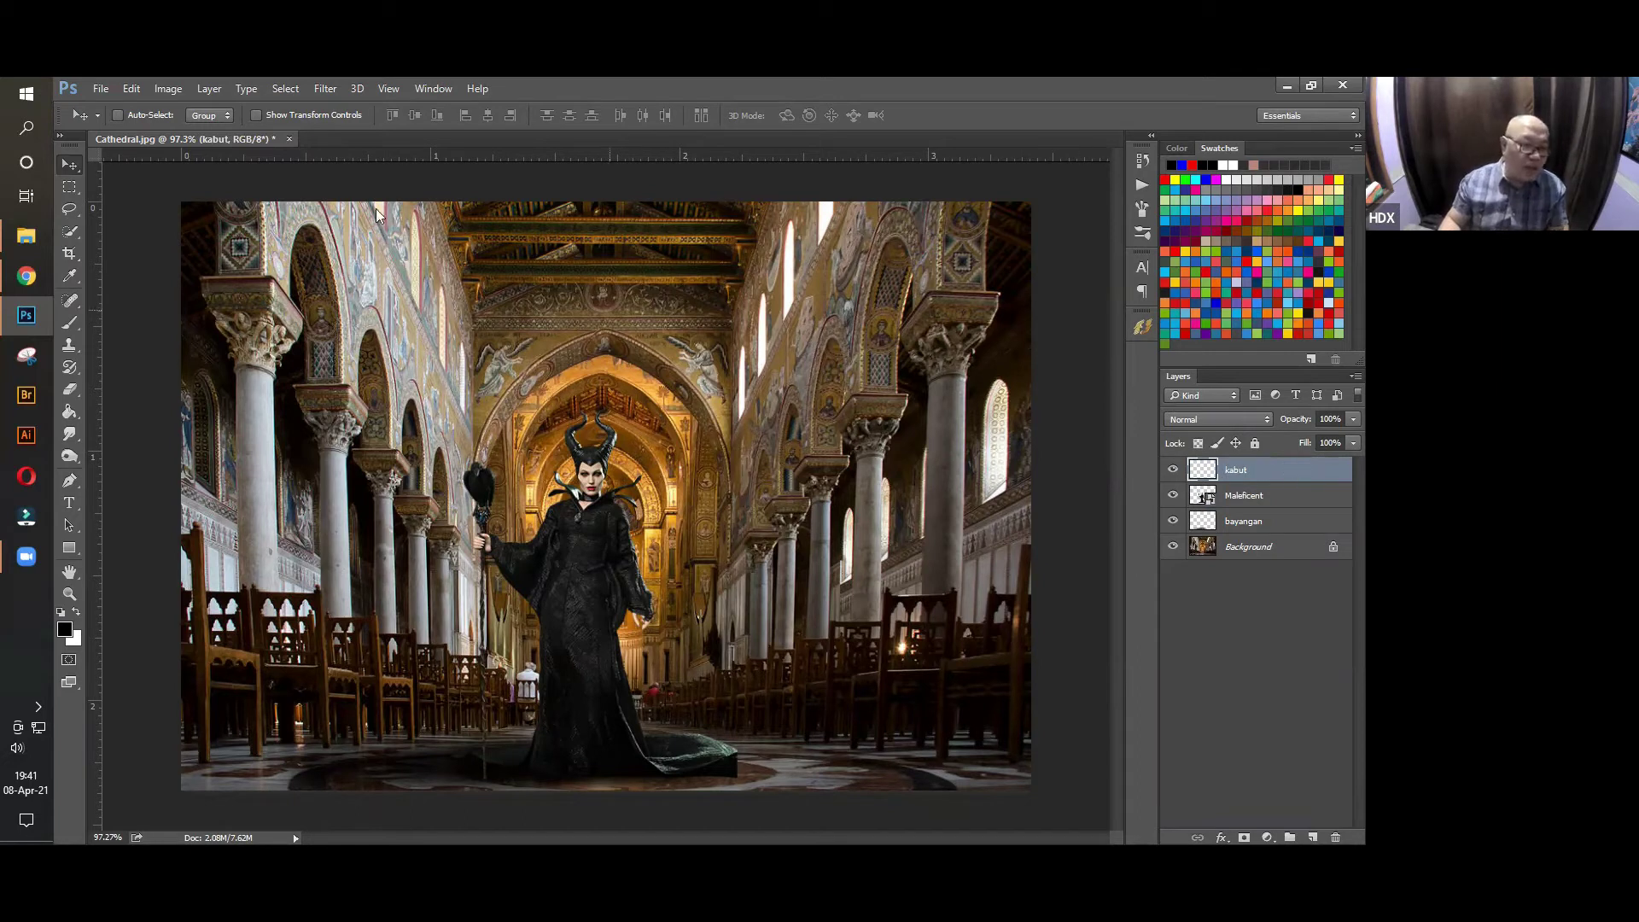
# Load the Smoke_Brushes file from the ASAP folder of 11 - Special Effect with Brush into the brush presets
pyautogui.click(71, 325)
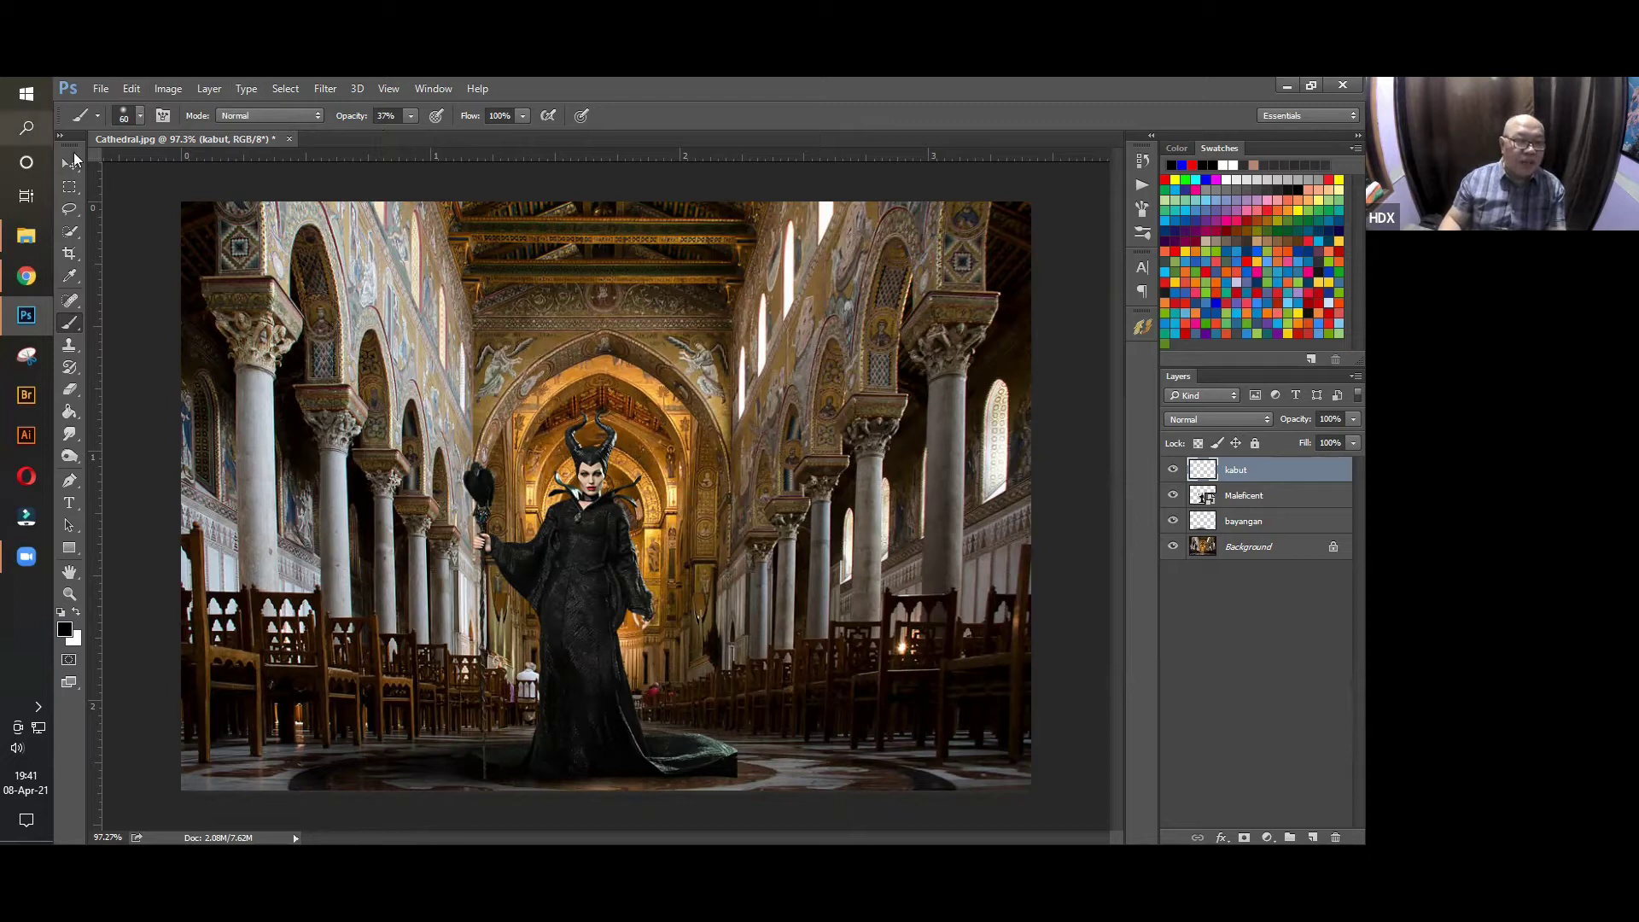
pyautogui.click(140, 118)
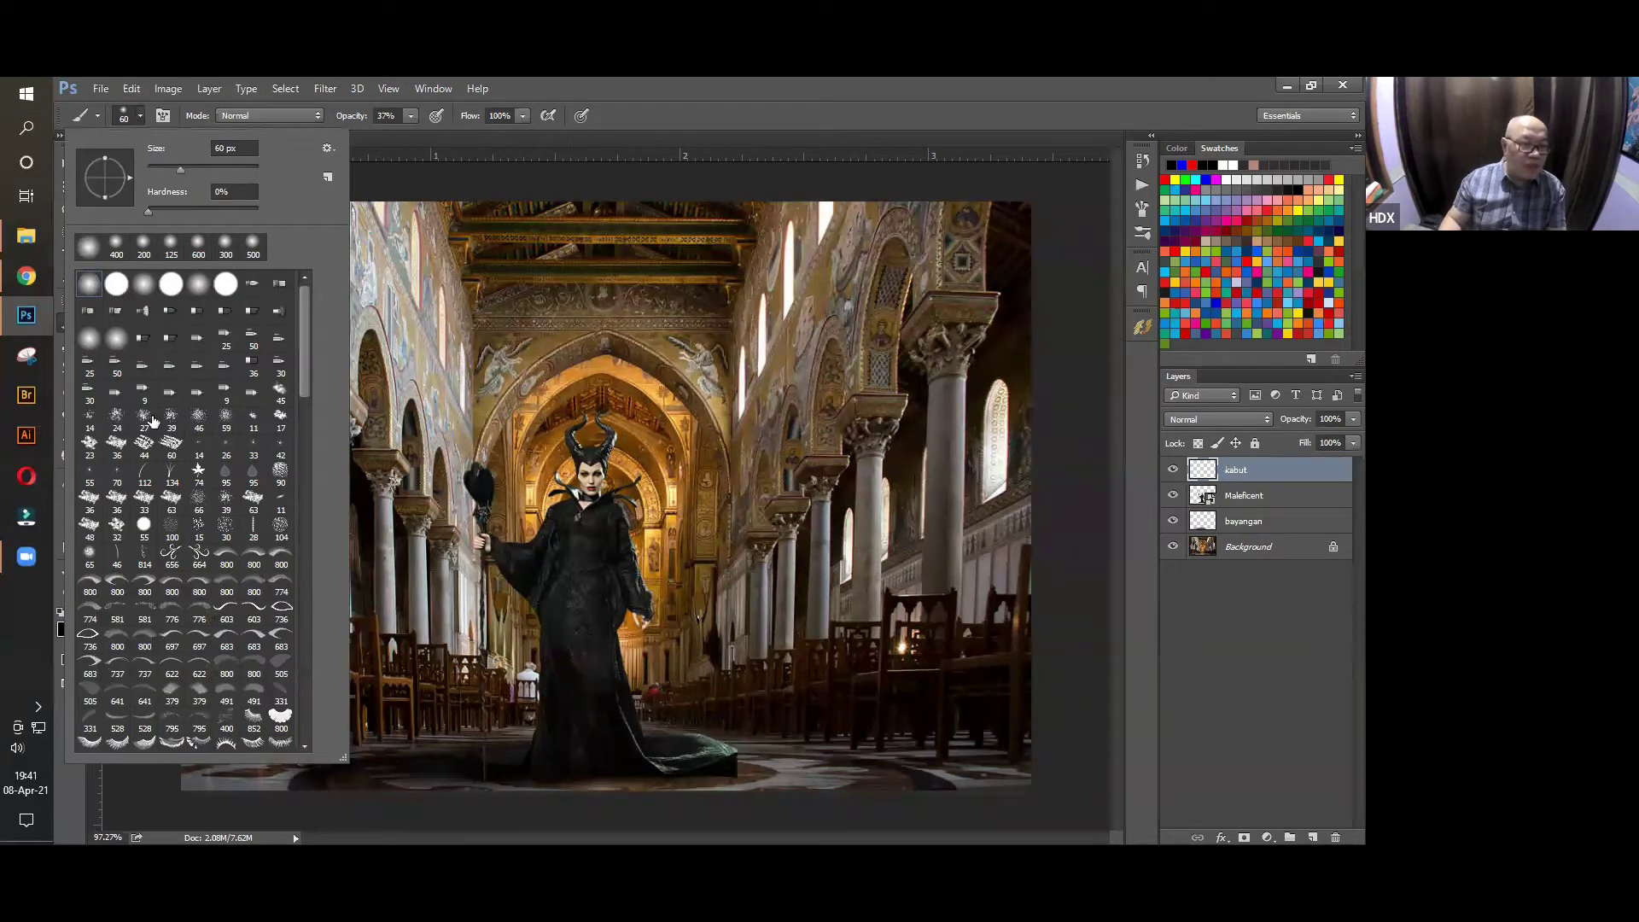
pyautogui.scroll(-5, 303, 350)
pyautogui.scroll(5, 295, 366)
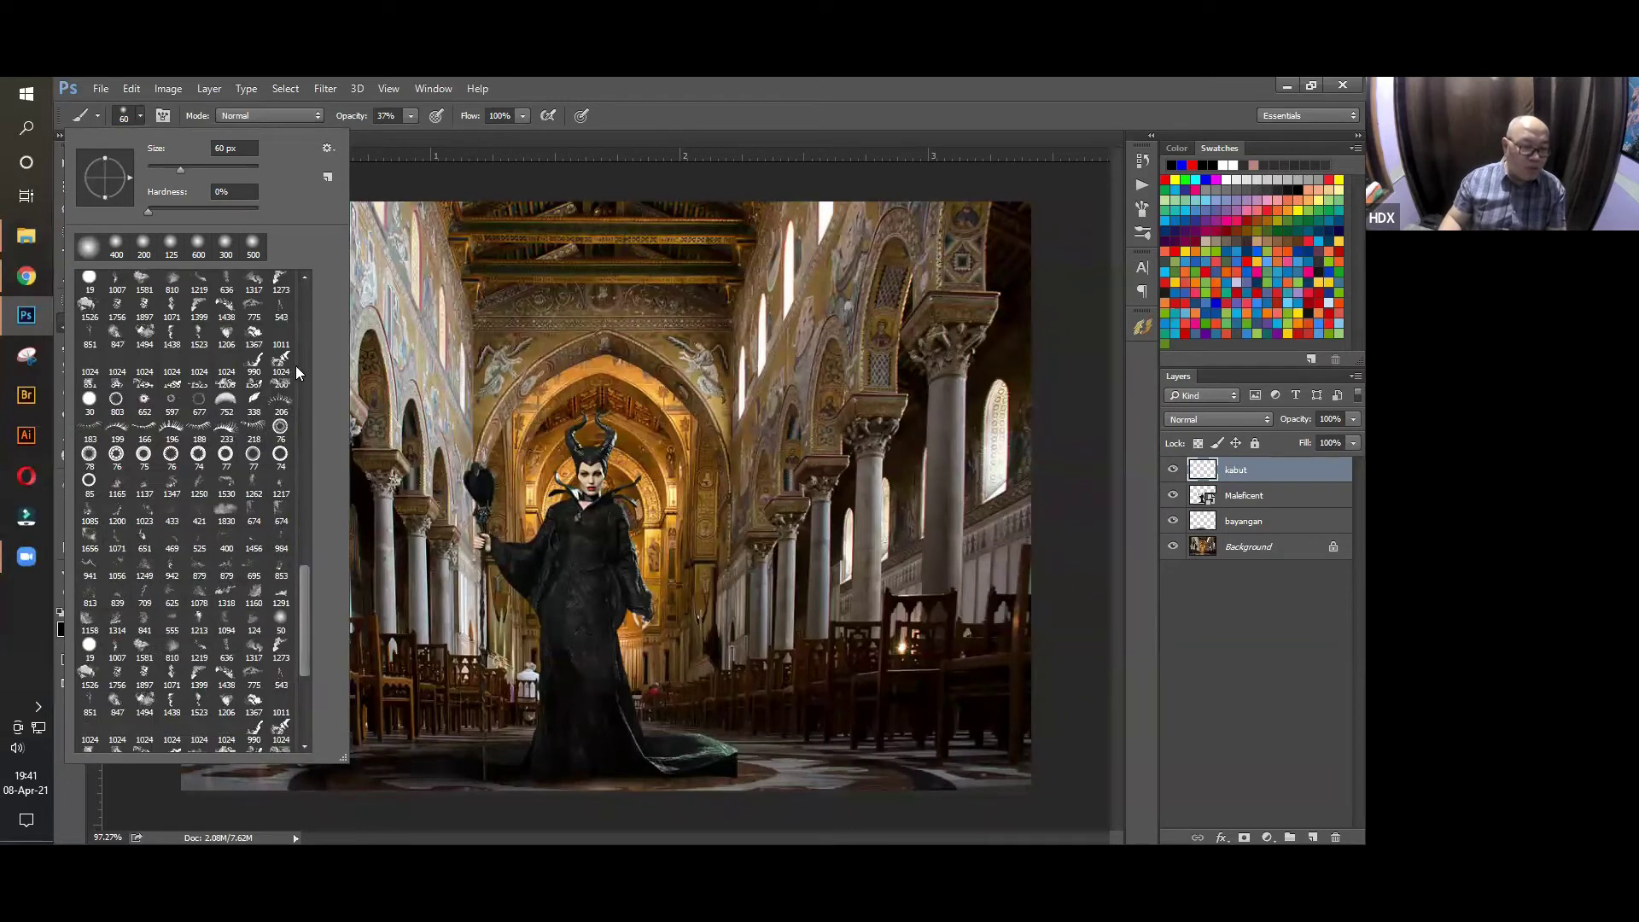
pyautogui.scroll(10, 179, 159)
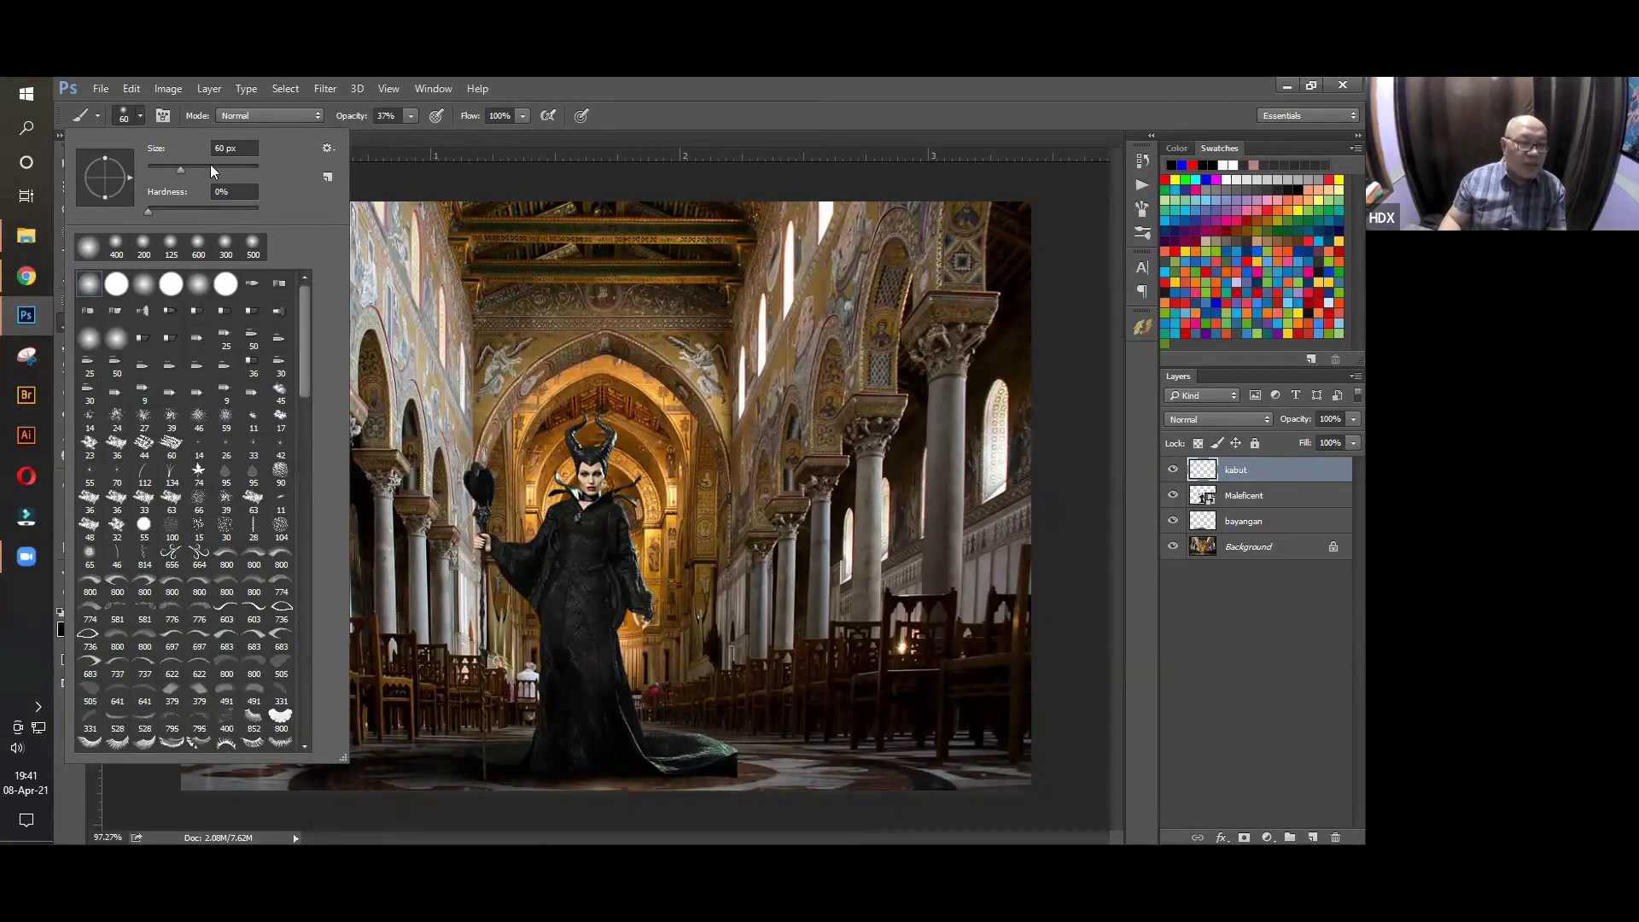
pyautogui.click(328, 148)
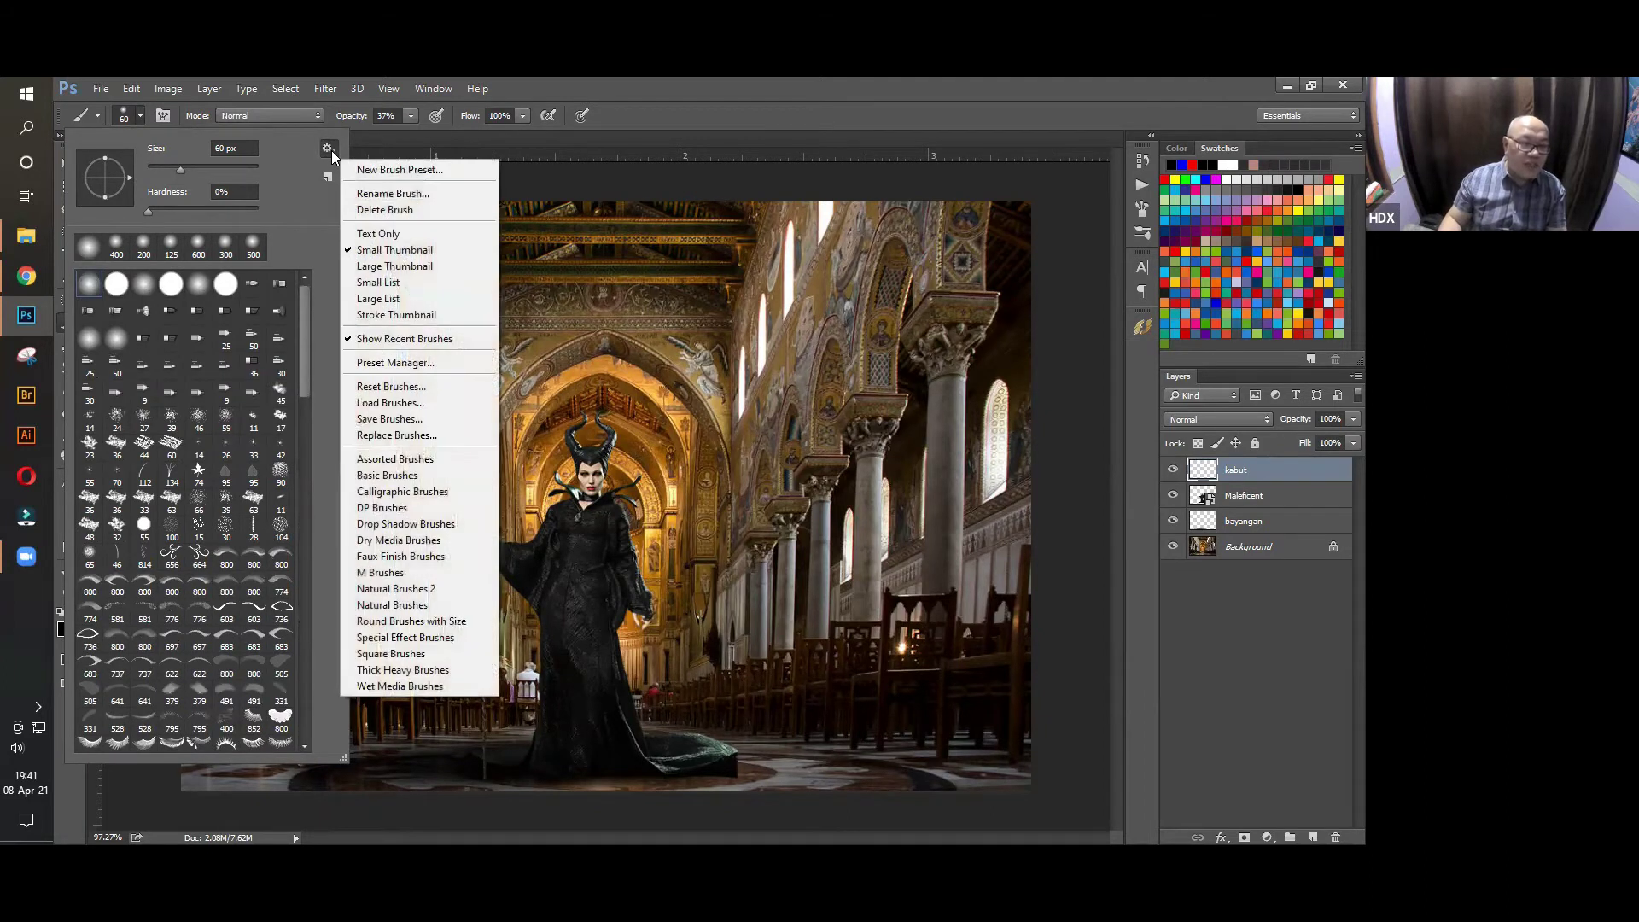
pyautogui.click(418, 405)
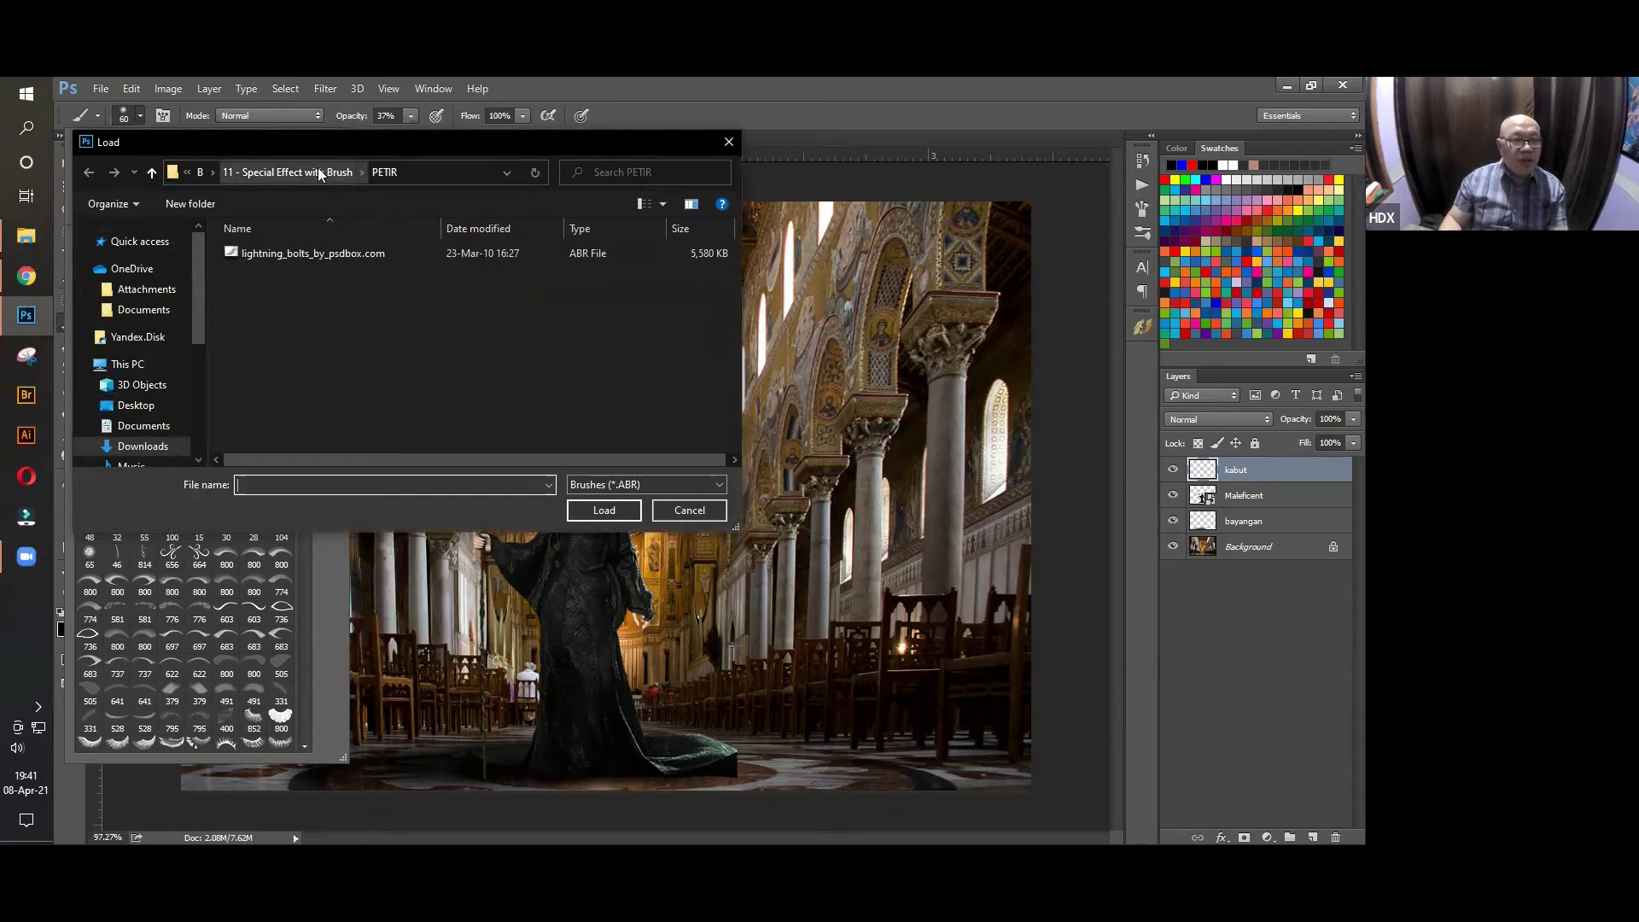
pyautogui.click(317, 172)
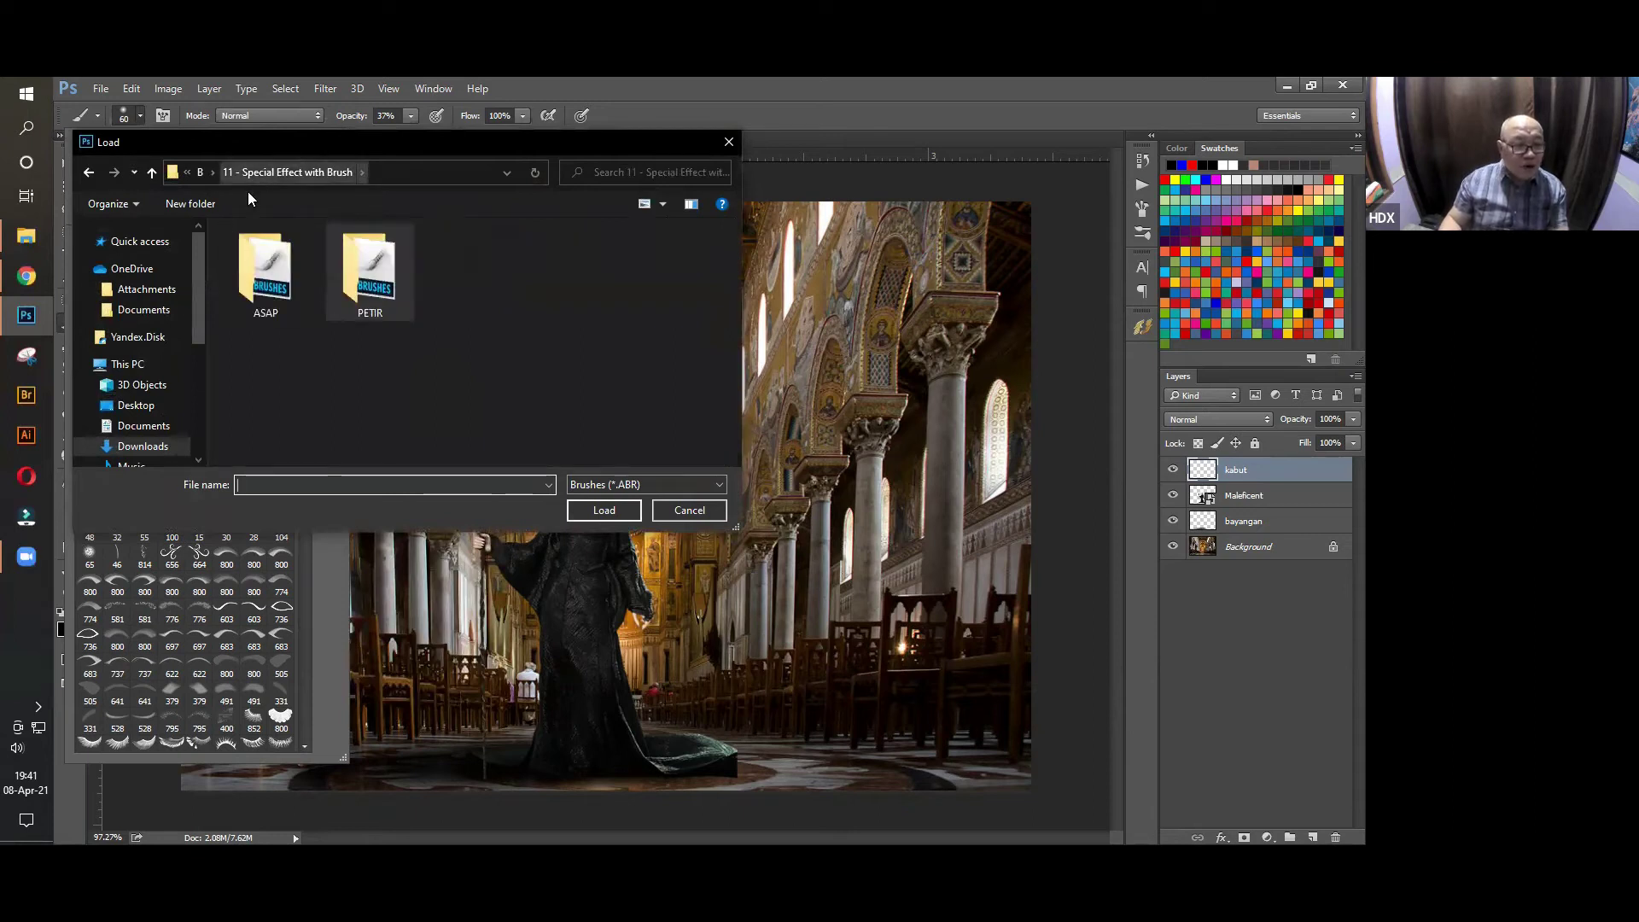
pyautogui.click(274, 288)
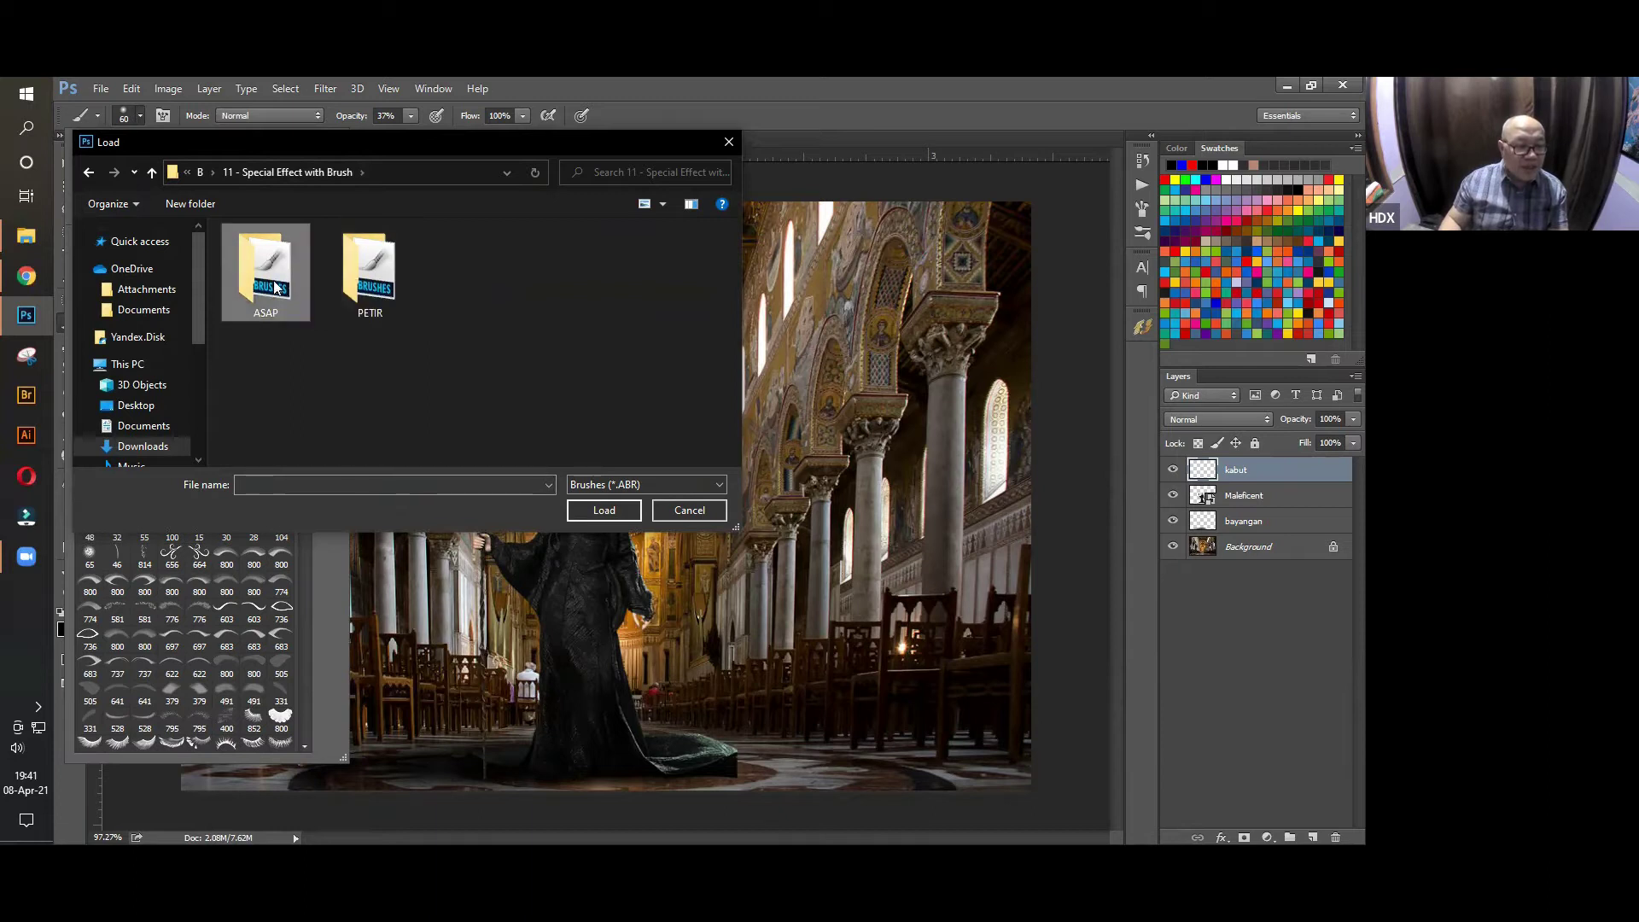
pyautogui.doubleClick(275, 287)
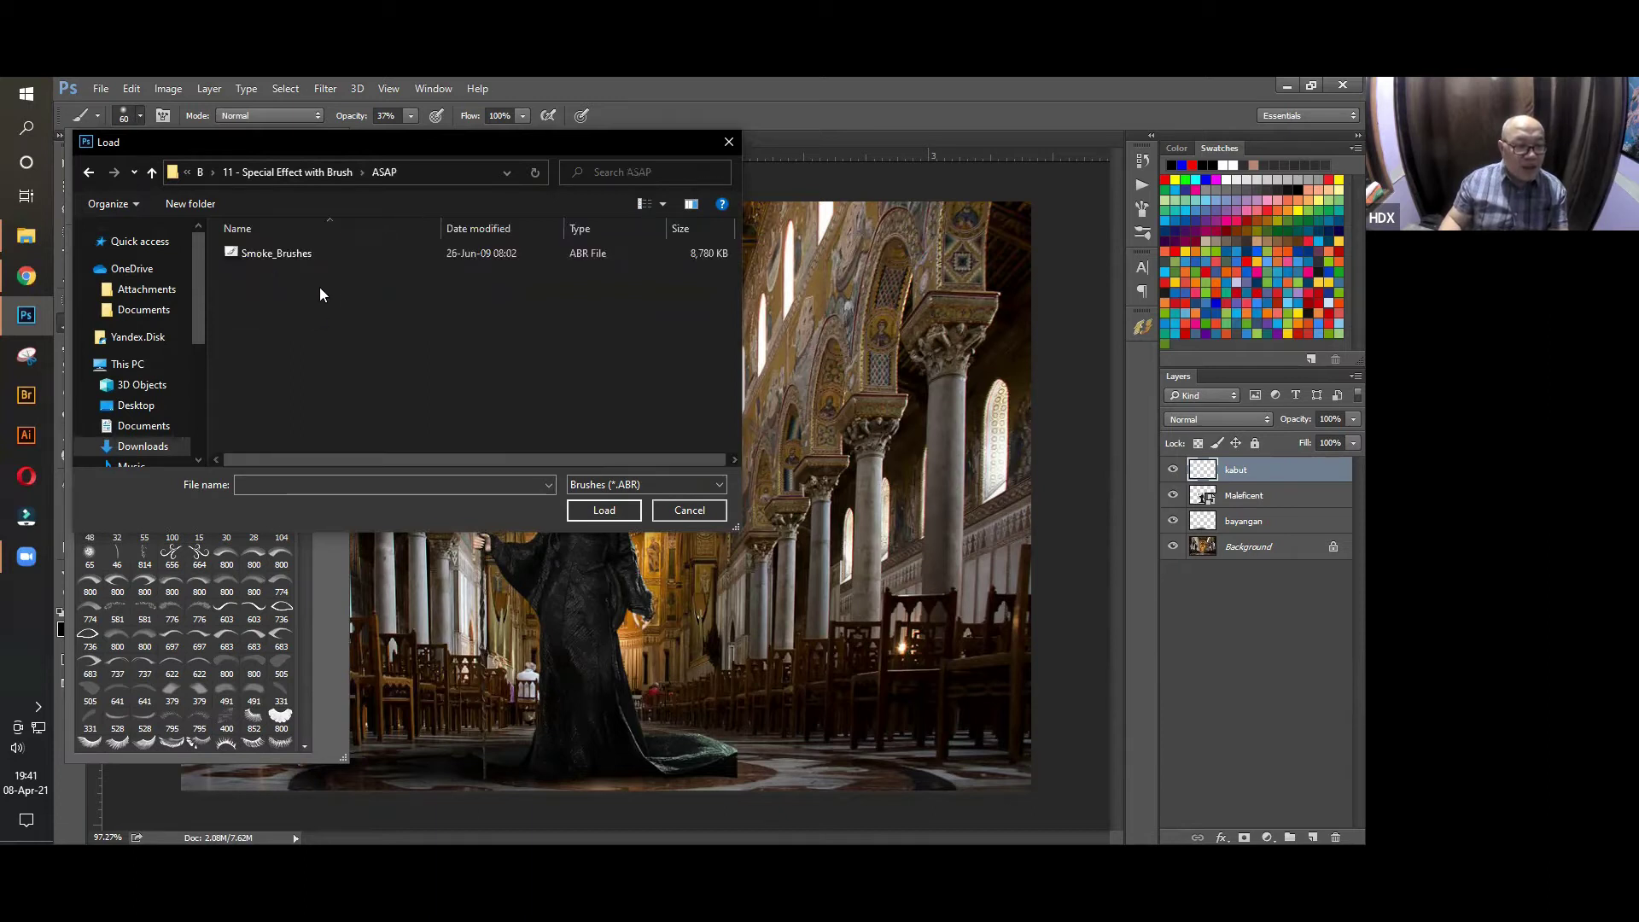
pyautogui.click(262, 253)
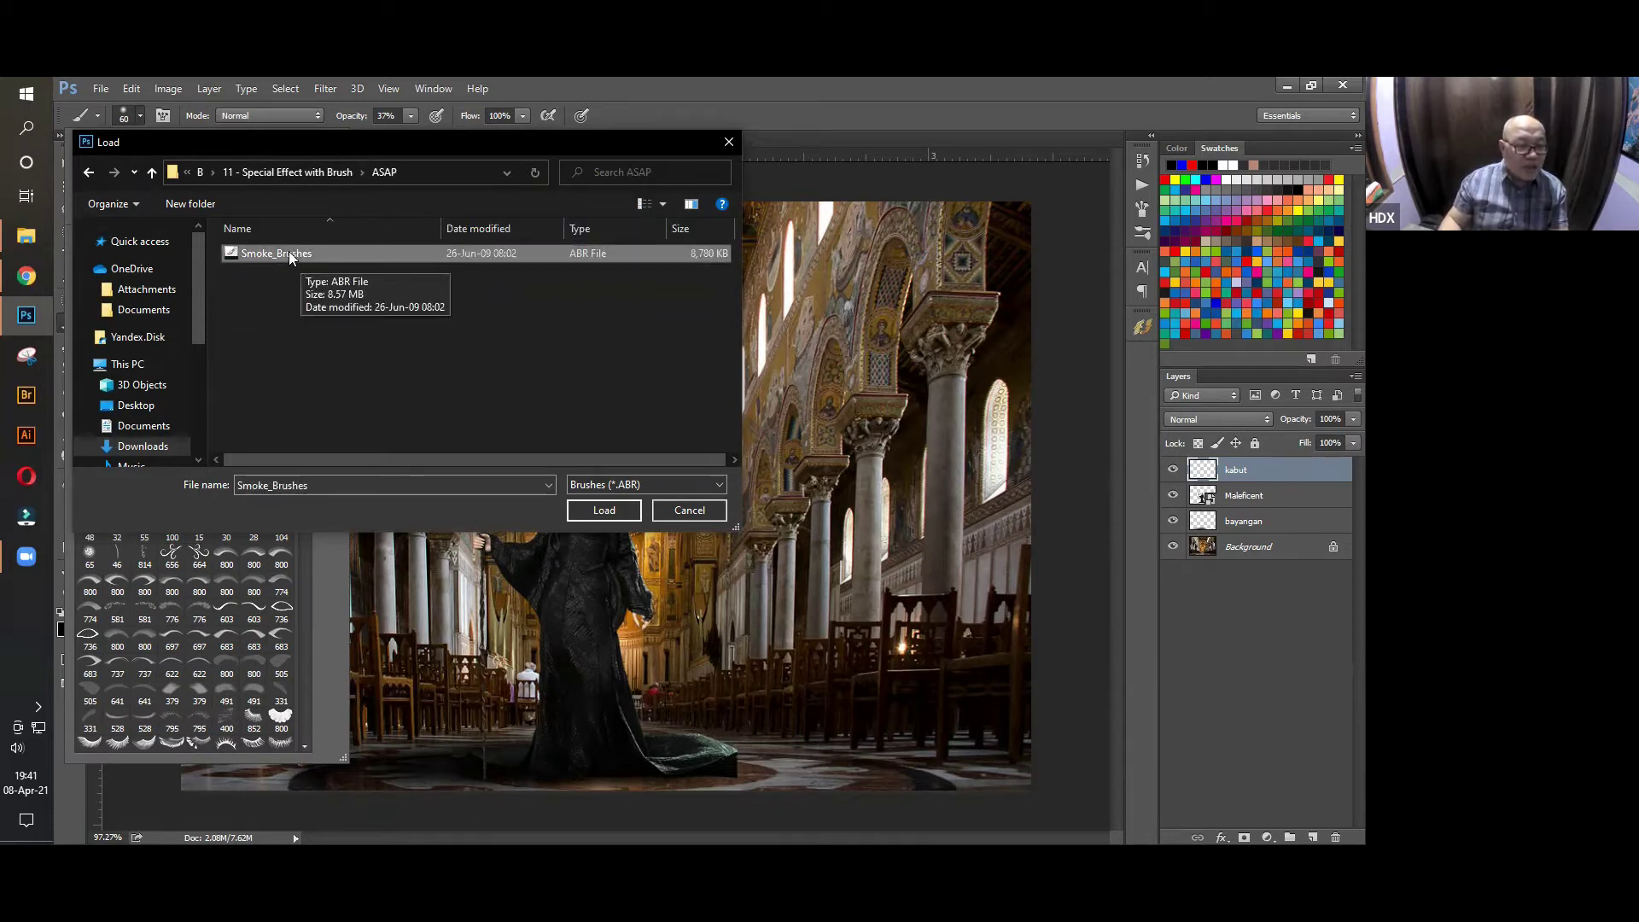
pyautogui.click(604, 510)
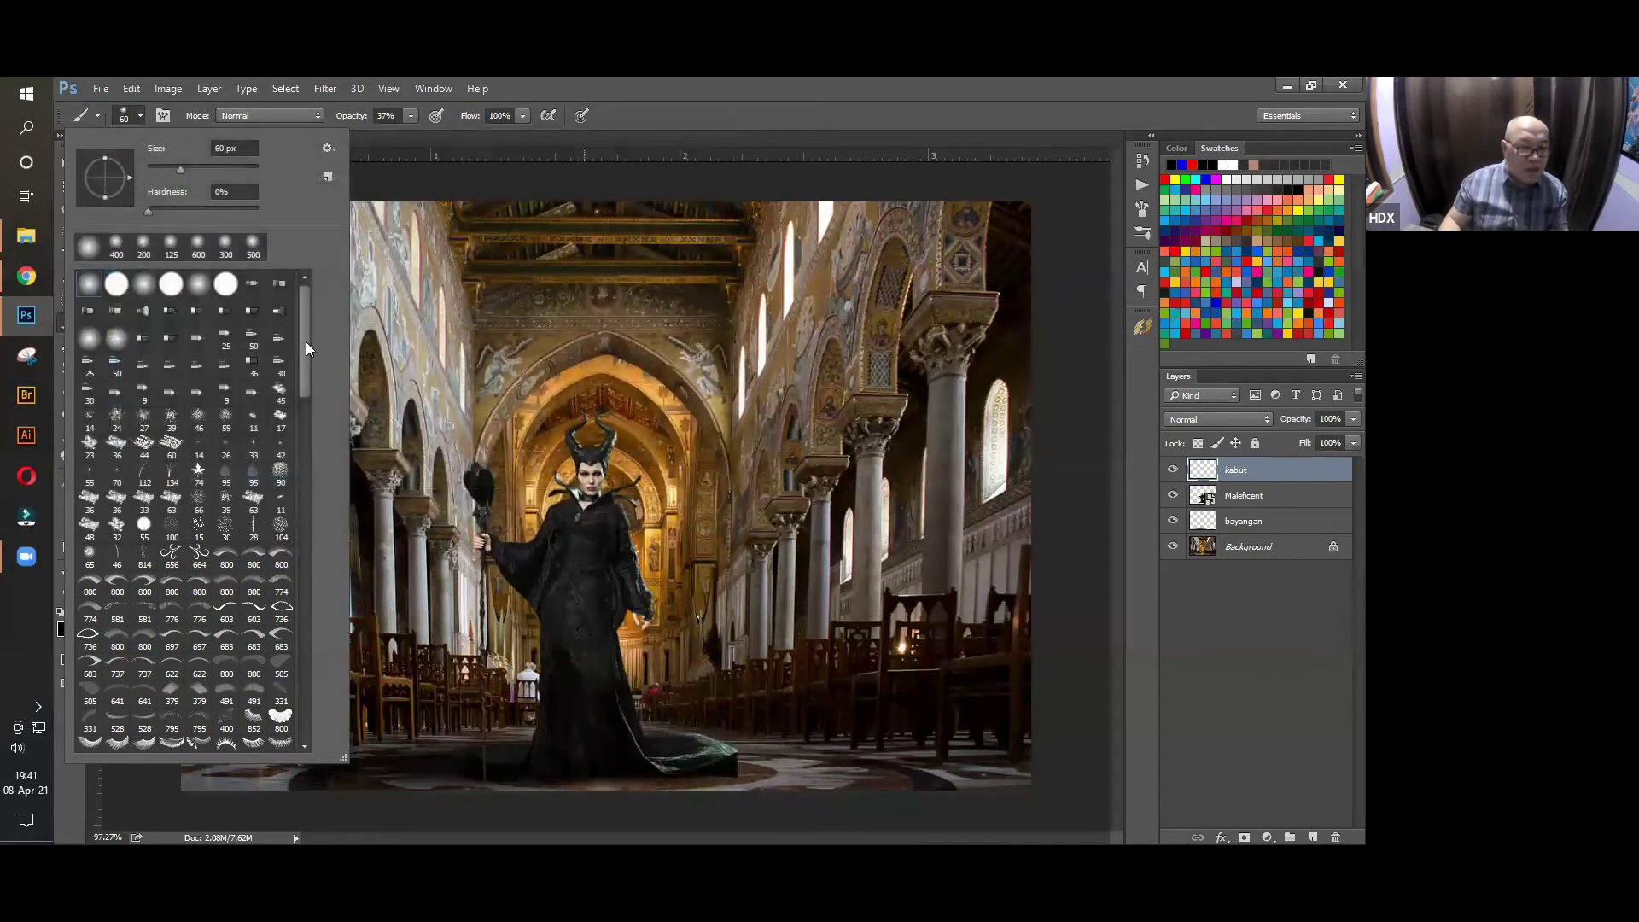
# Choose a 1024 px smoke brush from the newly loaded set at the end of the brush presets
pyautogui.scroll(-5, 308, 648)
pyautogui.scroll(-10, 198, 702)
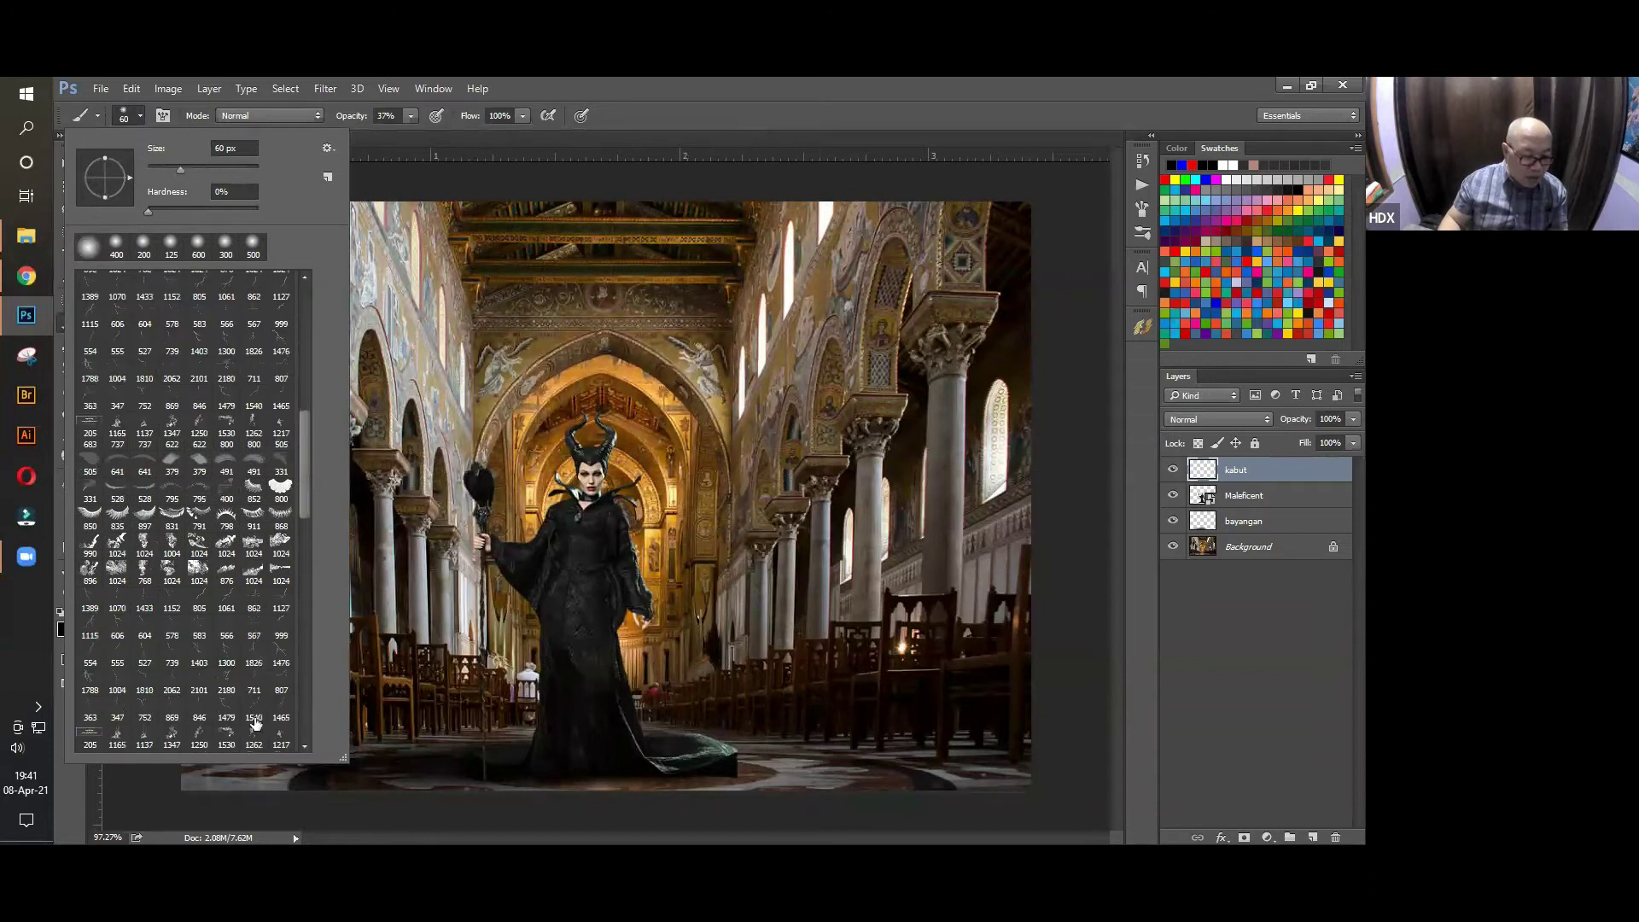
pyautogui.scroll(-8, 252, 700)
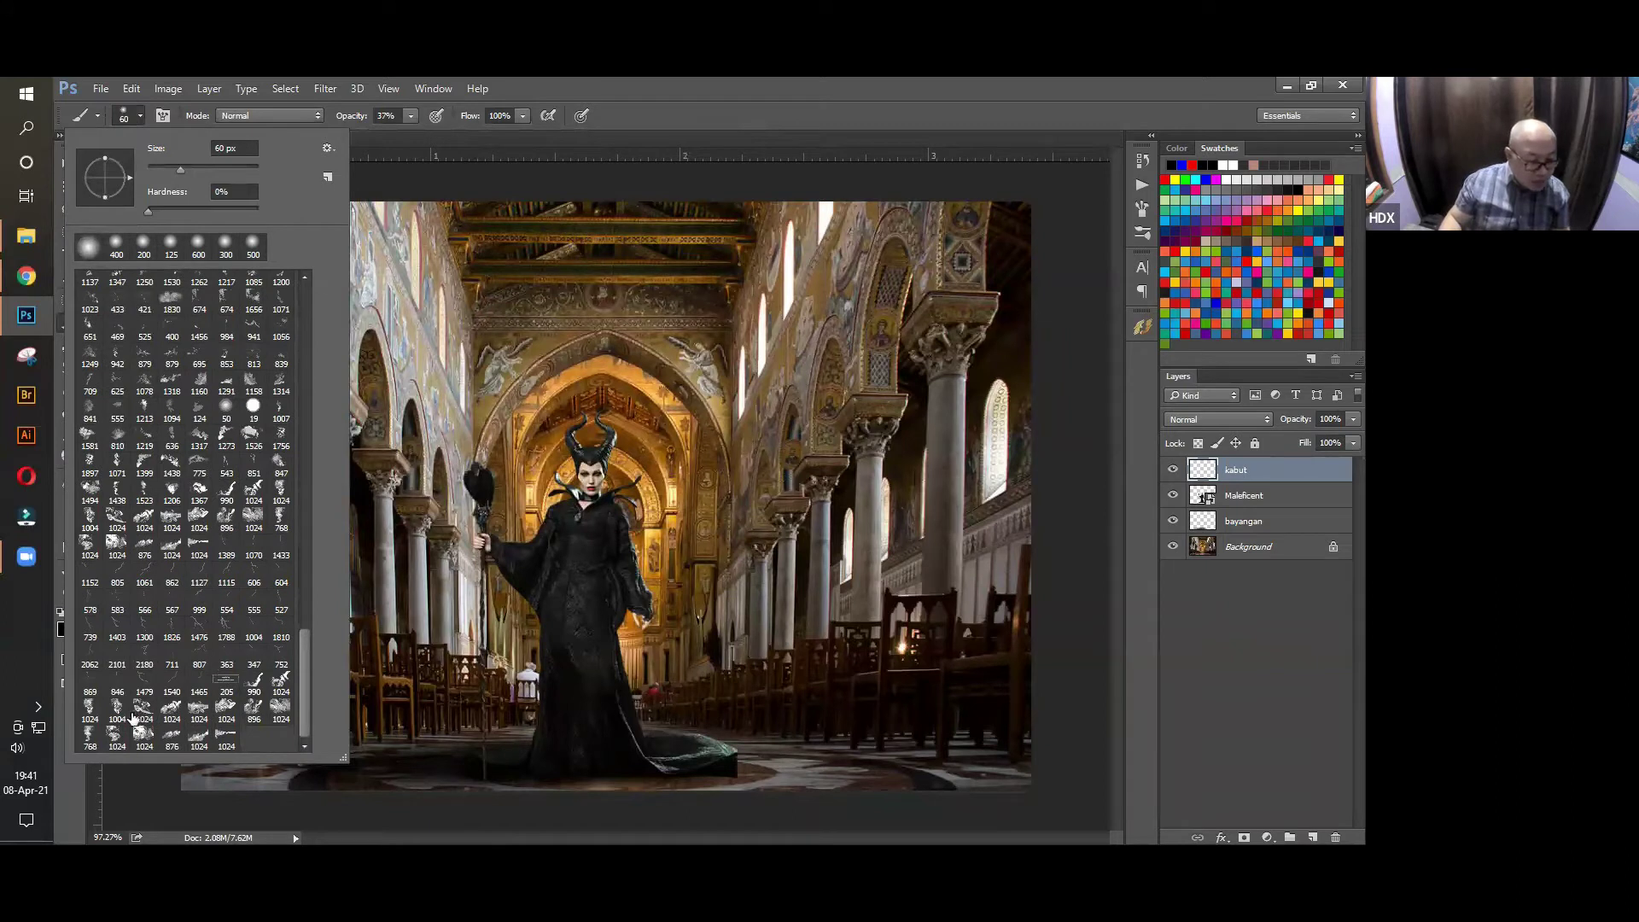
pyautogui.click(196, 739)
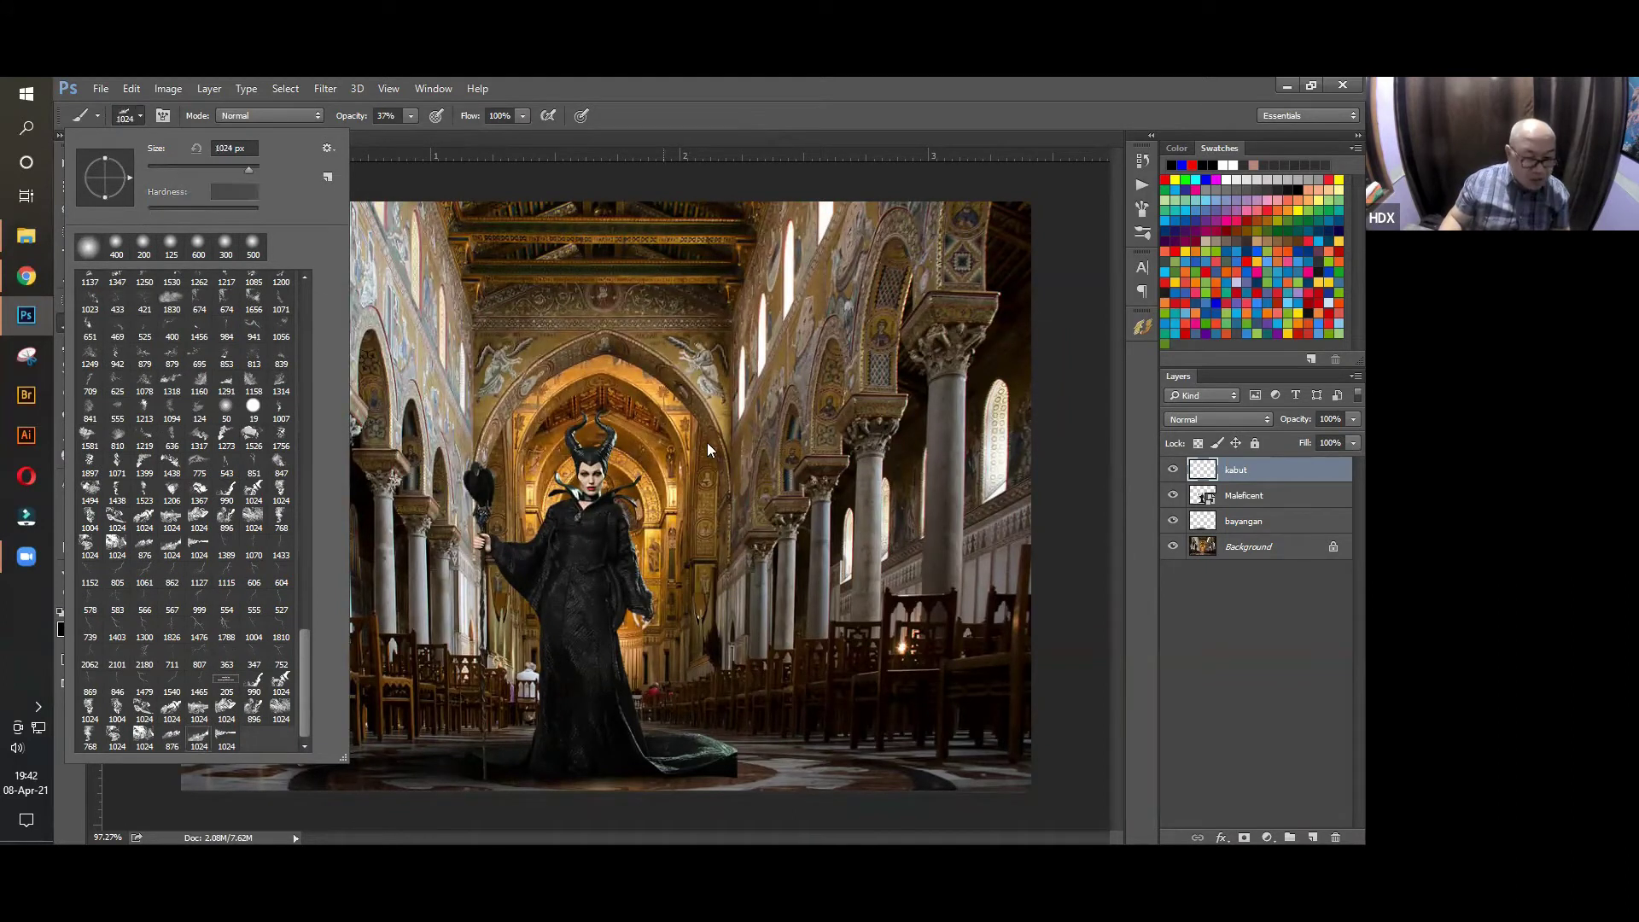
pyautogui.click(576, 141)
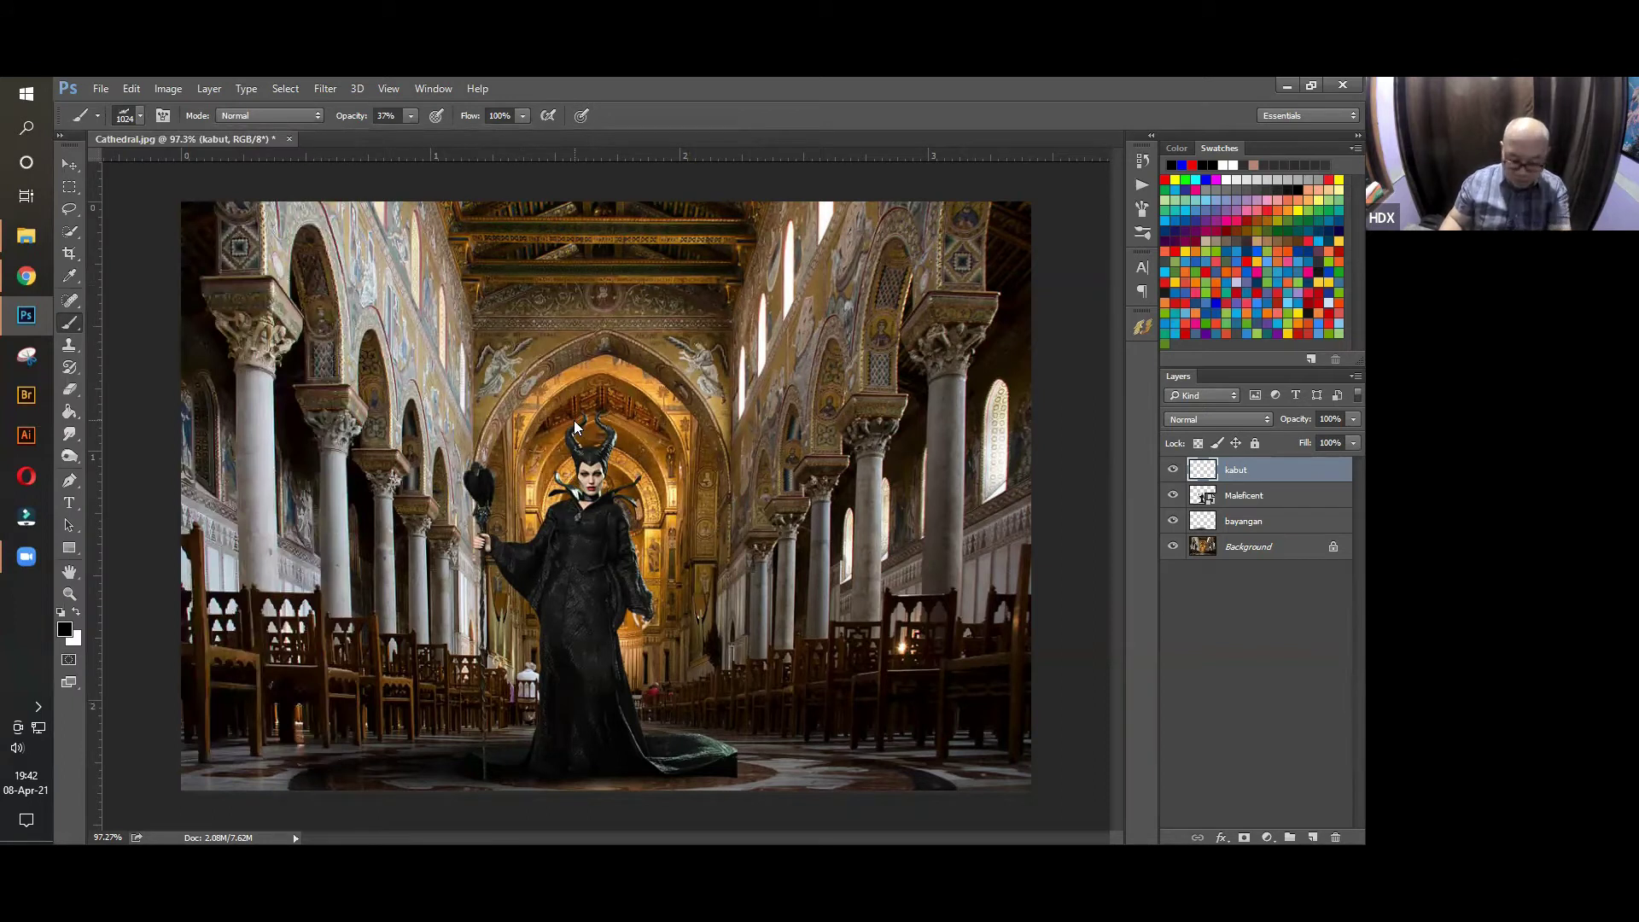
# Stamp white smoke on the kabut layer across the floor and right-hand pews, using an 800 px brush at 100% opacity
pyautogui.press('[')
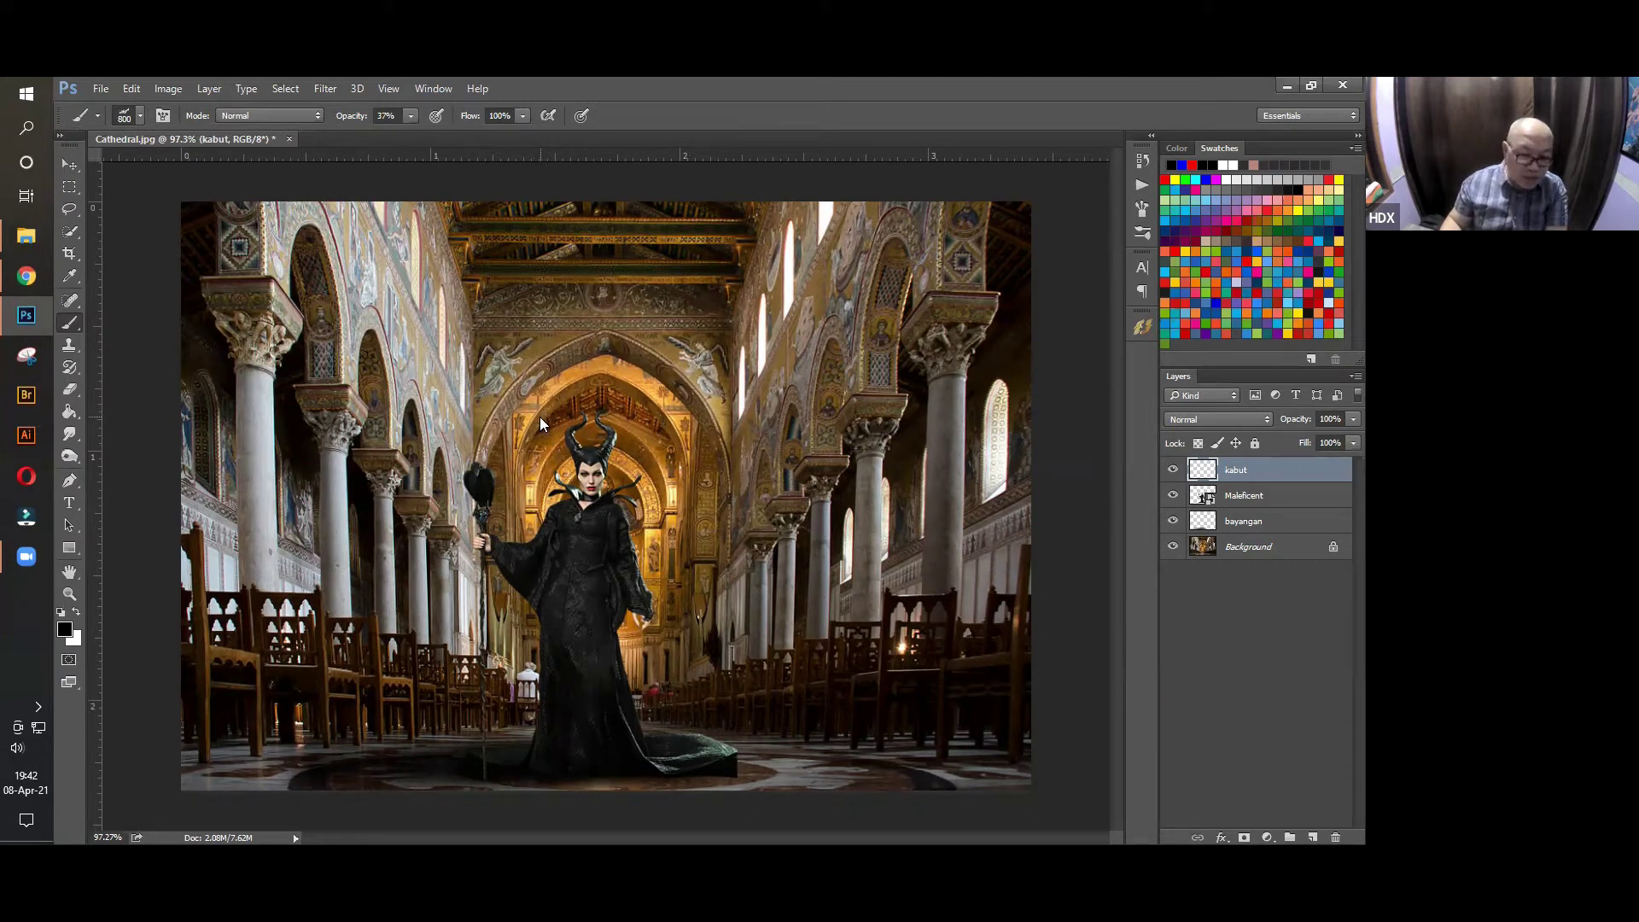
pyautogui.click(75, 614)
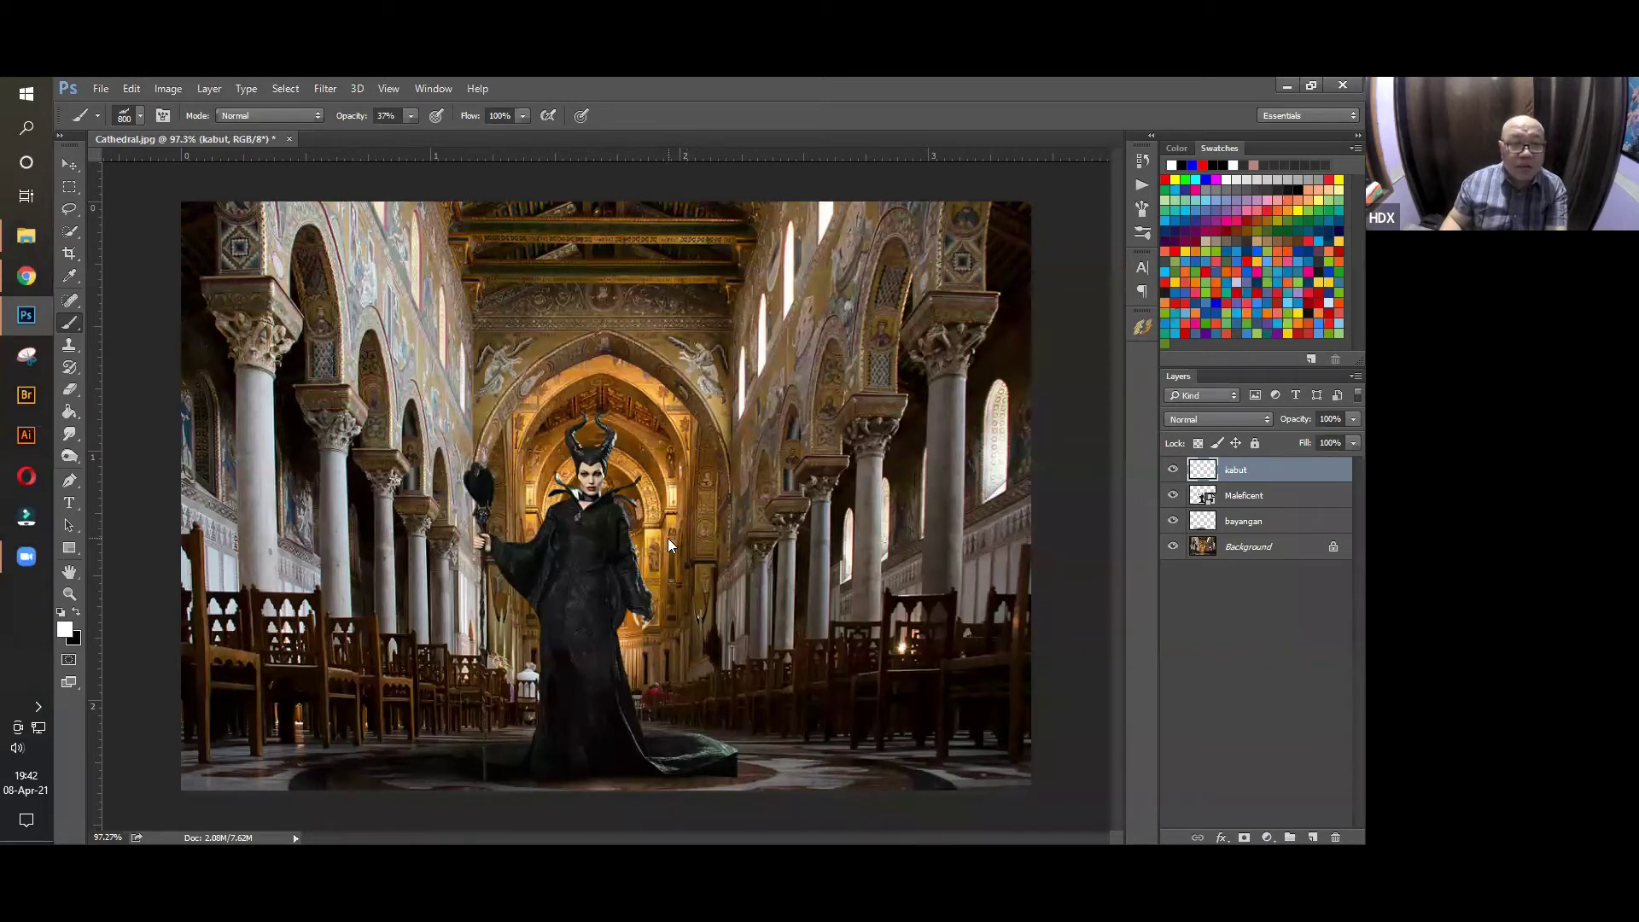
pyautogui.click(413, 115)
pyautogui.moveTo(410, 134); pyautogui.dragTo(490, 137)
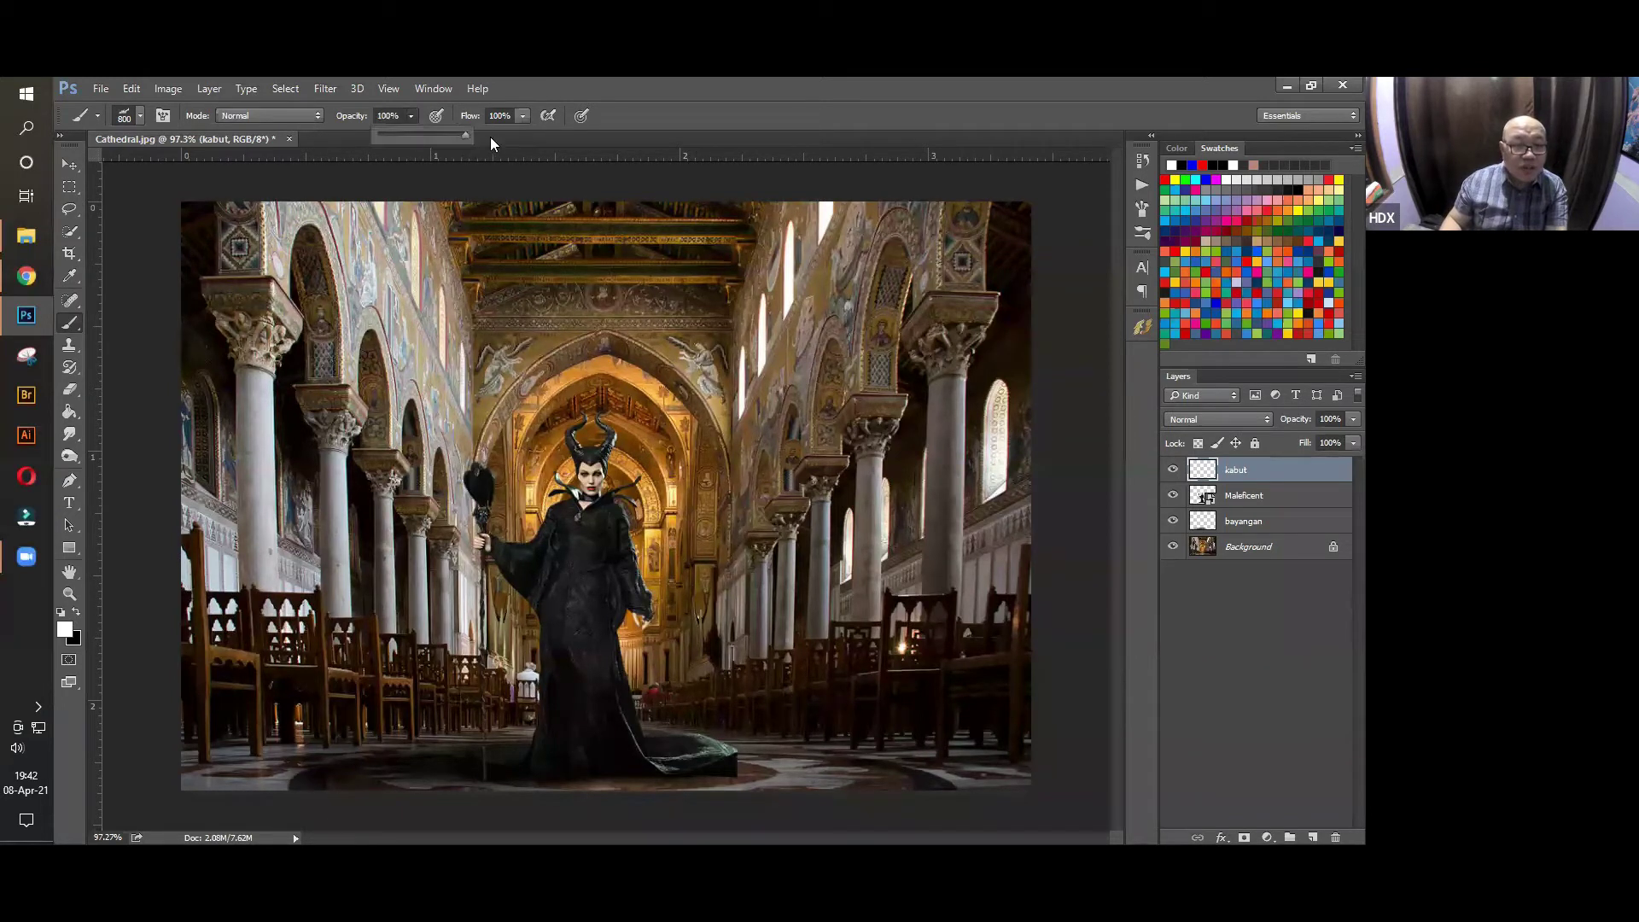
pyautogui.click(707, 578)
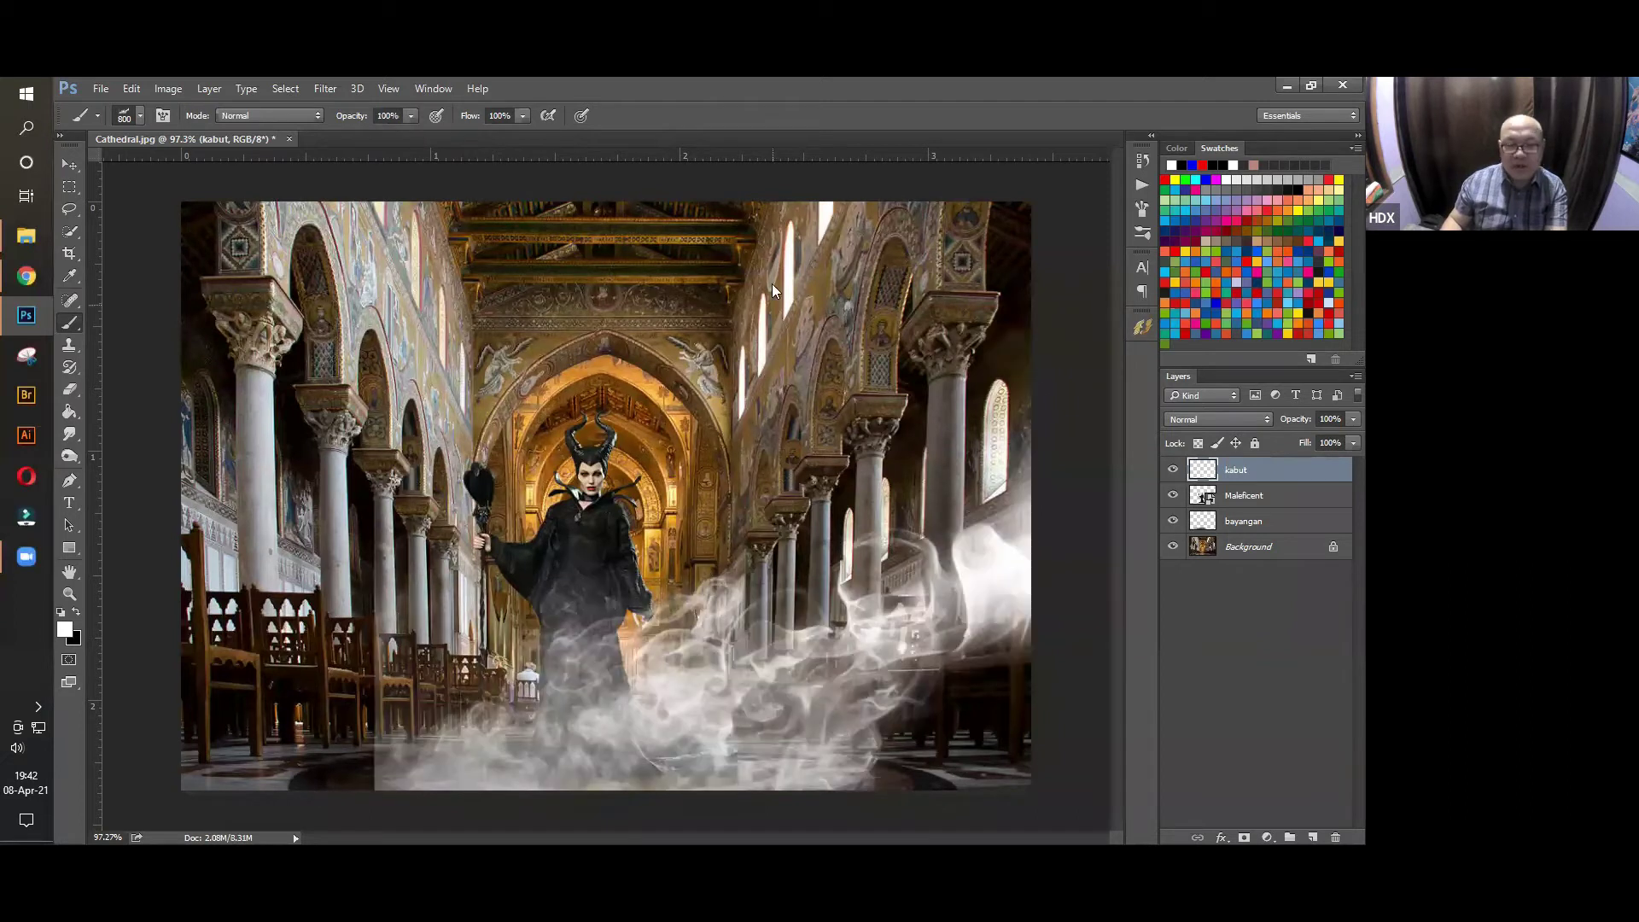
pyautogui.click(70, 167)
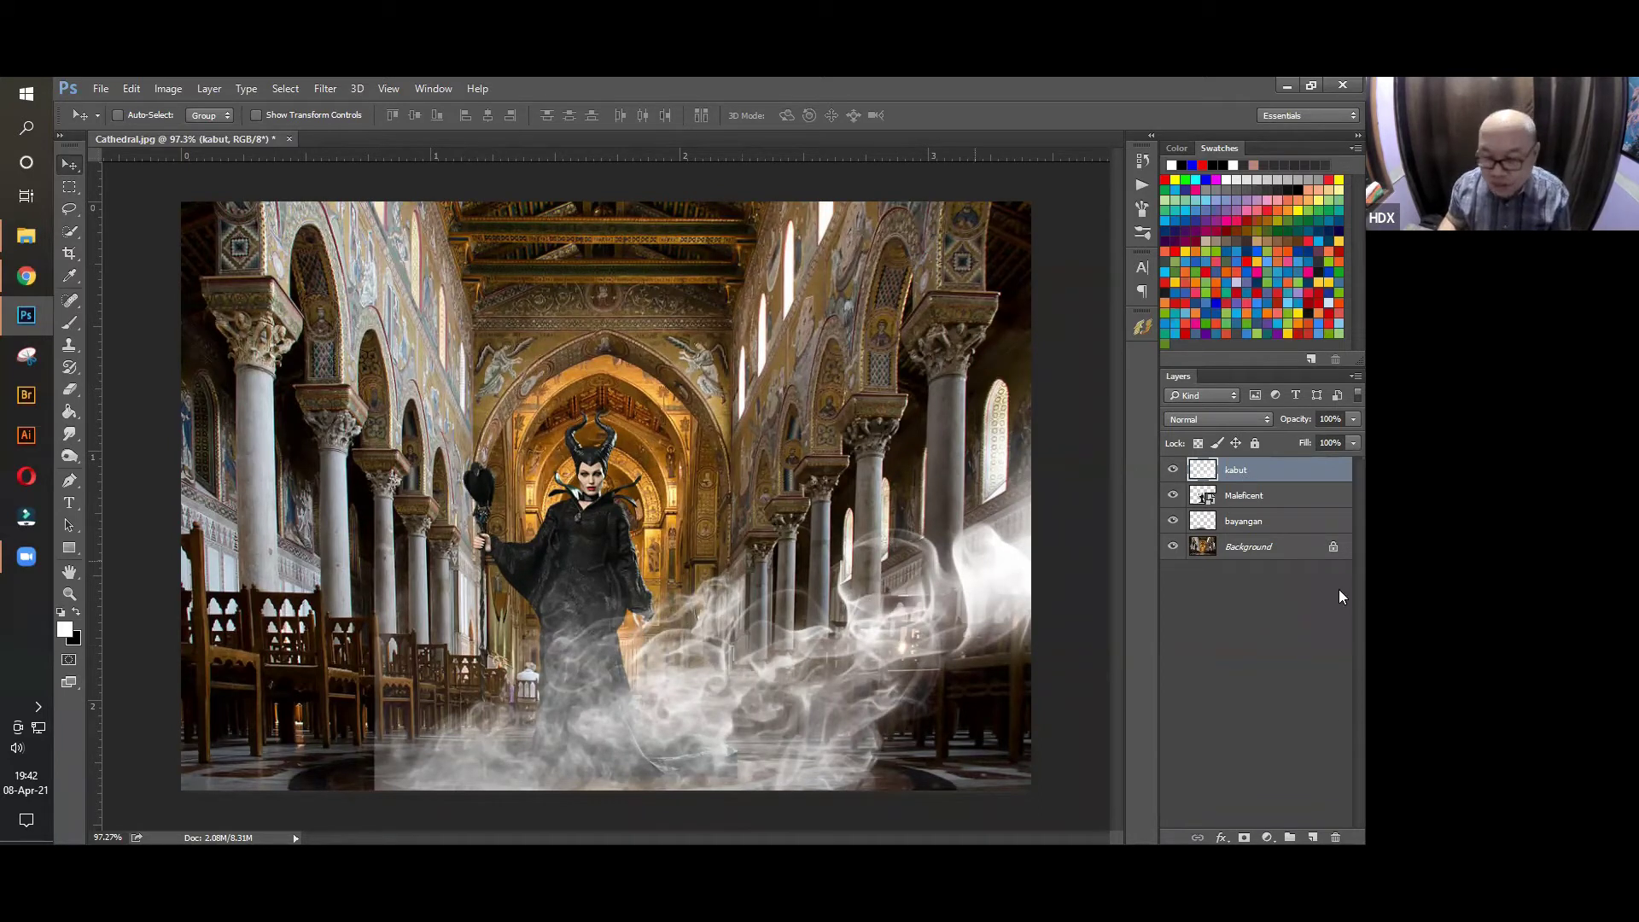
# Add a new layer named kabut2 and place it directly below the Maleficent layer
pyautogui.click(1313, 837)
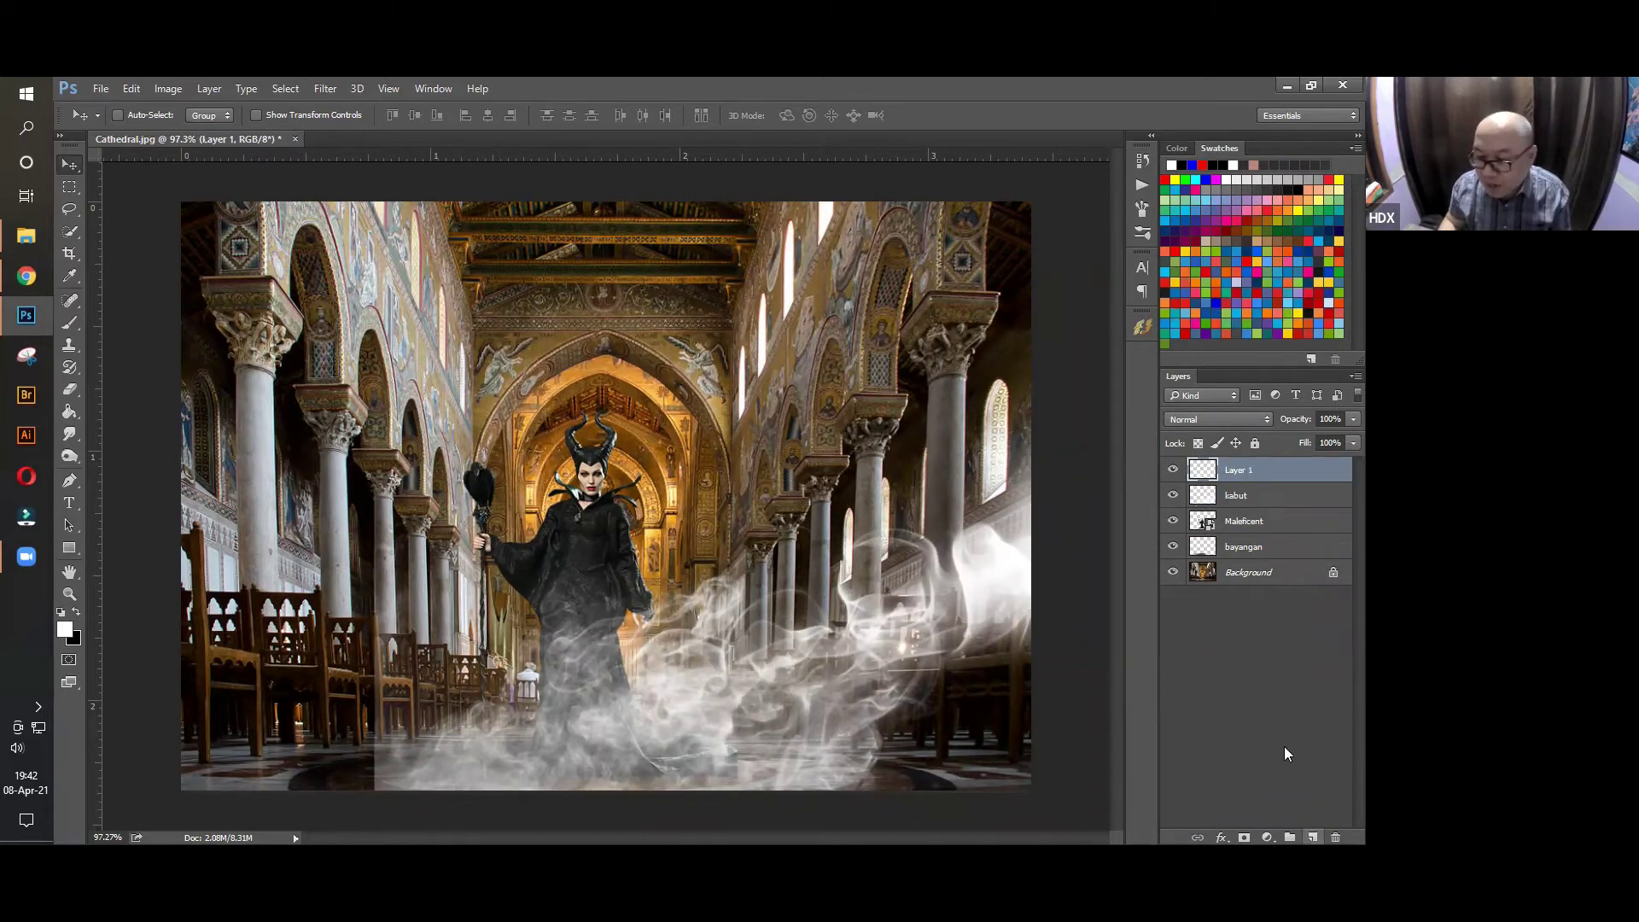
pyautogui.doubleClick(1239, 471)
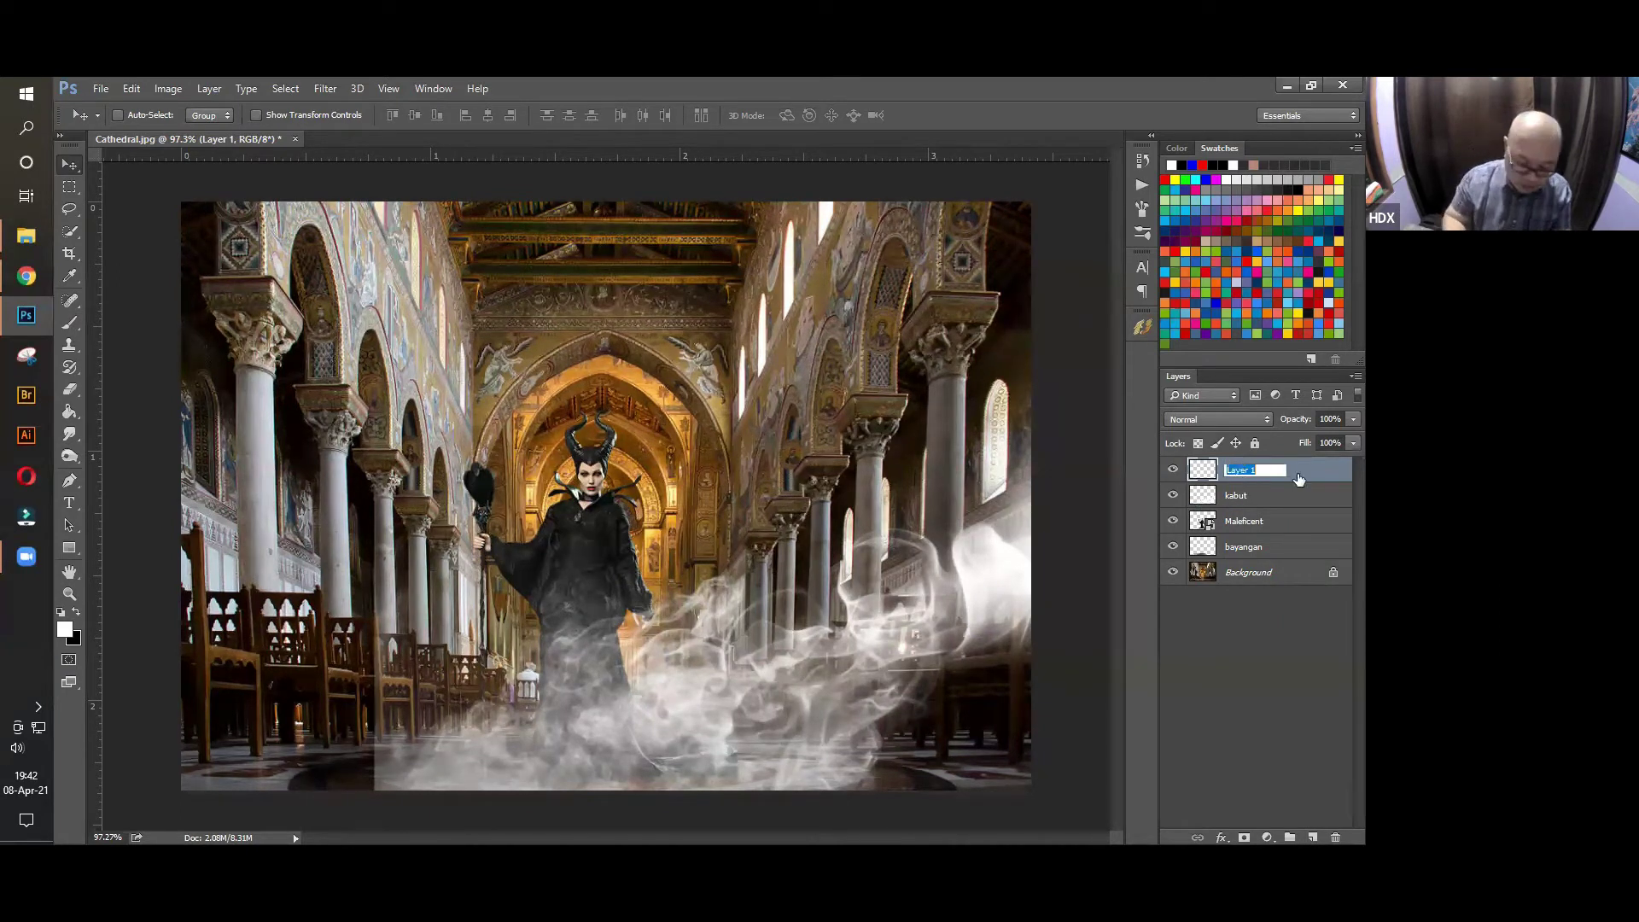
pyautogui.write('kabu')
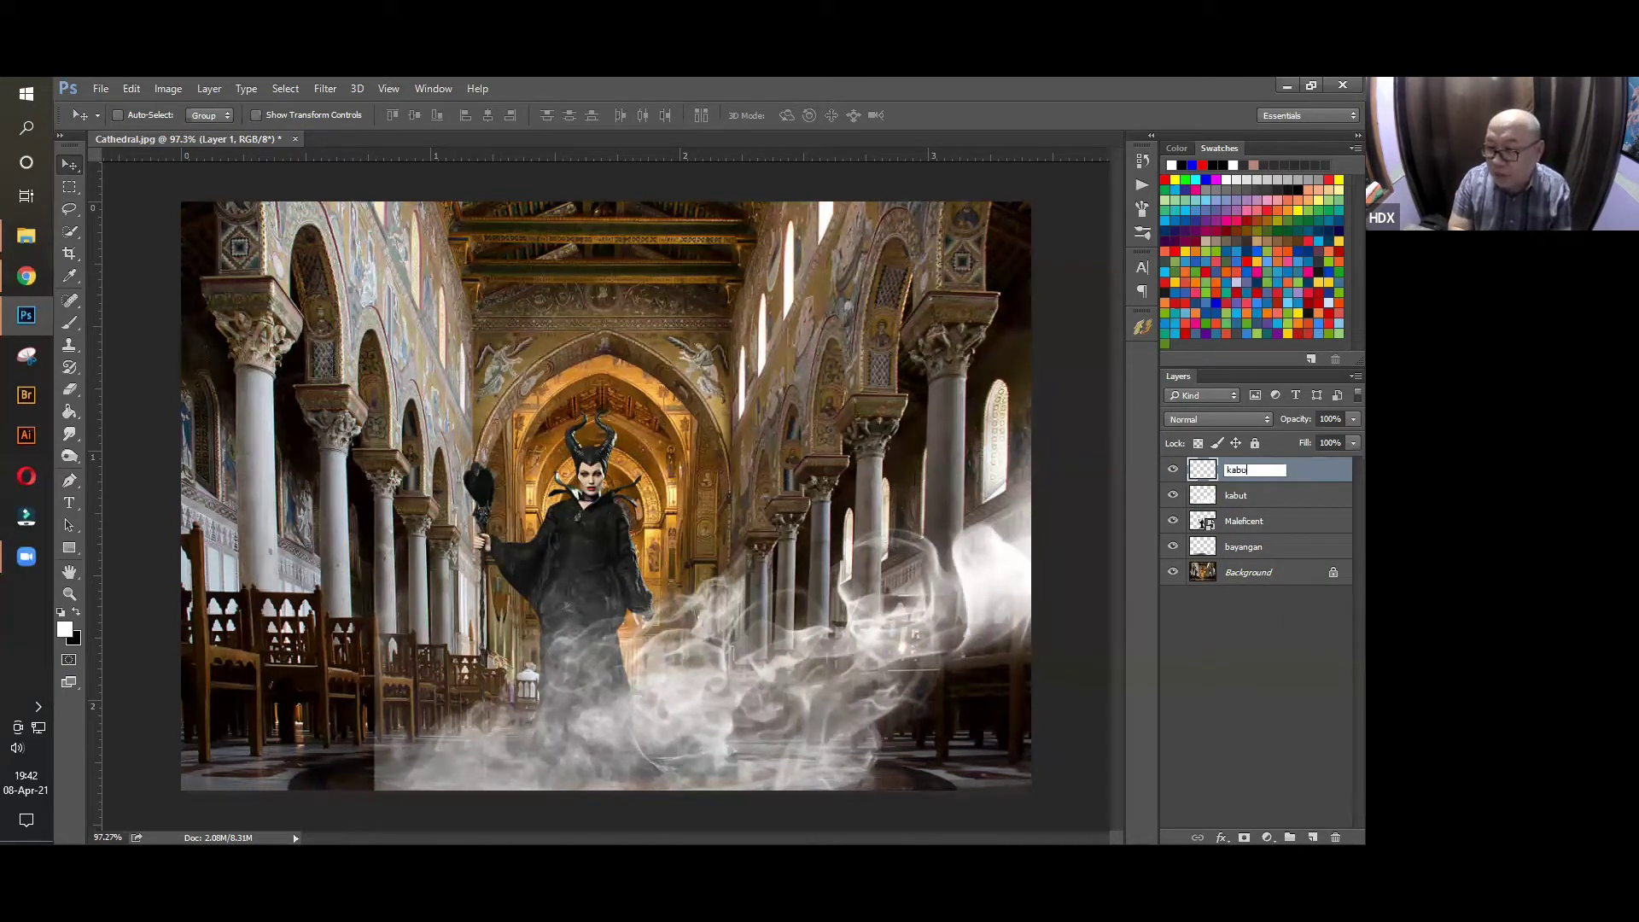
pyautogui.write('t2')
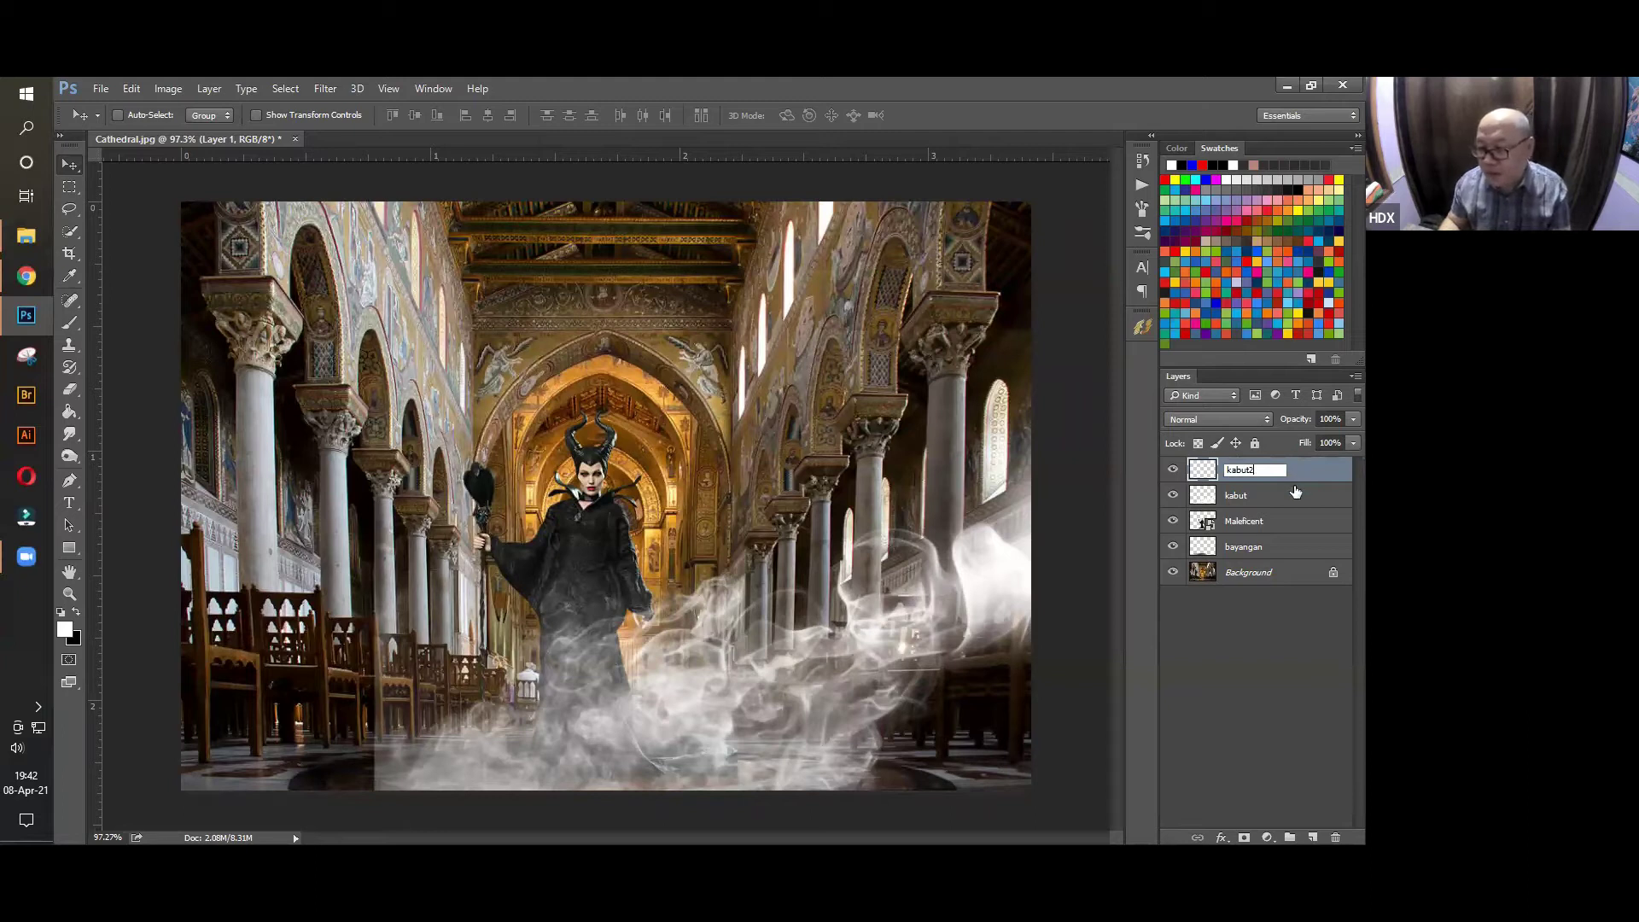
pyautogui.press('Return')
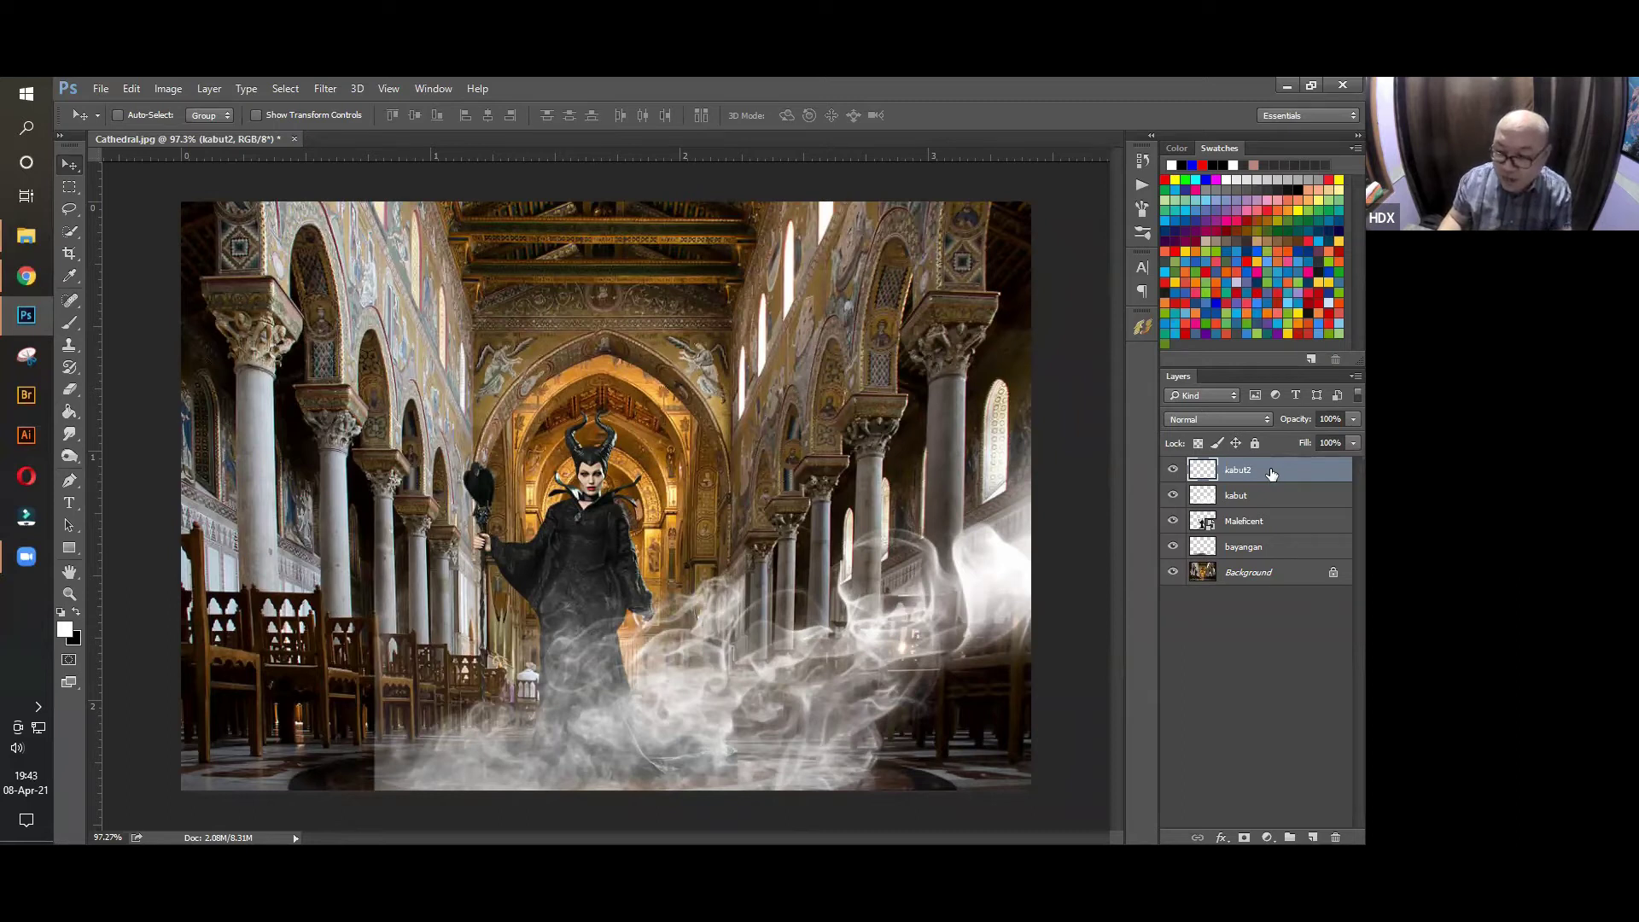
pyautogui.moveTo(1271, 471); pyautogui.dragTo(1273, 538)
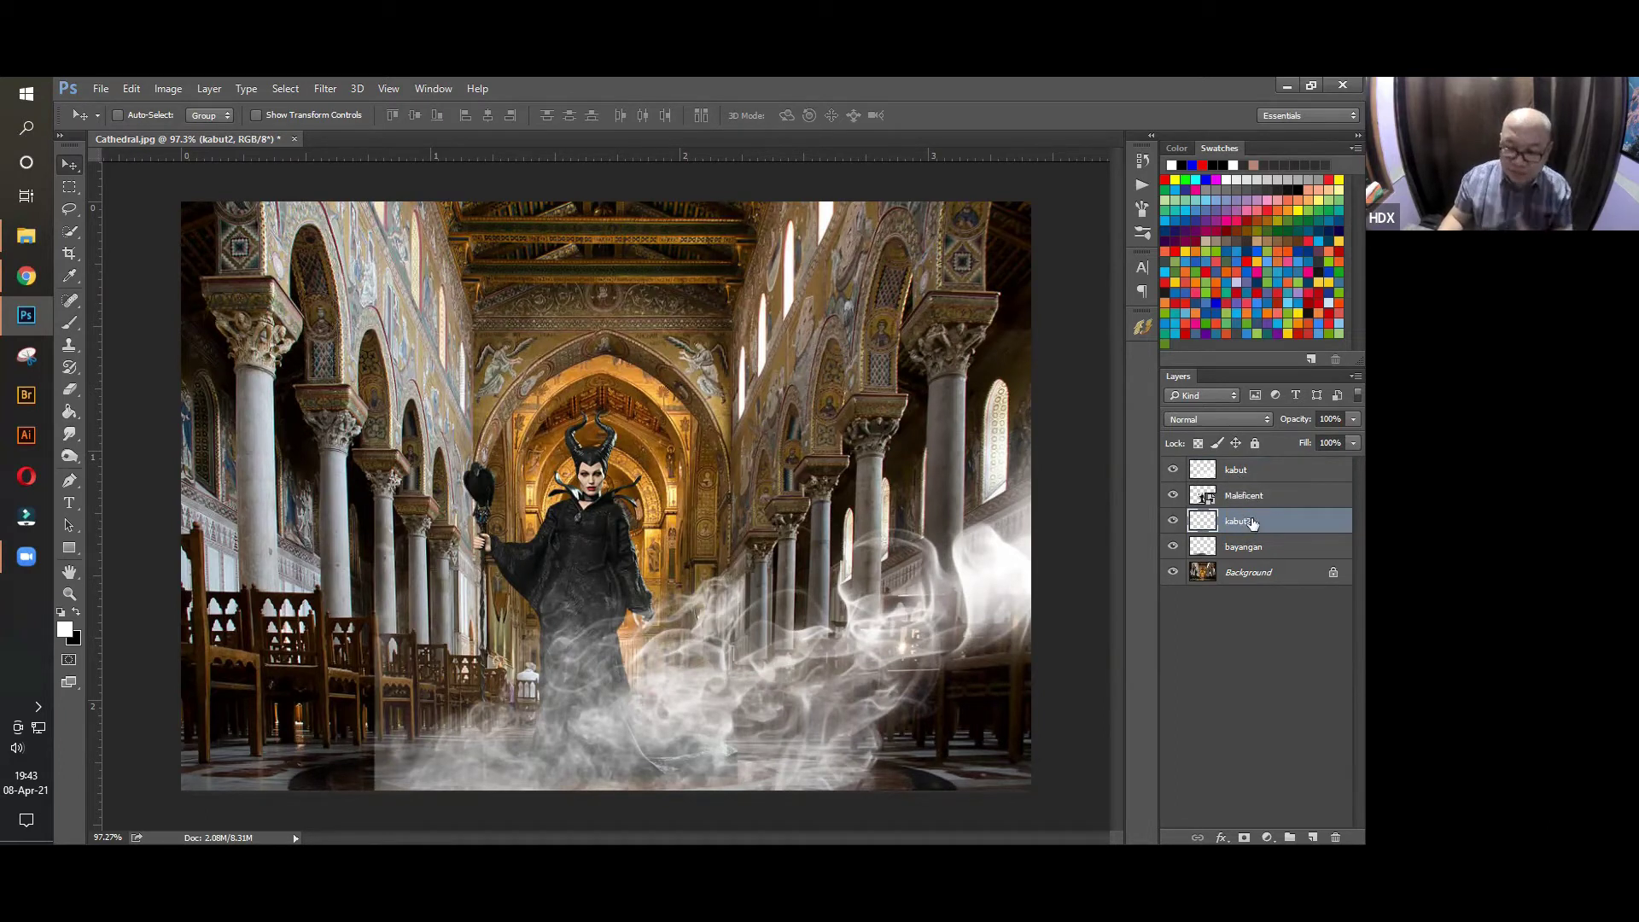
# Stamp white smoke over the left floor and pews on kabut2, using another 1024 px smoke brush reduced to 500 px
pyautogui.click(69, 323)
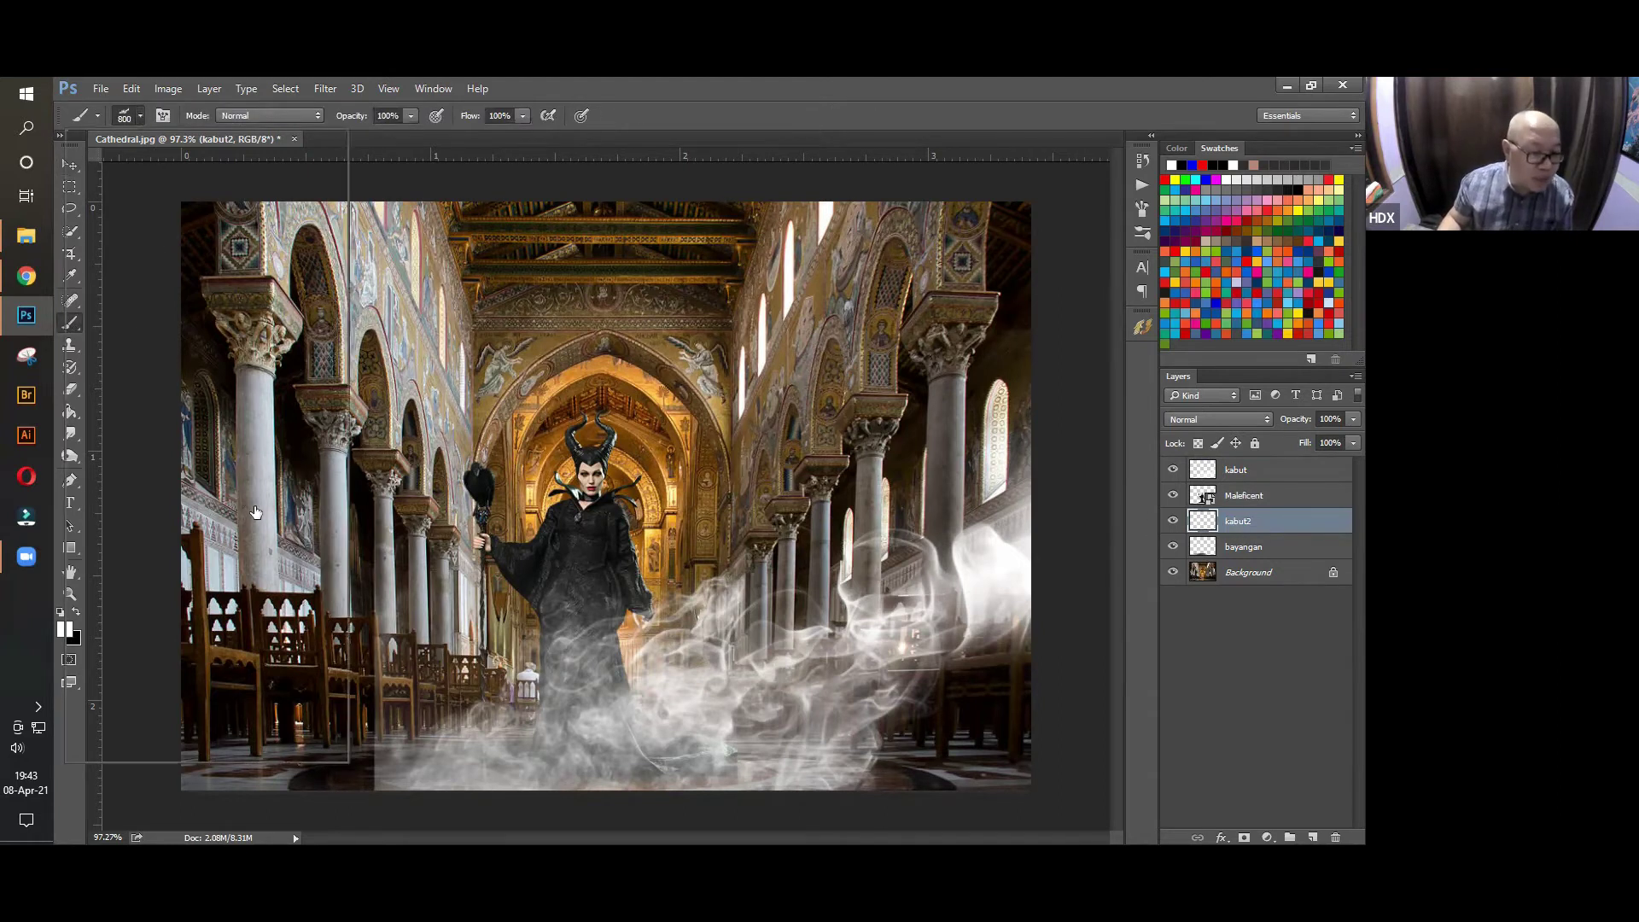
pyautogui.click(127, 120)
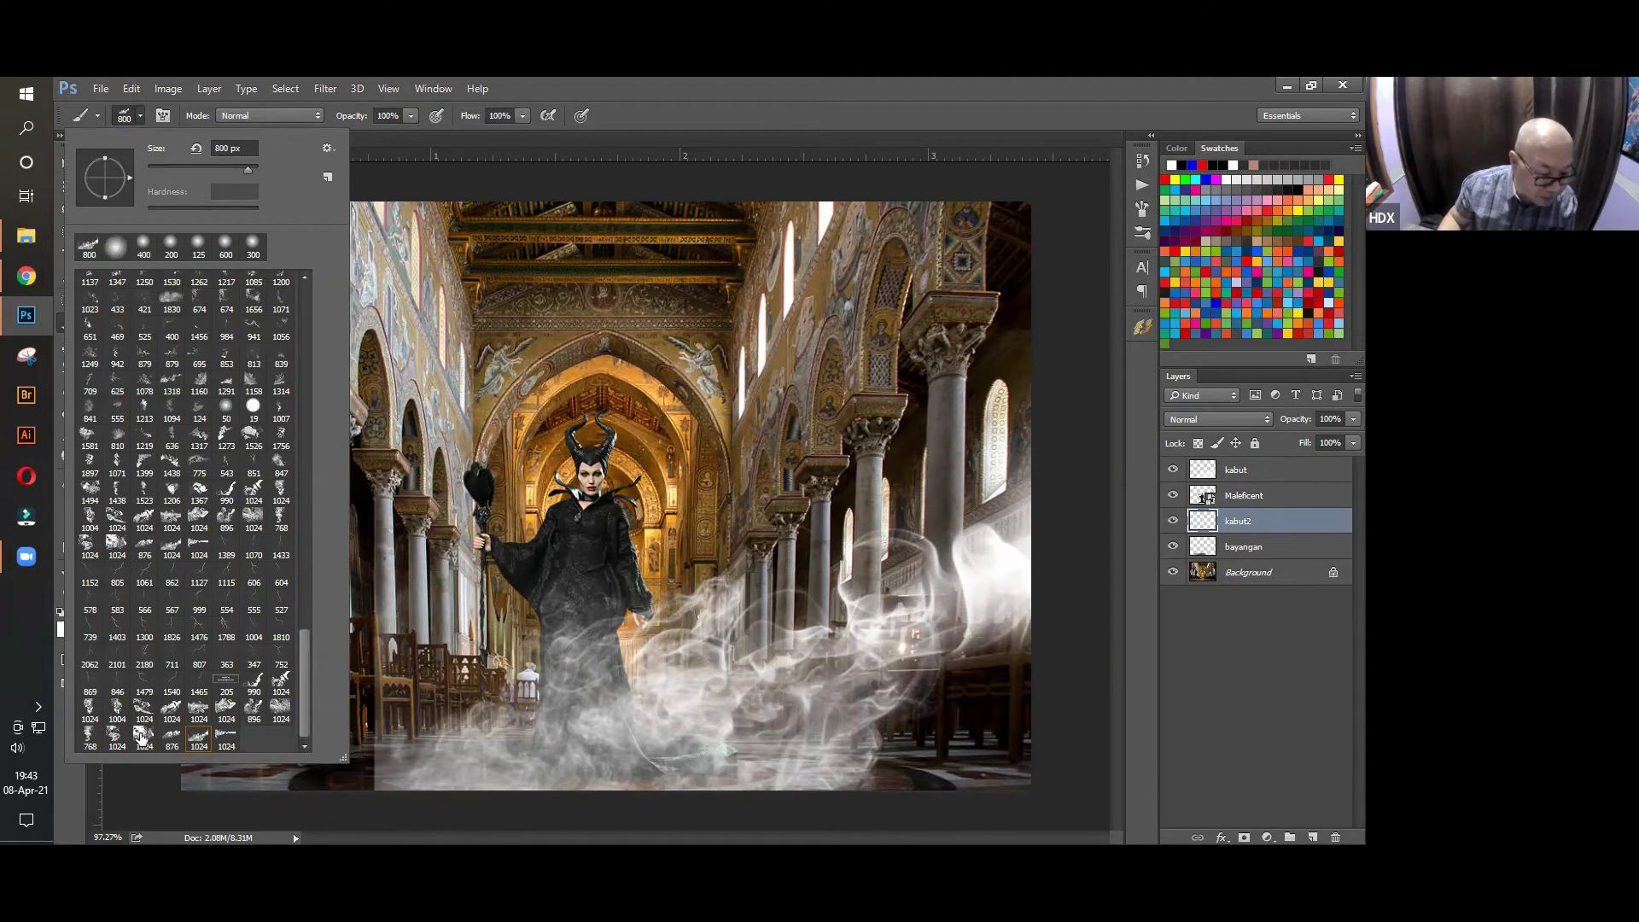
pyautogui.click(115, 743)
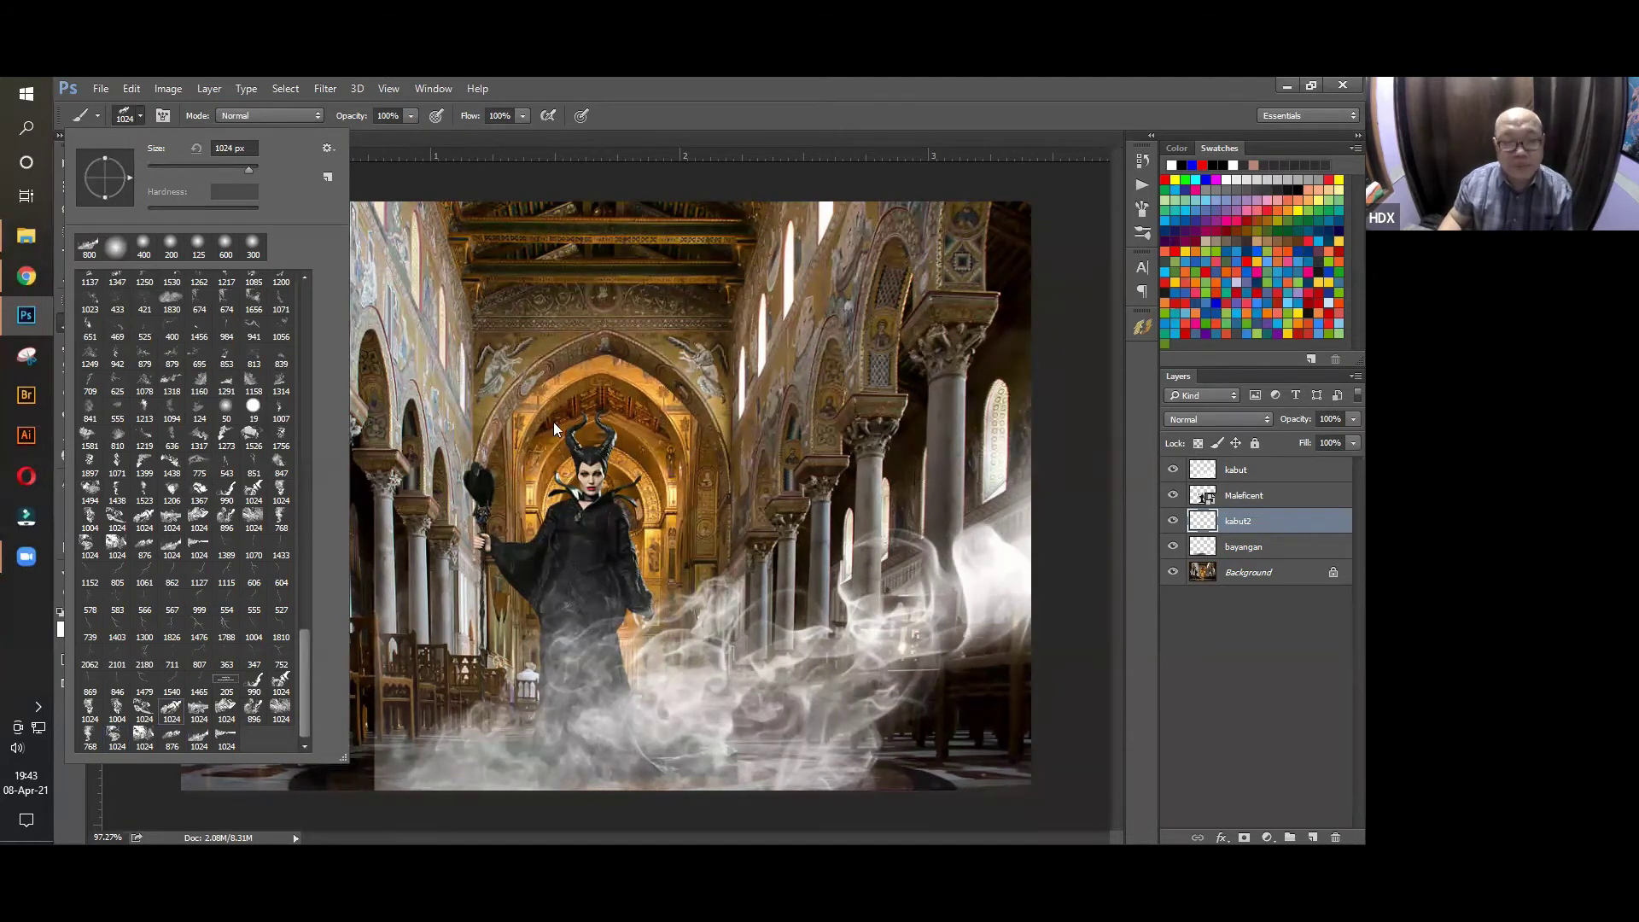
pyautogui.click(519, 479)
pyautogui.press('[')
pyautogui.press('[')
pyautogui.press('[')
pyautogui.press('[')
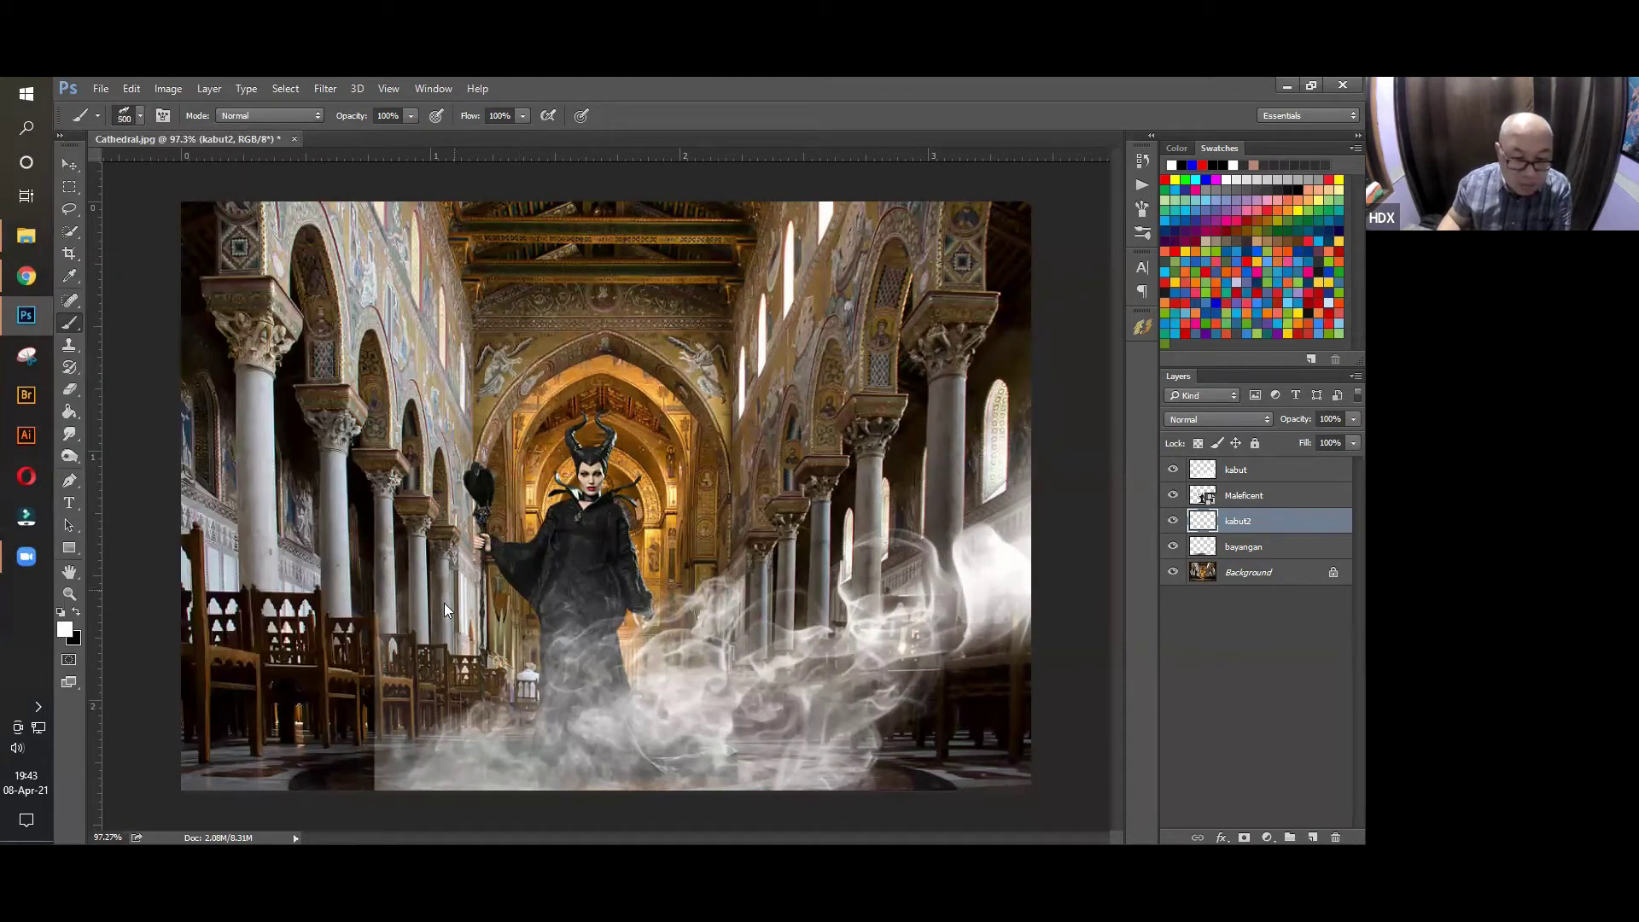
pyautogui.click(386, 678)
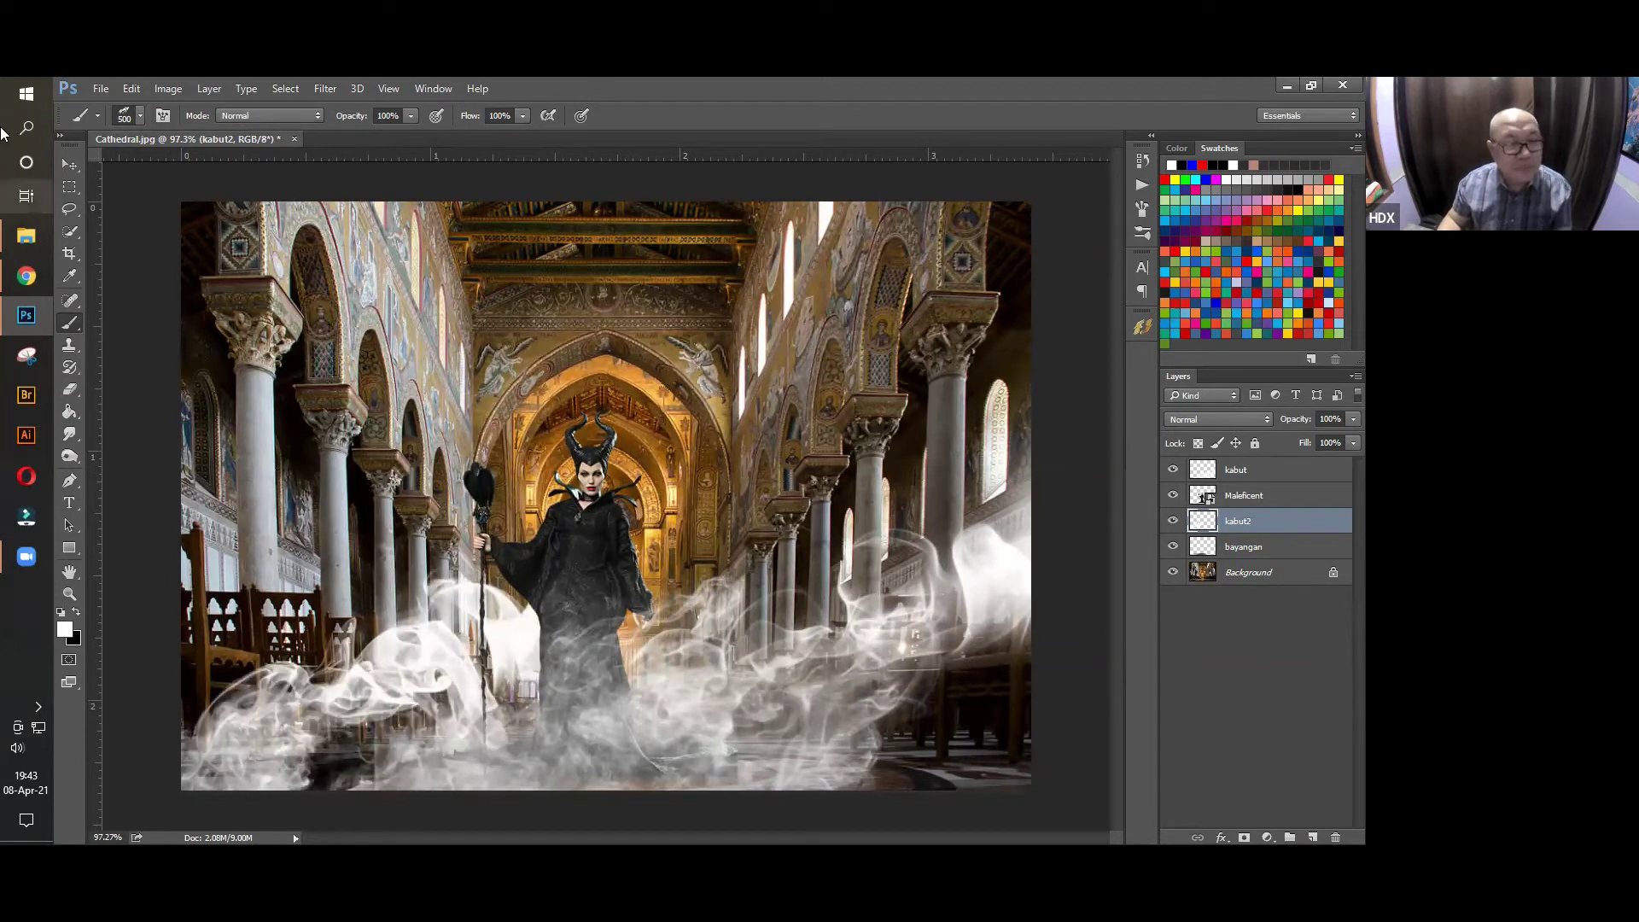
pyautogui.click(68, 162)
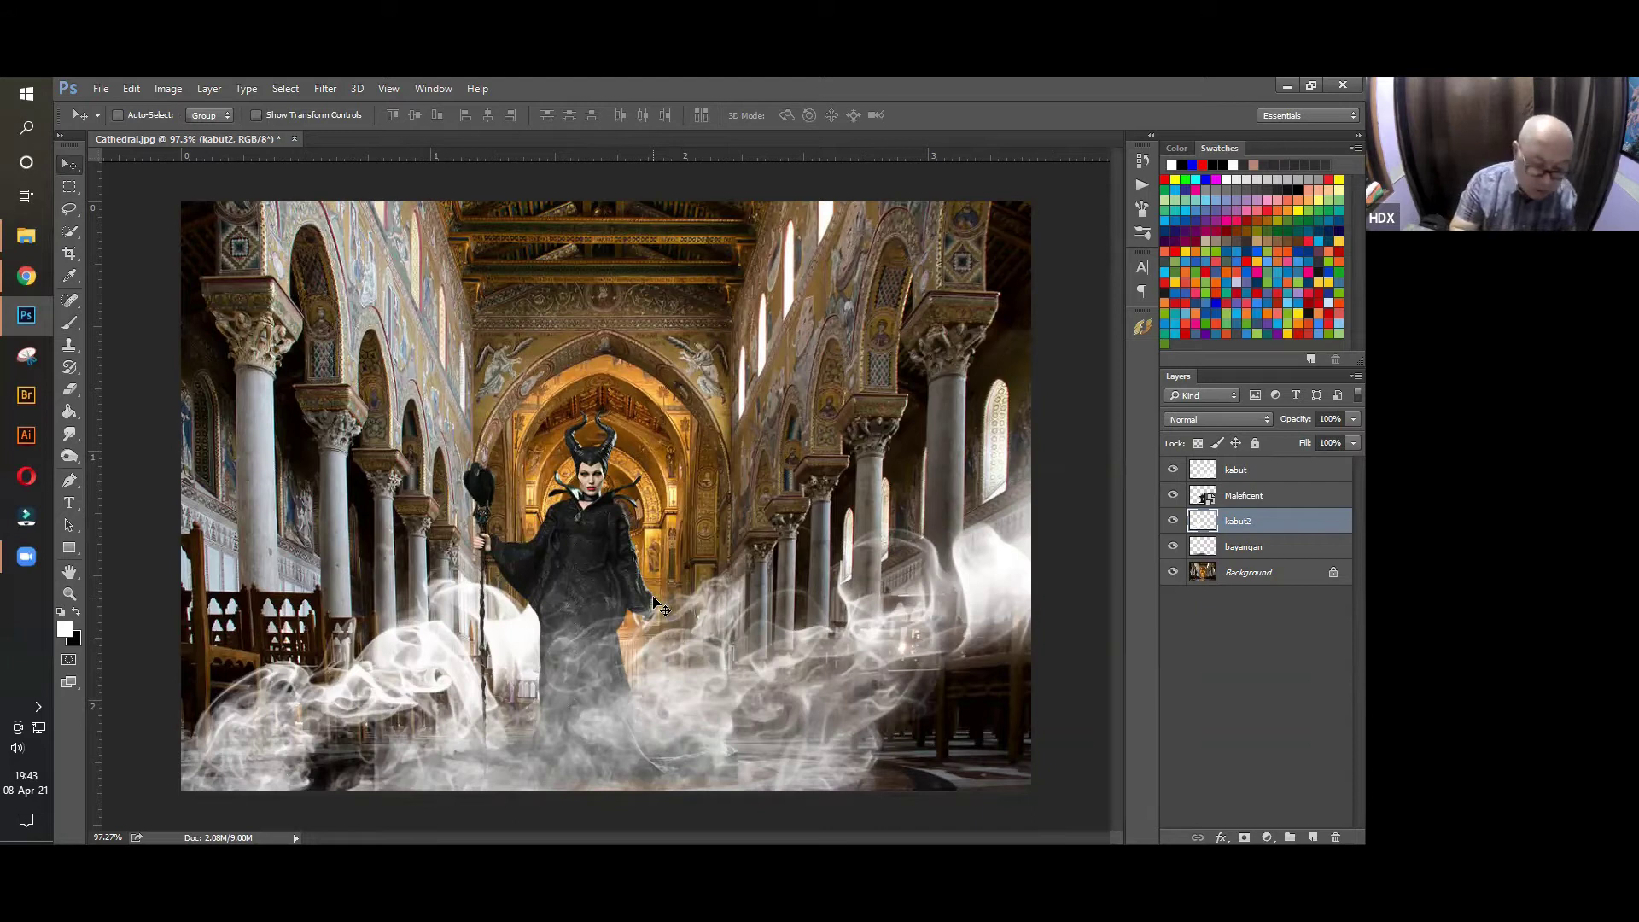
# Stretch the kabut2 smoke to 137.68% width and shift it down and left behind Maleficent
pyautogui.hotkey('ctrl', 't')
pyautogui.moveTo(597, 662); pyautogui.dragTo(729, 663)
pyautogui.moveTo(622, 641); pyautogui.dragTo(529, 690)
pyautogui.moveTo(614, 570); pyautogui.dragTo(635, 568)
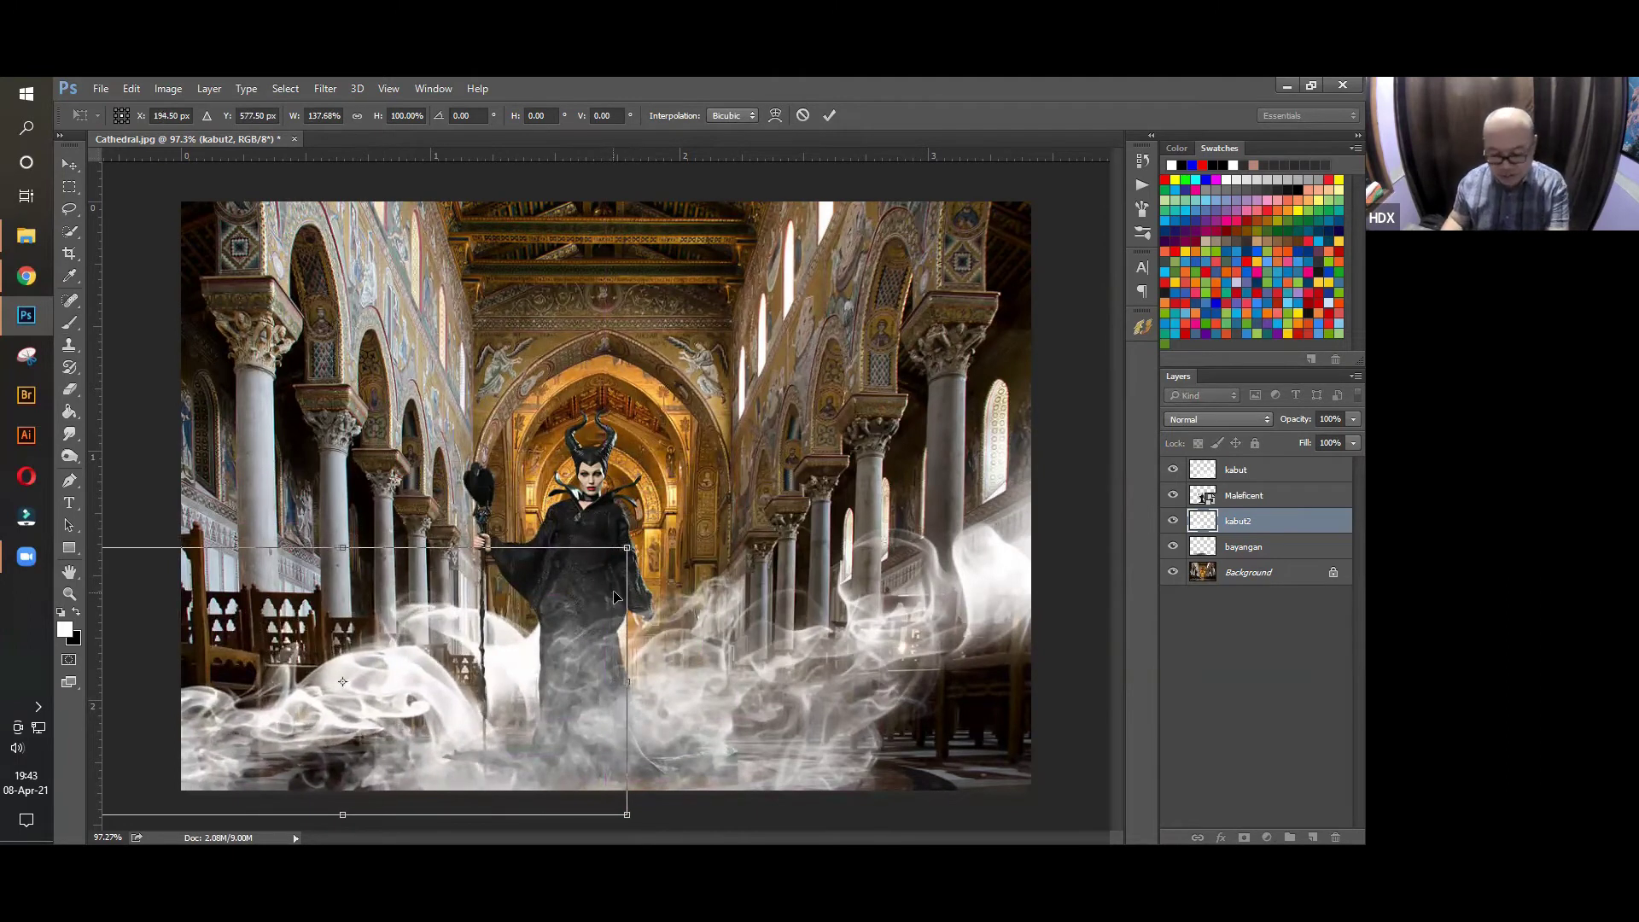
pyautogui.press('Return')
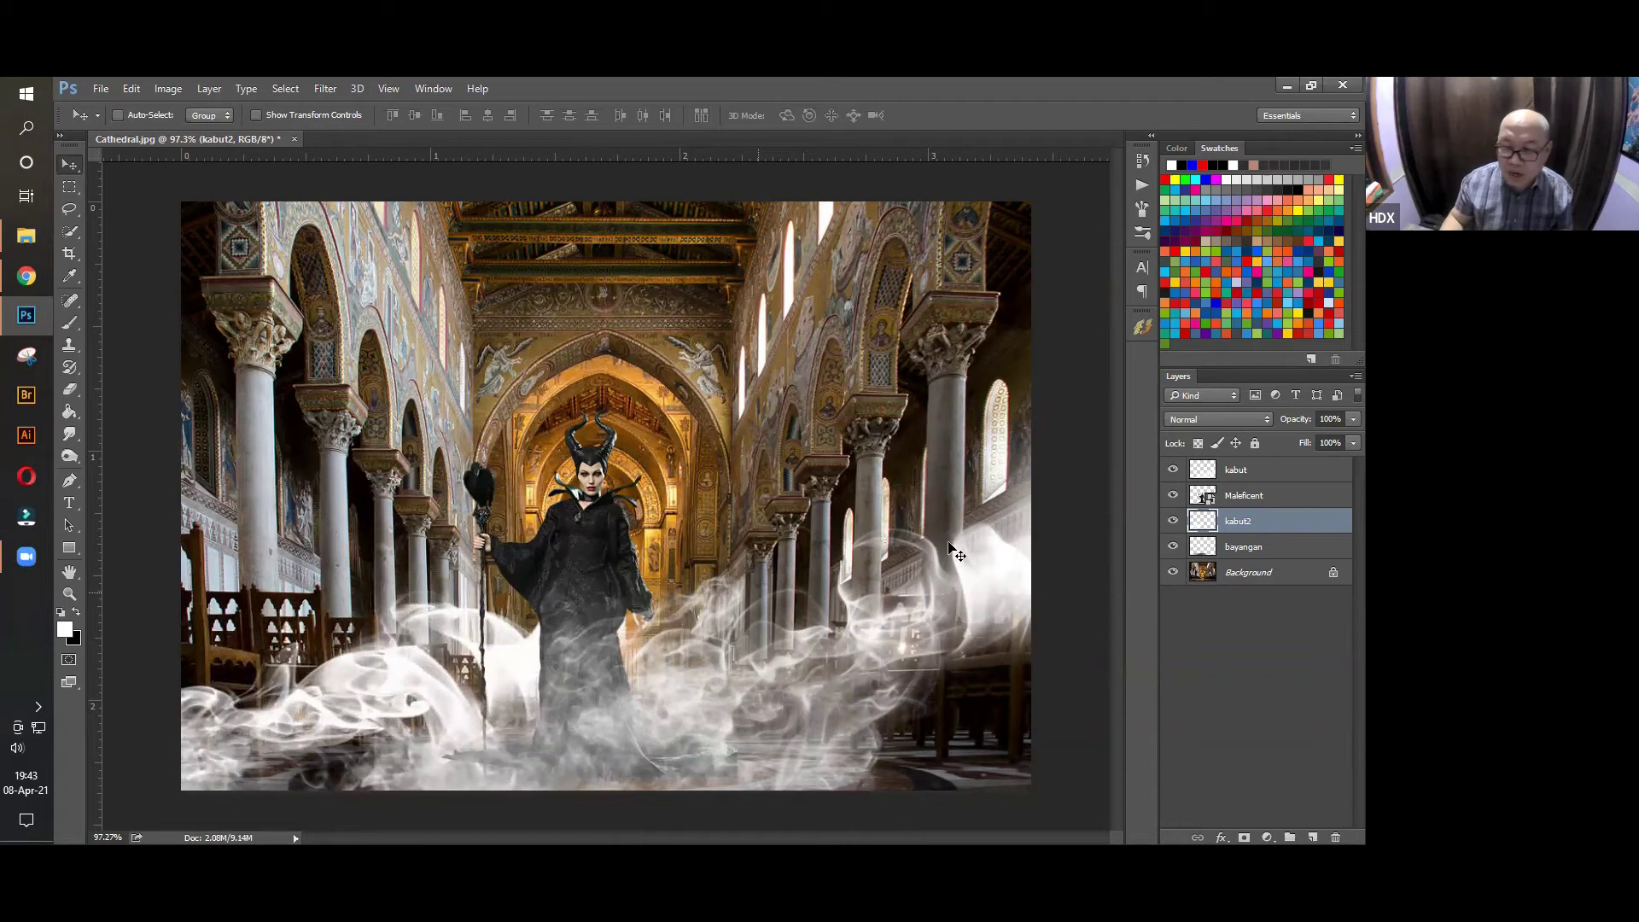
# Lower the opacity of the kabut2 layer to 75%
pyautogui.click(1340, 443)
pyautogui.moveTo(1337, 438); pyautogui.dragTo(1334, 441)
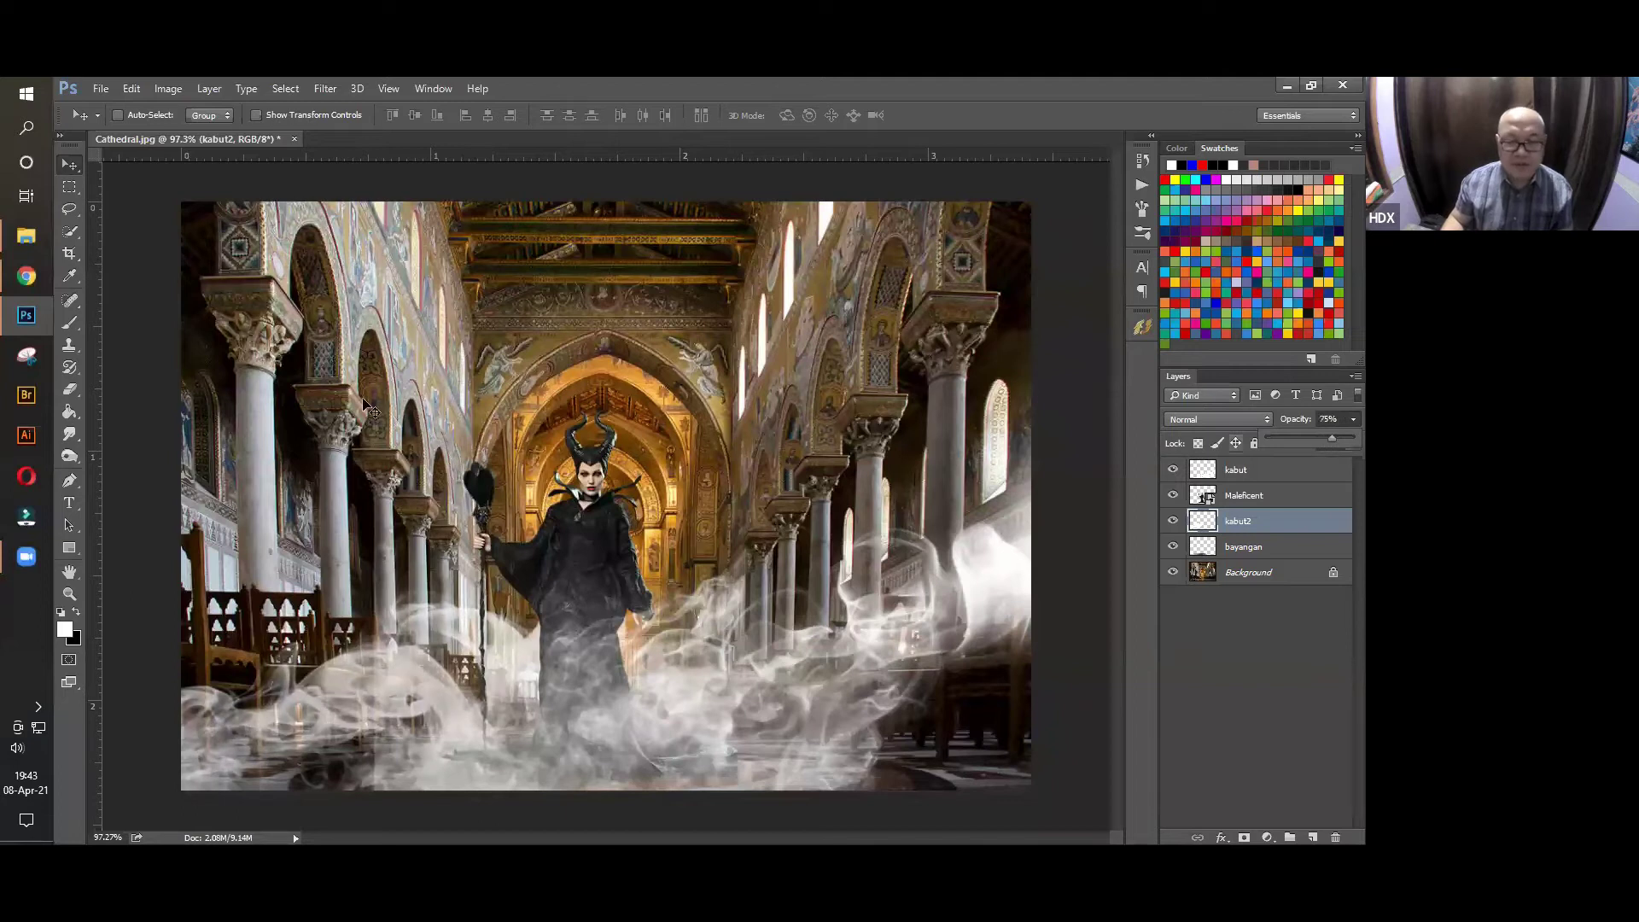
pyautogui.click(154, 266)
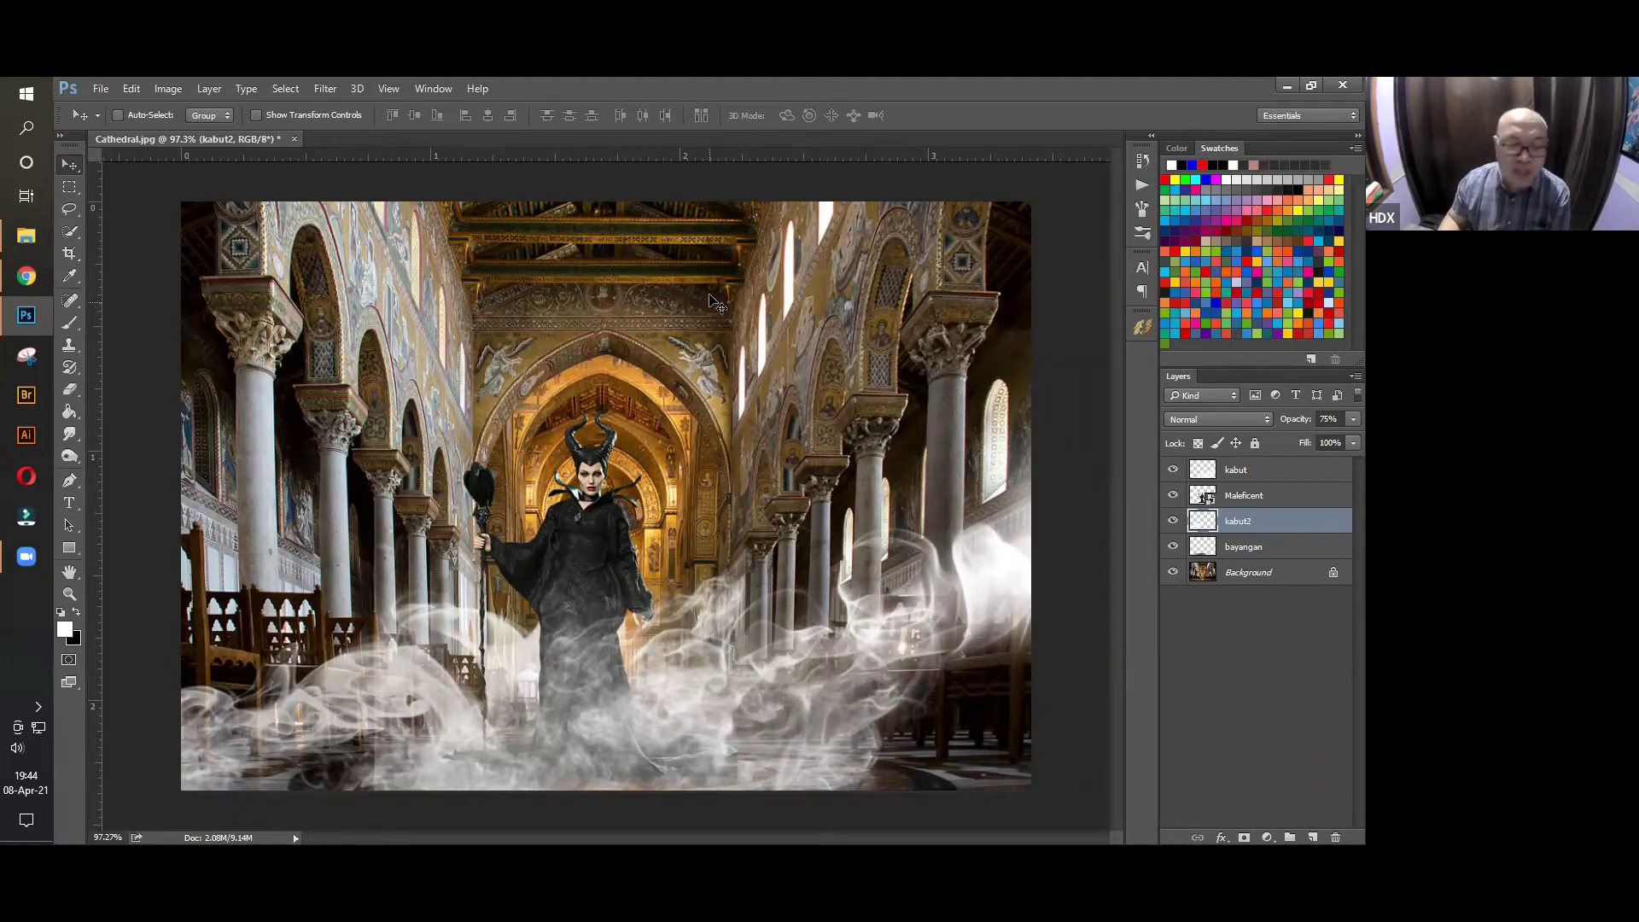
# Select the kabut layer and lower its opacity to 74%
pyautogui.moveTo(1320, 437); pyautogui.dragTo(1330, 439)
pyautogui.hotkey('alt', ']')
pyautogui.hotkey('alt', ']')
pyautogui.click(1349, 421)
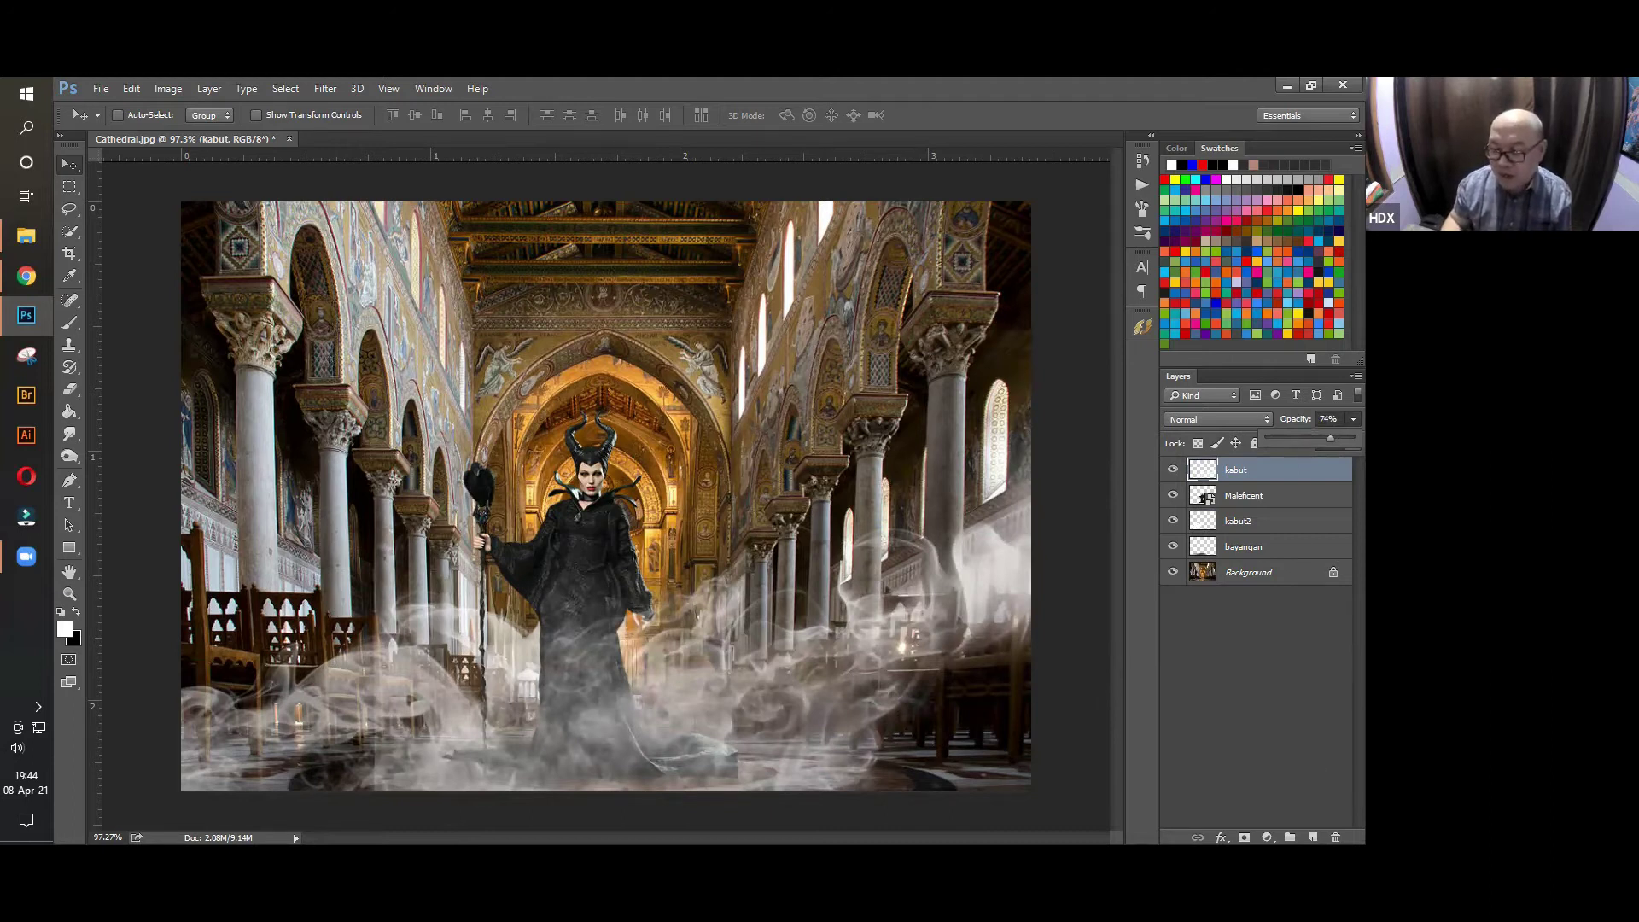
# Add a new layer named kabut3 and place it between the Maleficent and kabut2 layers
pyautogui.click(1312, 837)
pyautogui.doubleClick(1255, 470)
pyautogui.write('kabut')
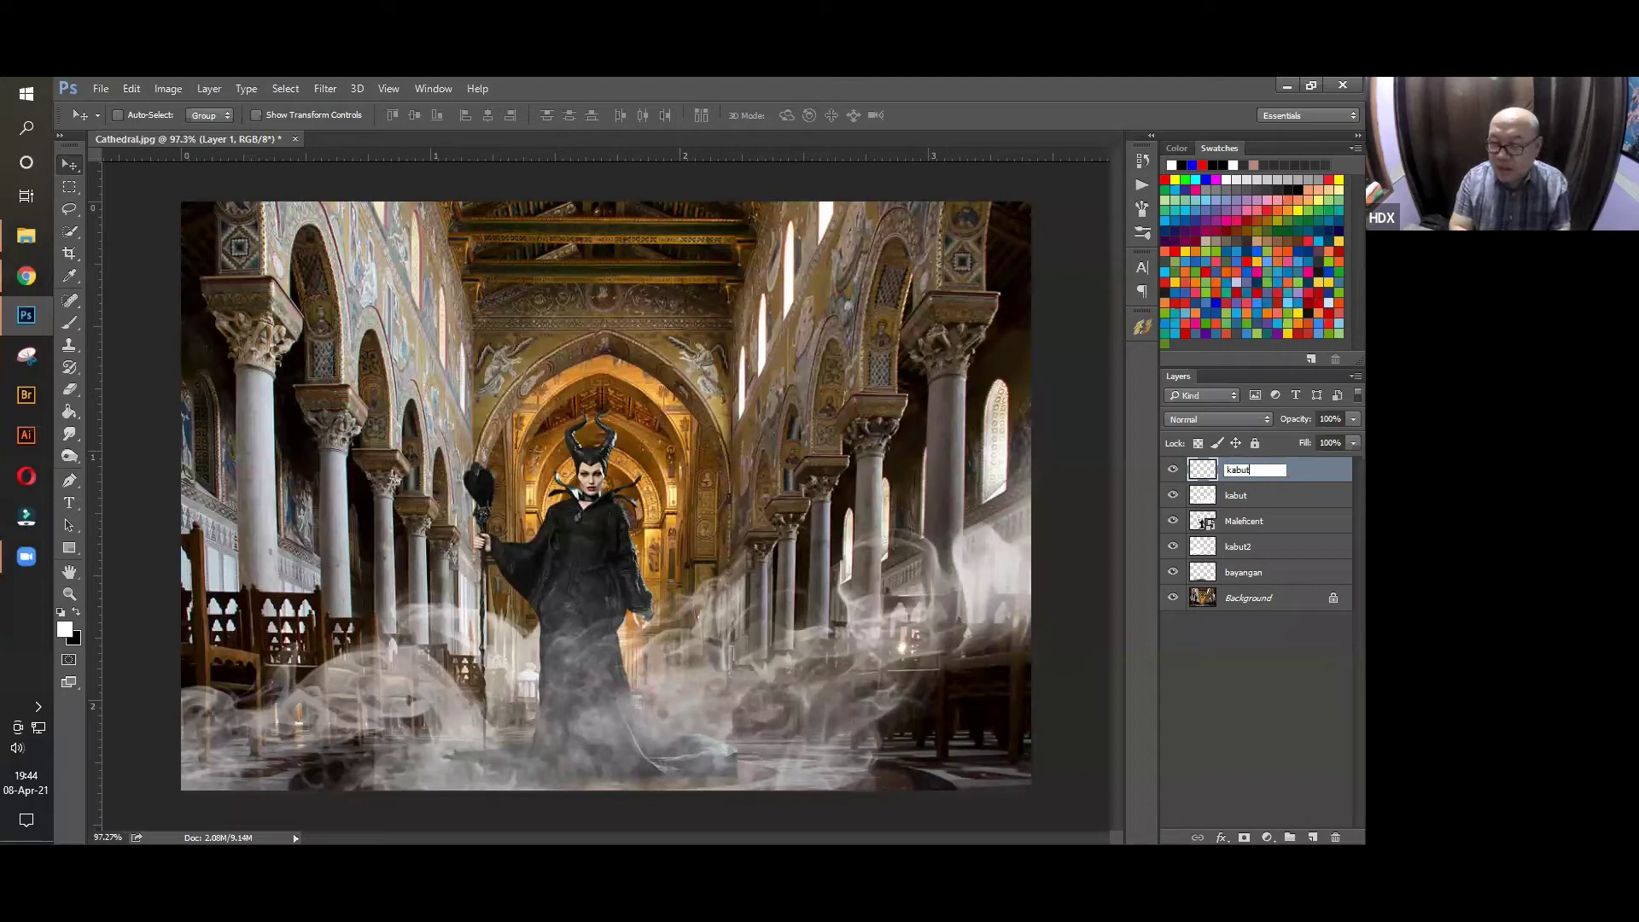
pyautogui.write('3')
pyautogui.press('Return')
pyautogui.click(1312, 493)
pyautogui.moveTo(1295, 469); pyautogui.dragTo(1293, 542)
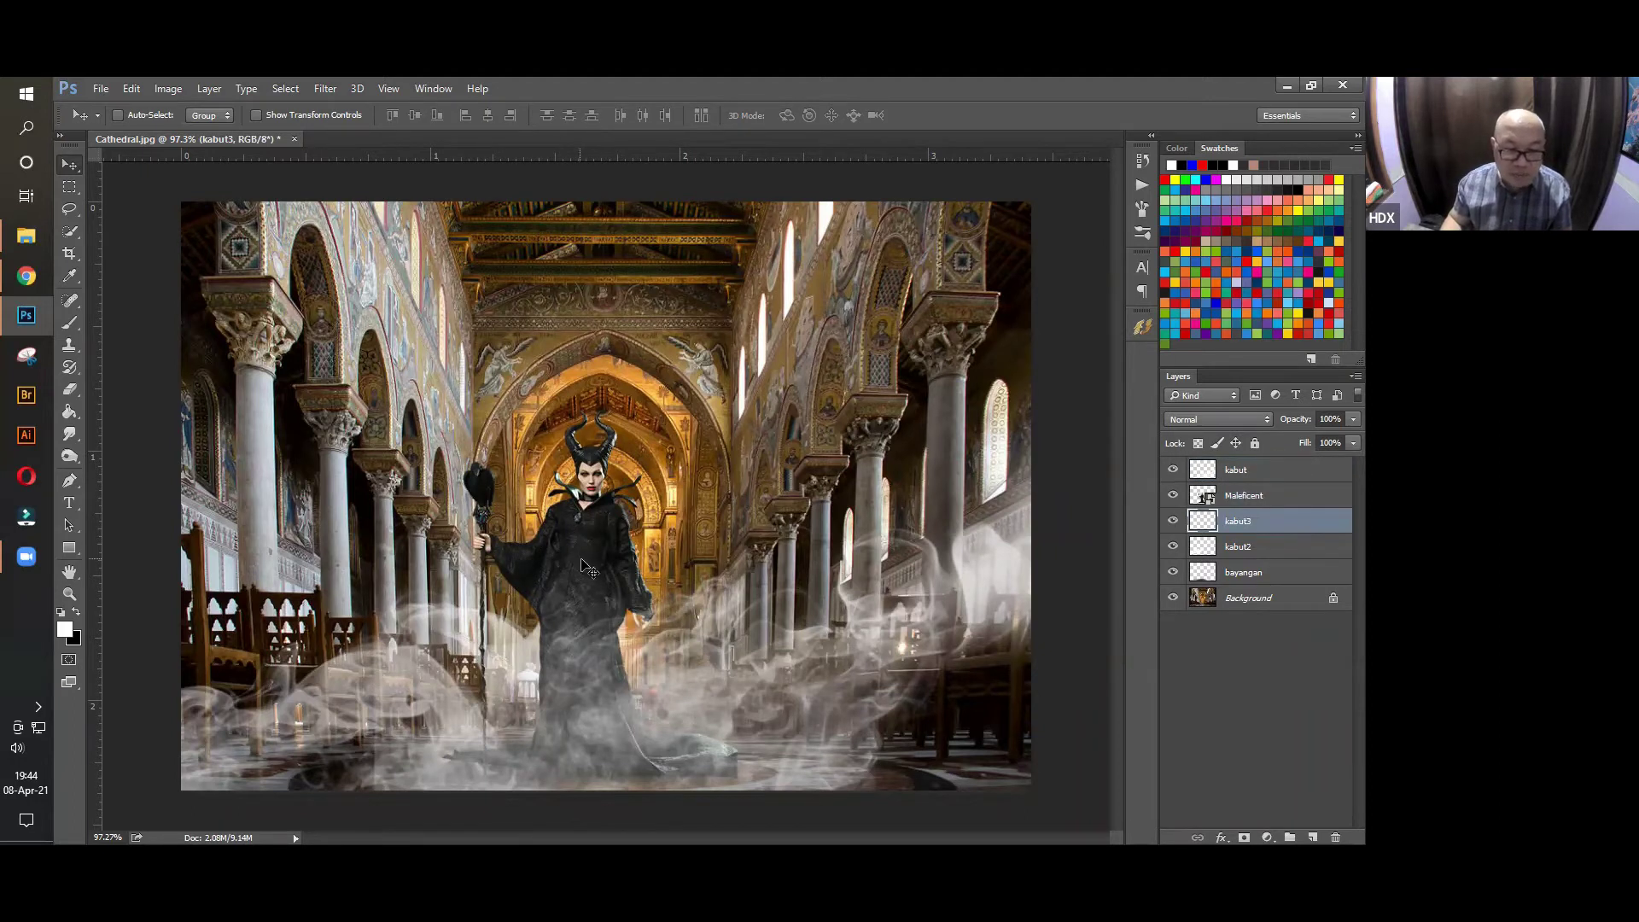
# Choose the 768 px smoke brush near the end of the brush presets and reduce its size to 700 px
pyautogui.click(70, 322)
pyautogui.click(136, 119)
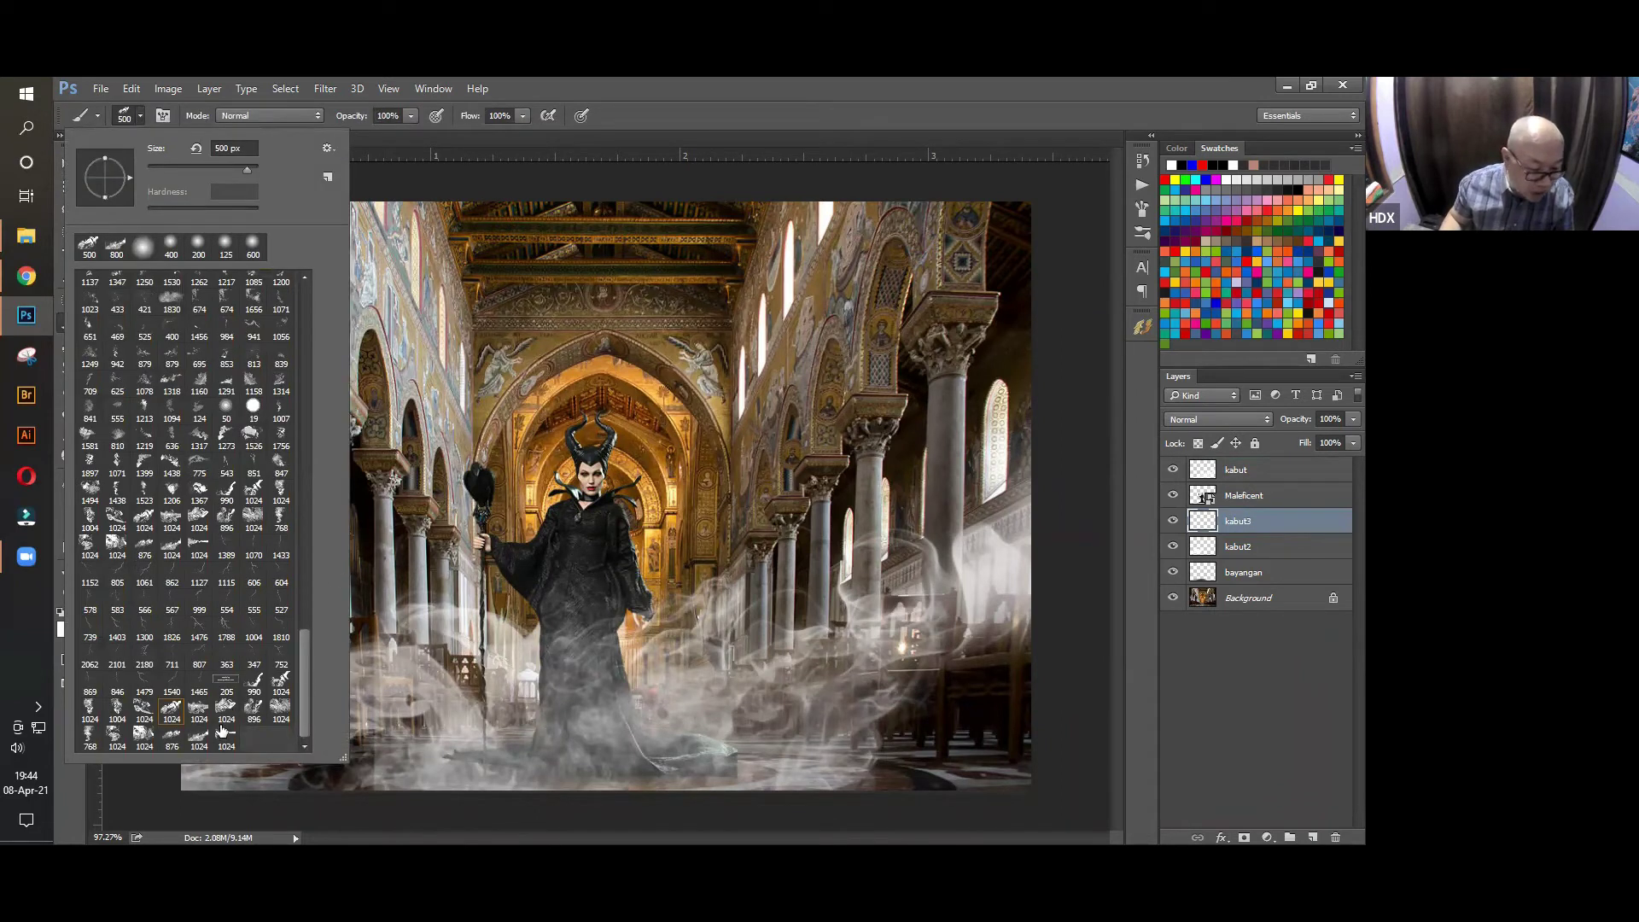
pyautogui.click(89, 739)
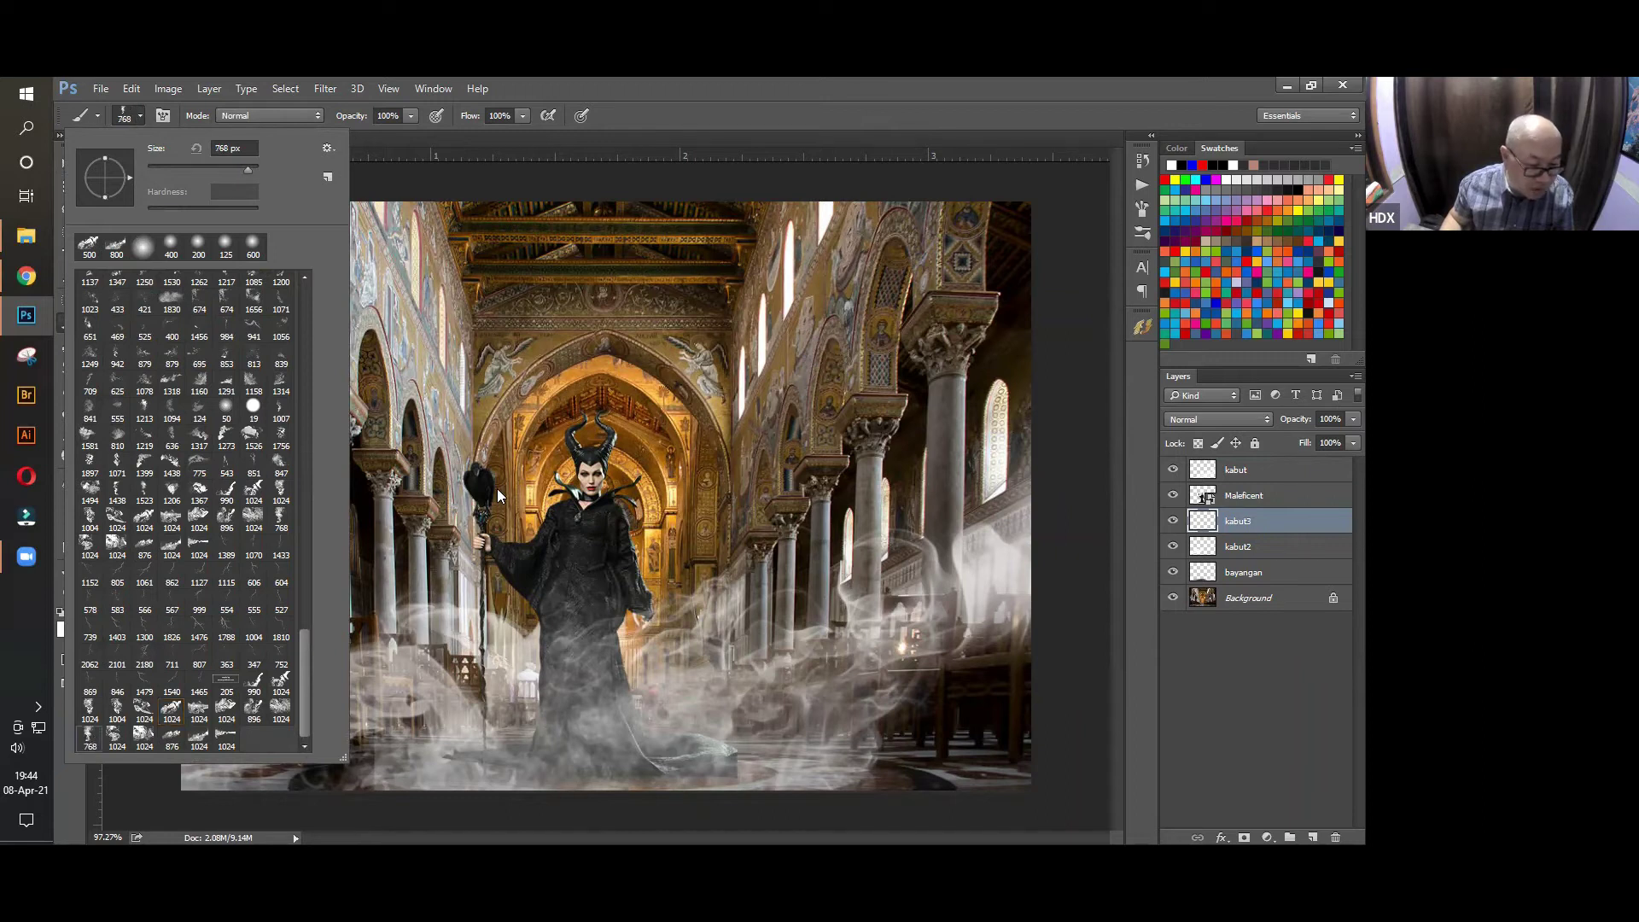
pyautogui.click(719, 80)
pyautogui.doubleClick(719, 80)
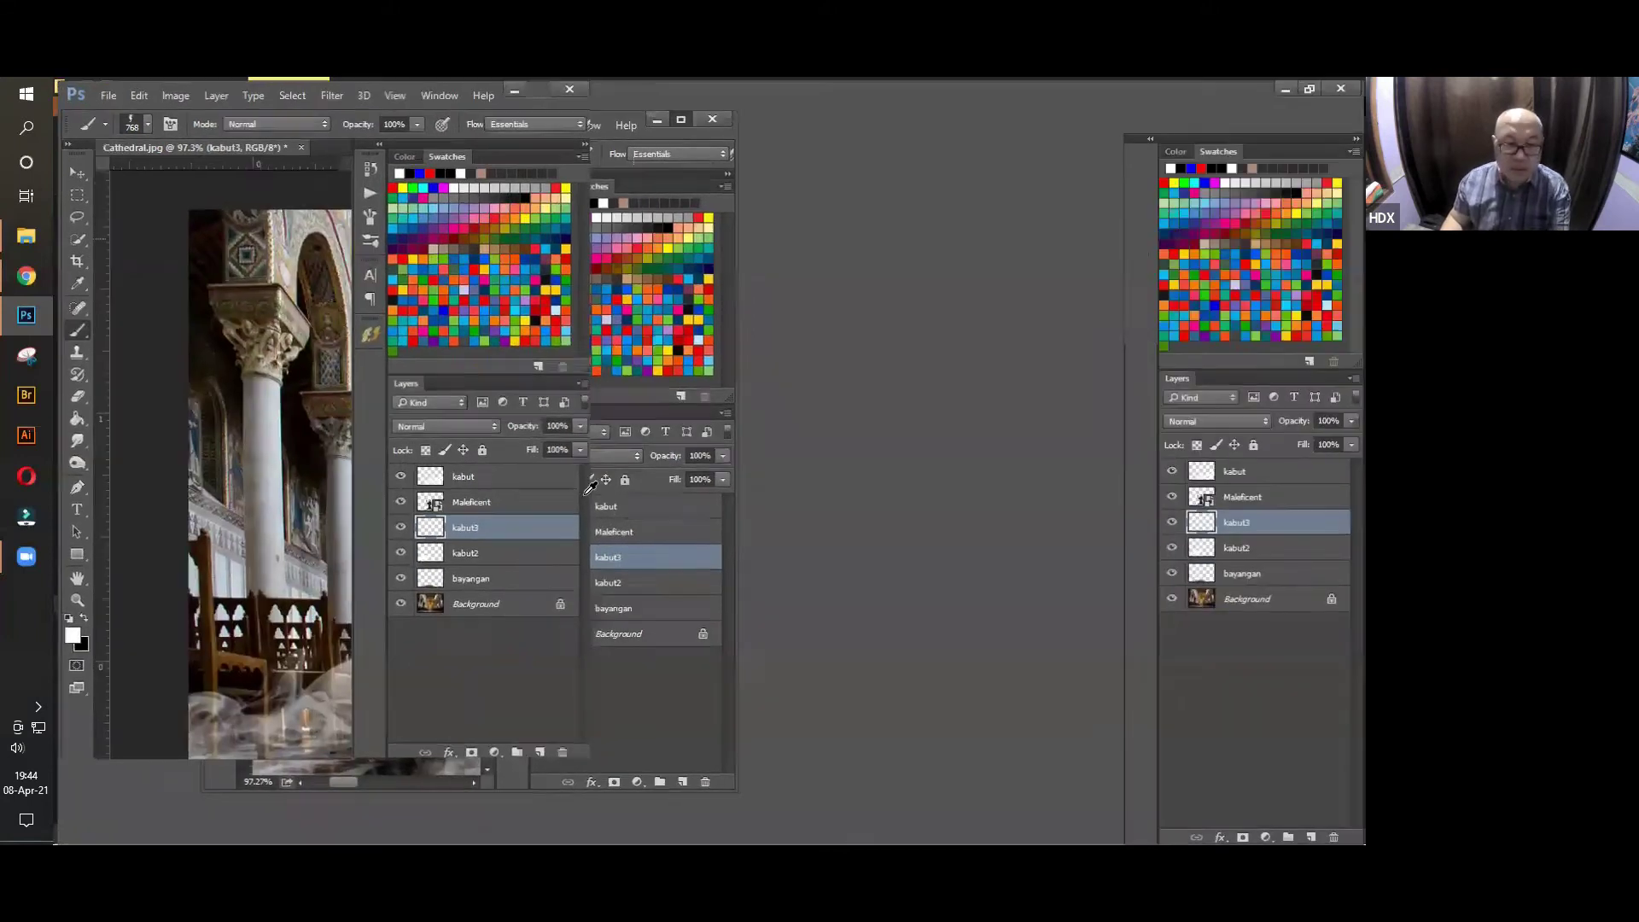
pyautogui.press('[')
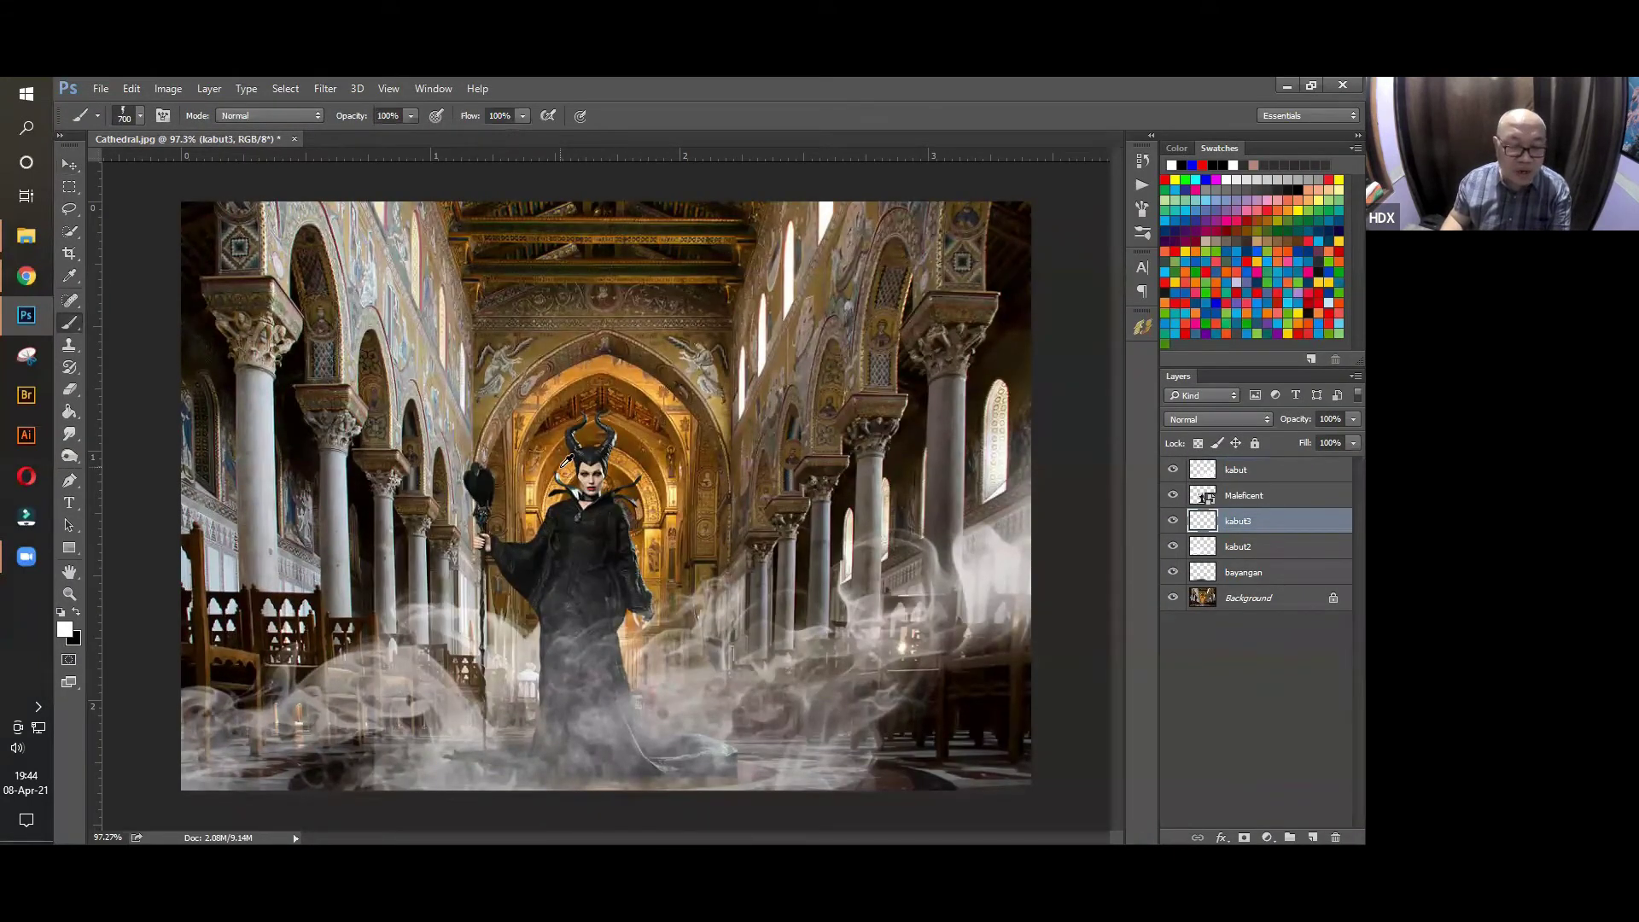
# Check the brush tip angle, and stamp a tall white smoke column on kabut3 behind Maleficent, rising above her head
pyautogui.rightClick(602, 483)
pyautogui.moveTo(660, 265)
pyautogui.mouseDown()
pyautogui.moveTo(667, 251)
pyautogui.moveTo(524, 382)
pyautogui.moveTo(619, 336)
pyautogui.moveTo(674, 256)
pyautogui.moveTo(643, 326)
pyautogui.mouseUp()
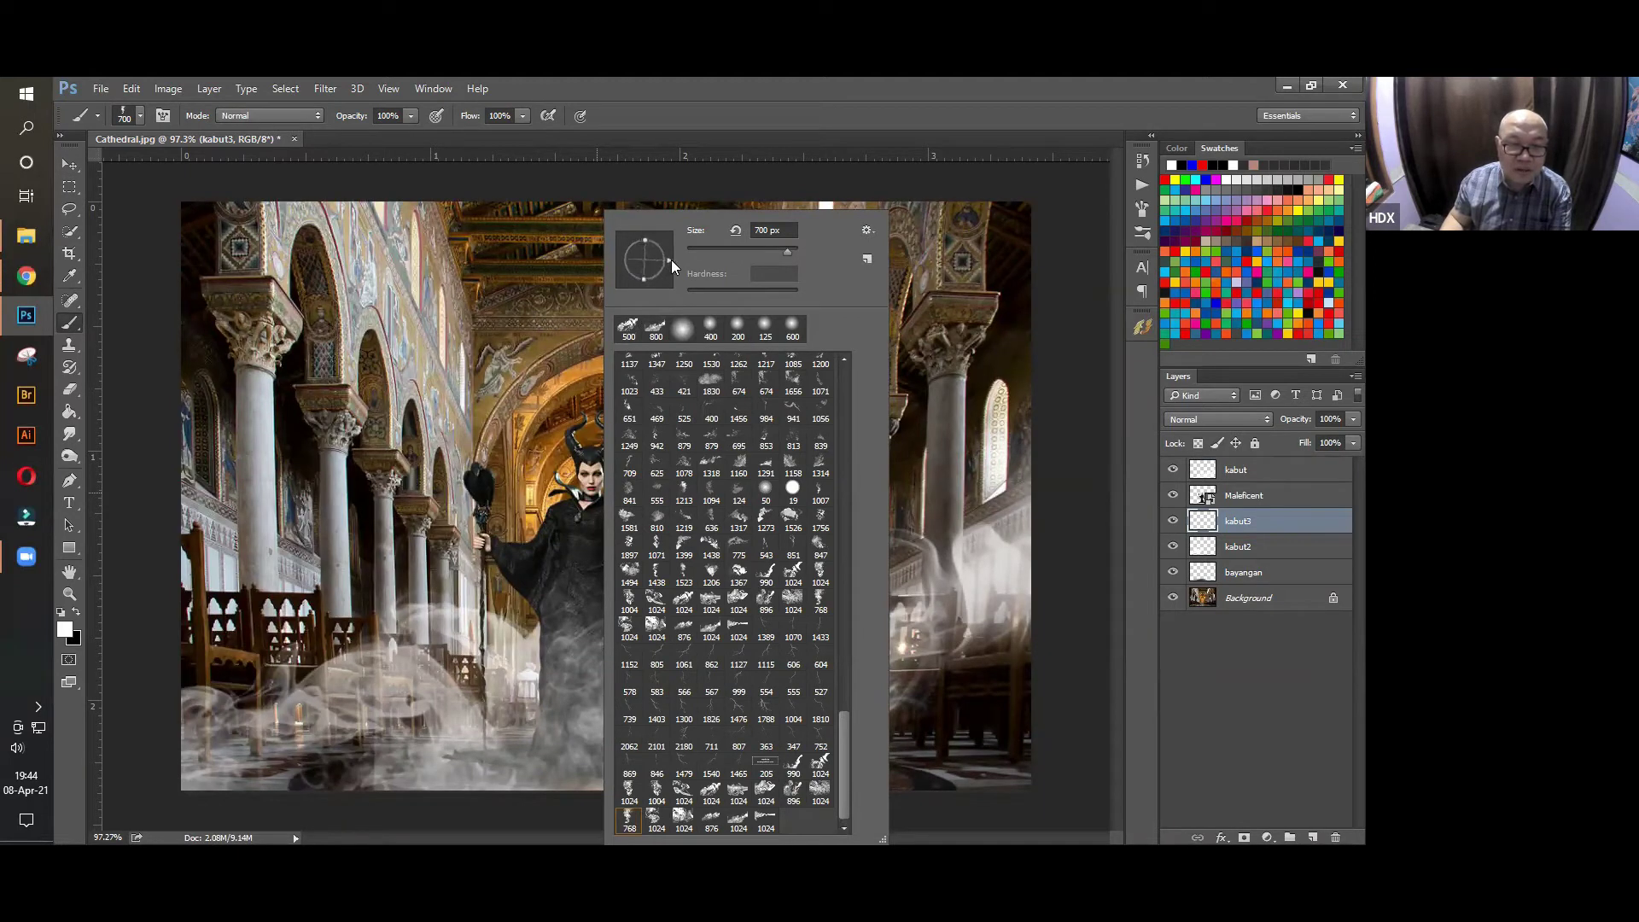
pyautogui.click(759, 181)
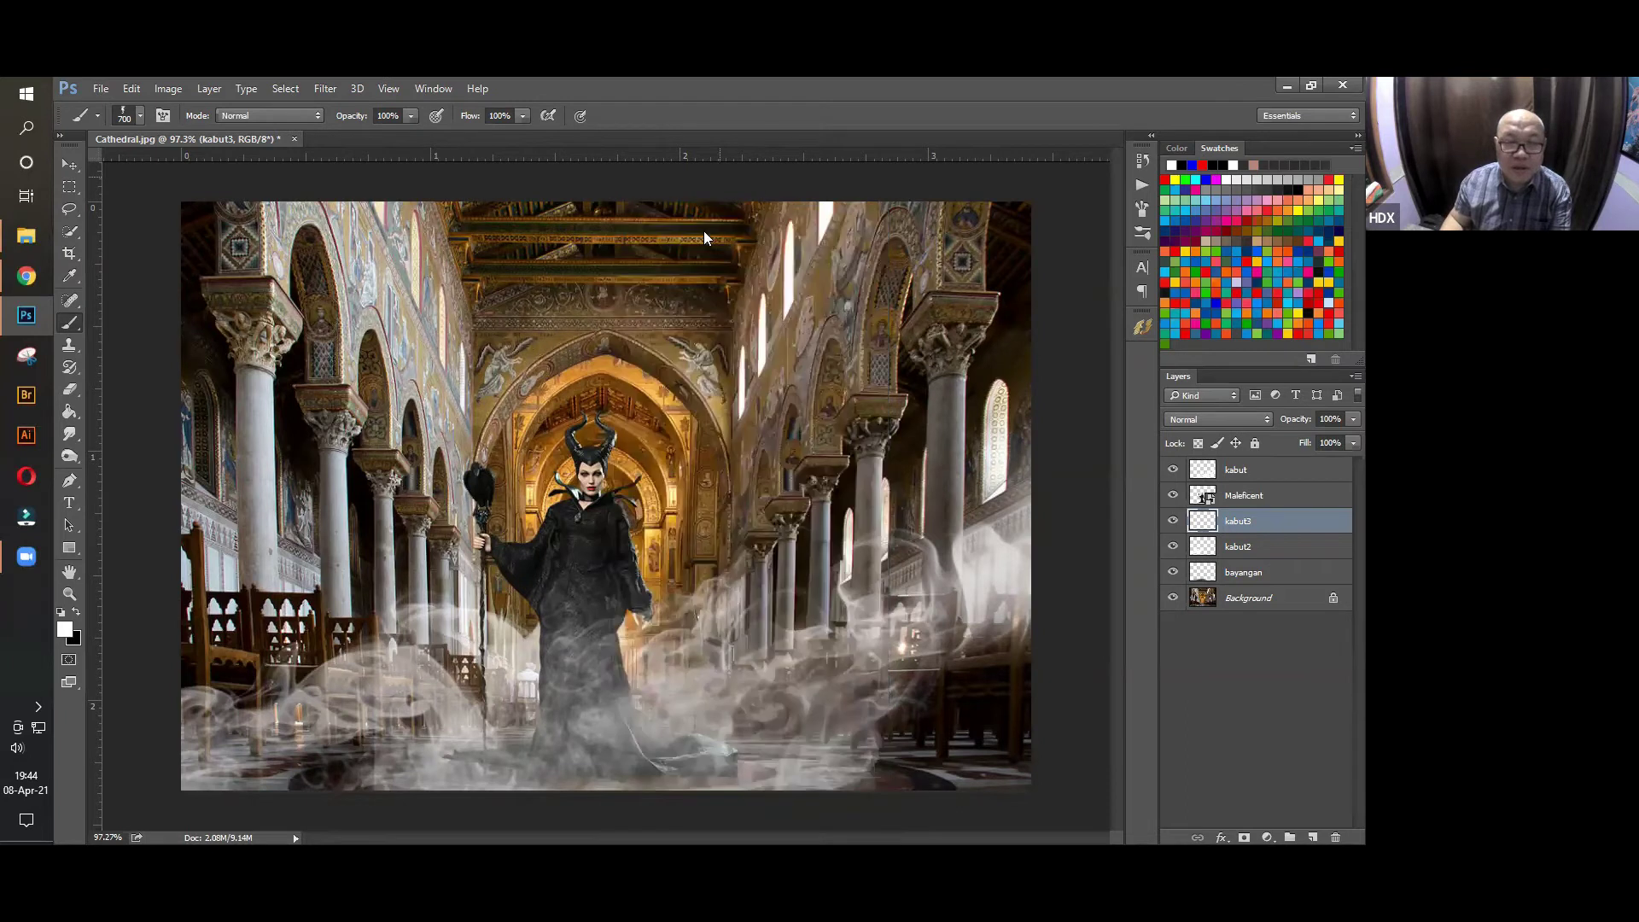
pyautogui.click(603, 483)
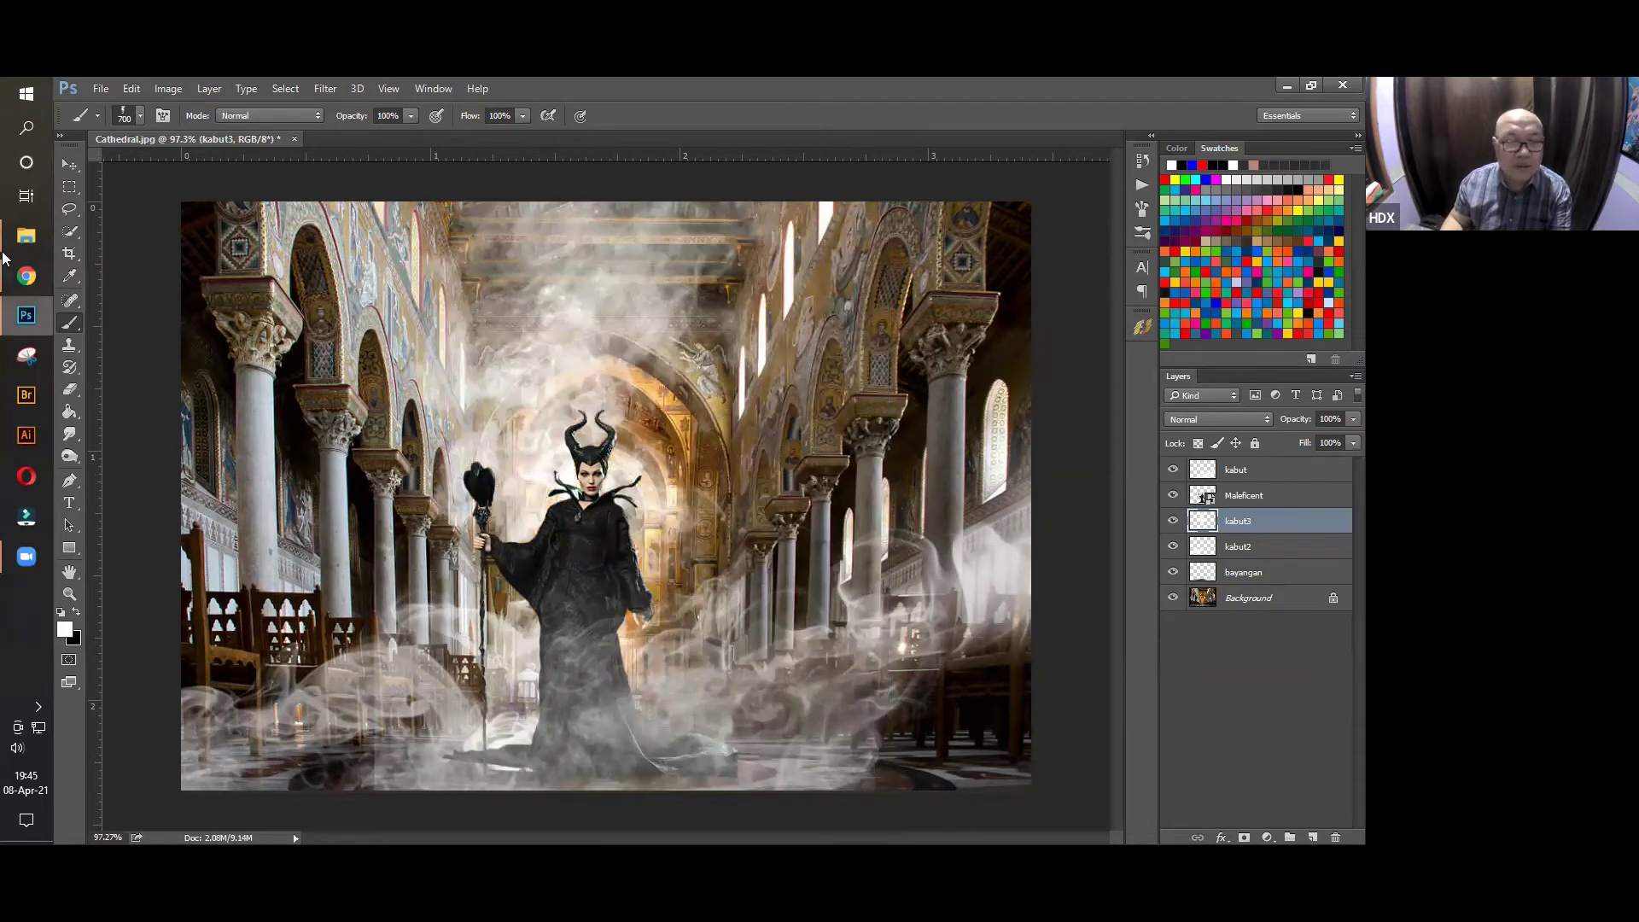
# Reposition the smoke column on kabut3 behind Maleficent and lower the layer's opacity to 68%
pyautogui.click(68, 165)
pyautogui.moveTo(582, 311); pyautogui.dragTo(649, 313)
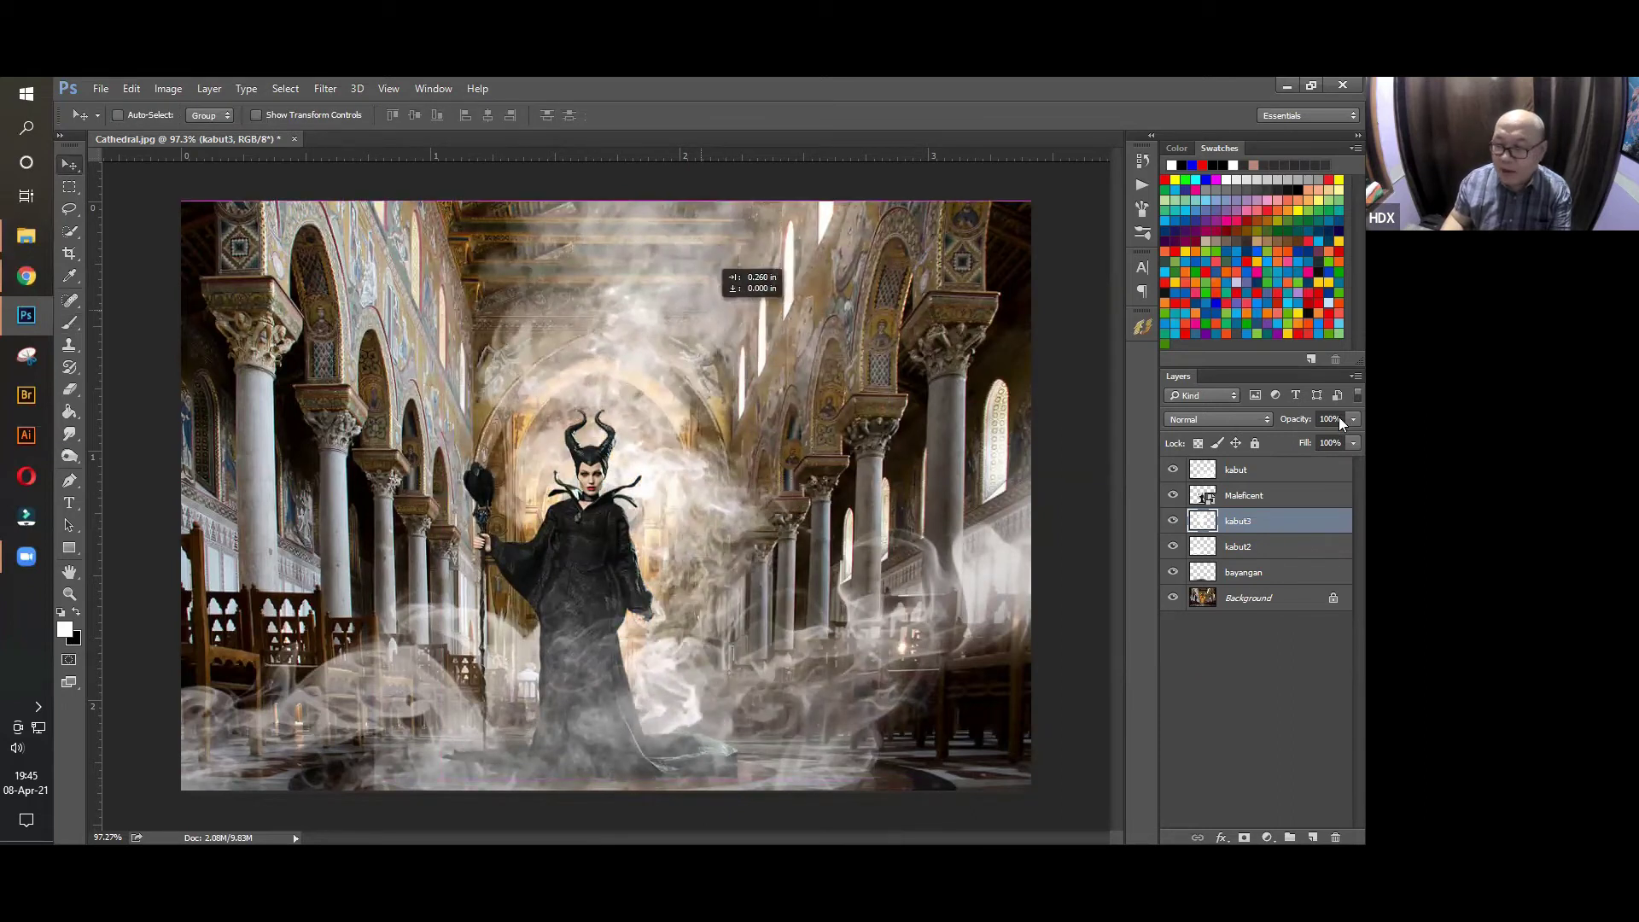
pyautogui.click(1353, 418)
pyautogui.moveTo(1356, 438); pyautogui.dragTo(1325, 437)
pyautogui.click(67, 169)
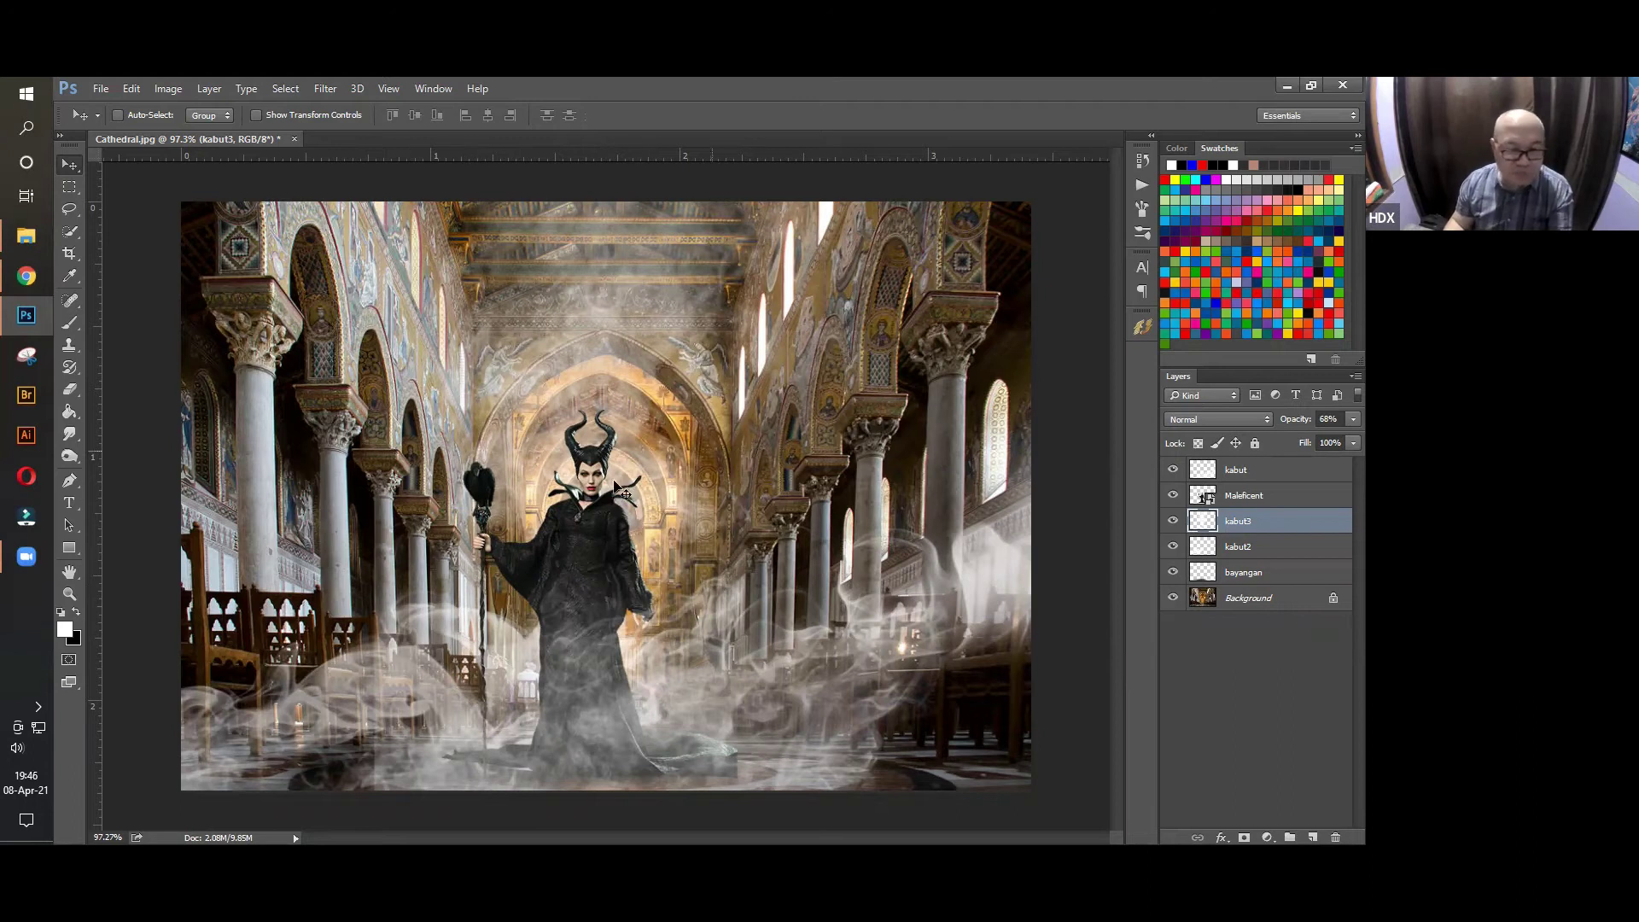
# Add a new layer above kabut and name it petir1
pyautogui.click(1275, 470)
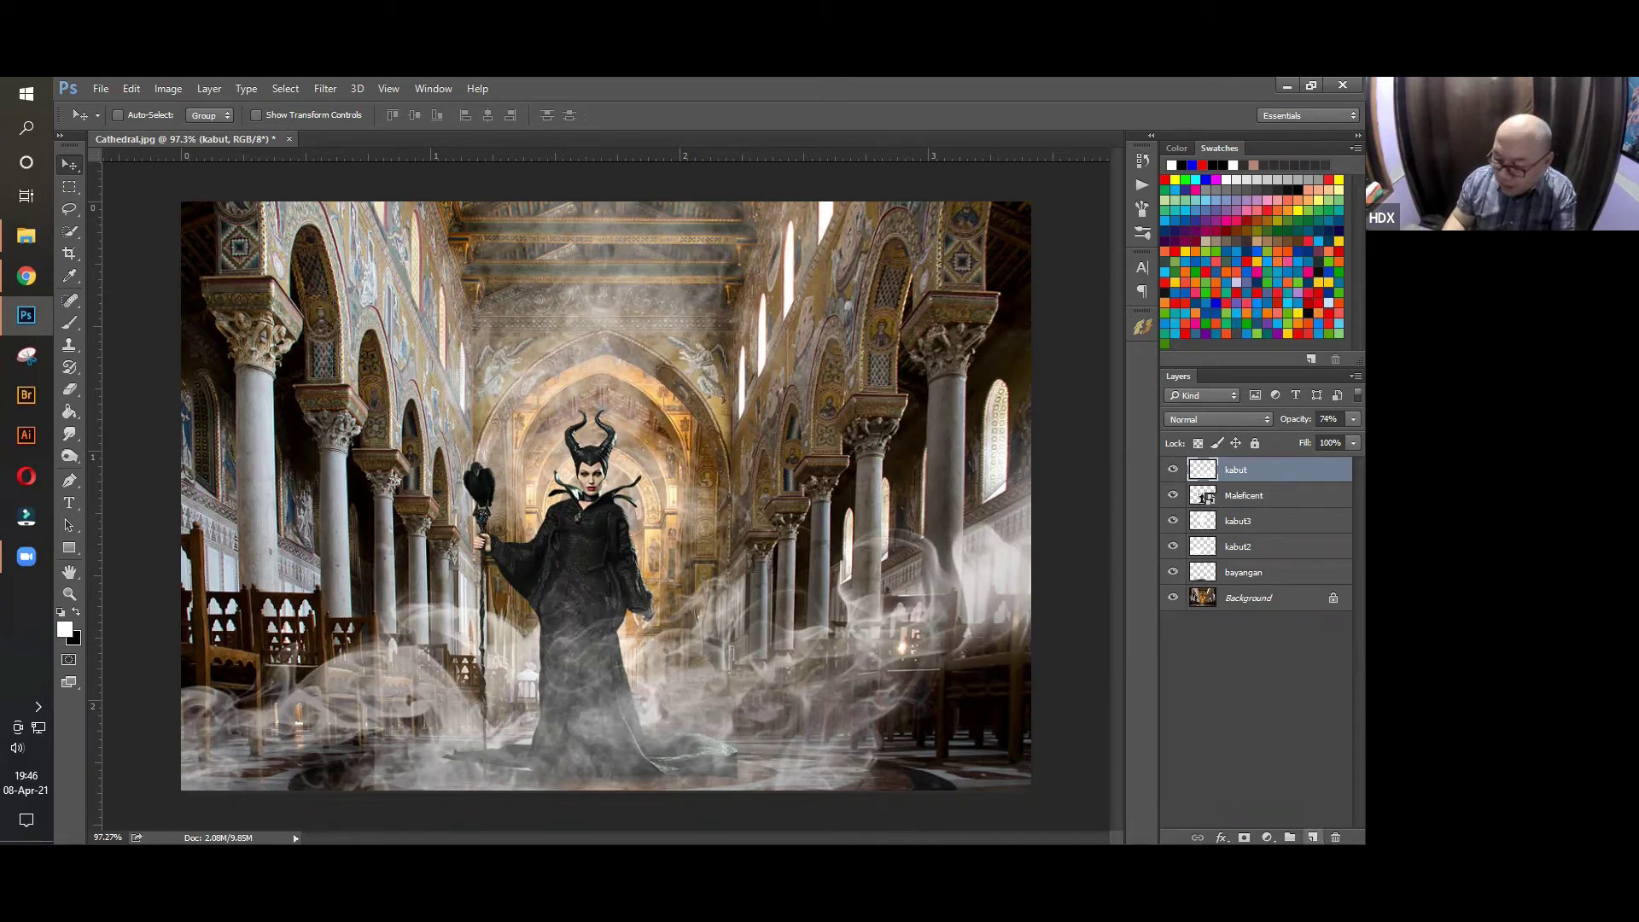
pyautogui.click(1312, 836)
pyautogui.doubleClick(1237, 472)
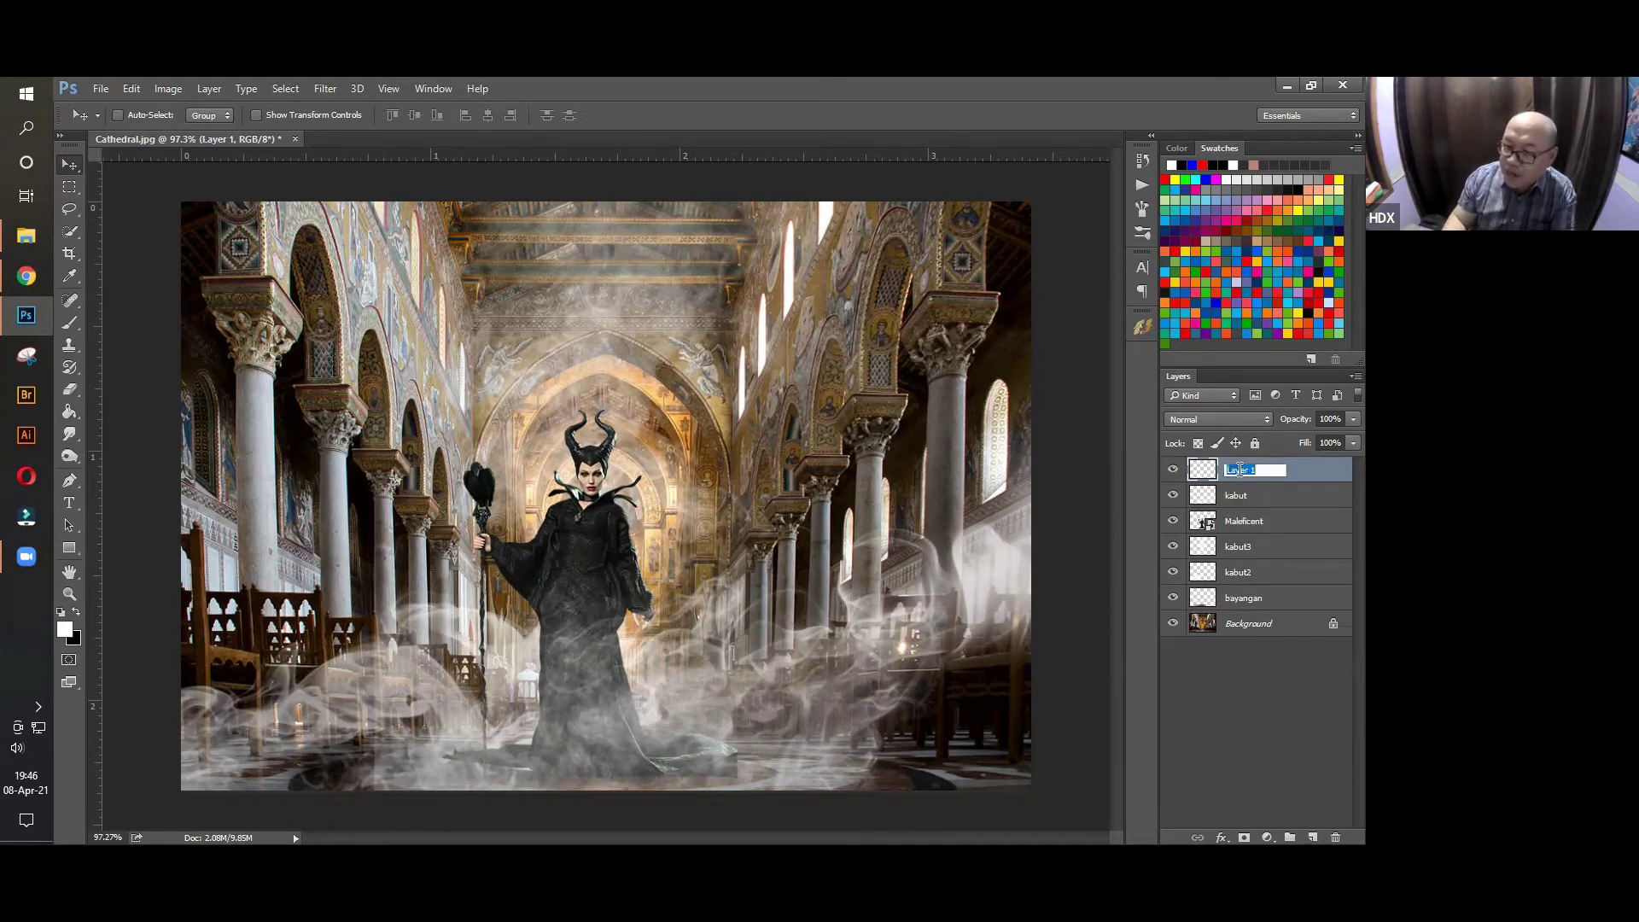
pyautogui.write('petir')
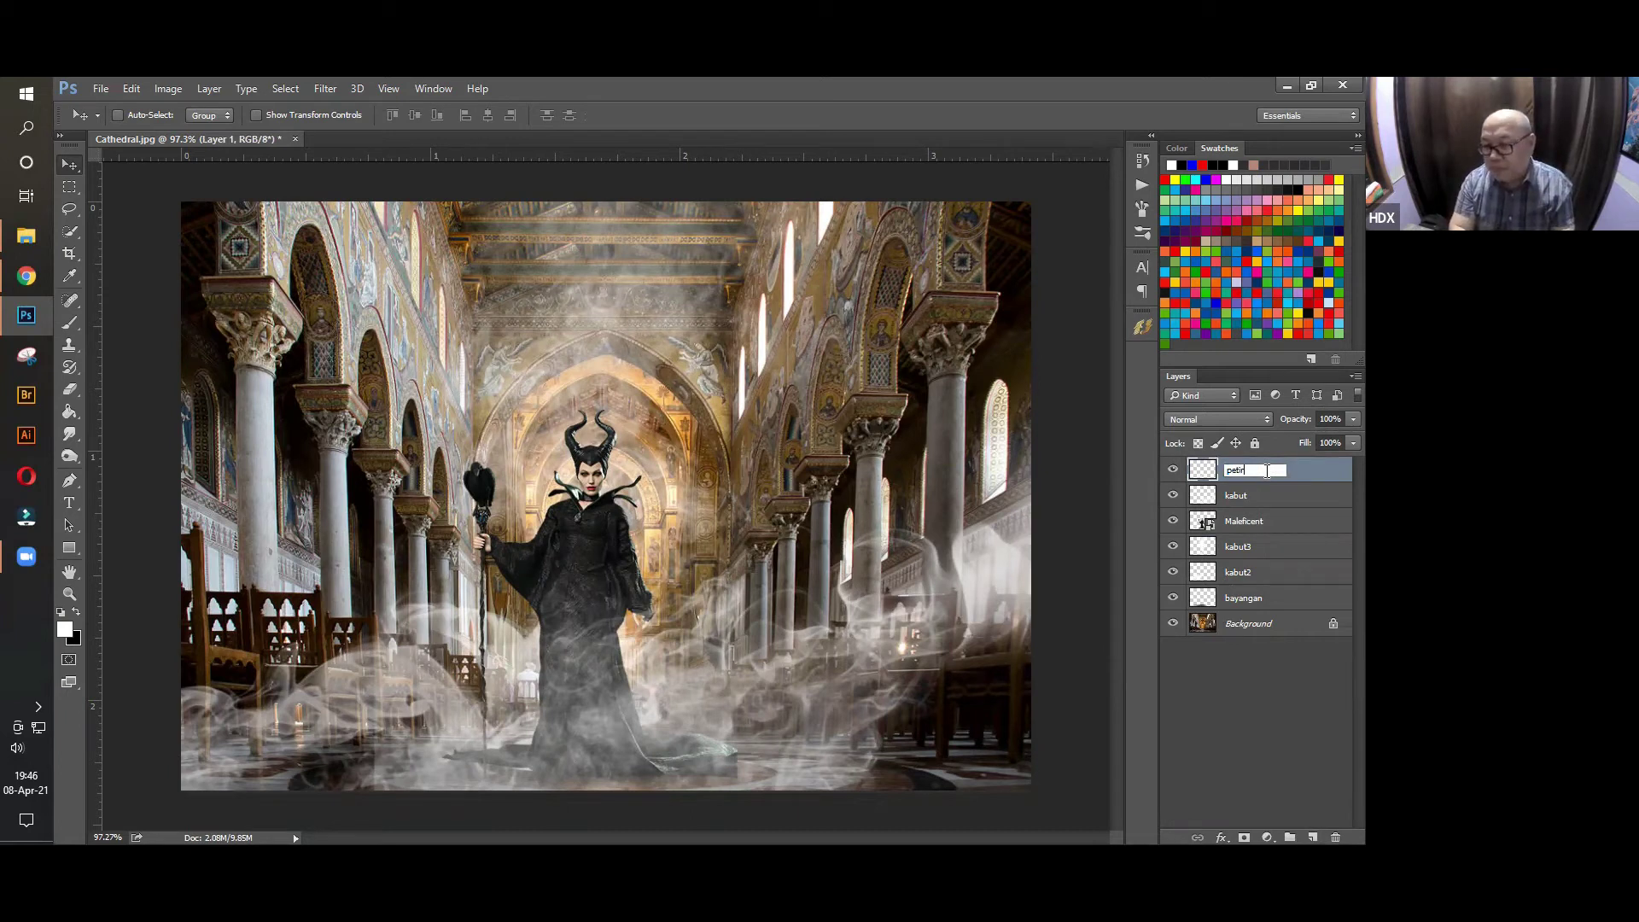
pyautogui.write('1')
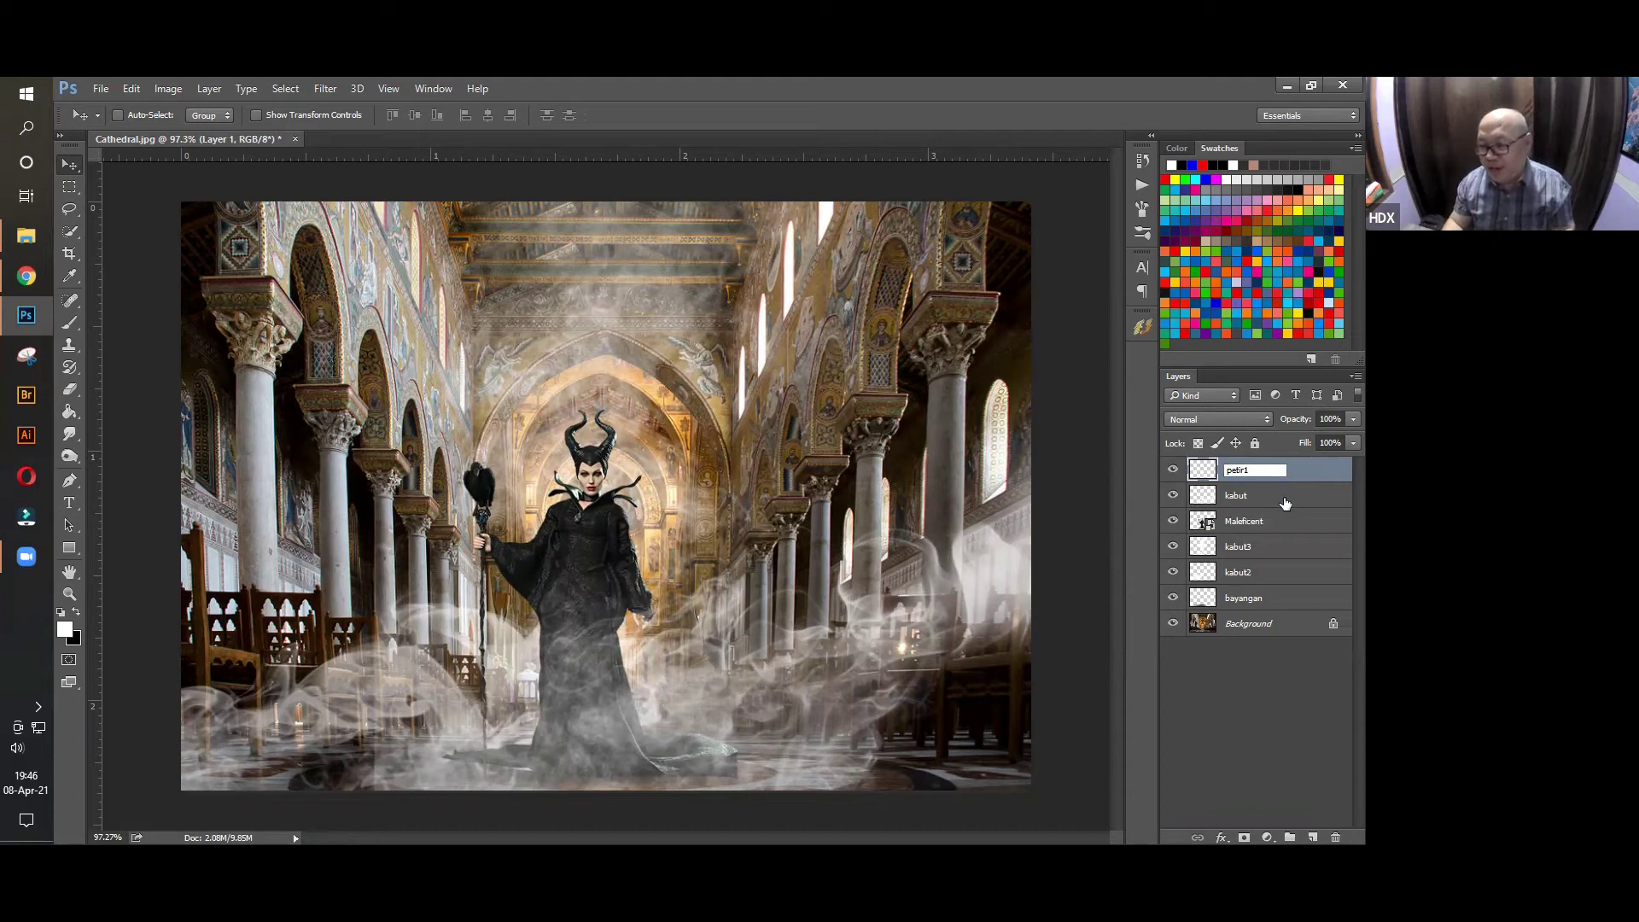
pyautogui.press('Return')
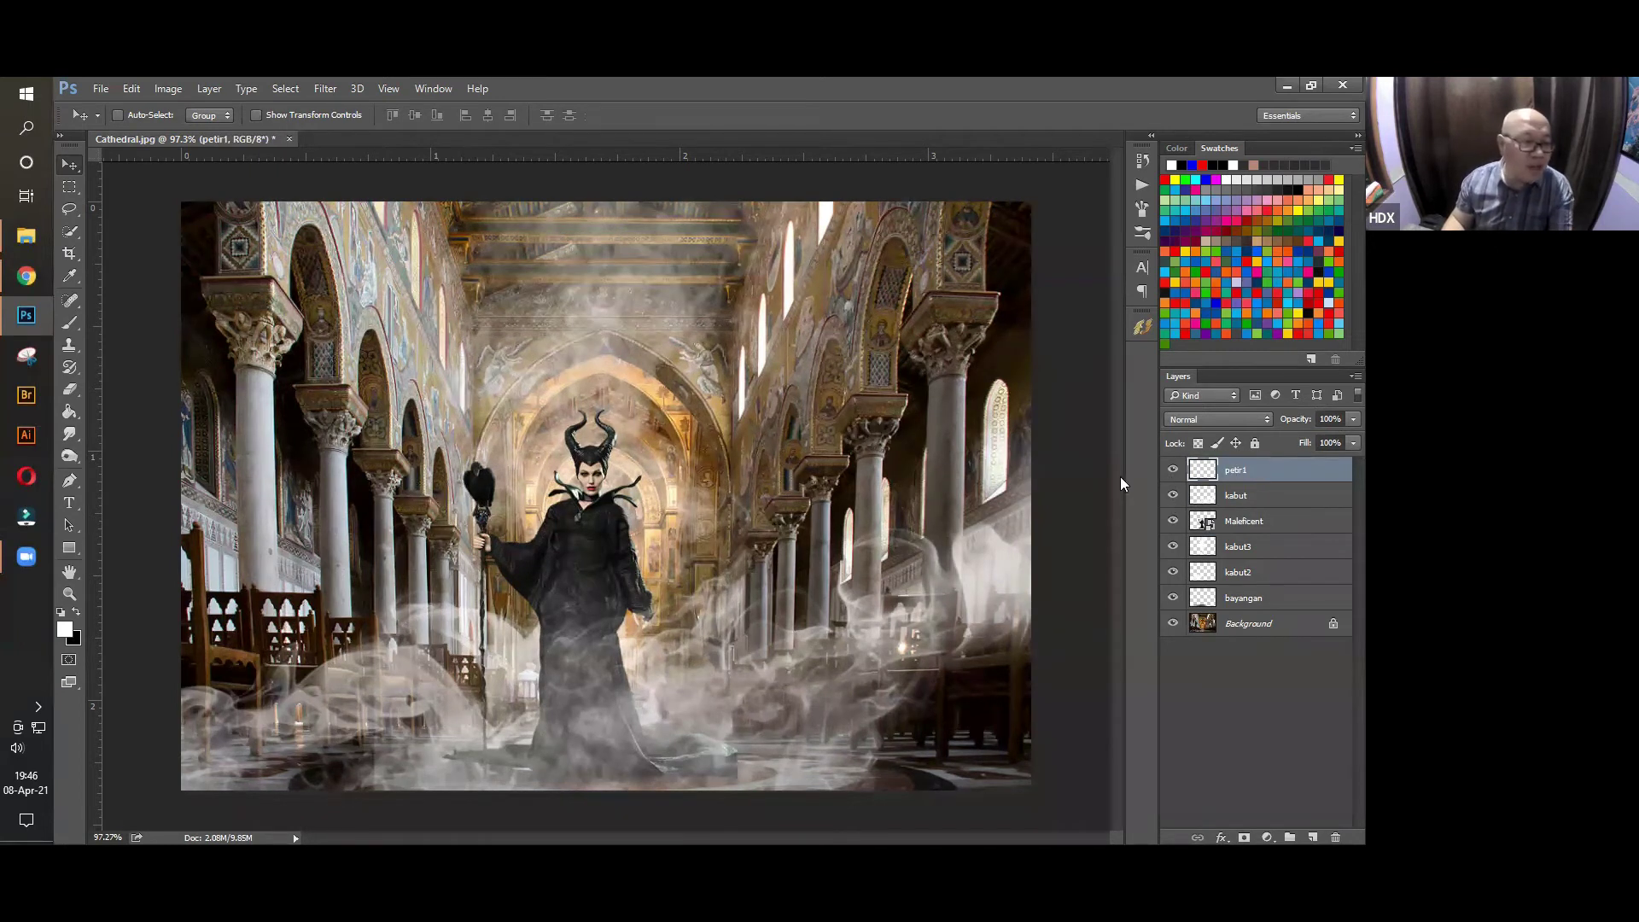
# Load the lightning_bolts_by_psdbox.com brush set from the PETIR folder into the brush presets
pyautogui.click(72, 326)
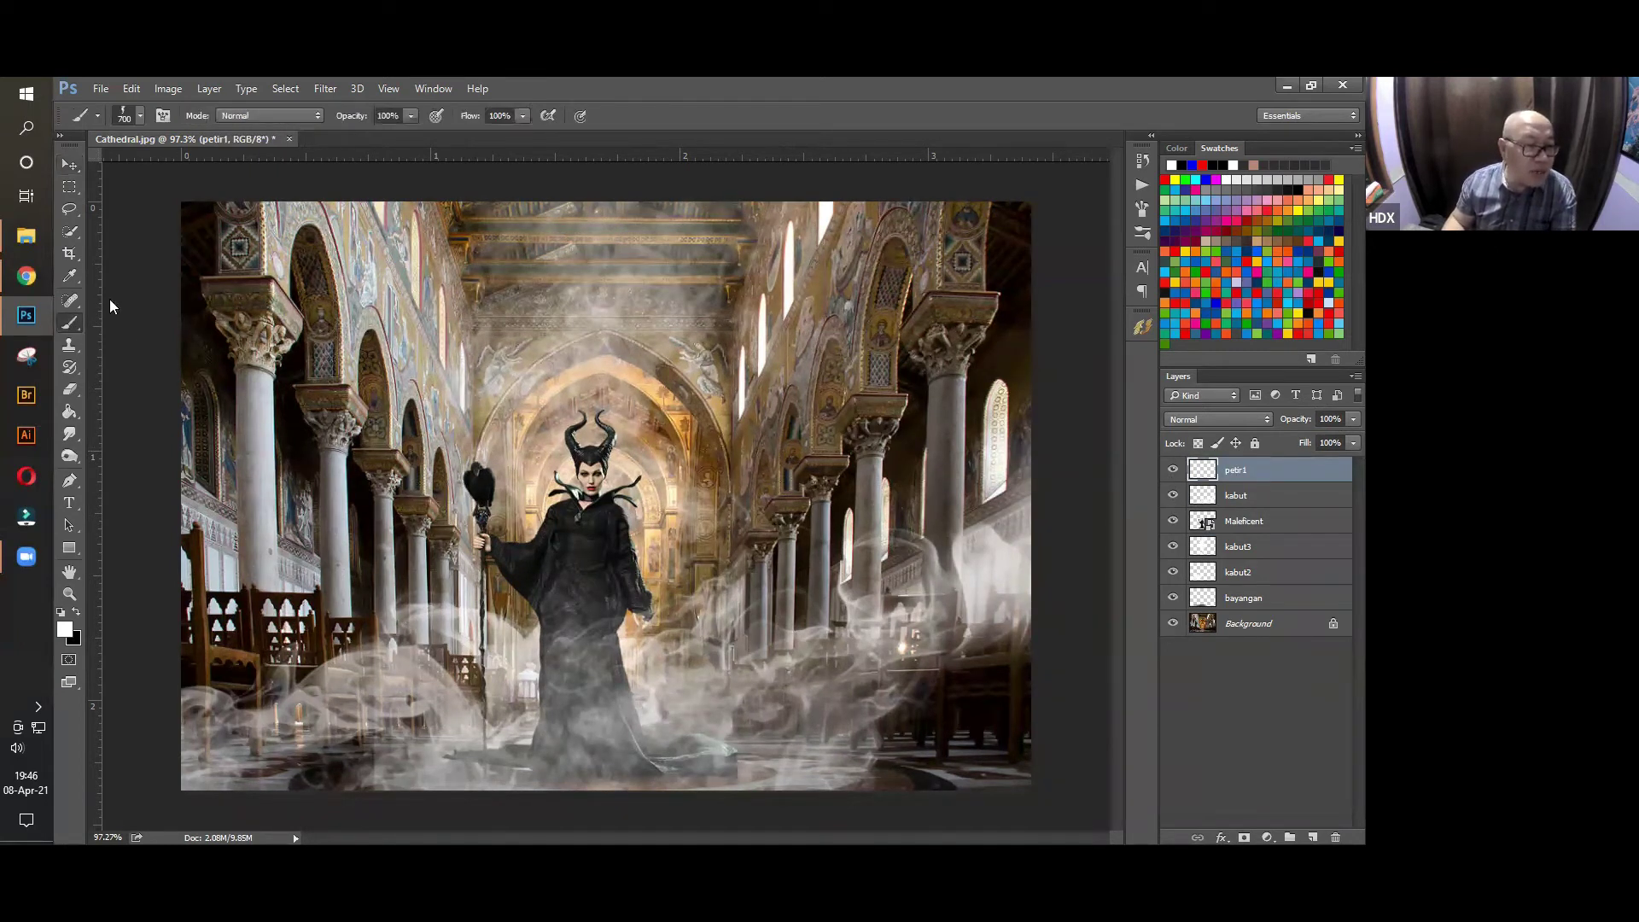
pyautogui.click(140, 115)
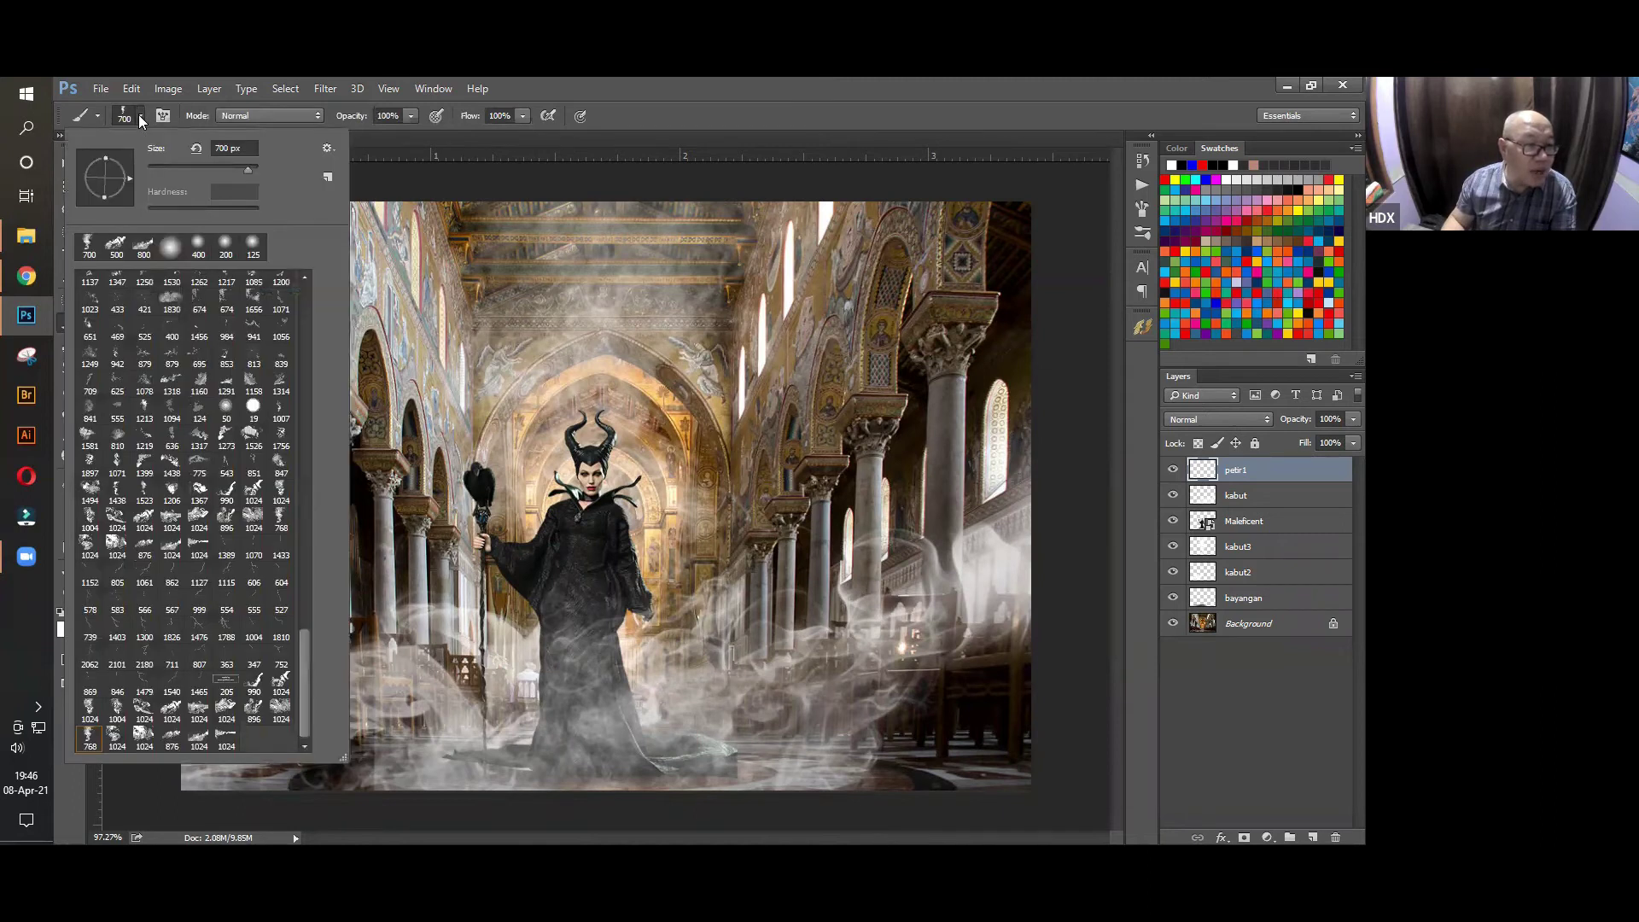
pyautogui.click(328, 149)
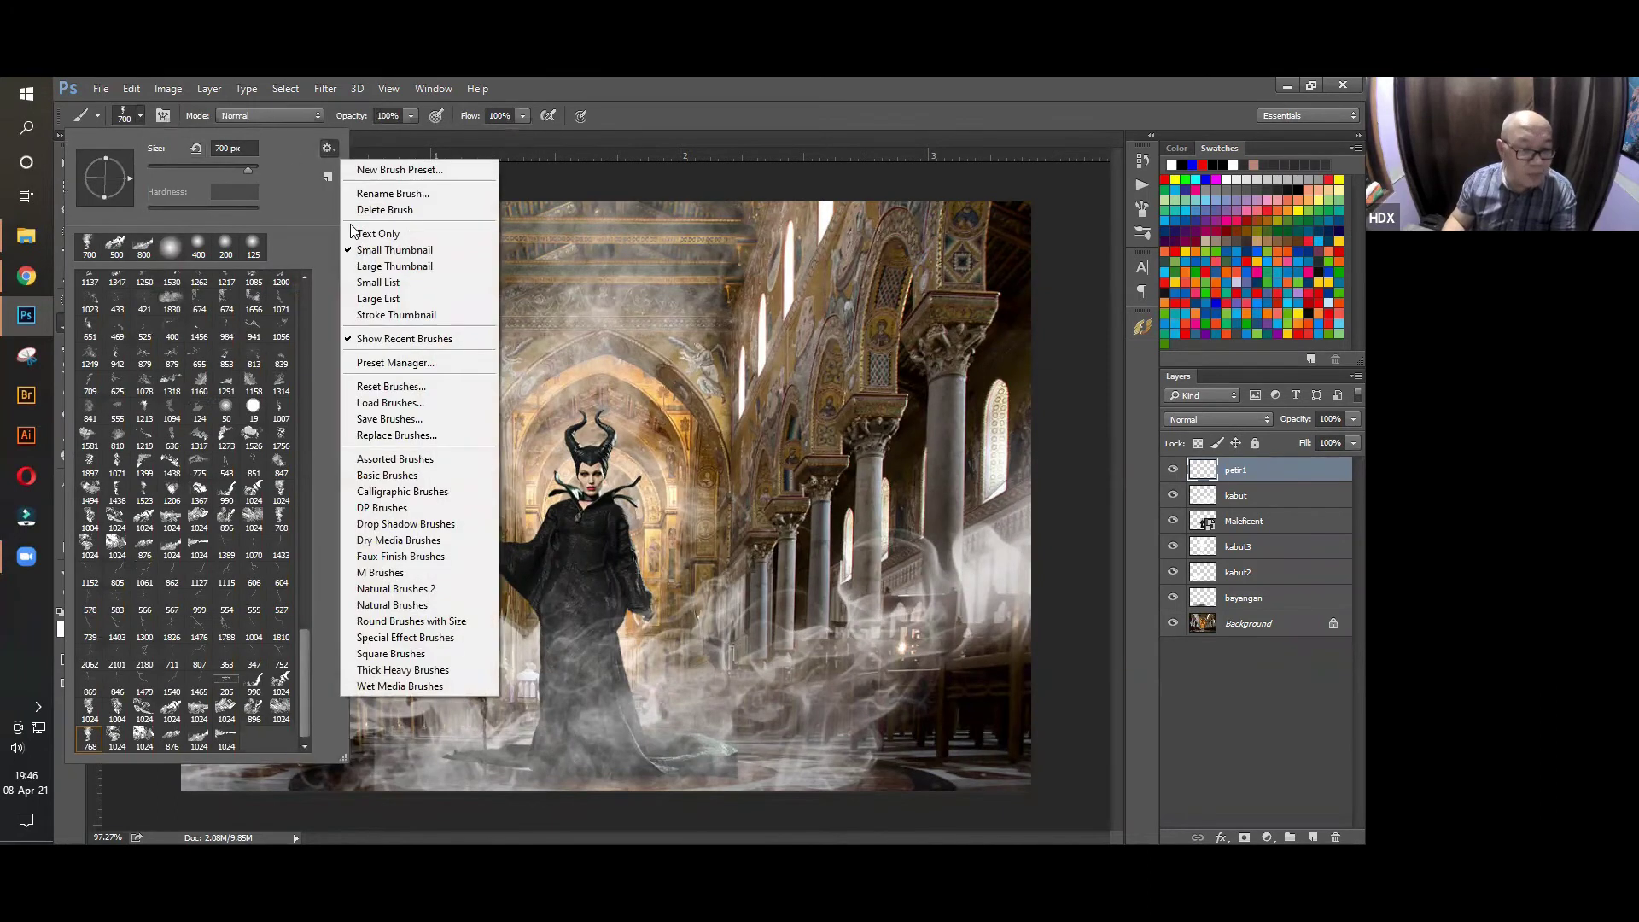
pyautogui.click(409, 403)
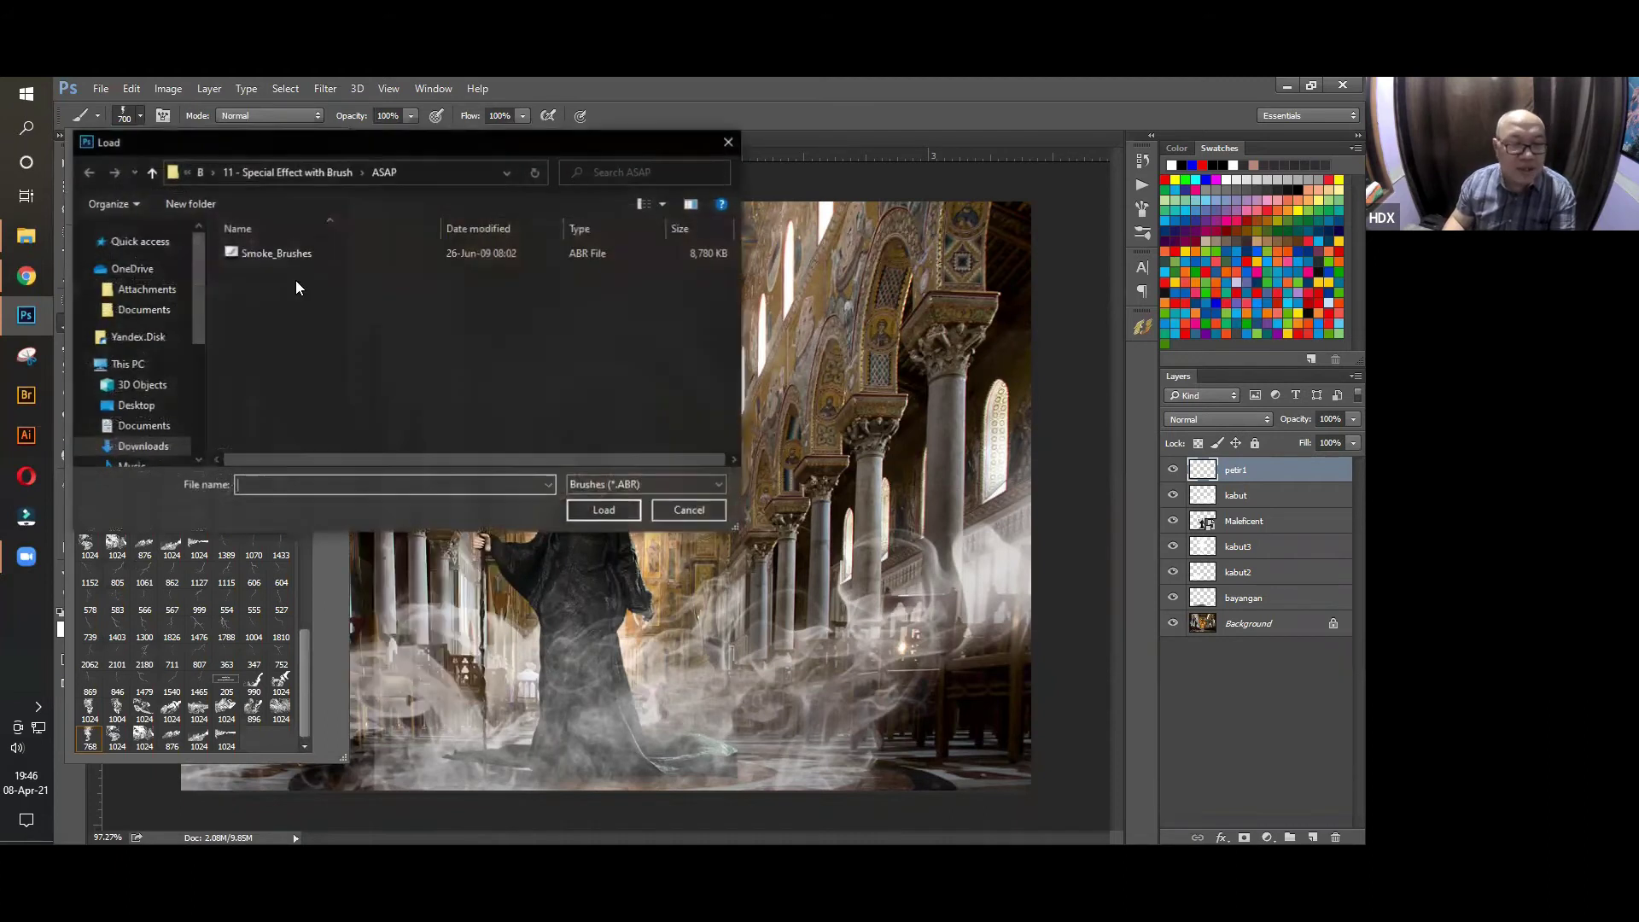
pyautogui.click(333, 171)
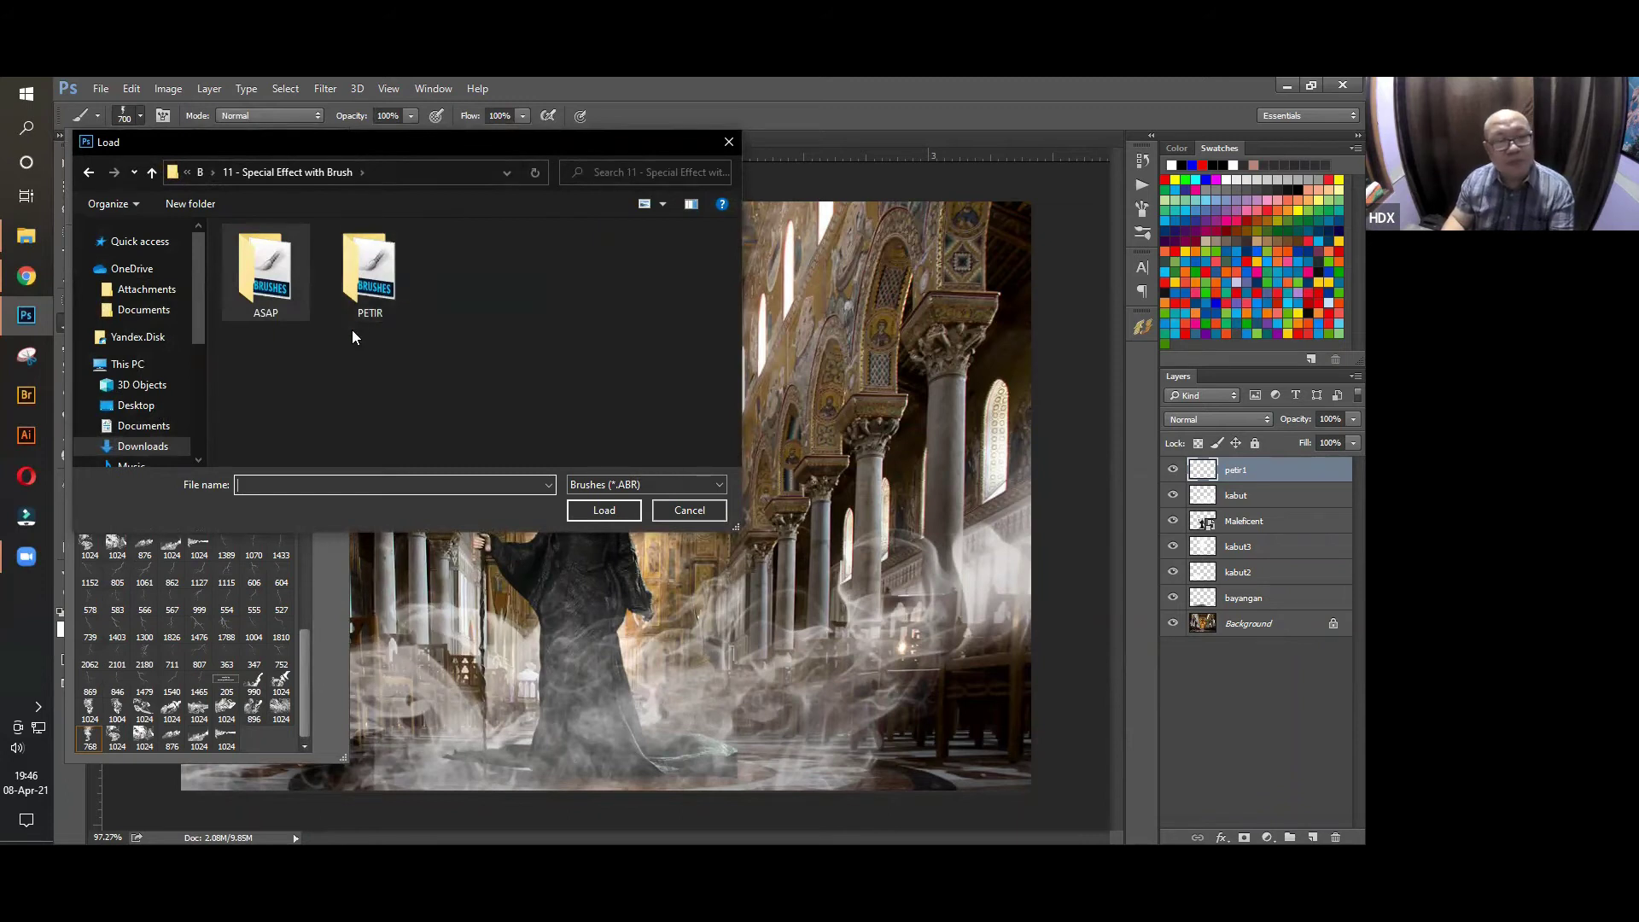
pyautogui.doubleClick(376, 282)
pyautogui.click(279, 256)
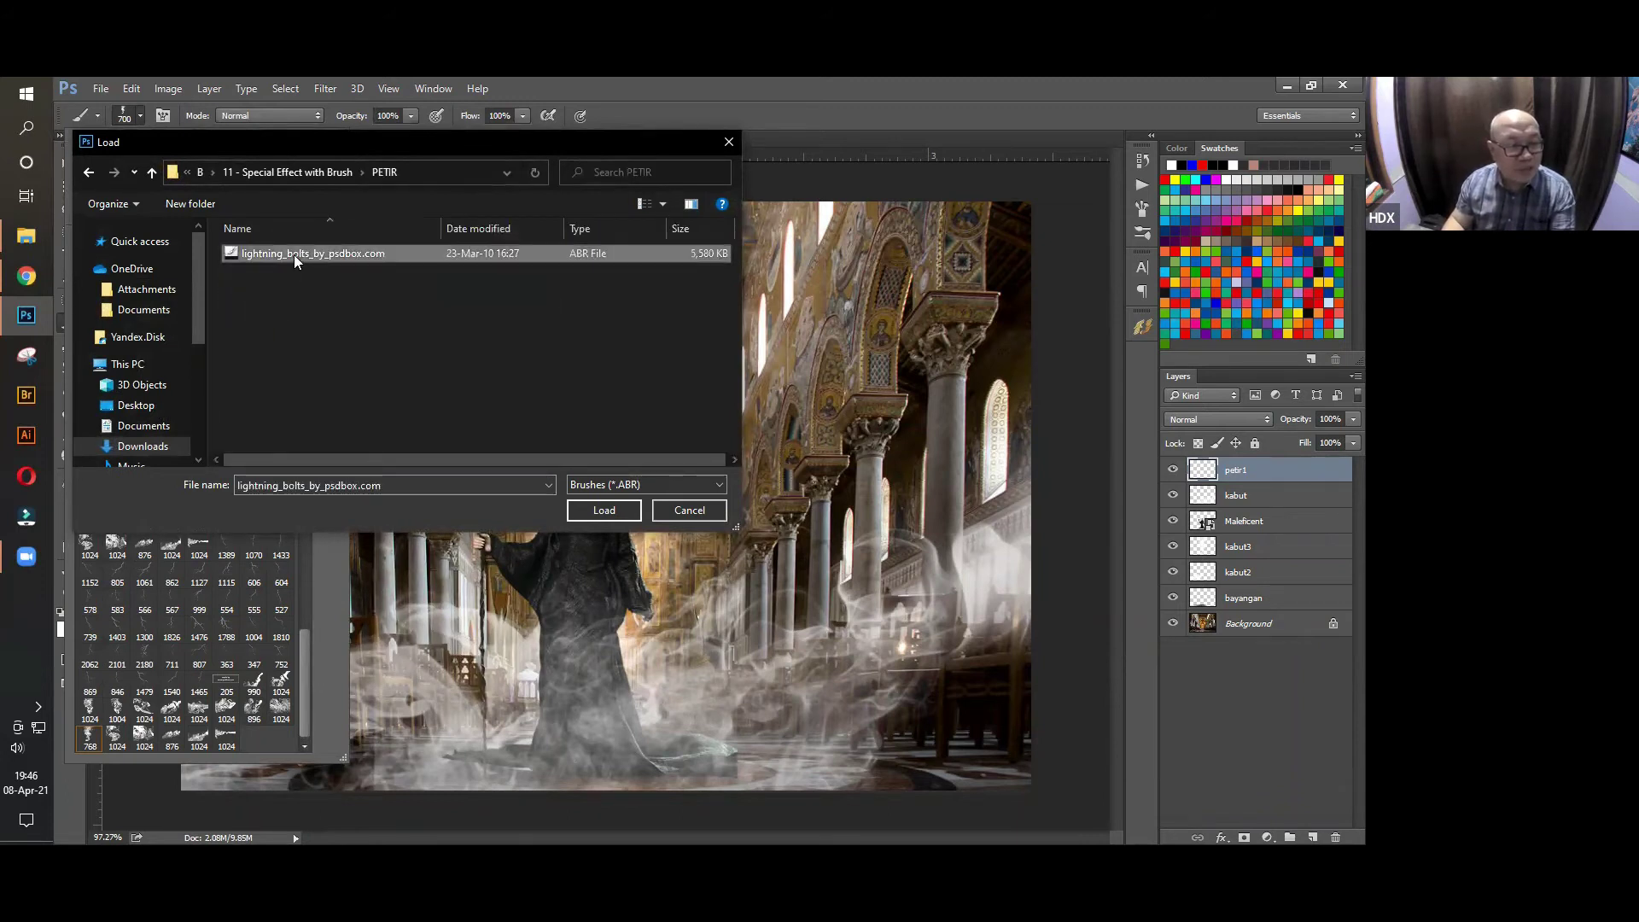
pyautogui.click(606, 511)
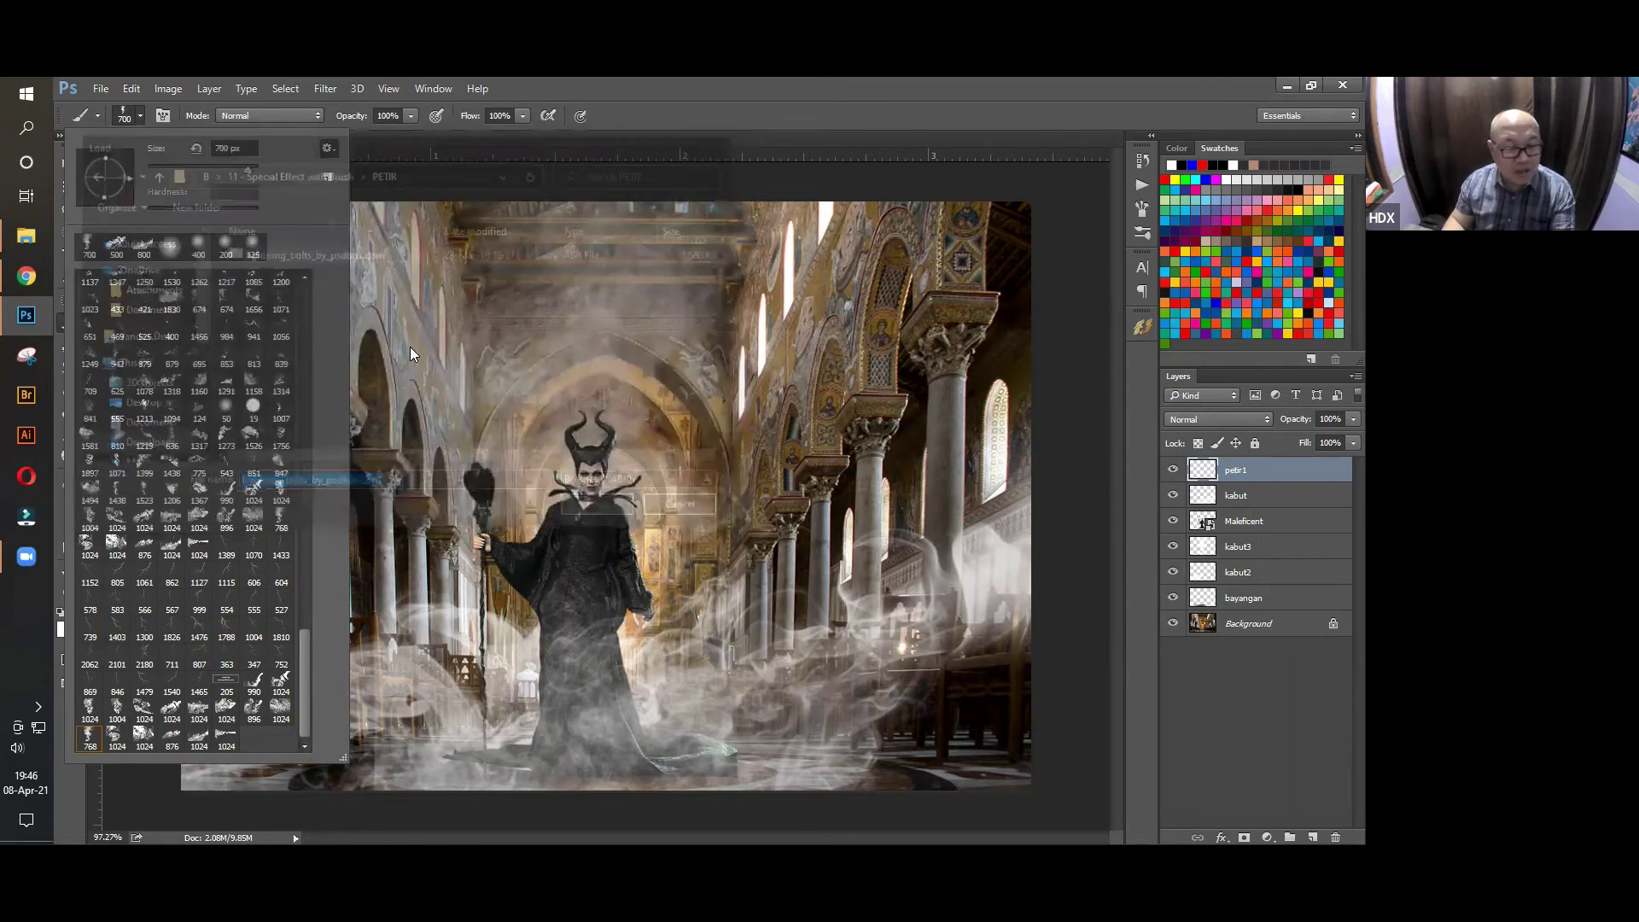
# Choose the 1476 px lightning brush among the newly loaded presets and reduce its size to 600 px
pyautogui.moveTo(304, 628); pyautogui.dragTo(304, 668)
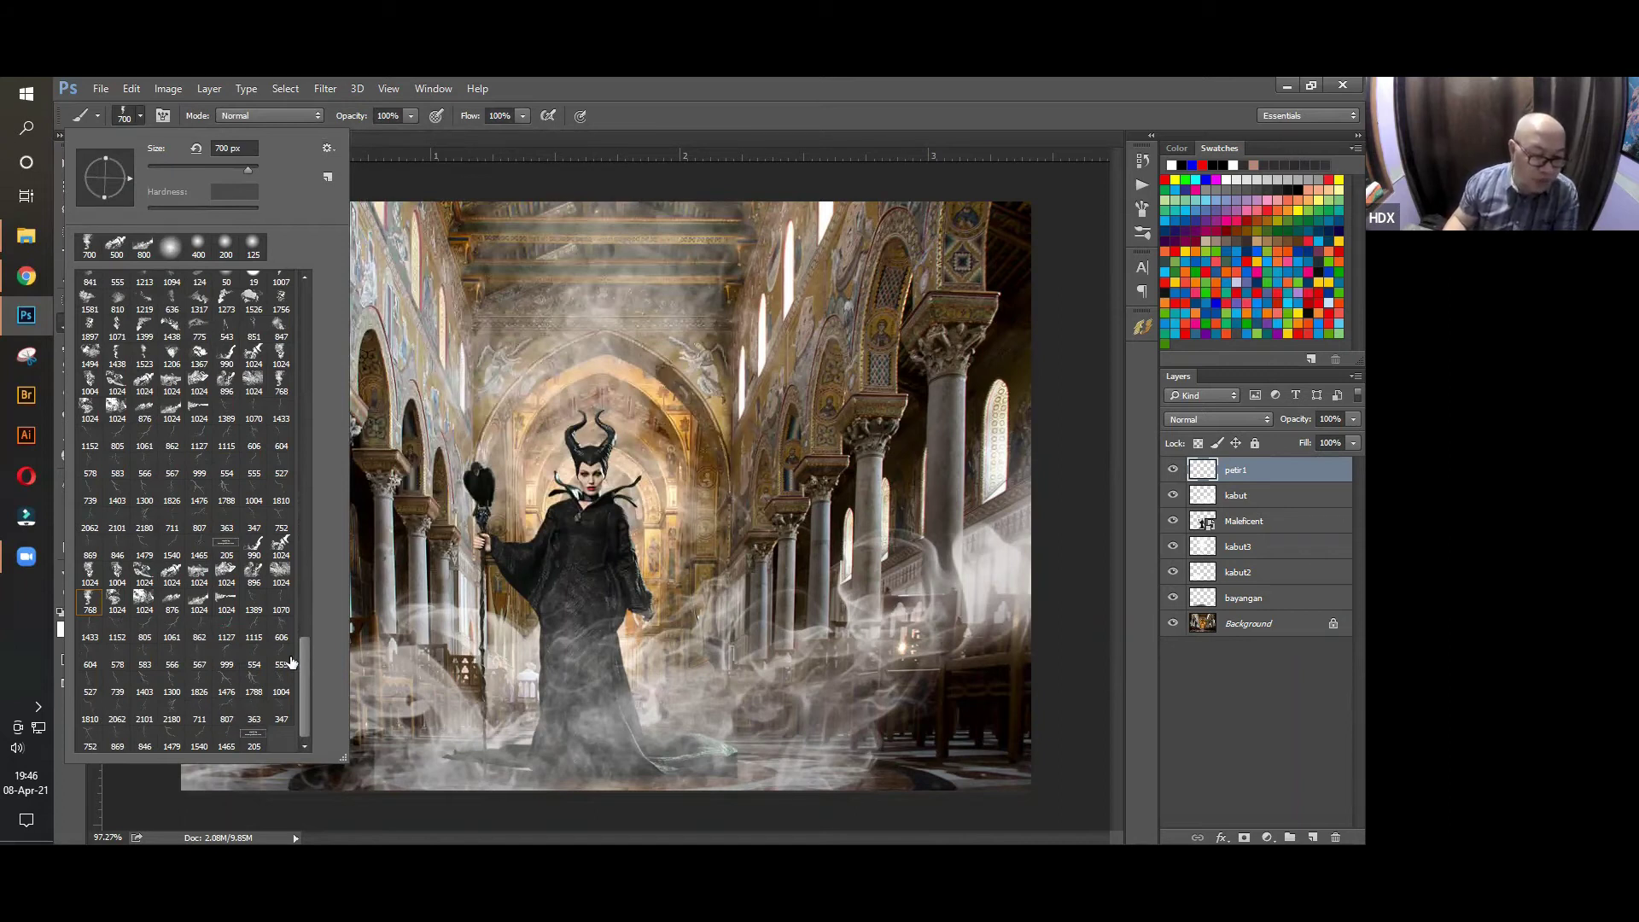
pyautogui.click(226, 685)
pyautogui.click(697, 178)
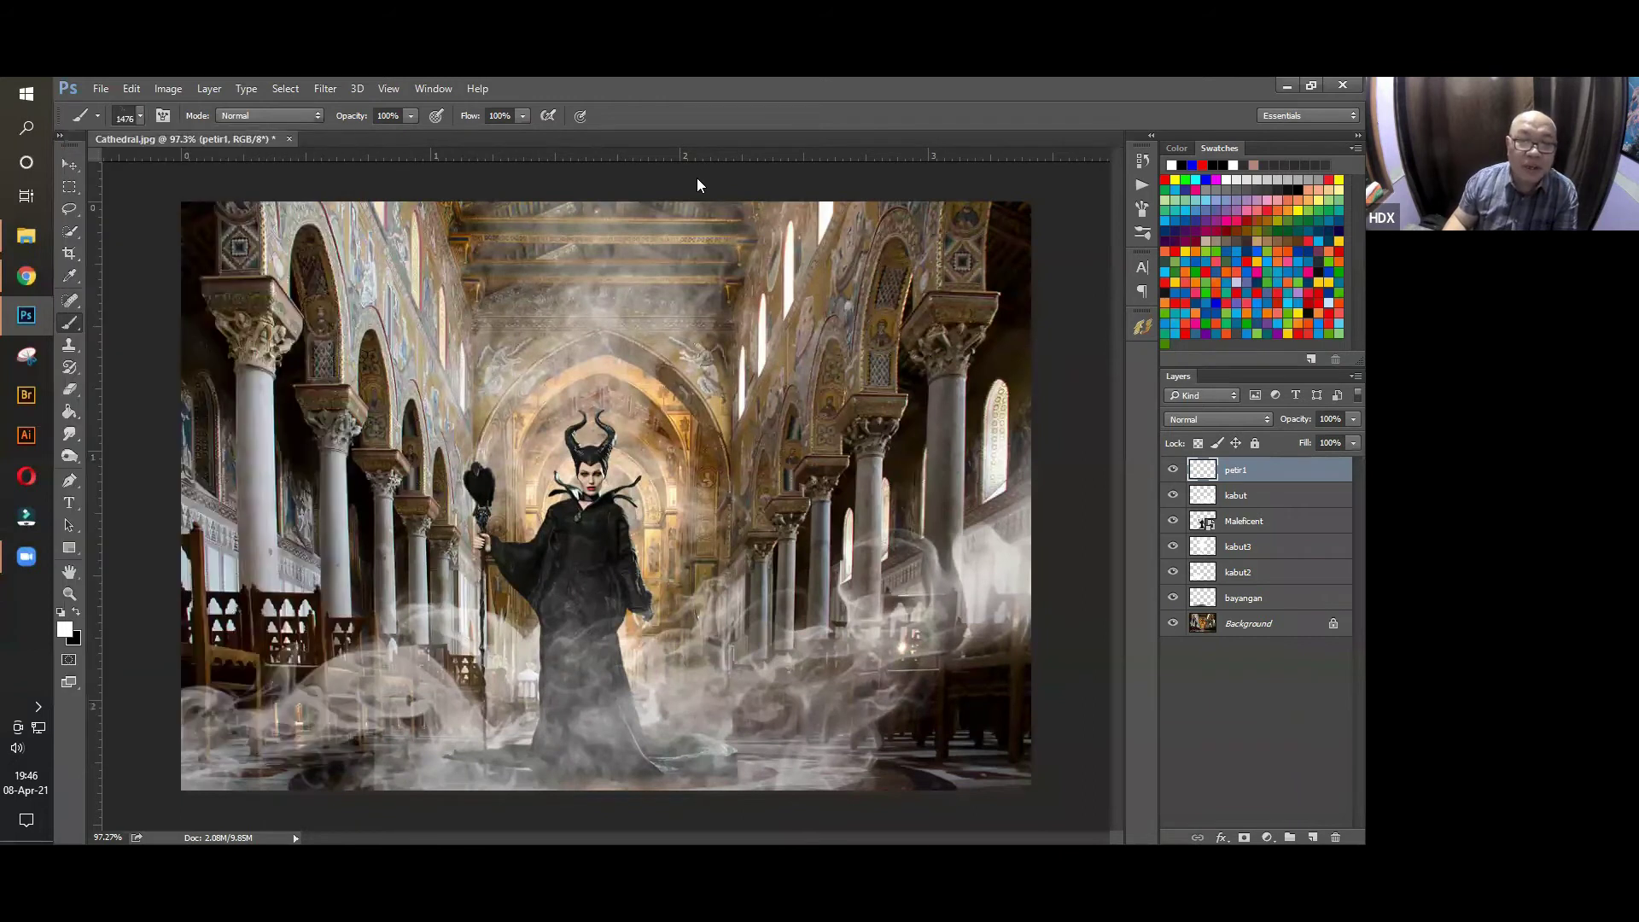
pyautogui.press('[')
pyautogui.press('[')
pyautogui.press('[')
pyautogui.press('[')
pyautogui.press('[')
pyautogui.press('[')
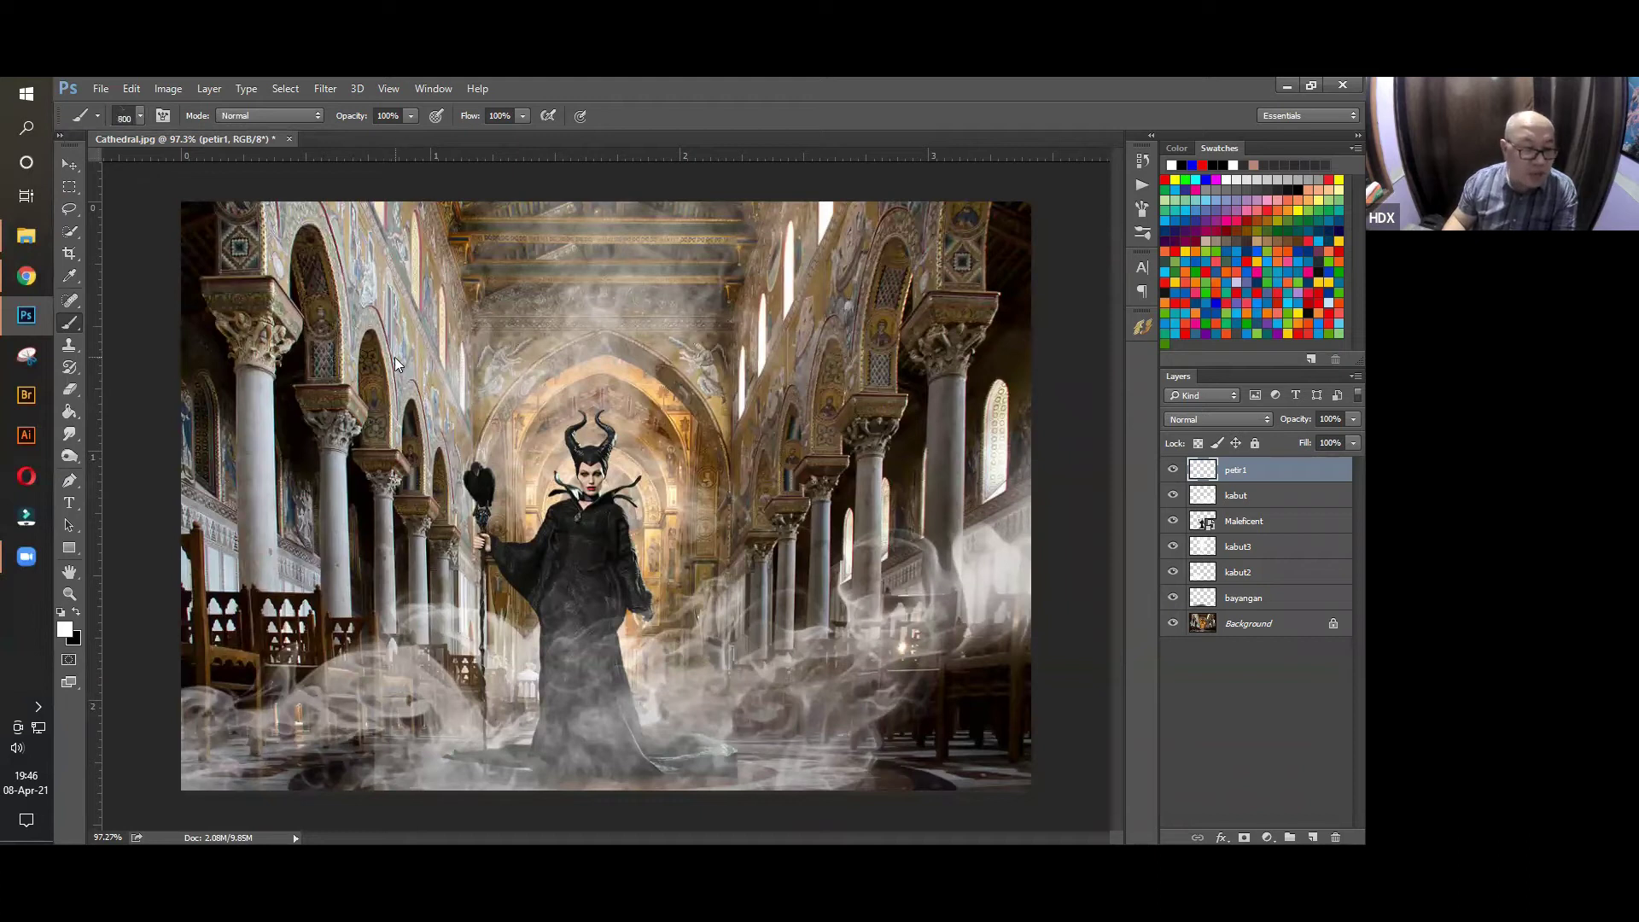
pyautogui.press(']')
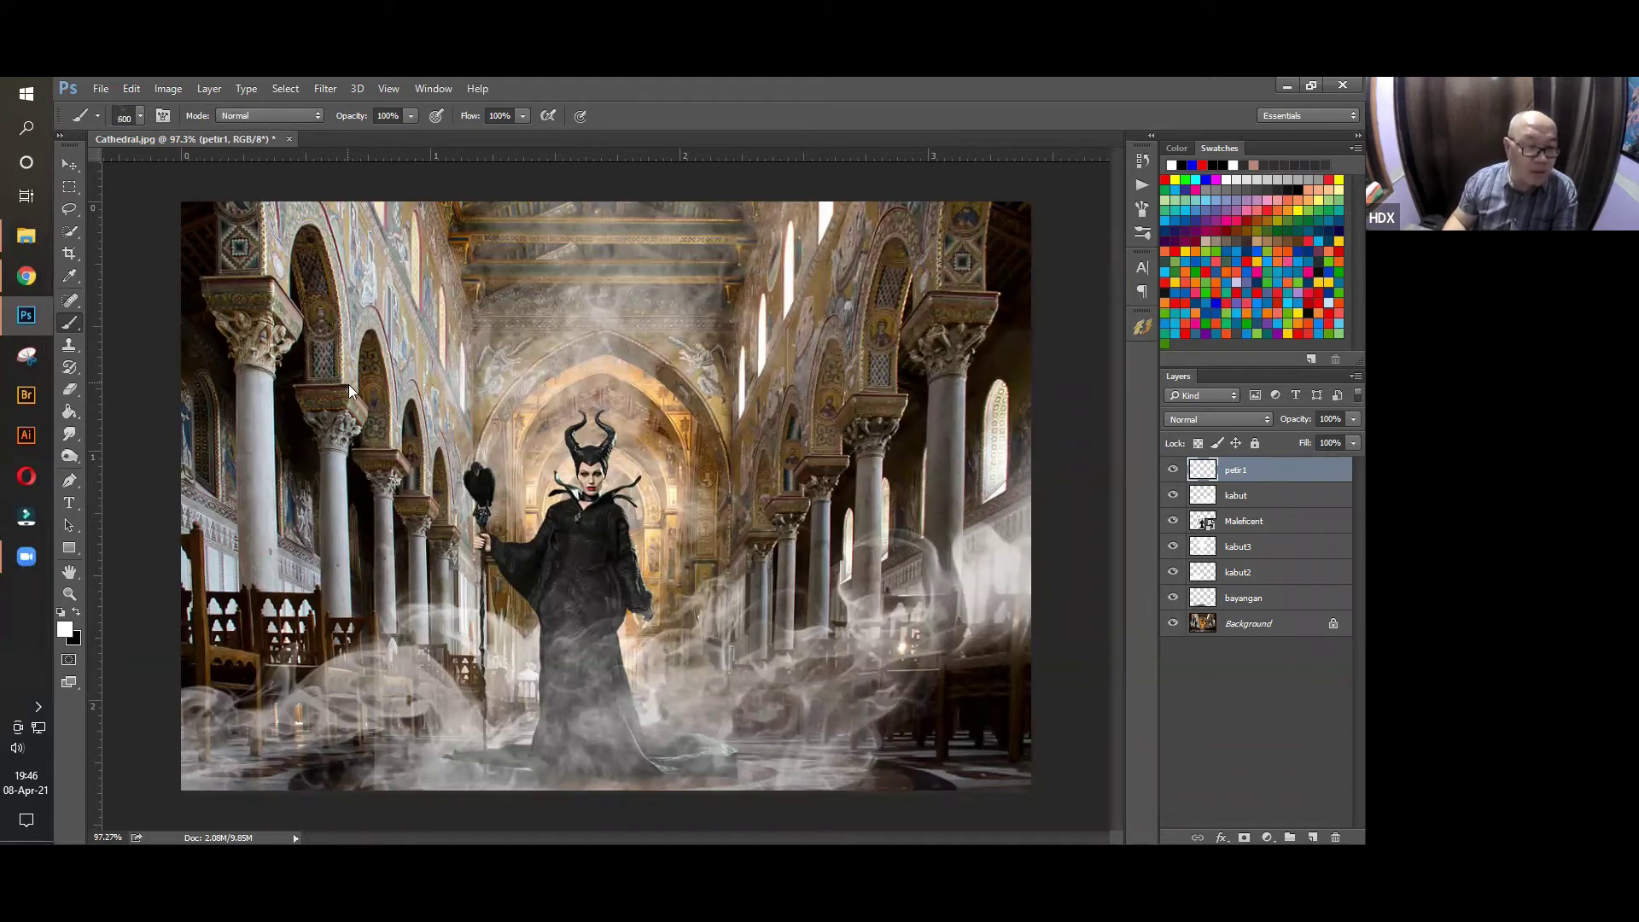
# Set the foreground color to yellow #fce204 and stamp a lightning bolt on petir1 from the image's upper-left corner down to Maleficent
pyautogui.click(68, 630)
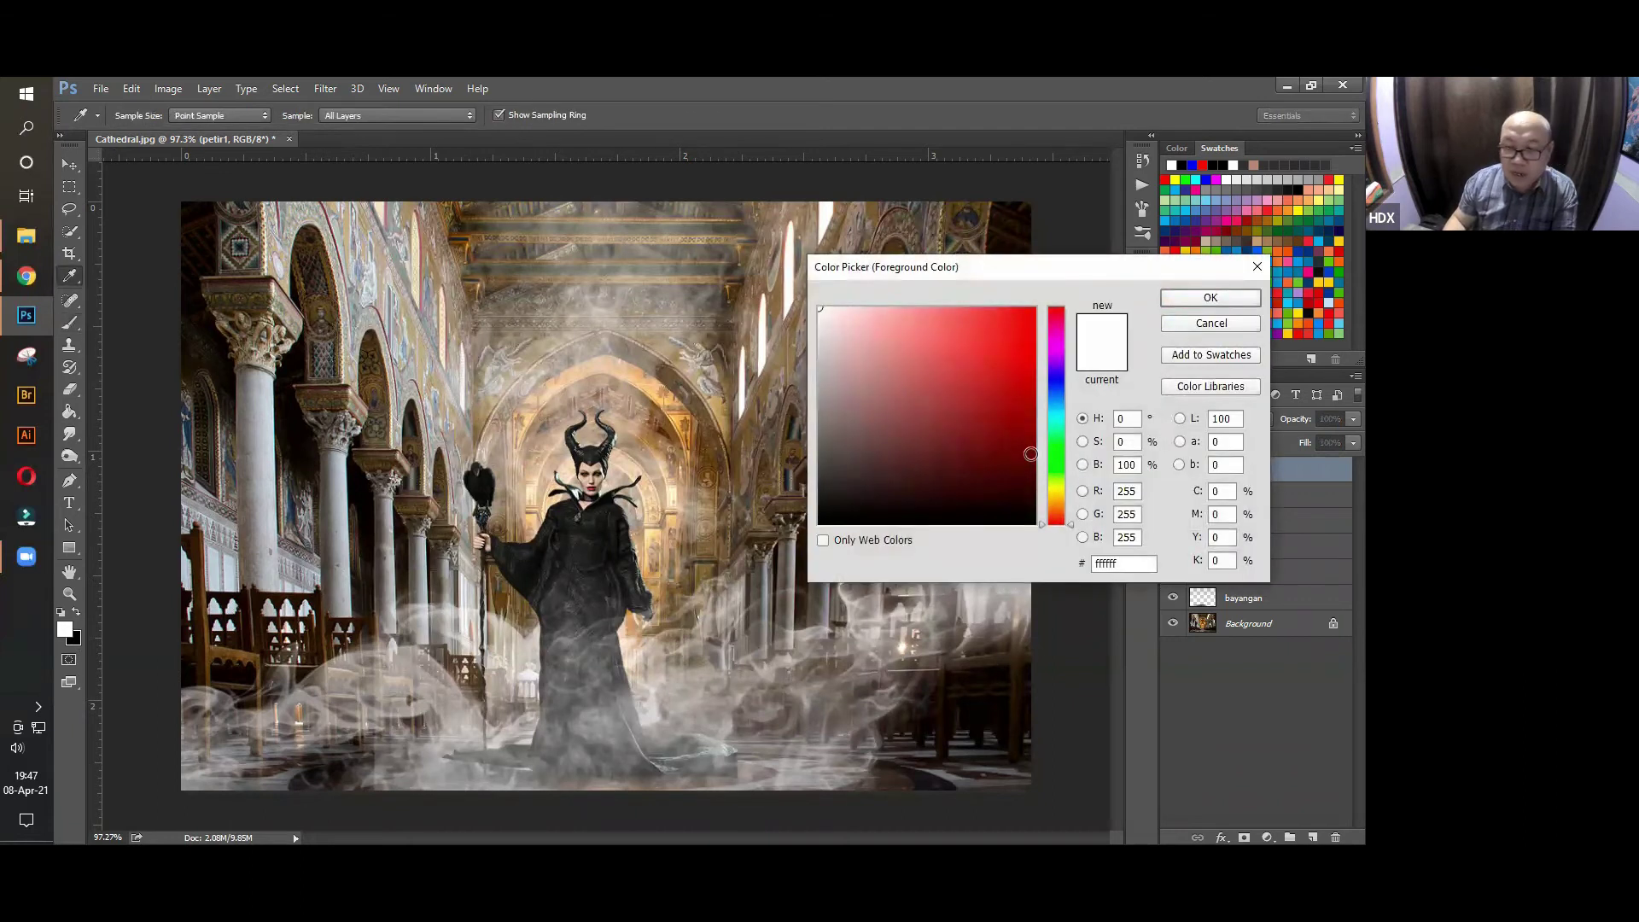
pyautogui.click(1056, 488)
pyautogui.click(1064, 496)
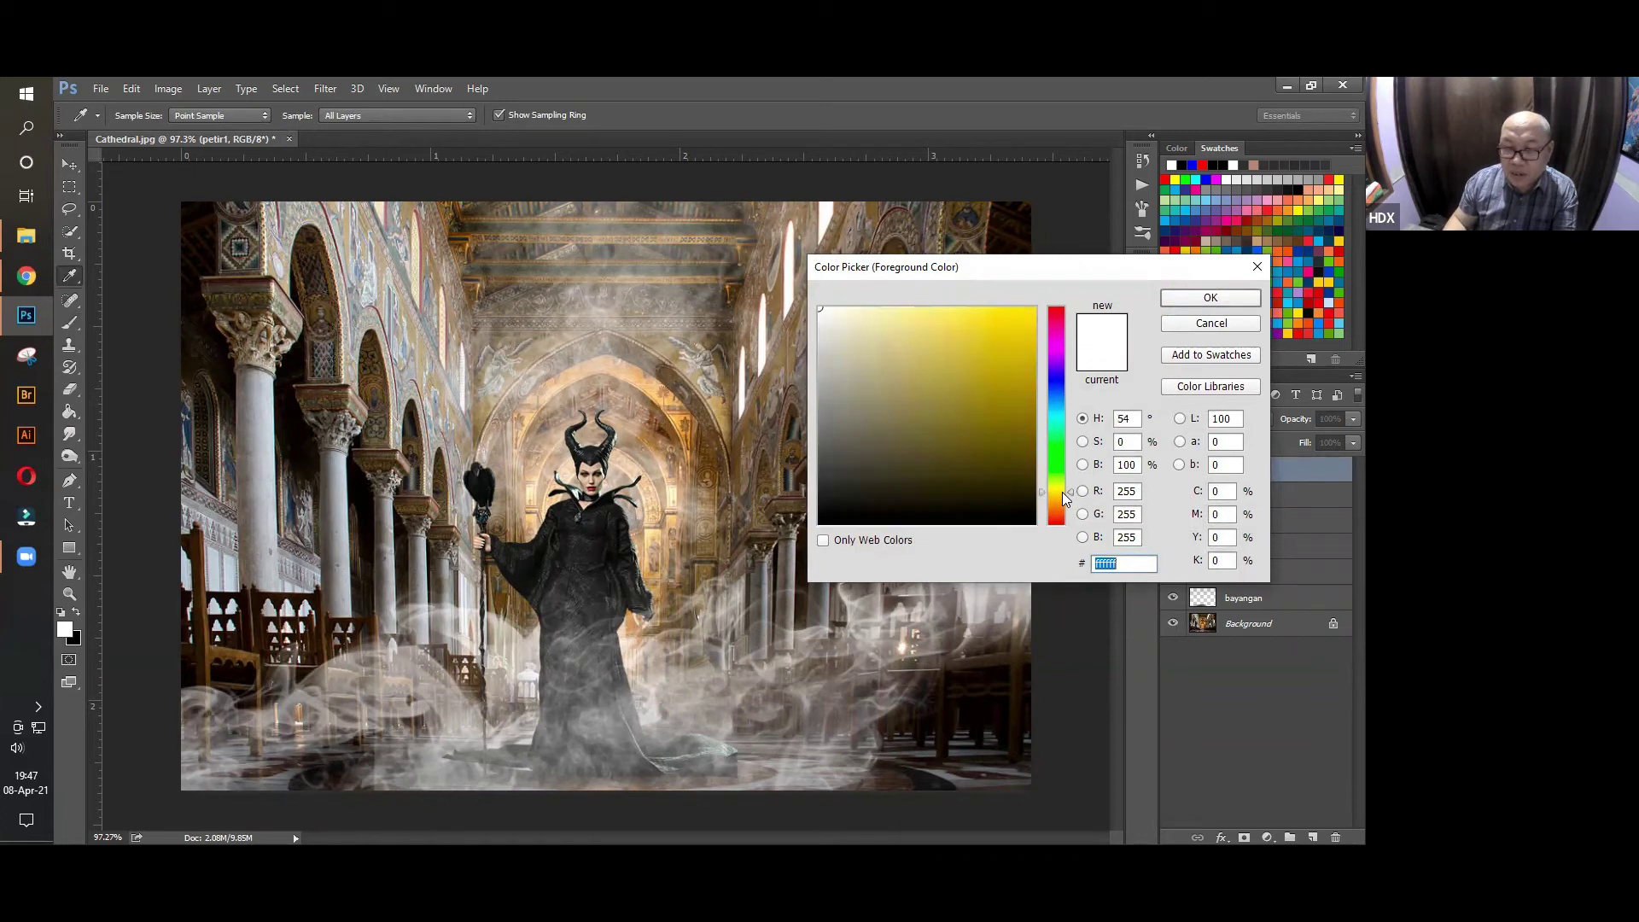
pyautogui.click(1033, 311)
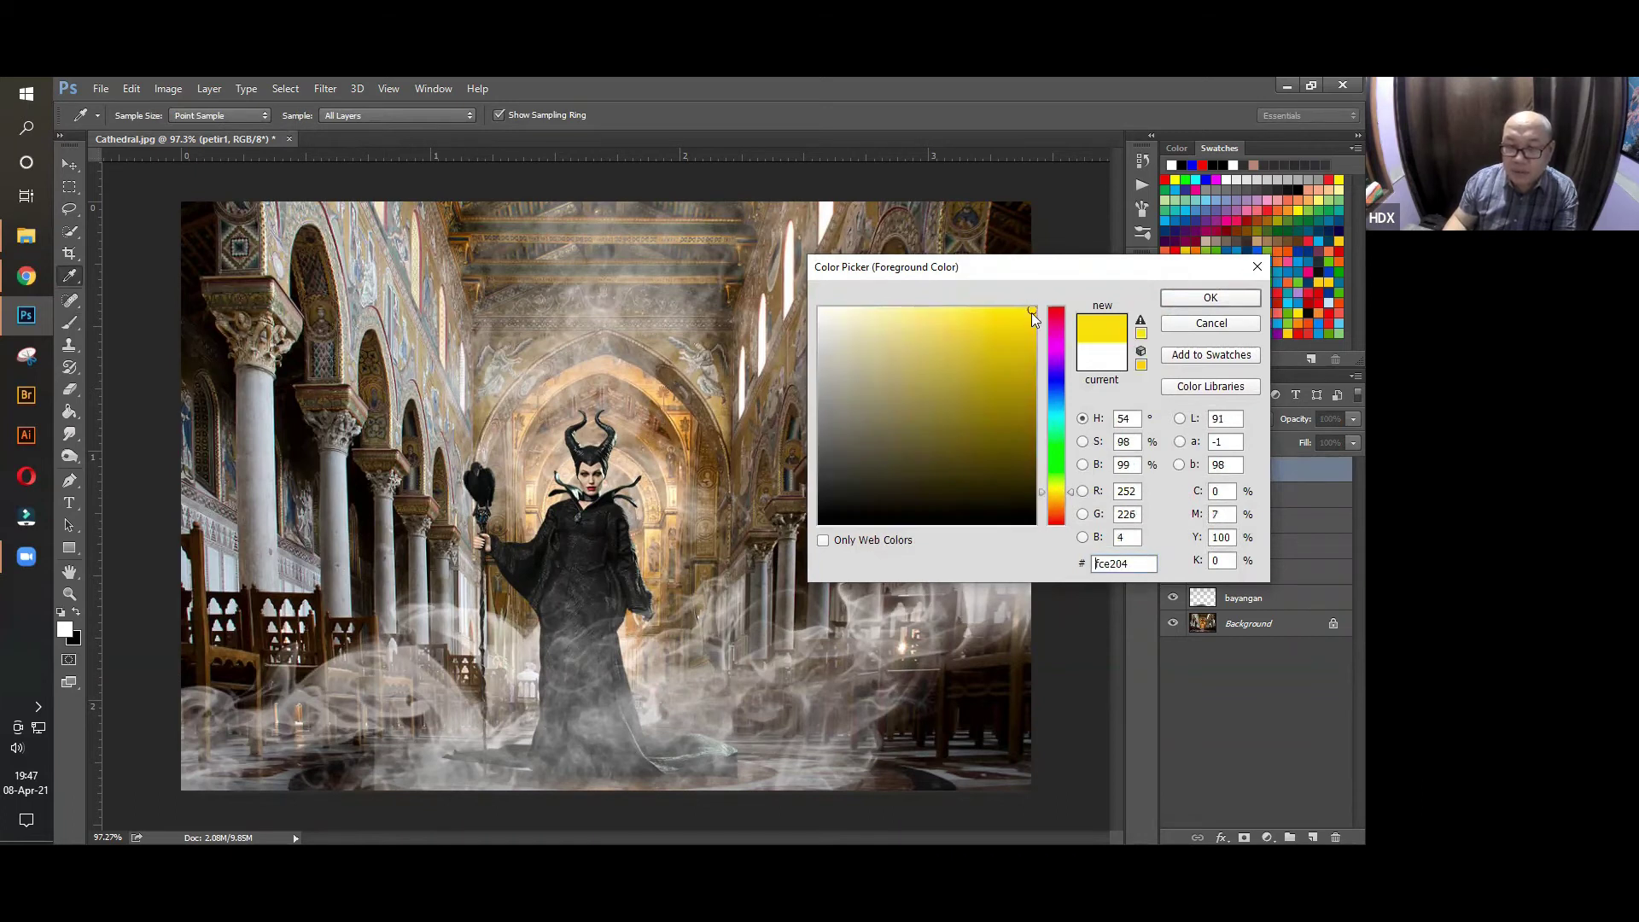
pyautogui.click(1211, 298)
pyautogui.press('b')
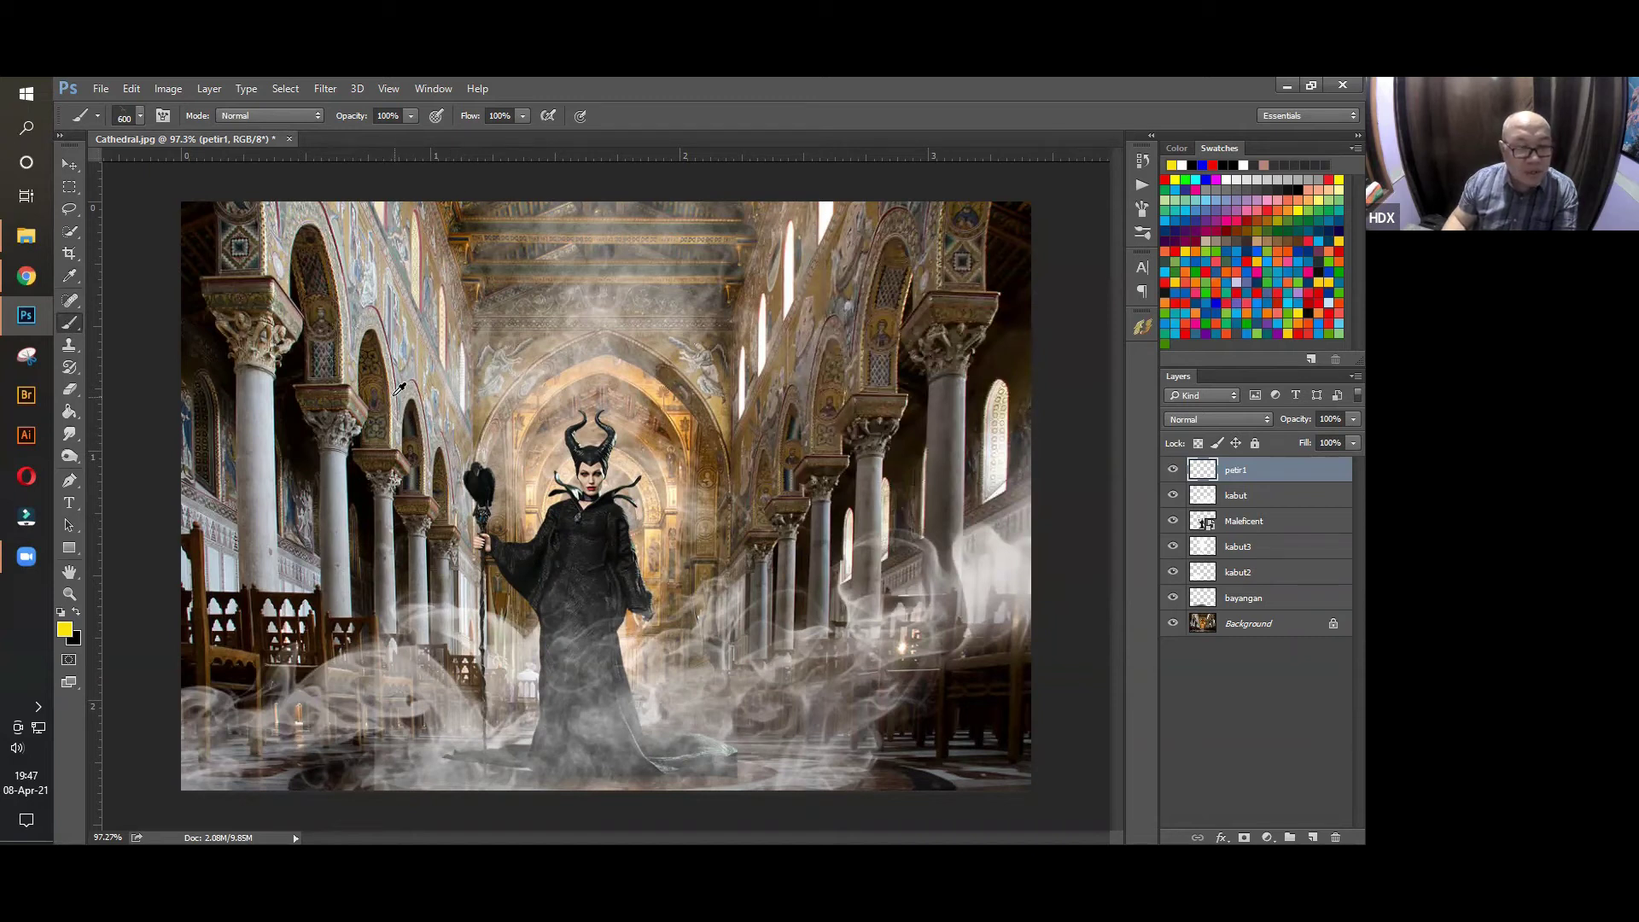
pyautogui.click(399, 389)
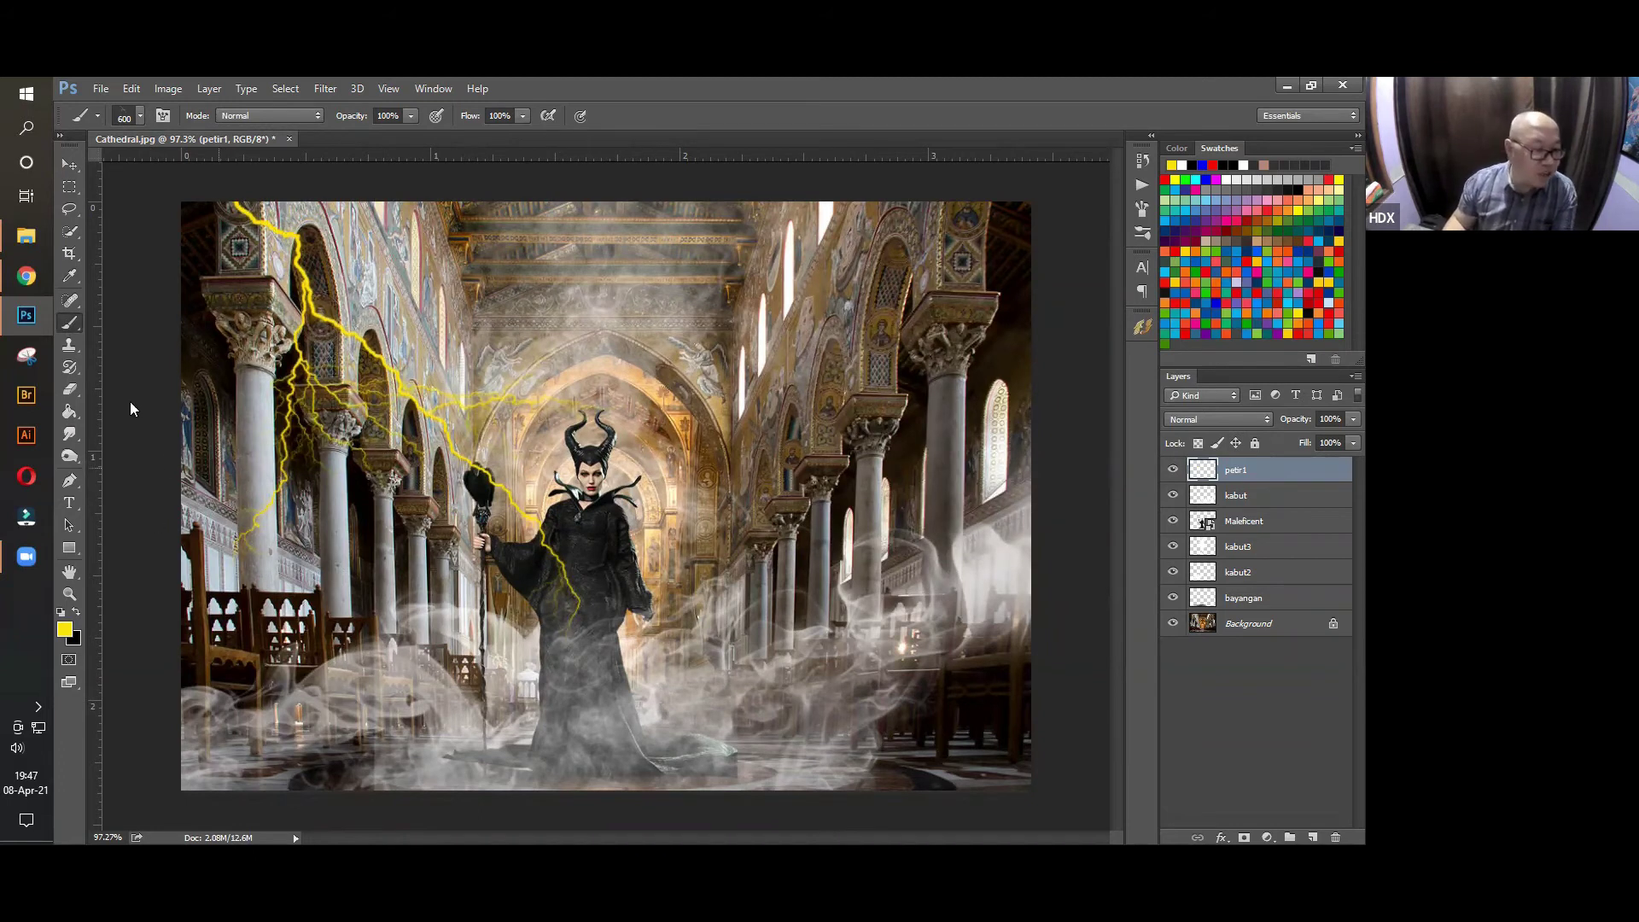
# Choose the 347 px lightning brush, enlarge it to 700 px, and stamp a bolt from the ceiling above Maleficent's head
pyautogui.click(141, 118)
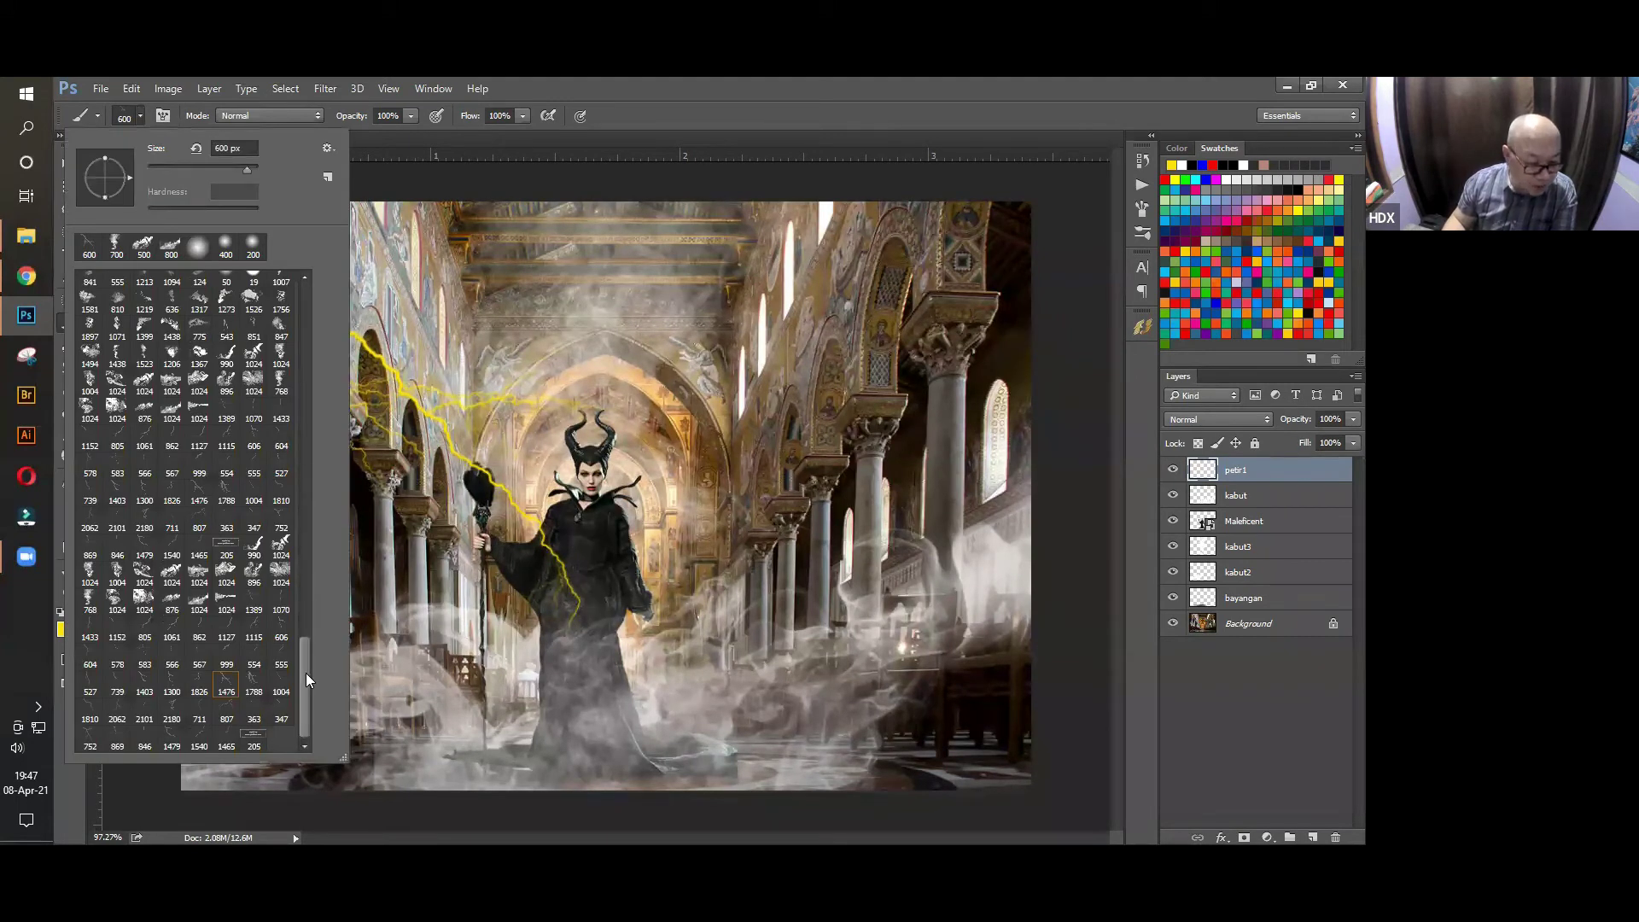
pyautogui.click(282, 719)
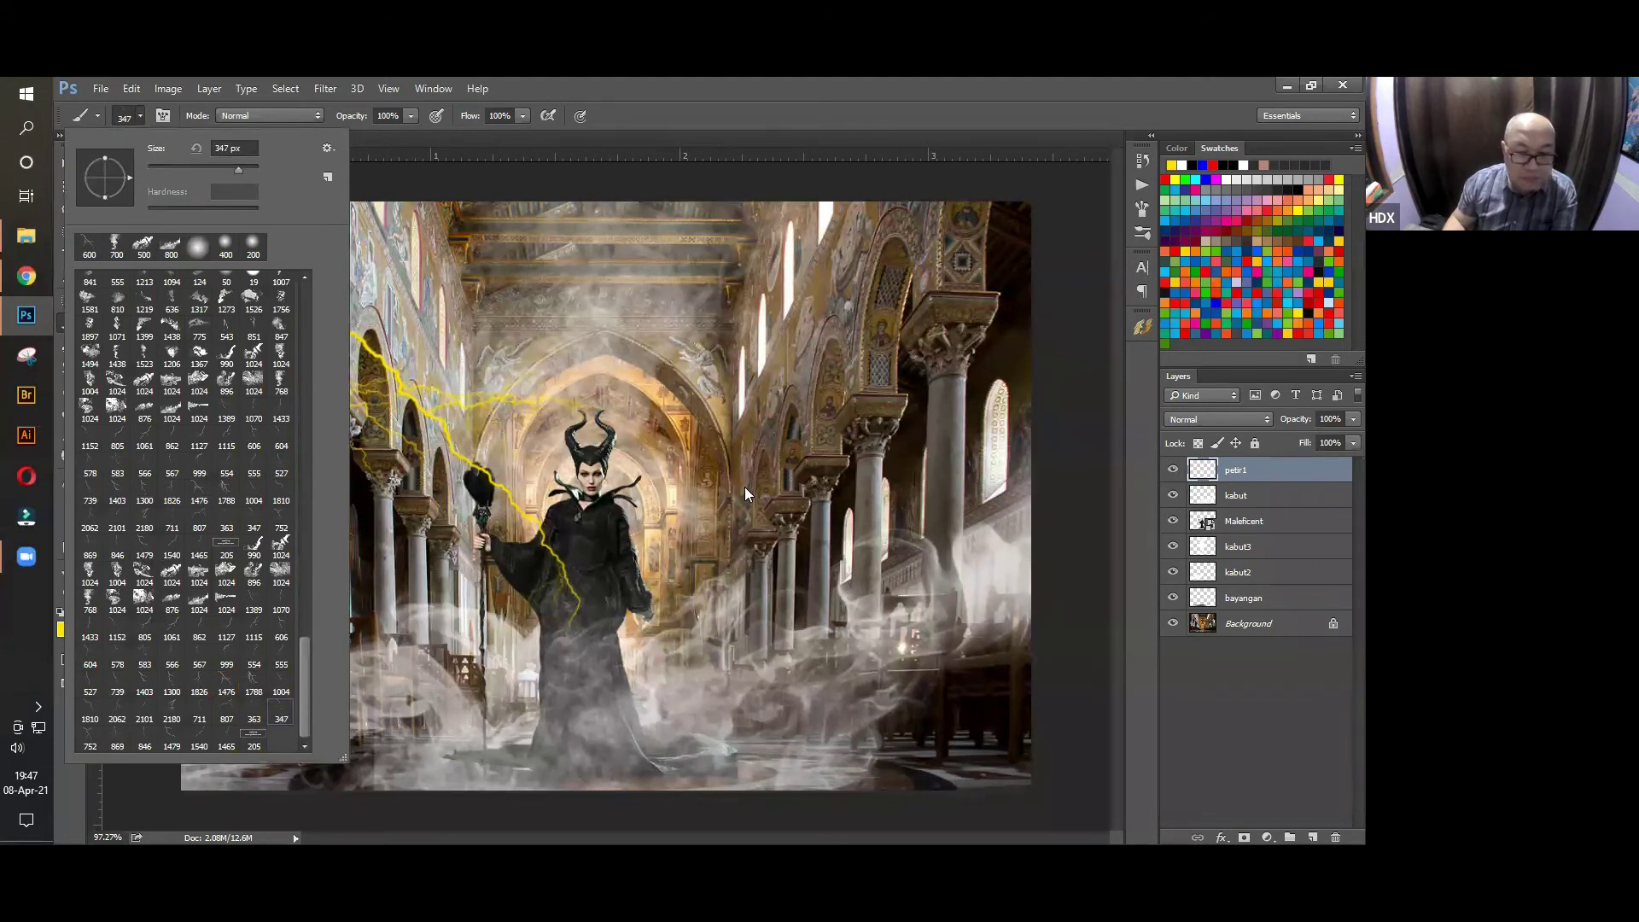
pyautogui.click(727, 183)
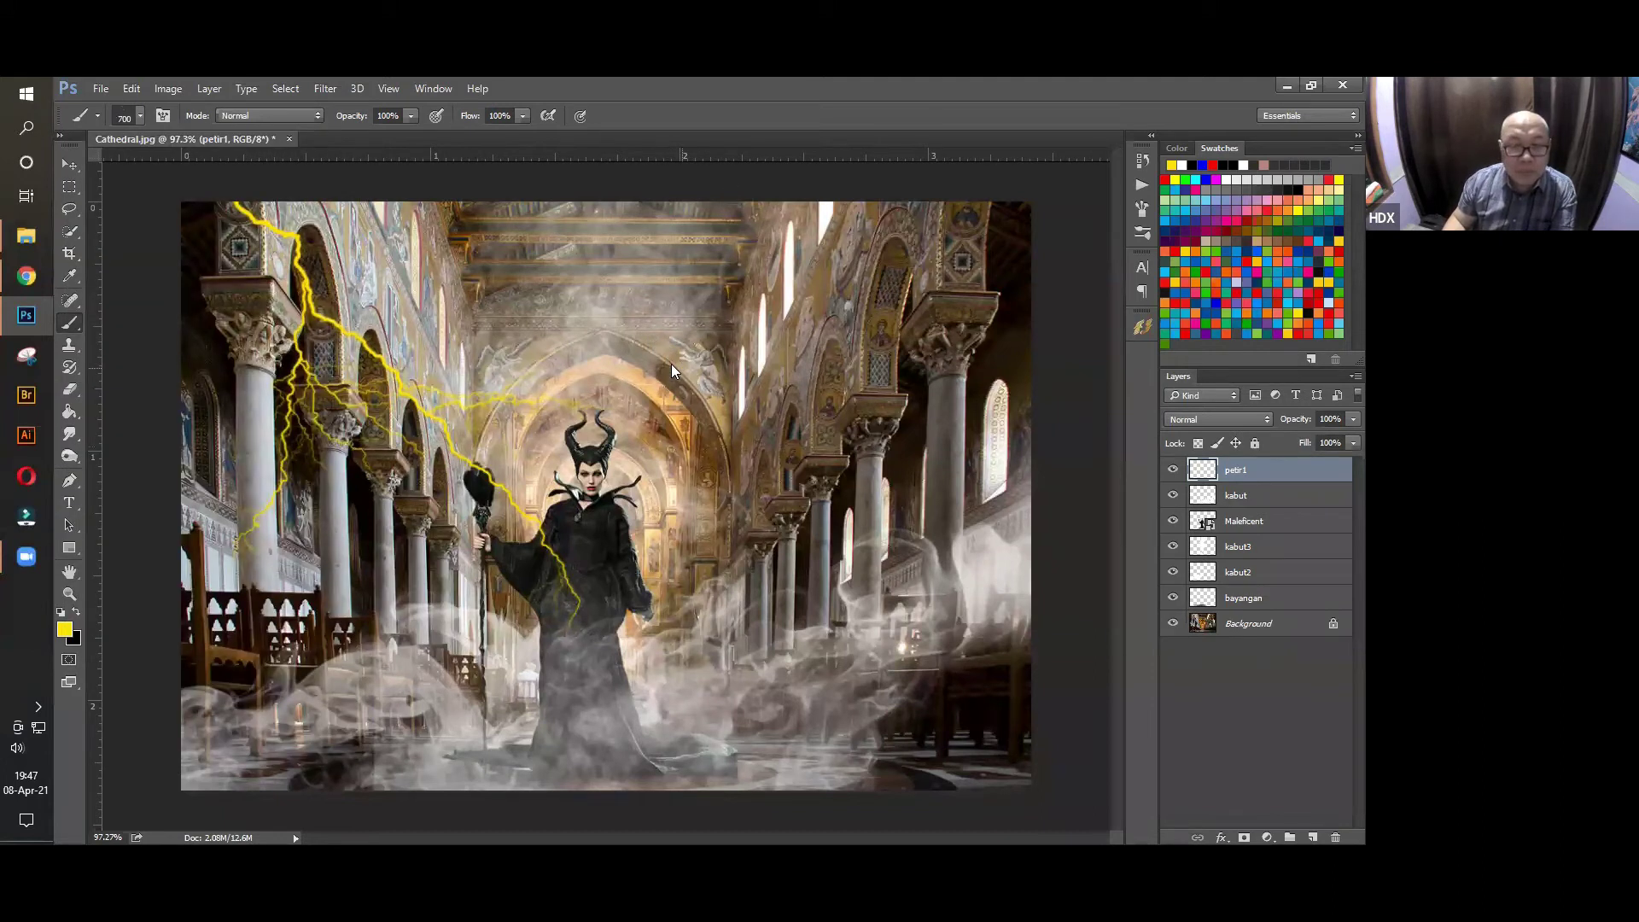
pyautogui.click(595, 366)
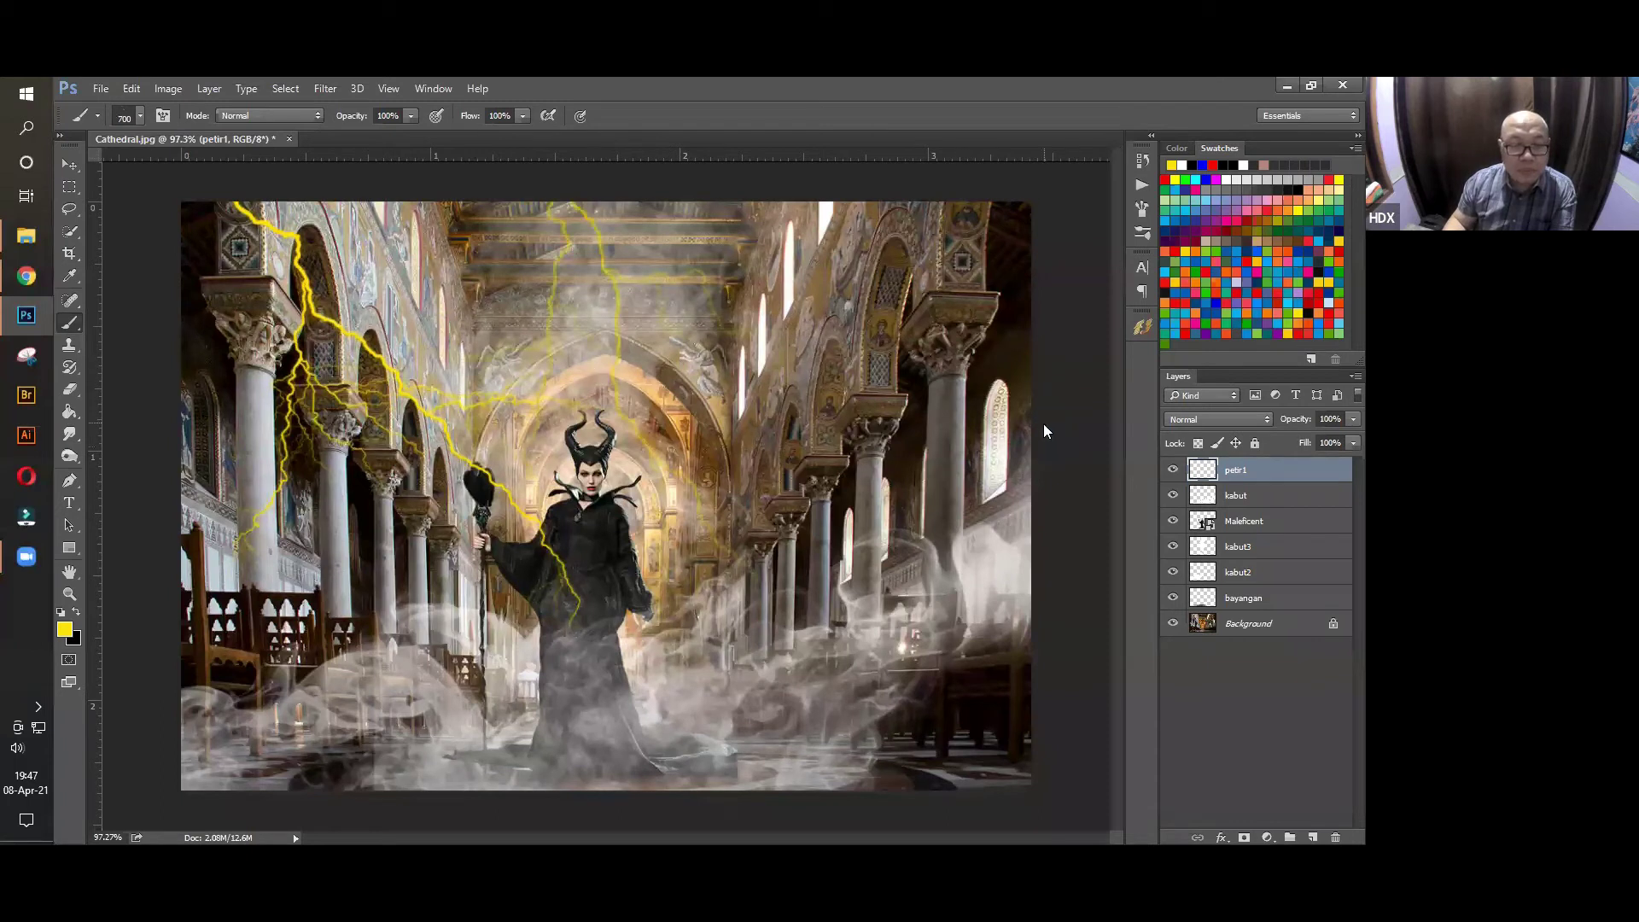
# Choose the 807 px lightning brush and reduce its size to 500 px
pyautogui.click(140, 115)
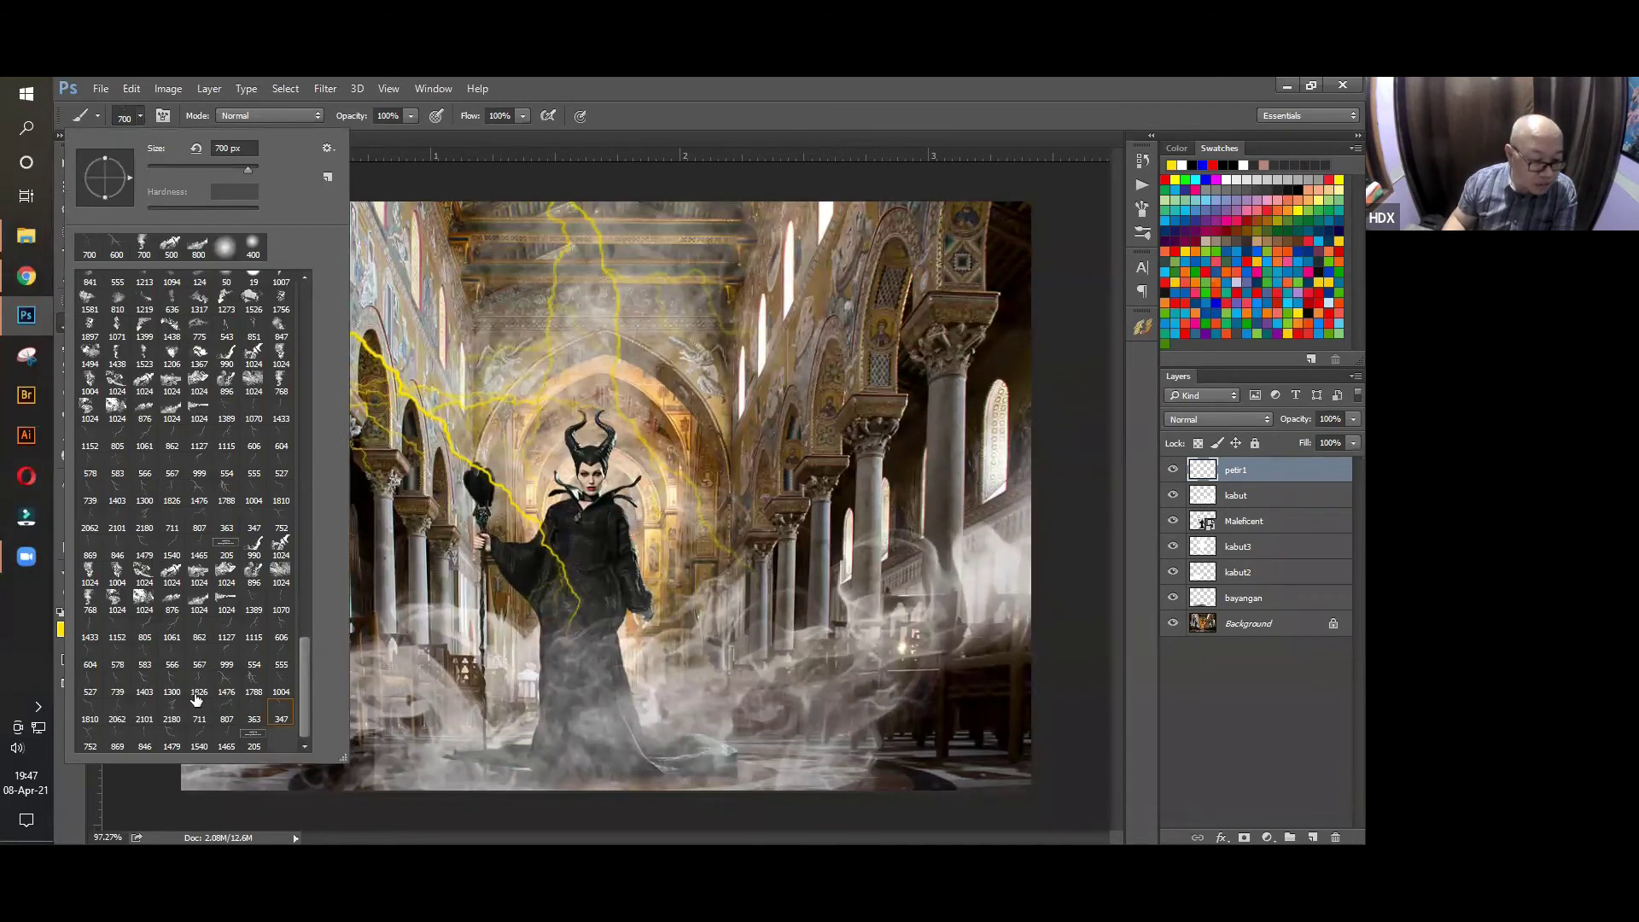
pyautogui.click(227, 713)
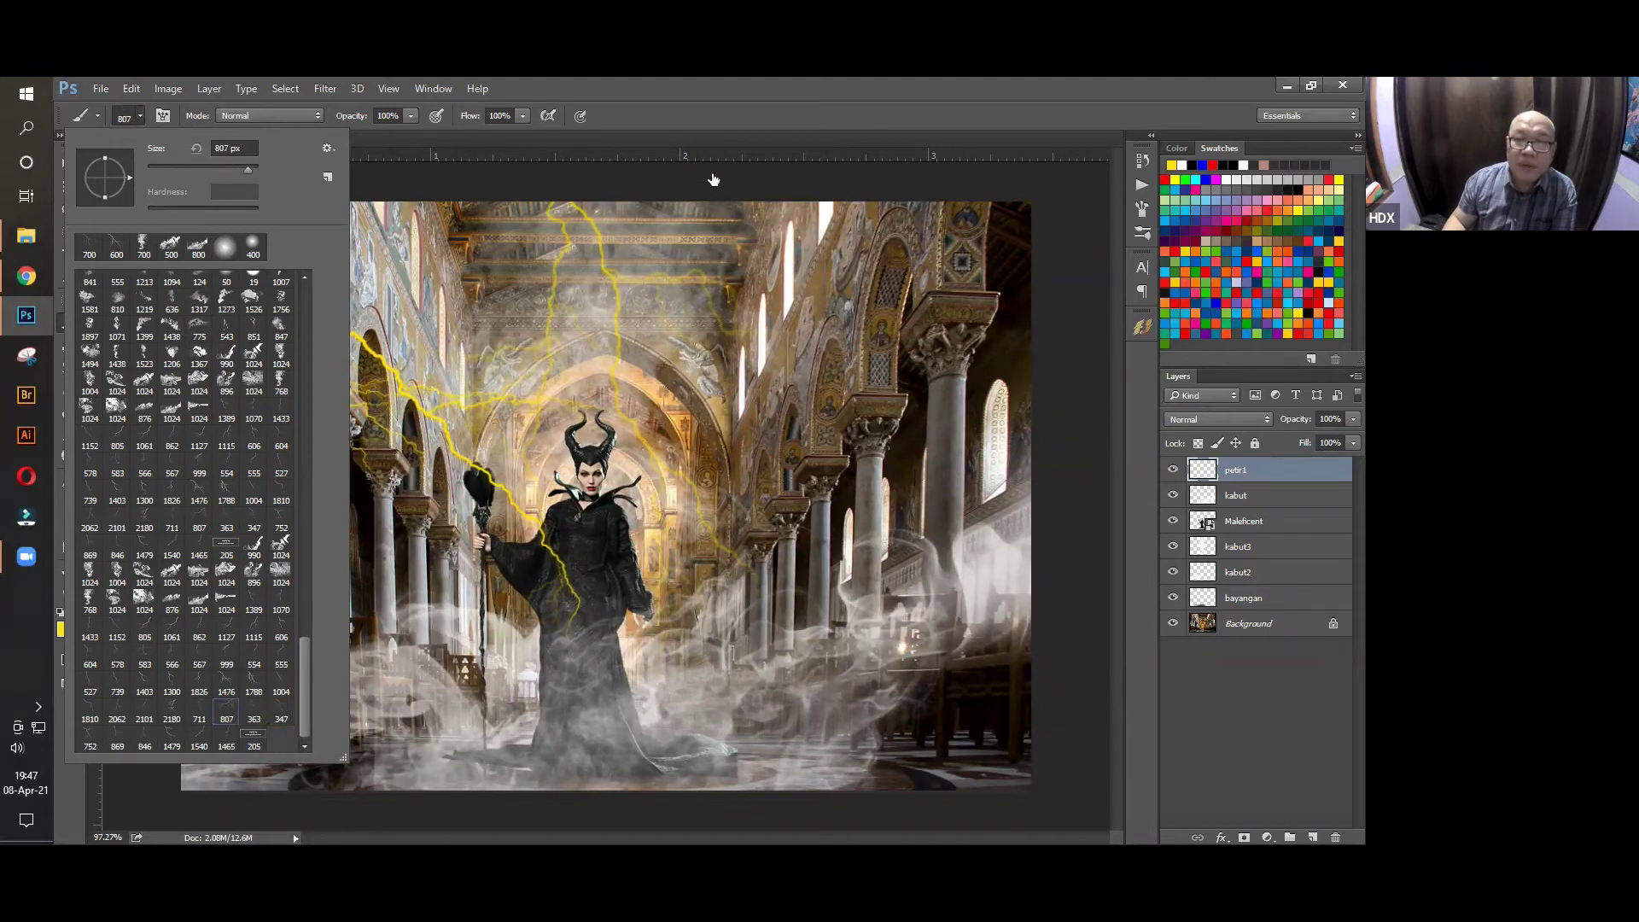
pyautogui.click(713, 180)
pyautogui.press(']')
pyautogui.press(']')
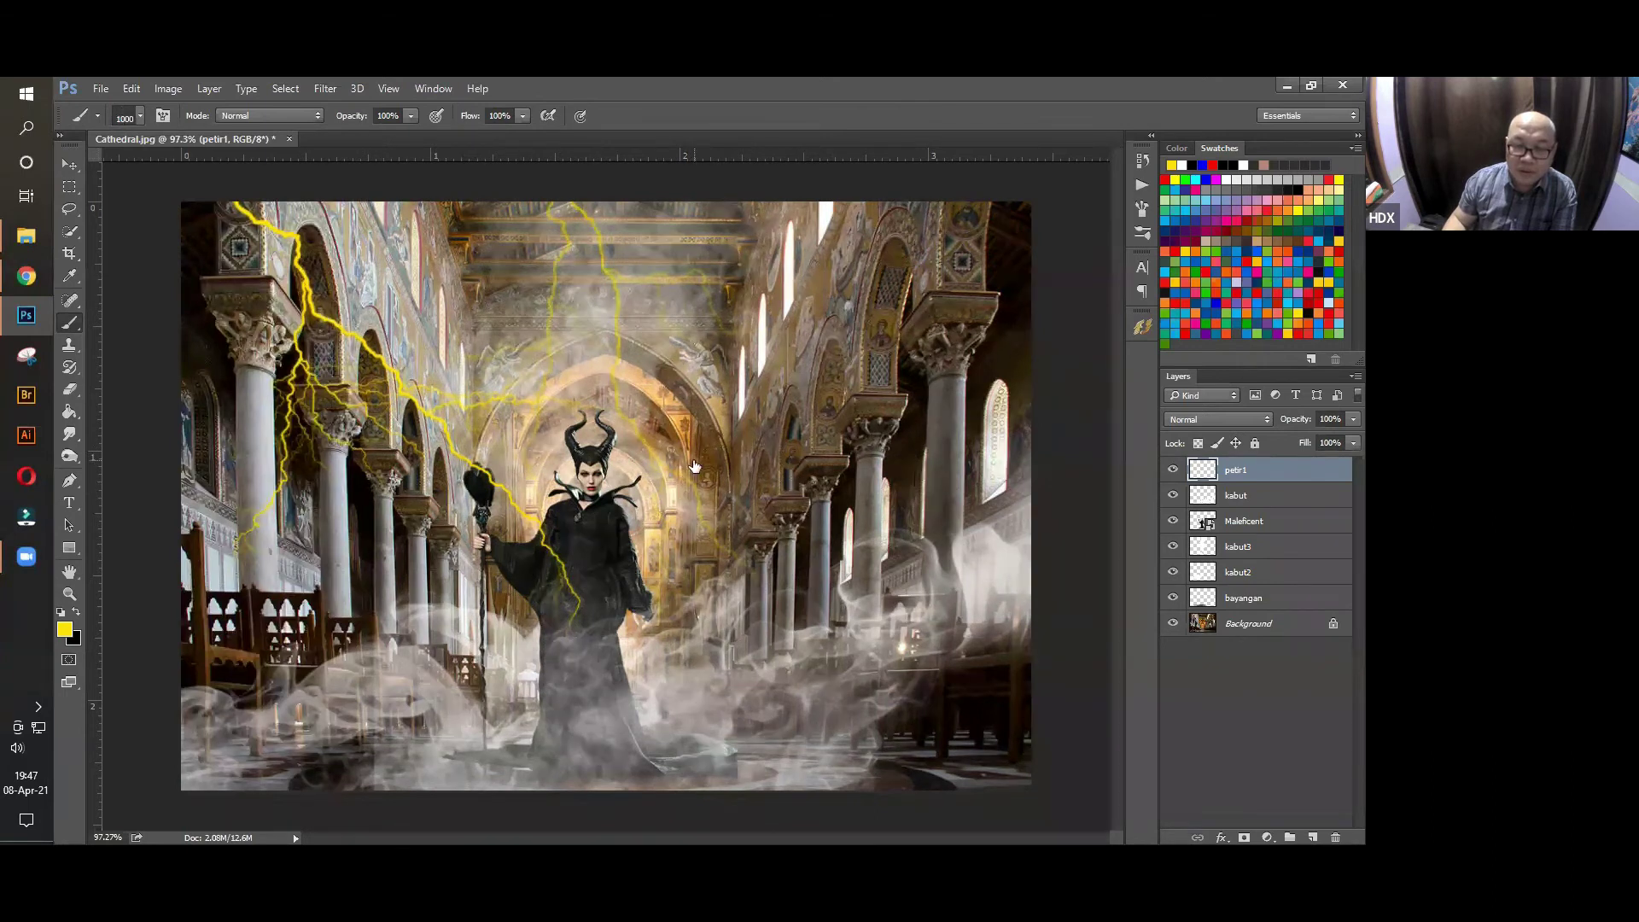
pyautogui.press('[')
pyautogui.press('[')
pyautogui.press('[')
pyautogui.press('[')
pyautogui.press('[')
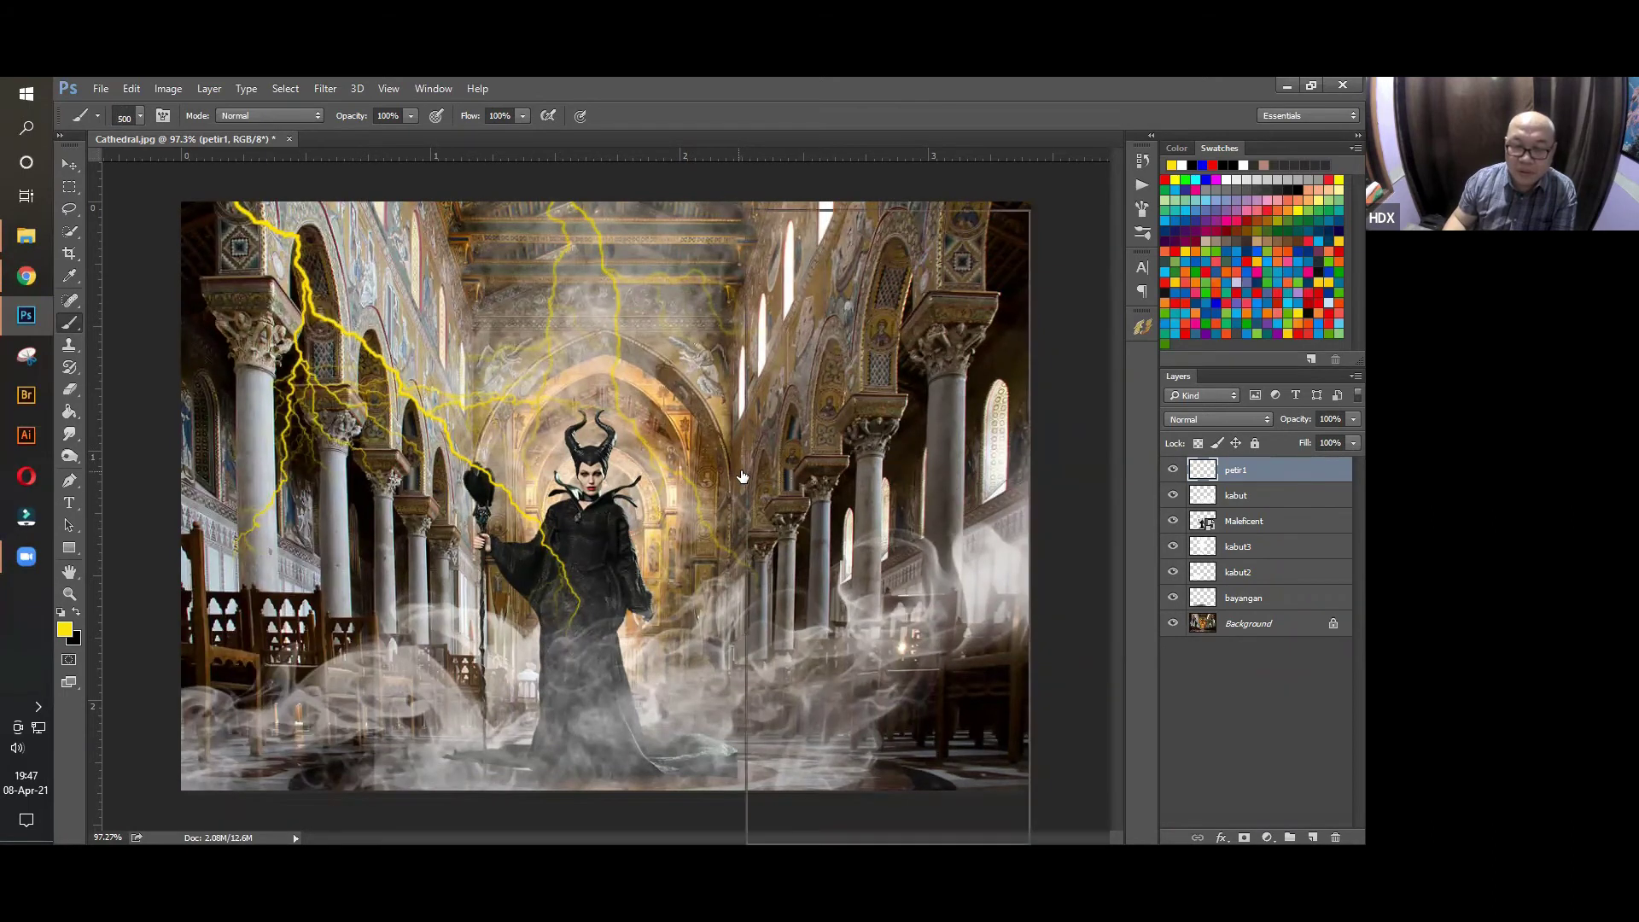
# Rotate the brush tip diagonally, enlarge it to 800 px, and stamp a bolt across the columns on the image's right side
pyautogui.rightClick(743, 476)
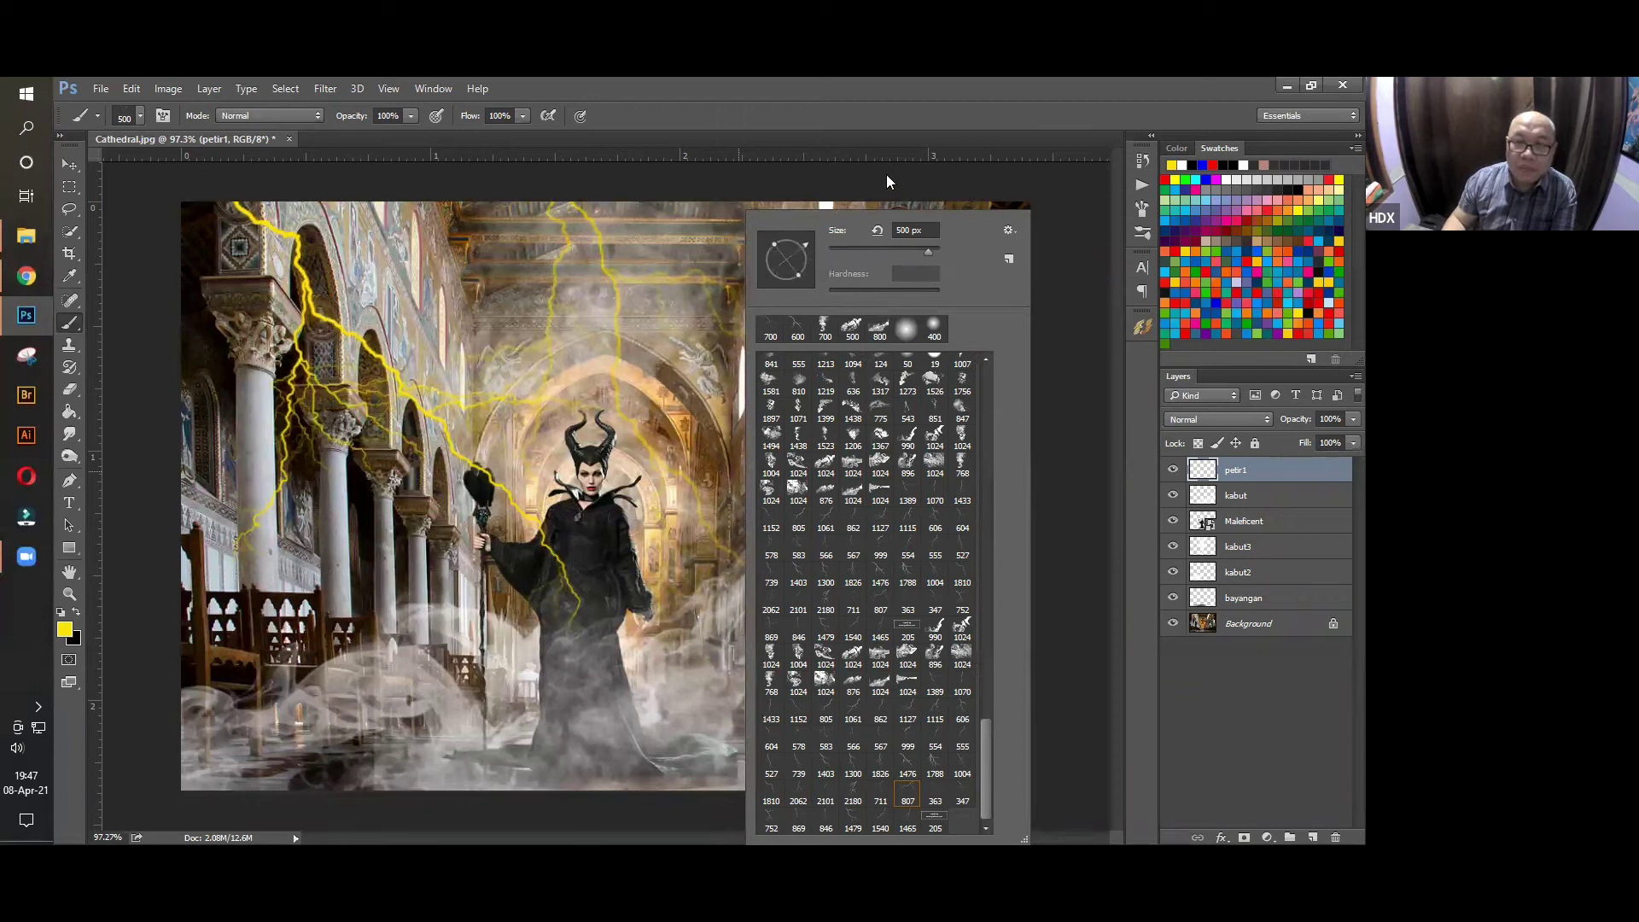
pyautogui.doubleClick(879, 327)
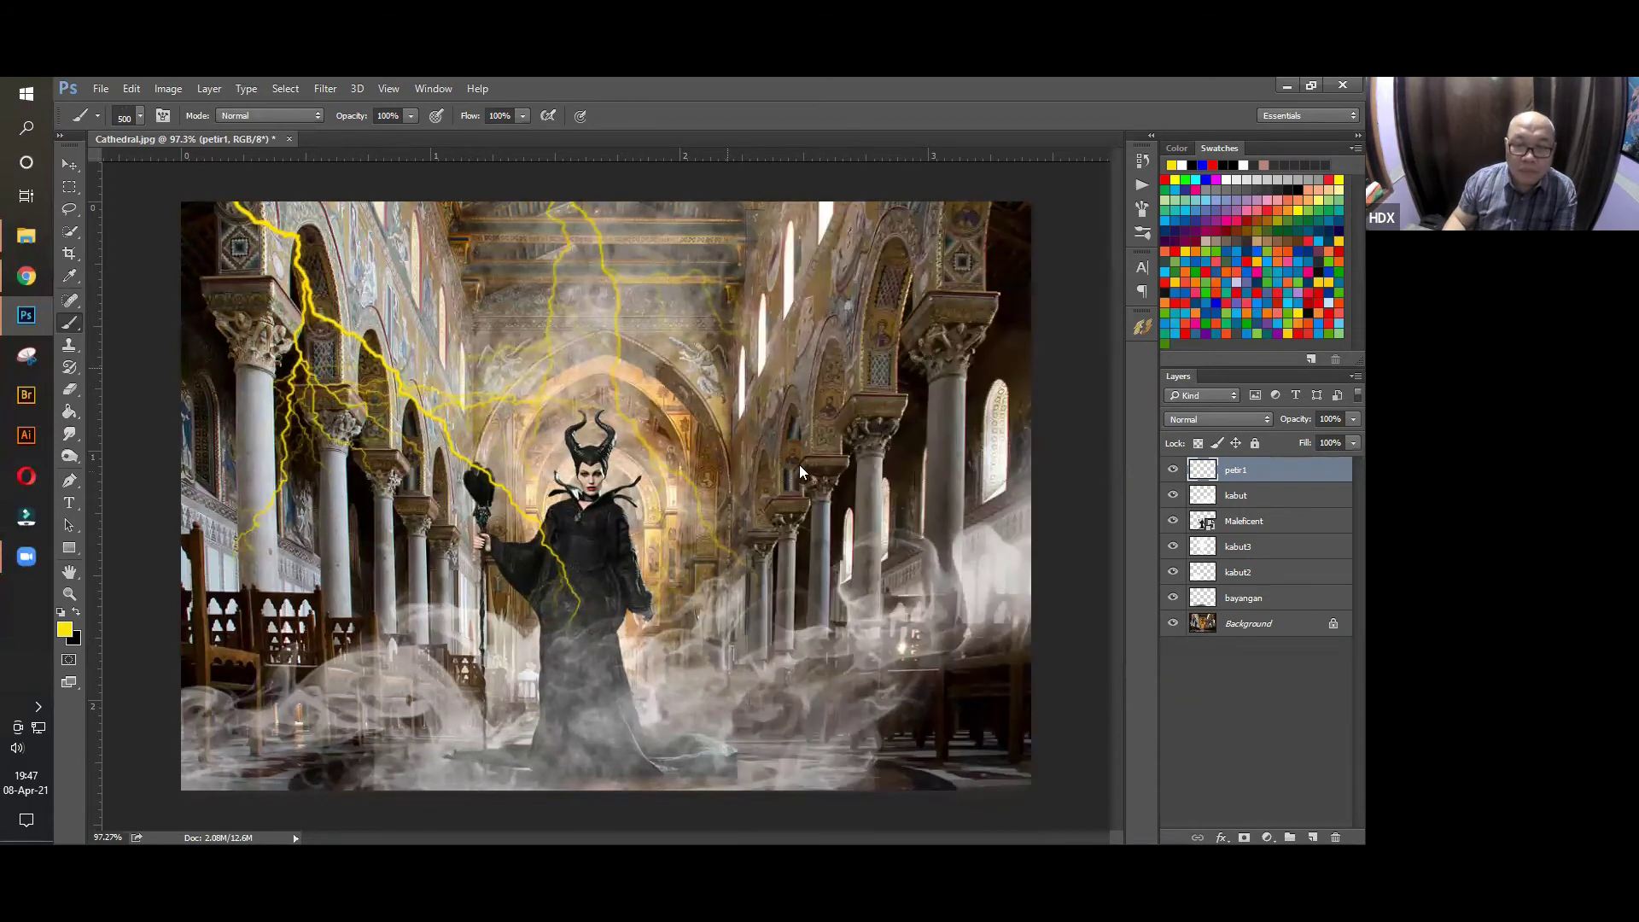
pyautogui.click(839, 502)
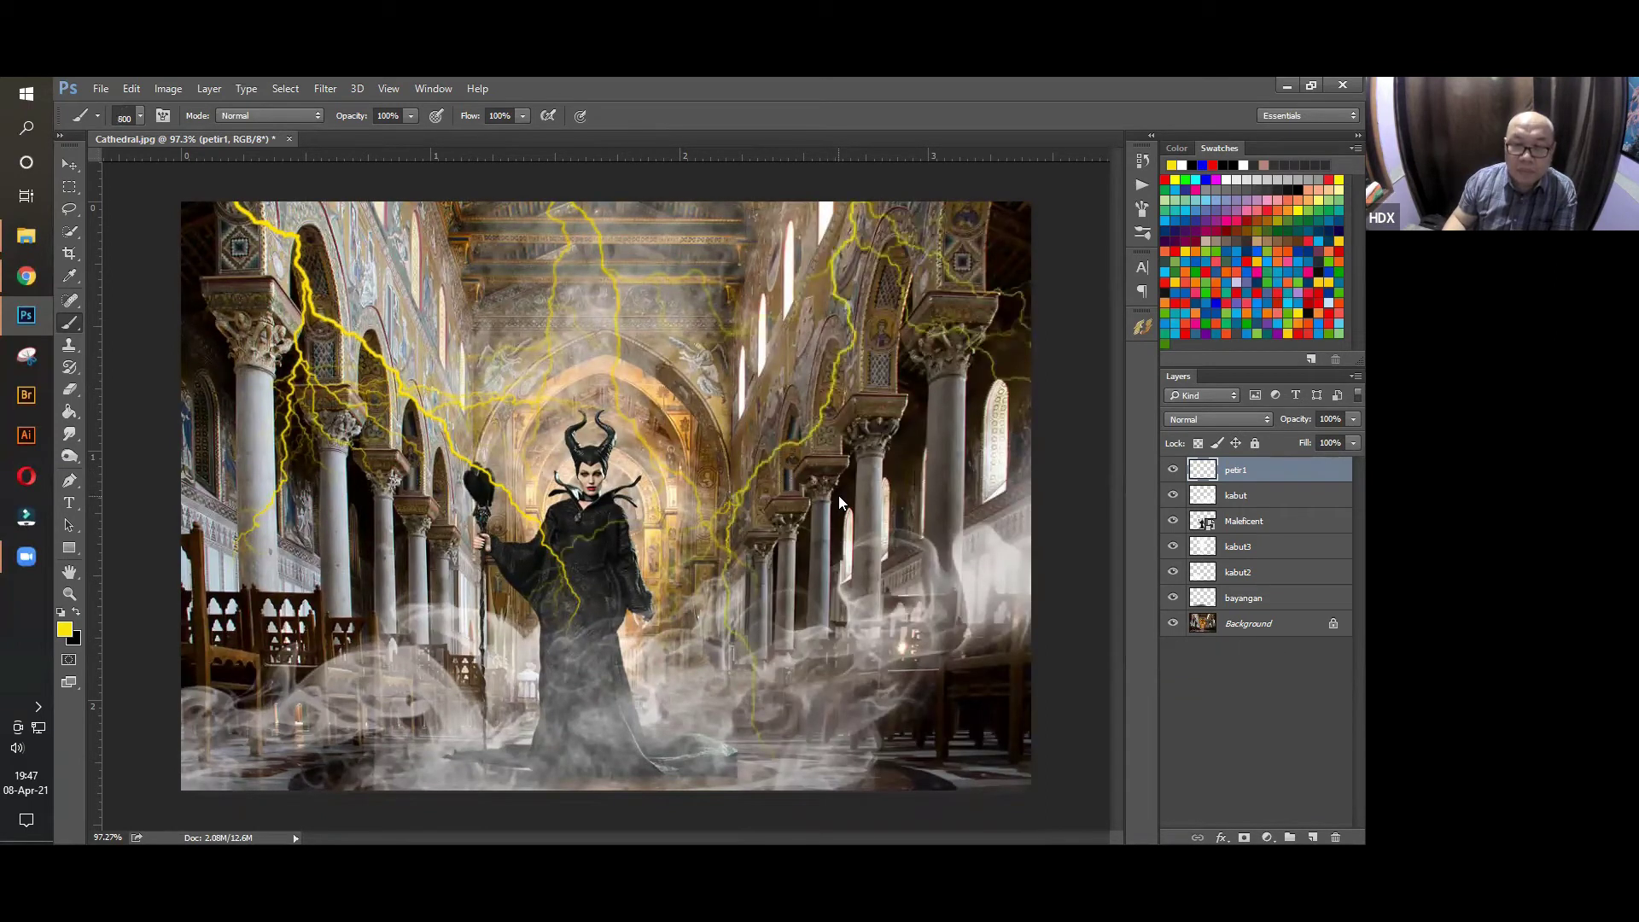
# Switch to the Move tool and toggle the petir1 layer's visibility to compare the image with and without lightning
pyautogui.click(67, 168)
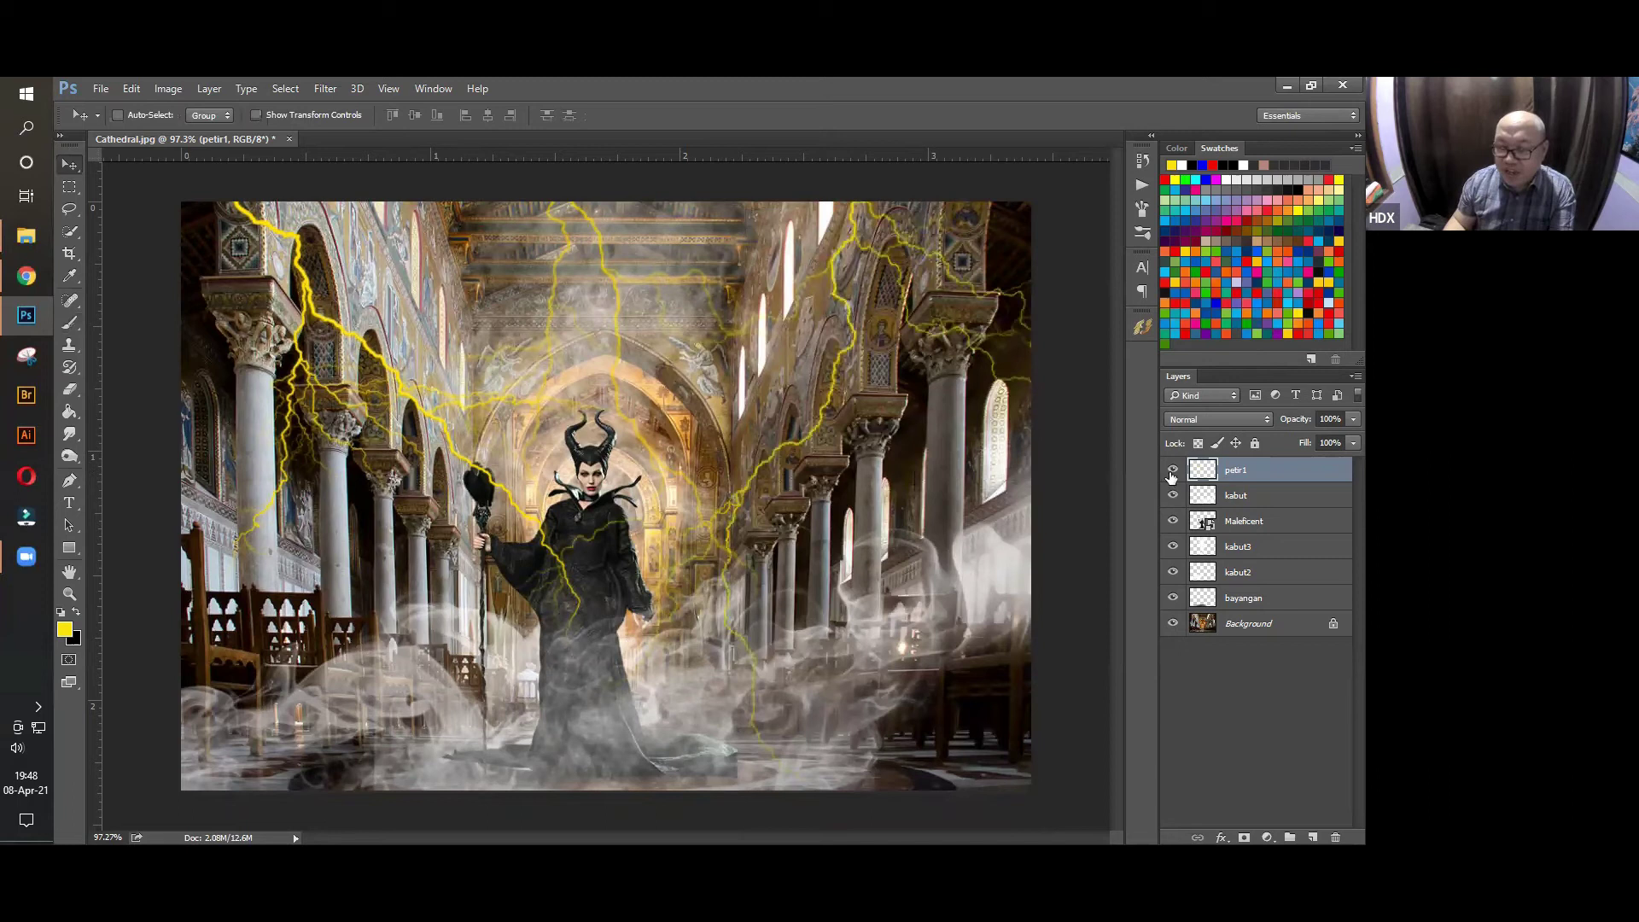
pyautogui.click(1173, 471)
pyautogui.click(1173, 471)
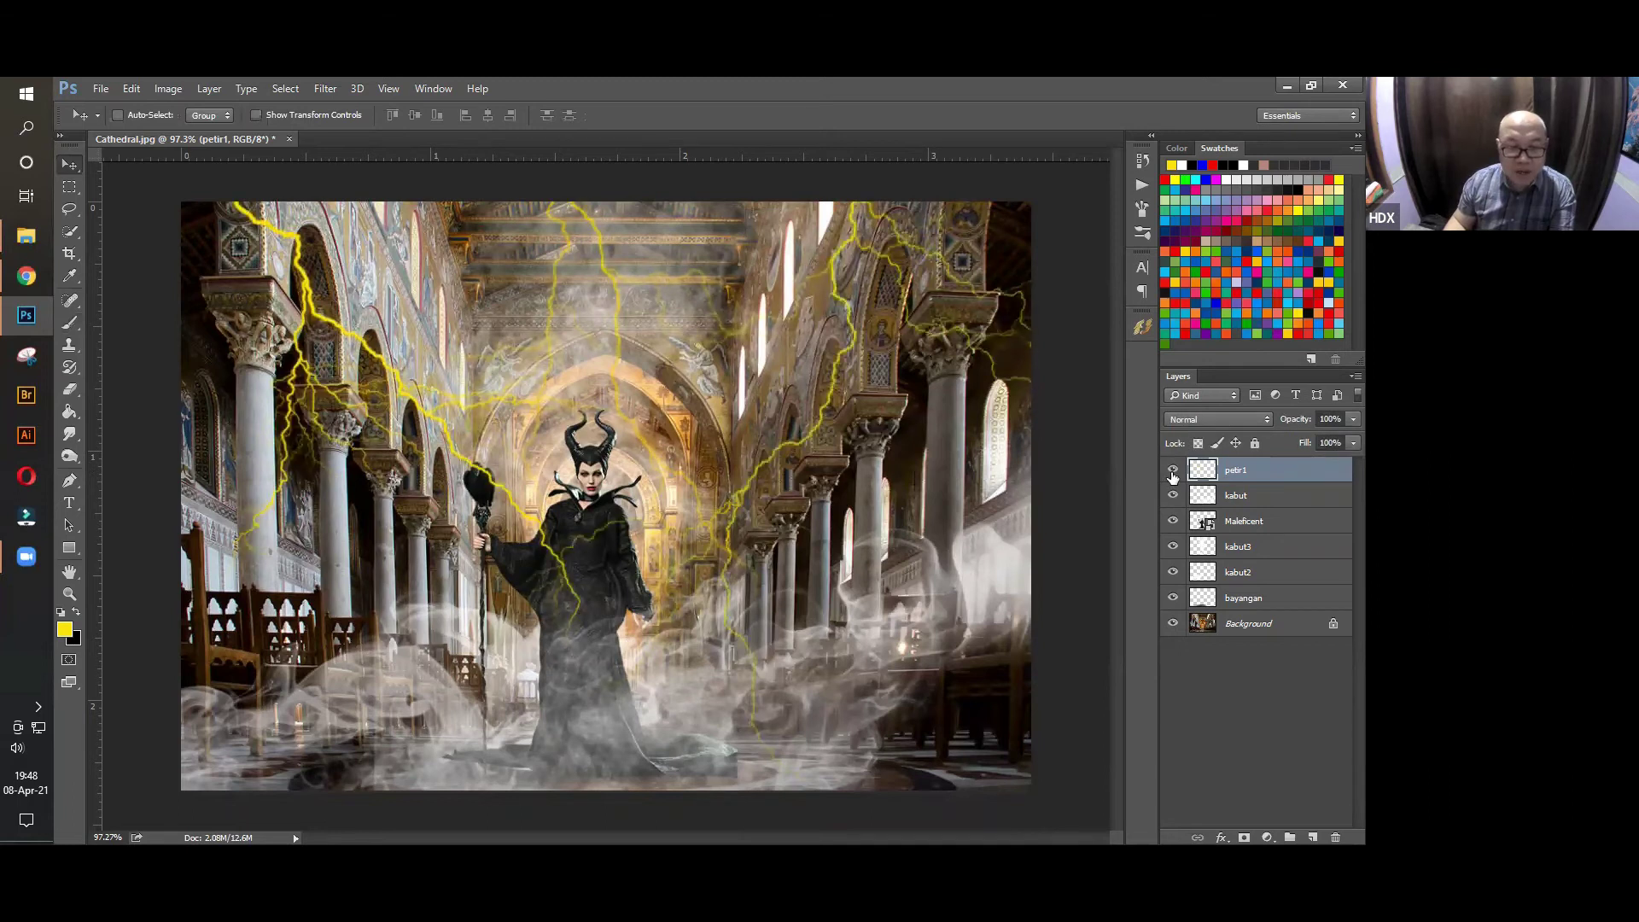
pyautogui.click(1173, 472)
pyautogui.click(1173, 473)
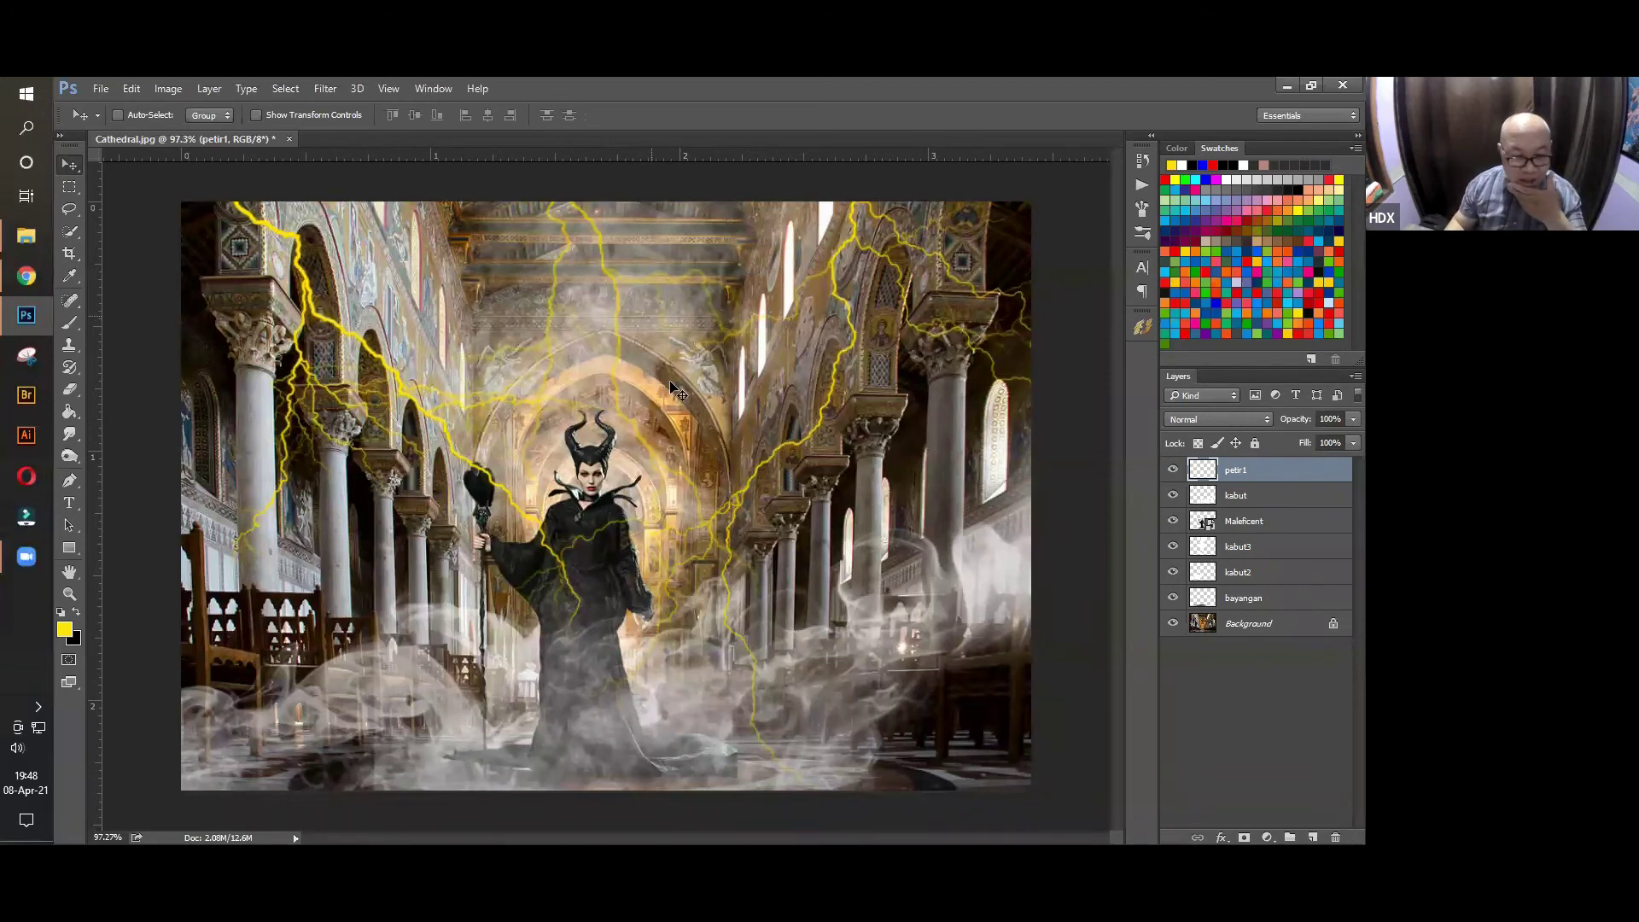
pyautogui.click(26, 277)
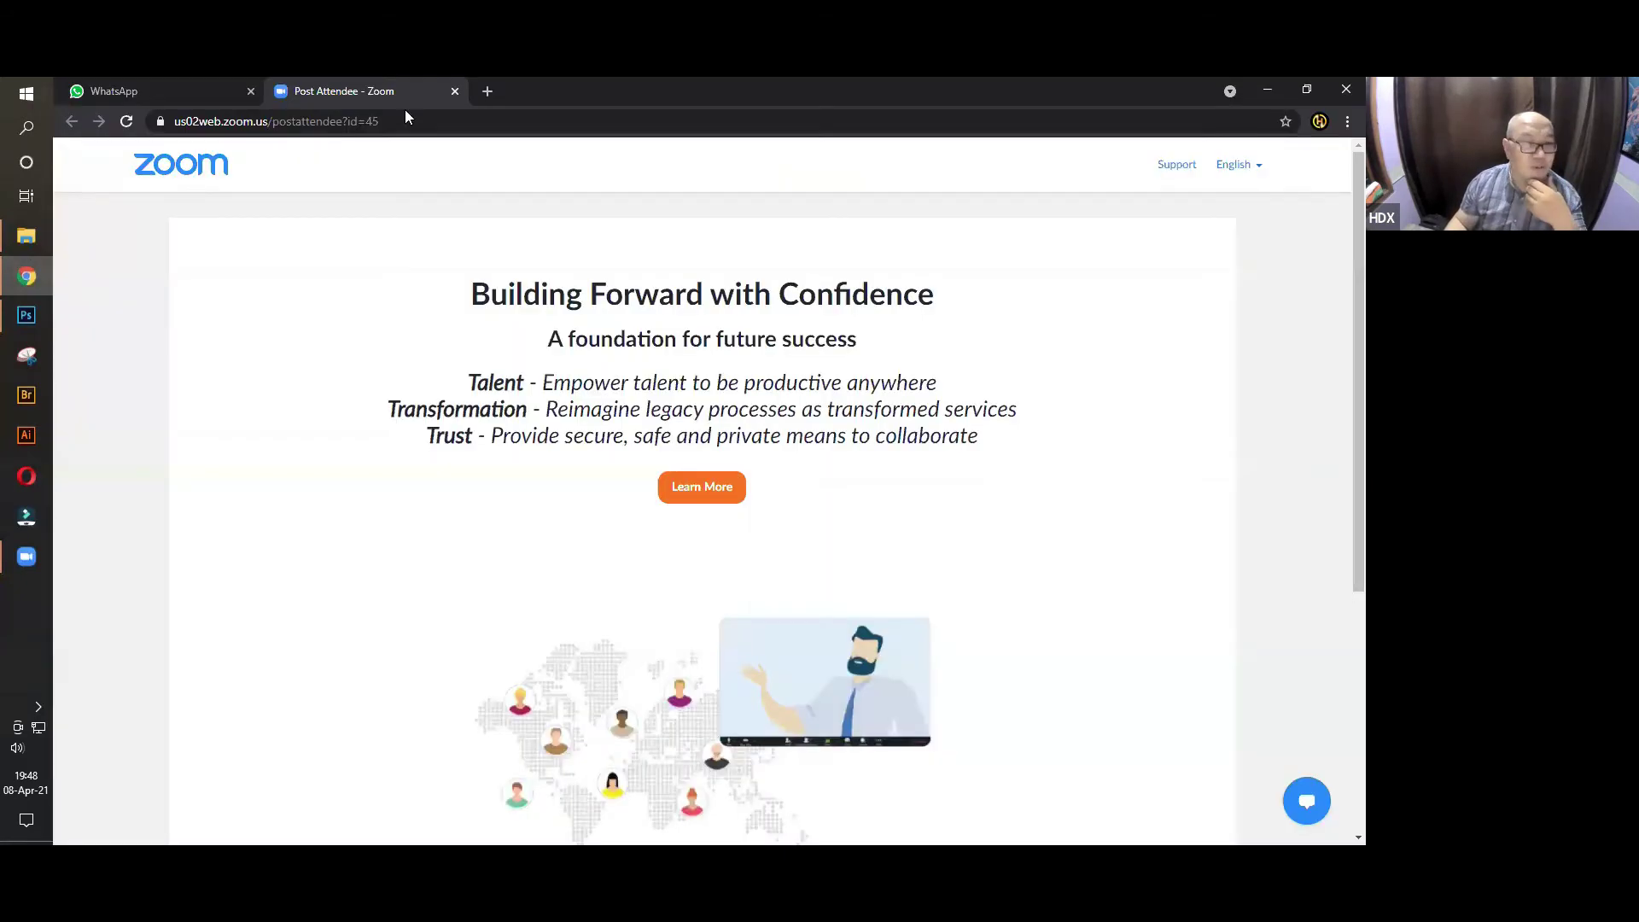
pyautogui.click(486, 91)
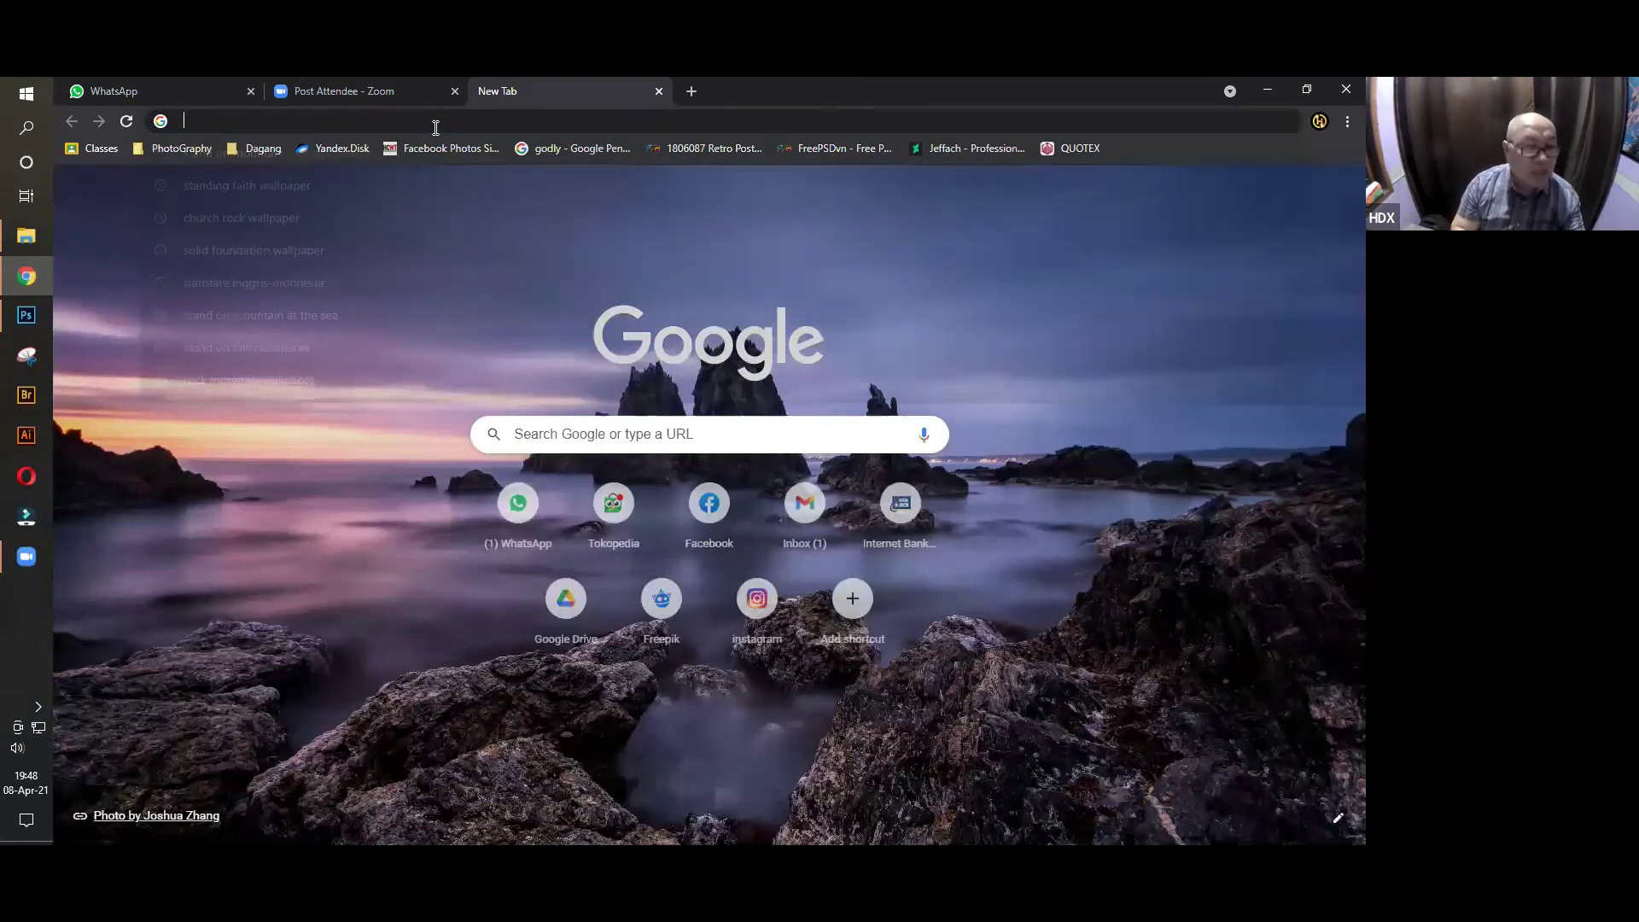
pyautogui.click(435, 128)
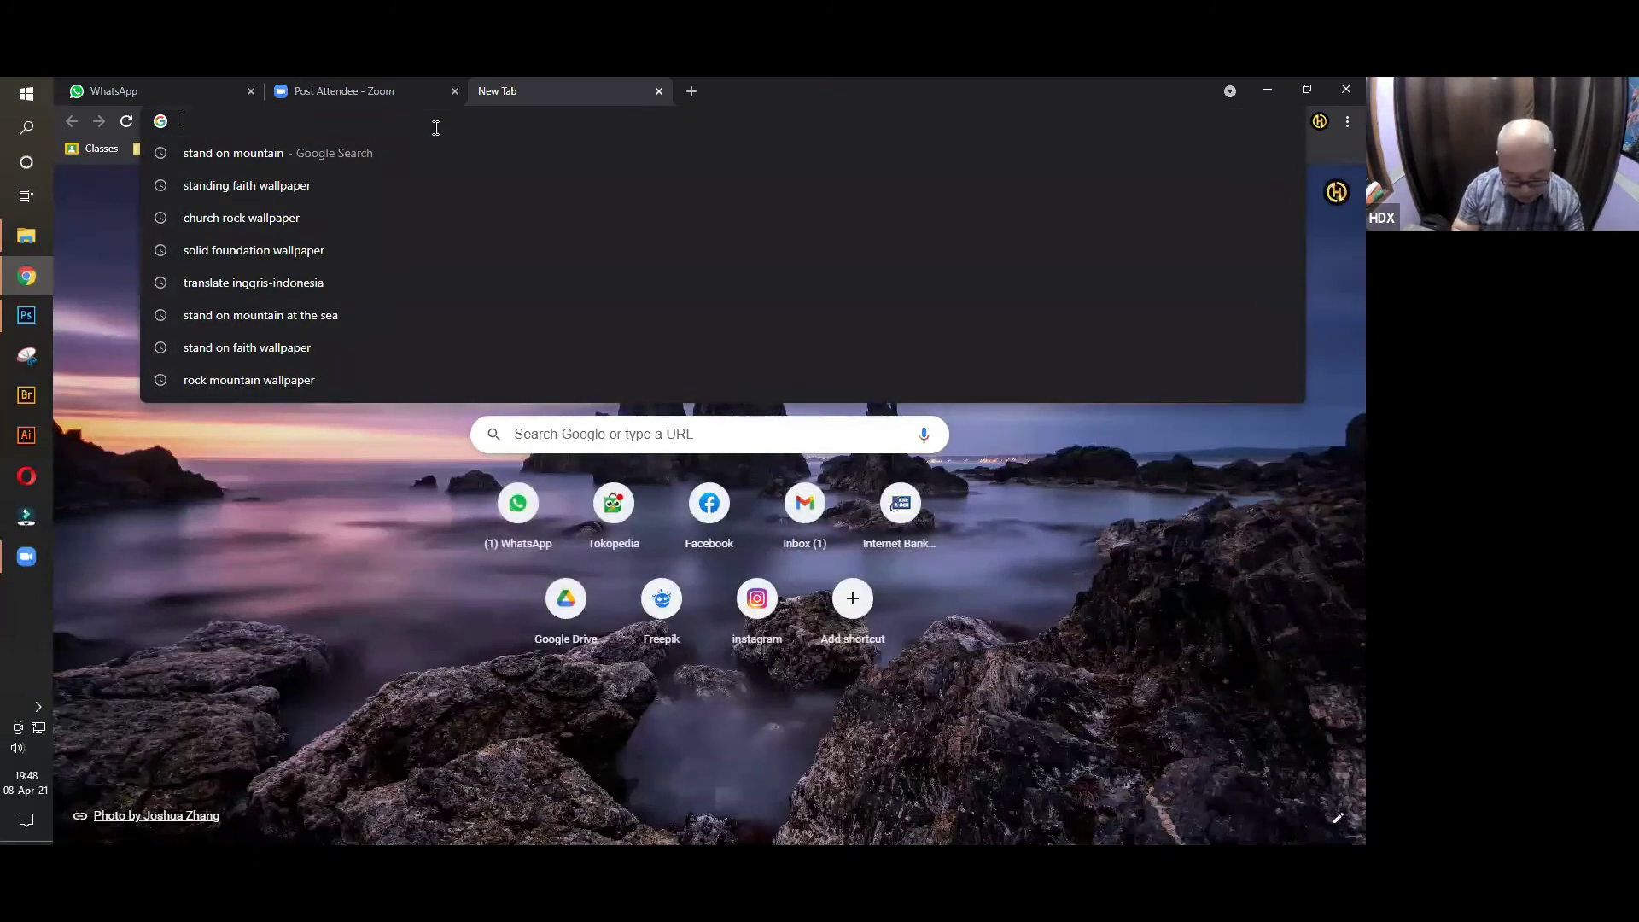
pyautogui.write('wwww')
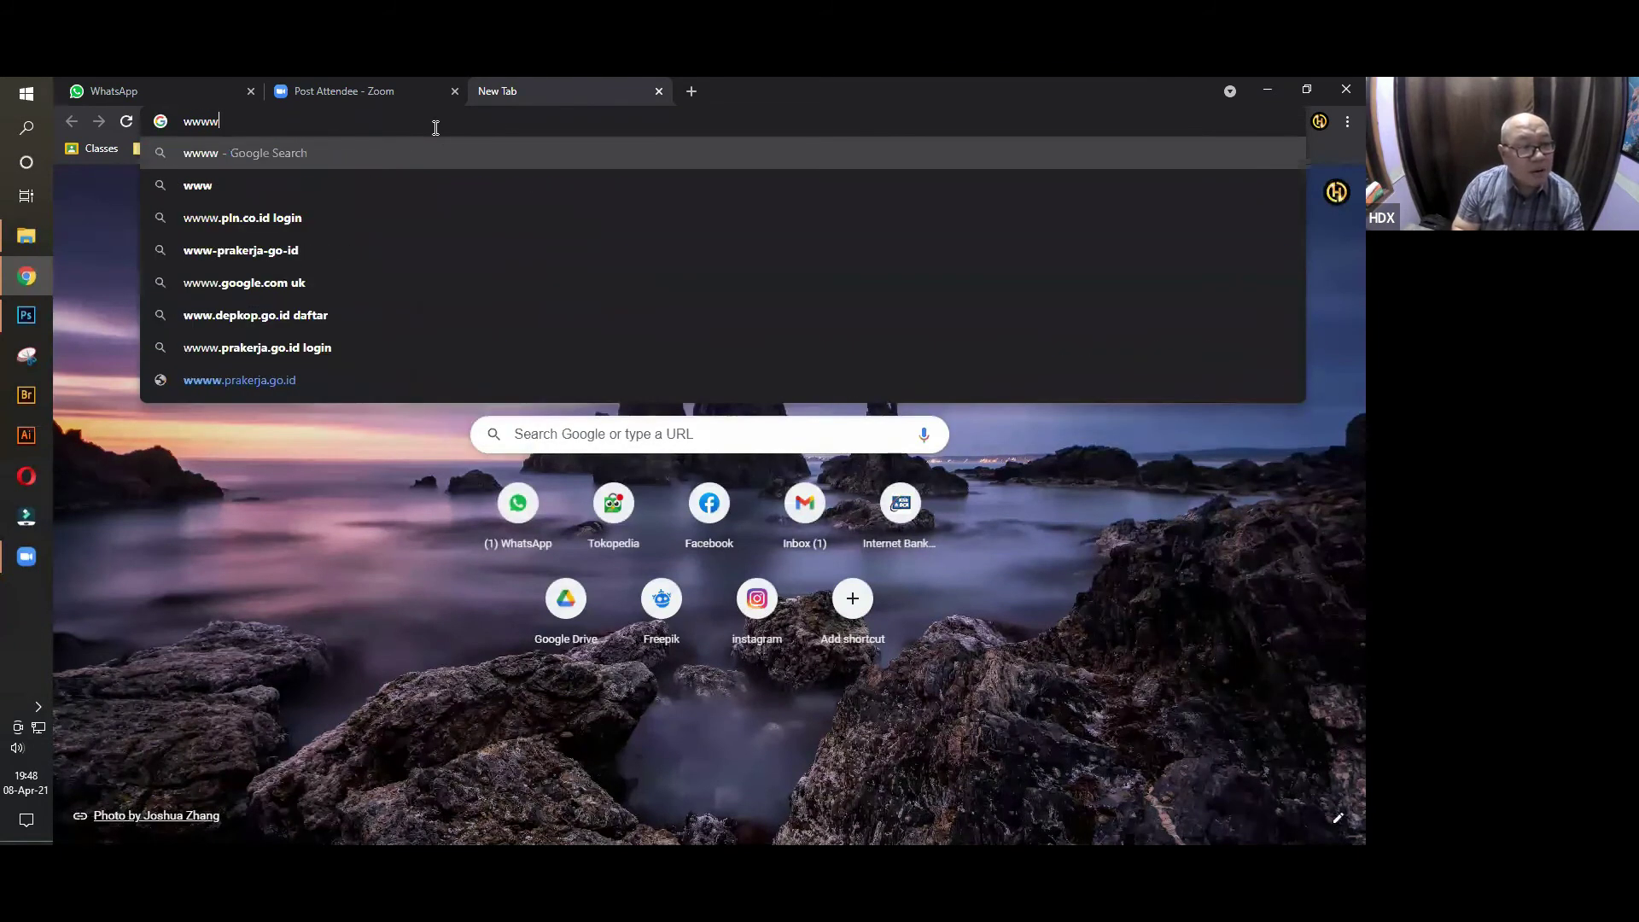
pyautogui.press('BackSpace')
pyautogui.write('.')
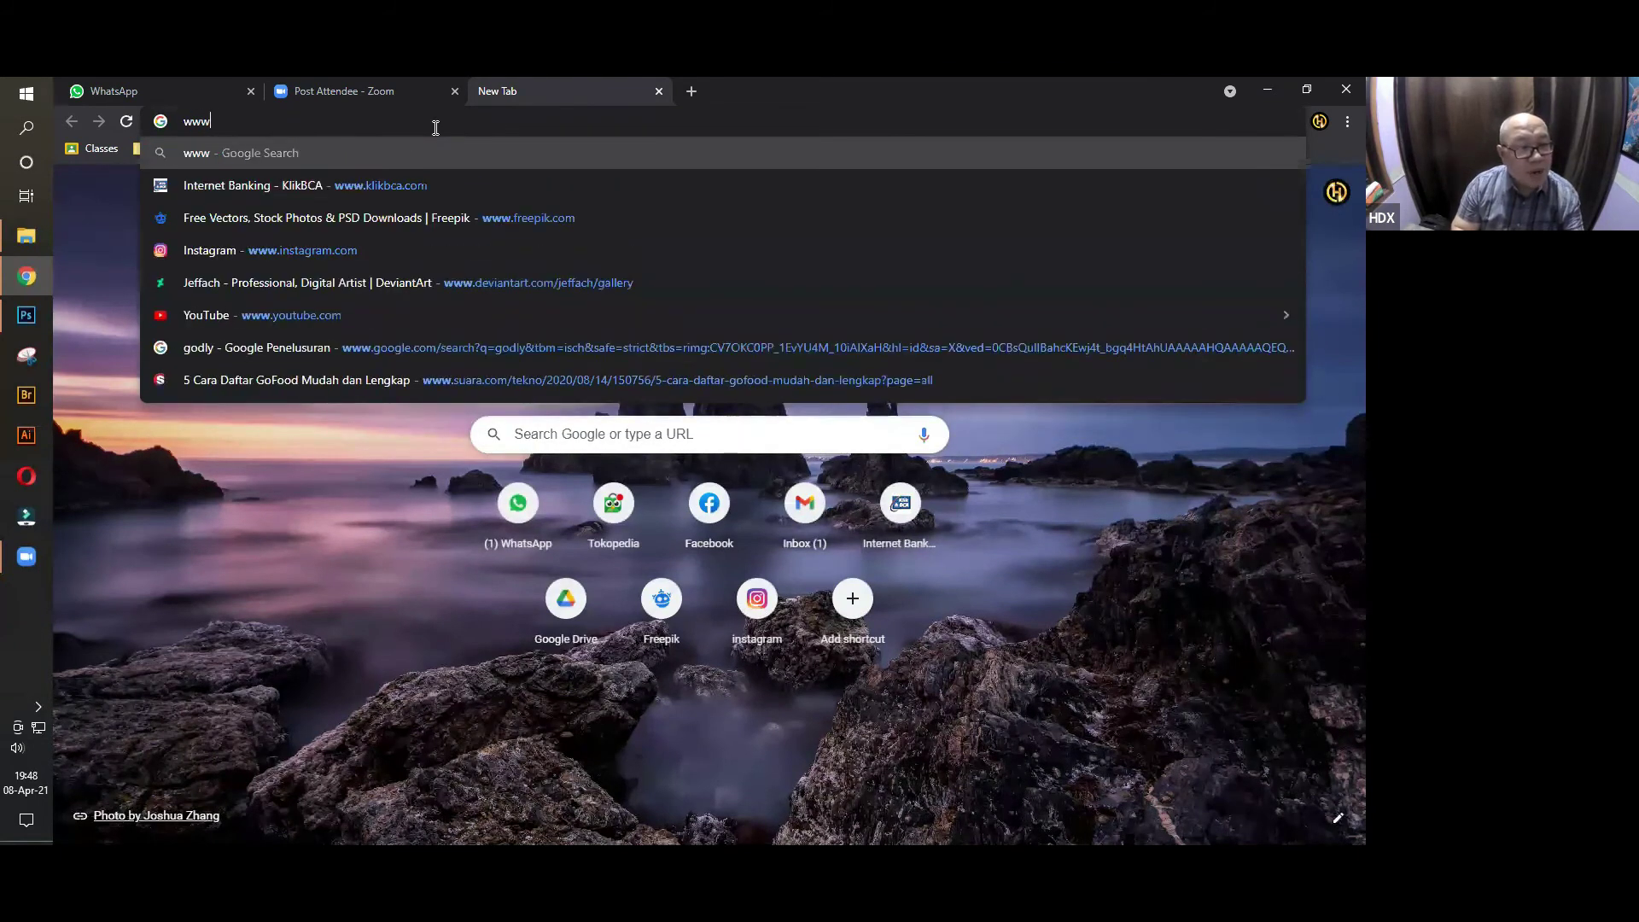
pyautogui.write('br')
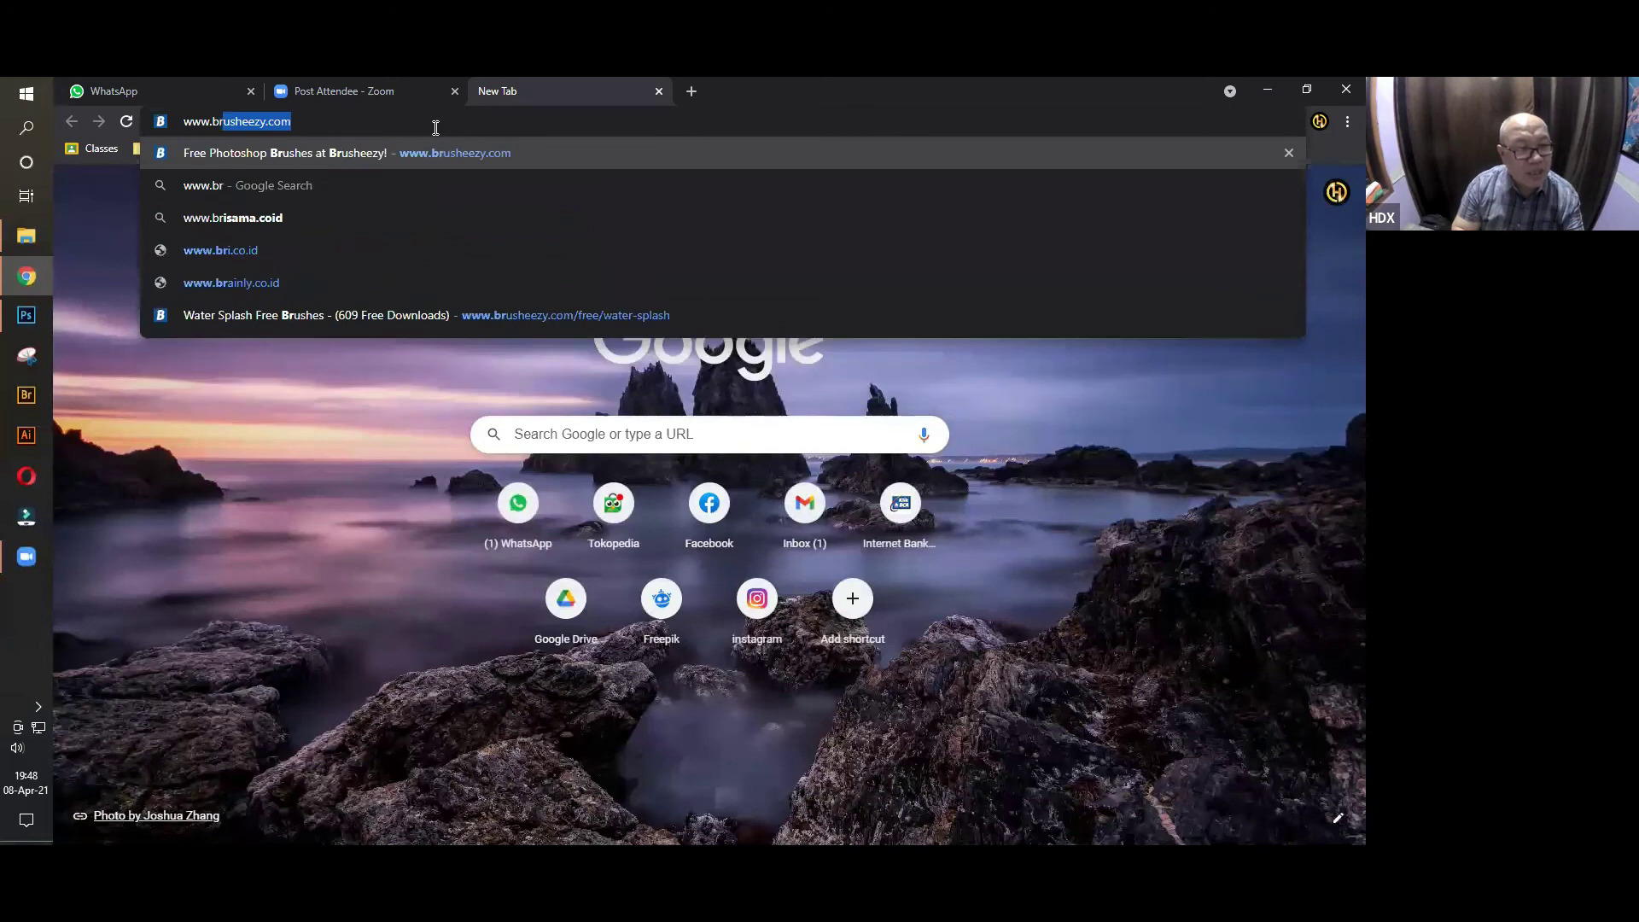
pyautogui.write('usheezy.com')
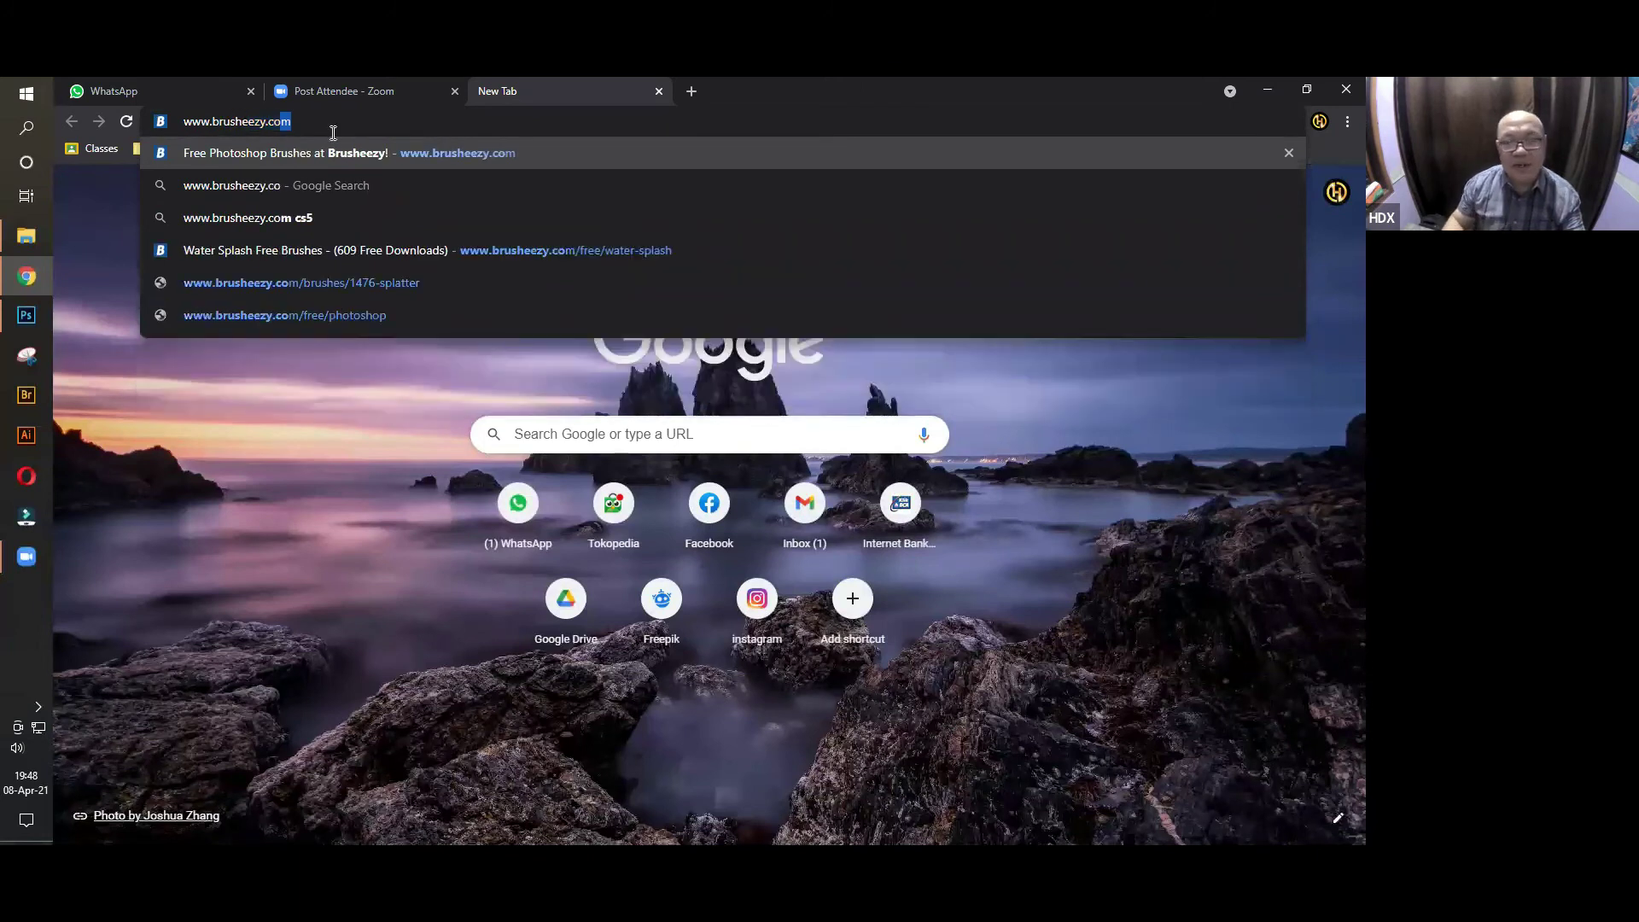
pyautogui.press('Return')
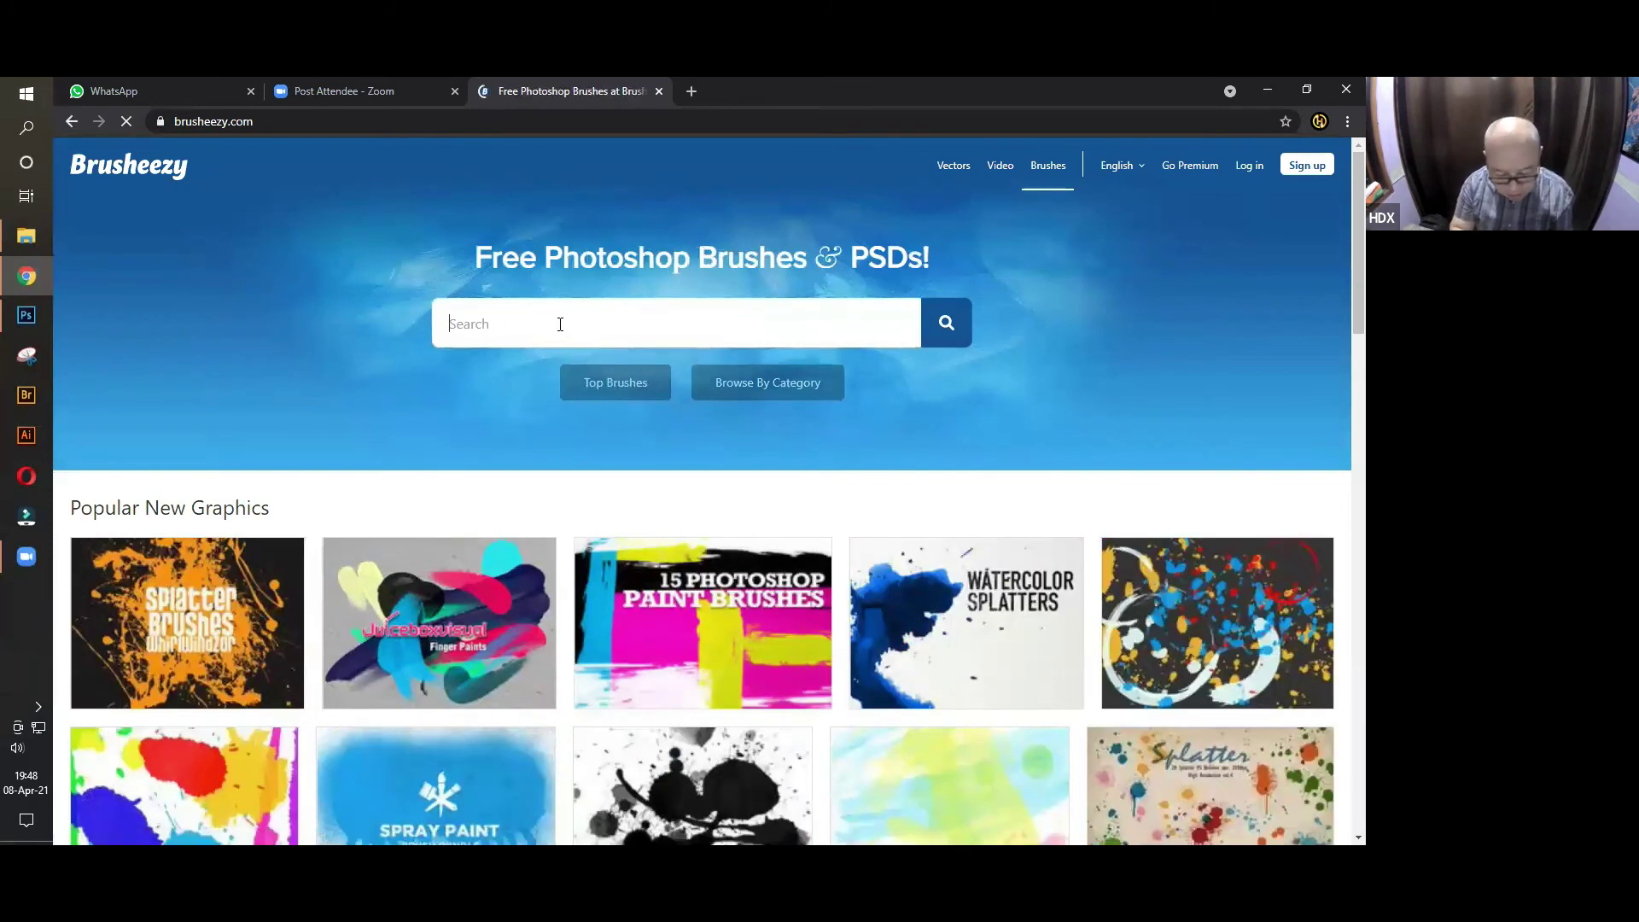
# Search the Brusheezy brush library for "birds"
pyautogui.click(560, 325)
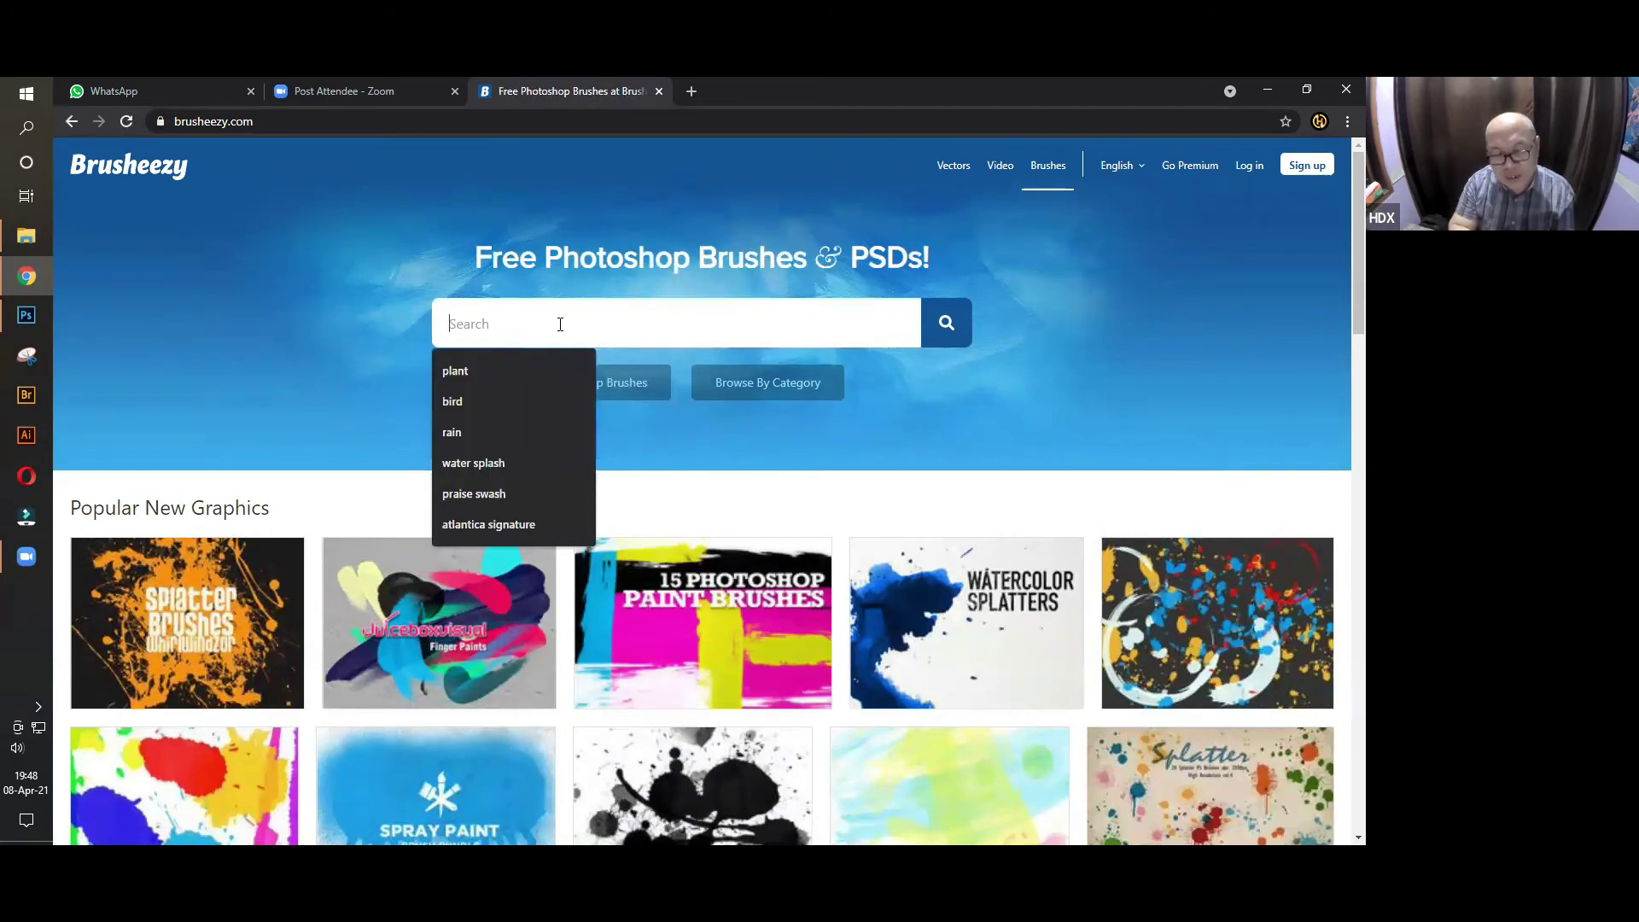
pyautogui.write('bird')
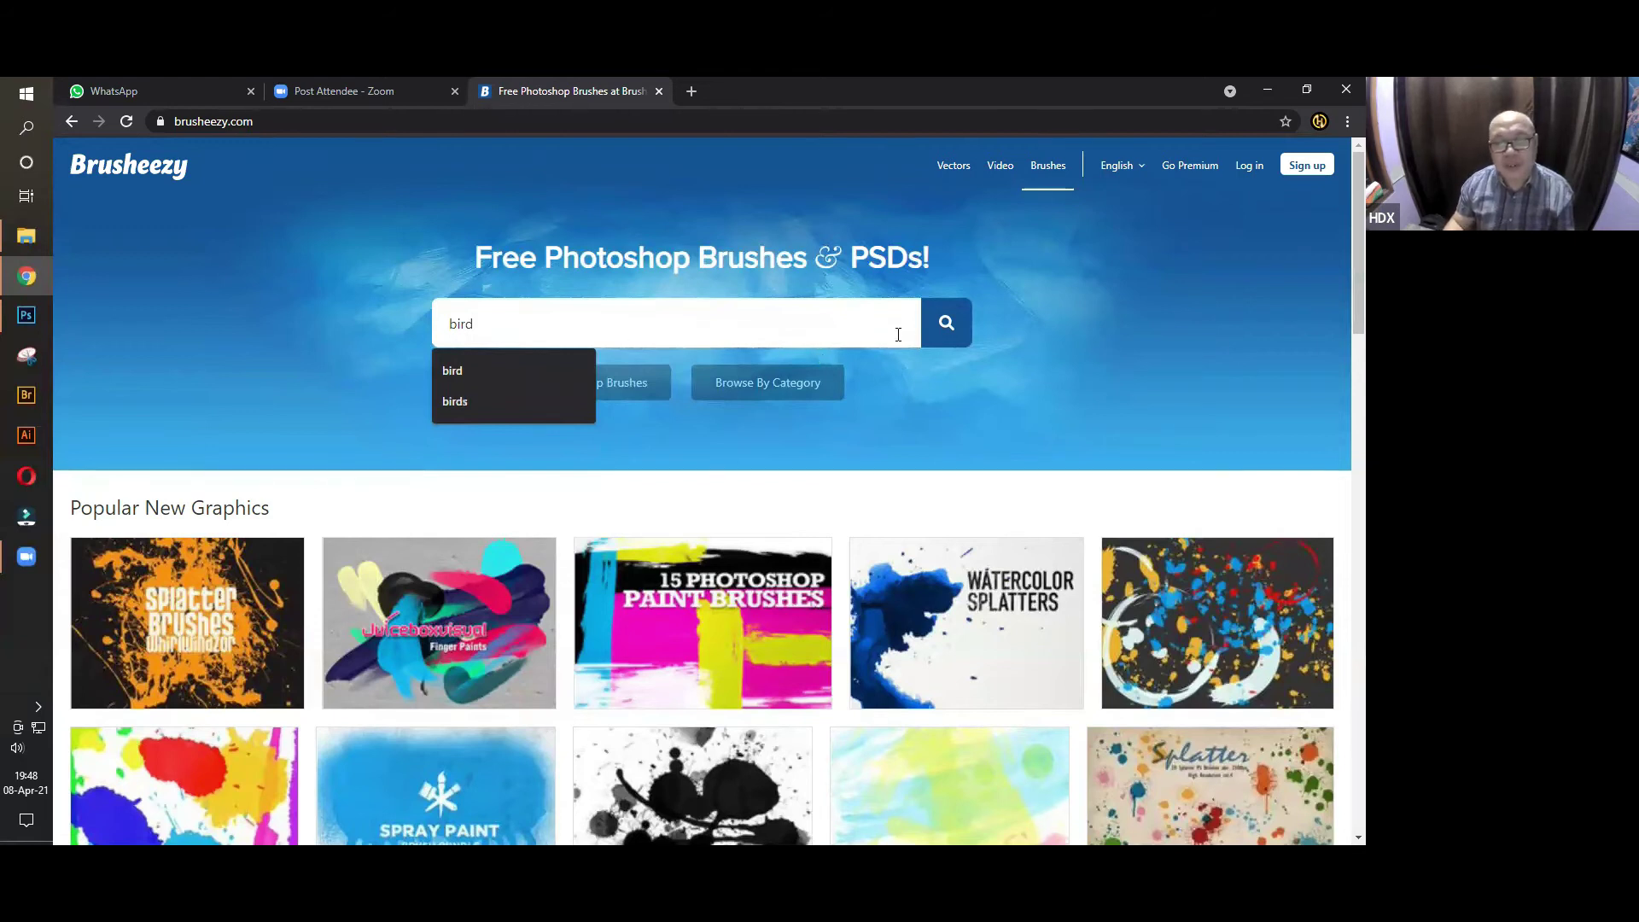
pyautogui.write('s')
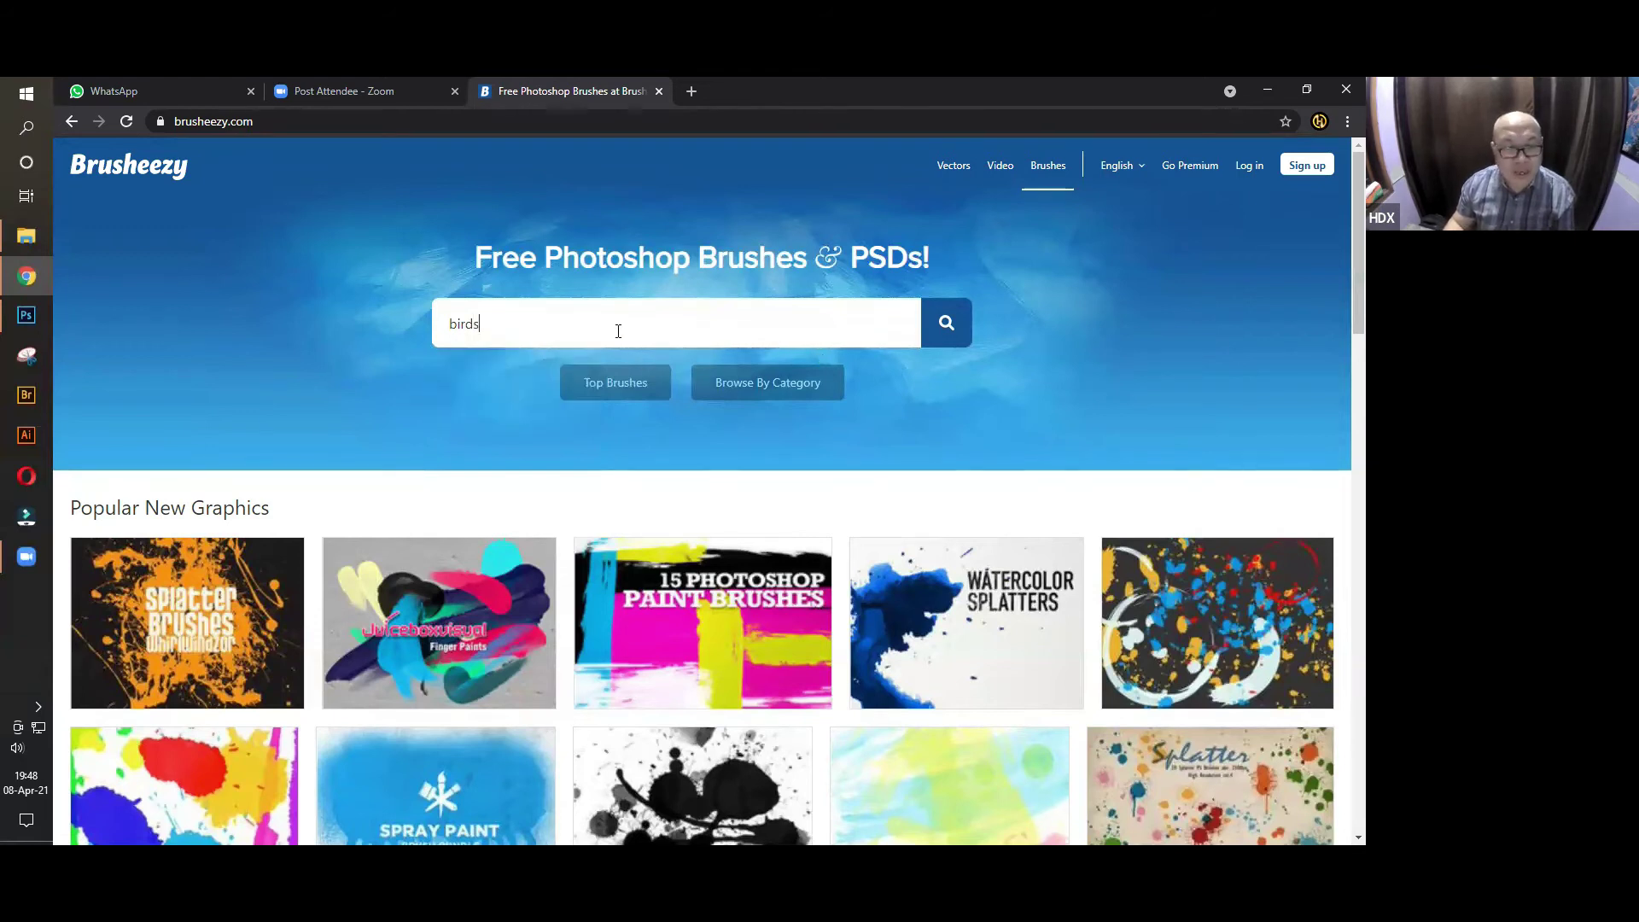
pyautogui.click(933, 339)
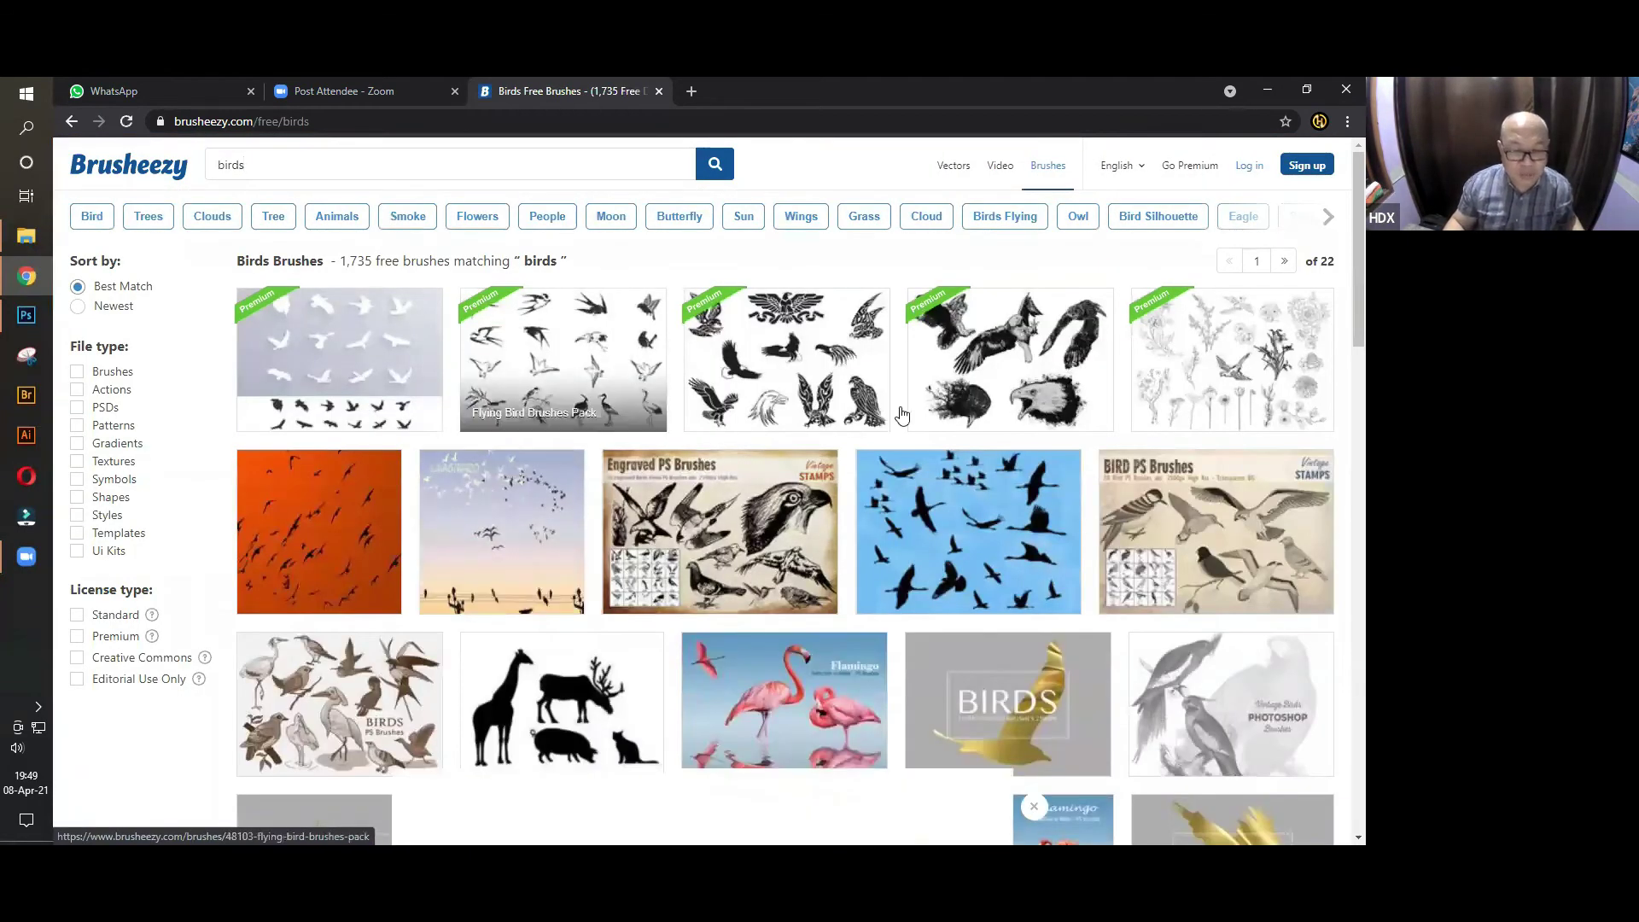
# Look through the birds search results to examine the kinds of bird brush packs offered
pyautogui.scroll(-3, 717, 464)
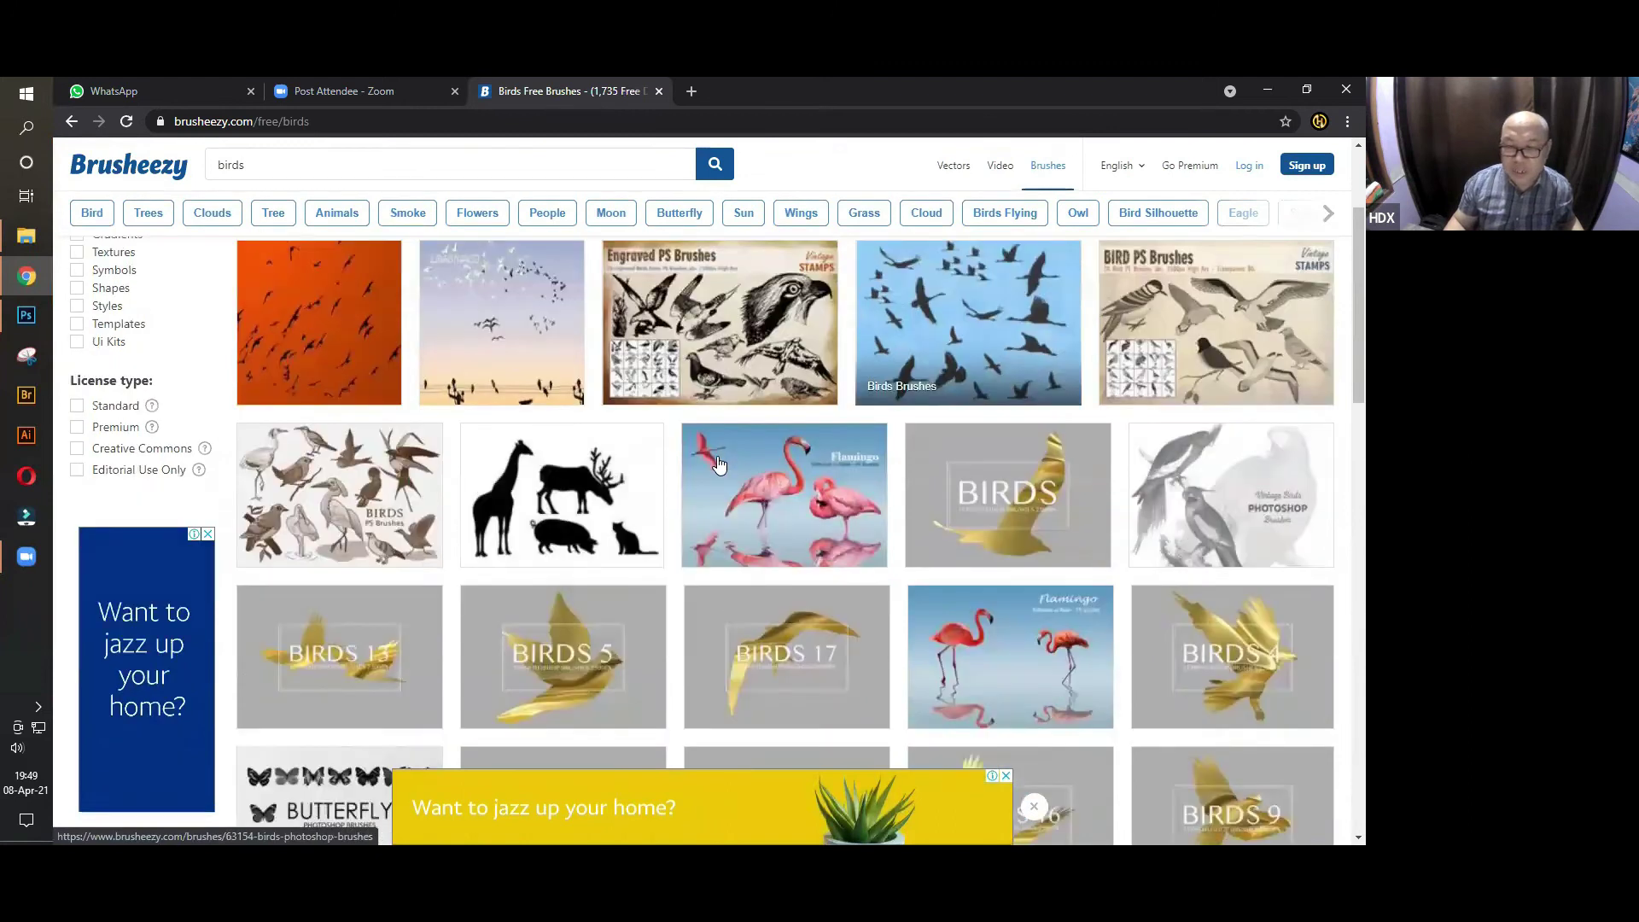
pyautogui.scroll(2, 555, 550)
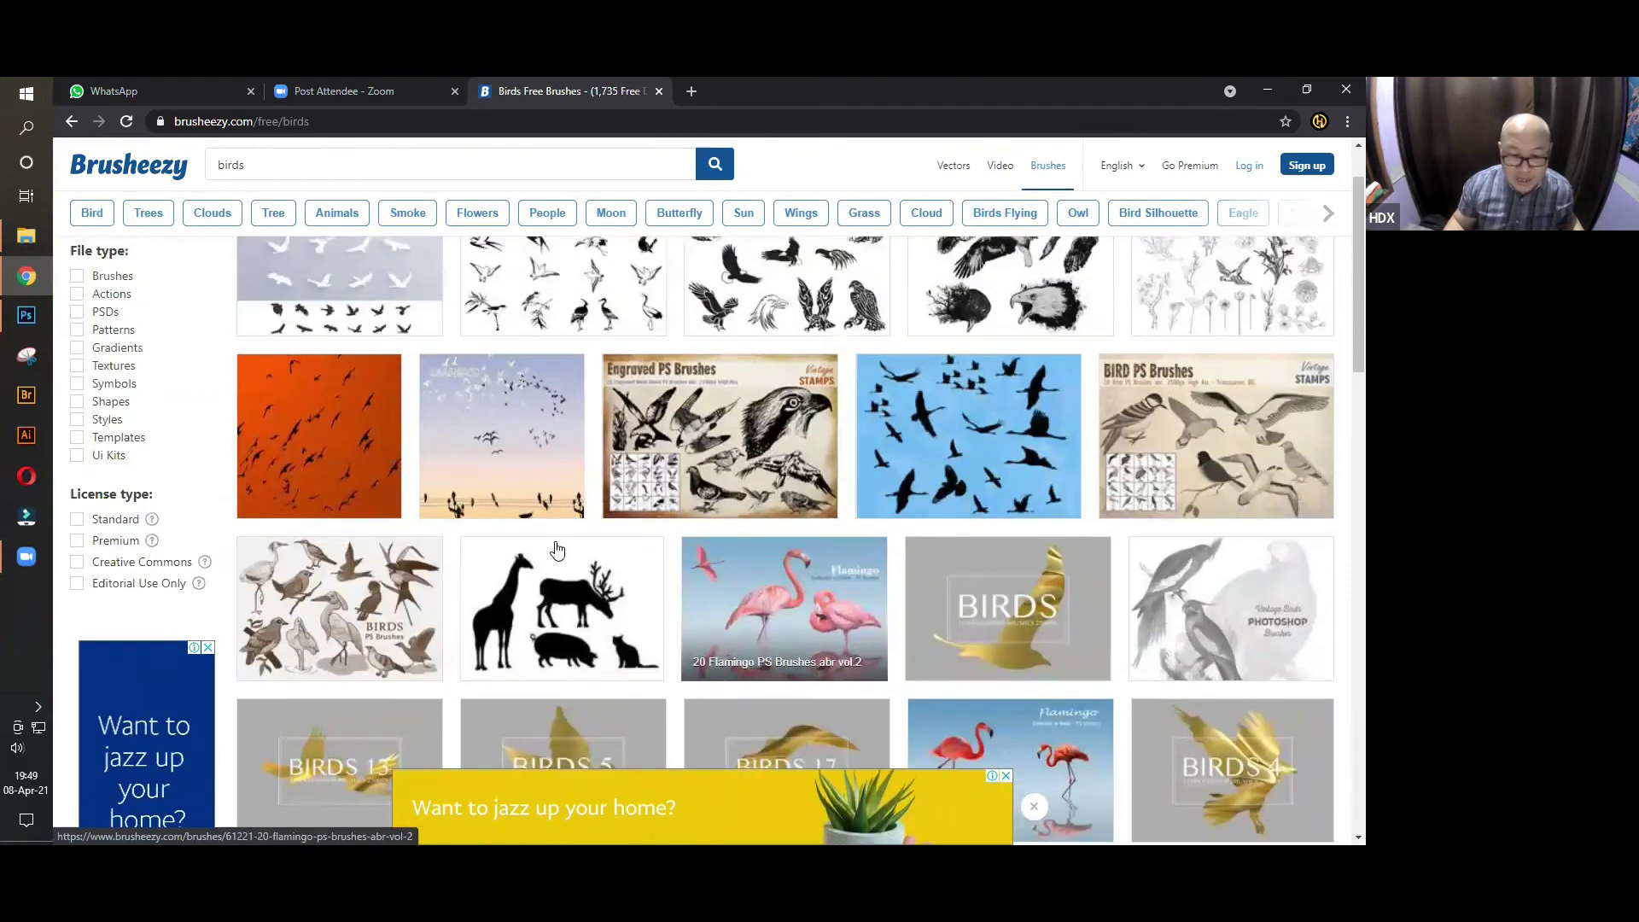
pyautogui.scroll(2, 556, 549)
pyautogui.scroll(-1, 555, 521)
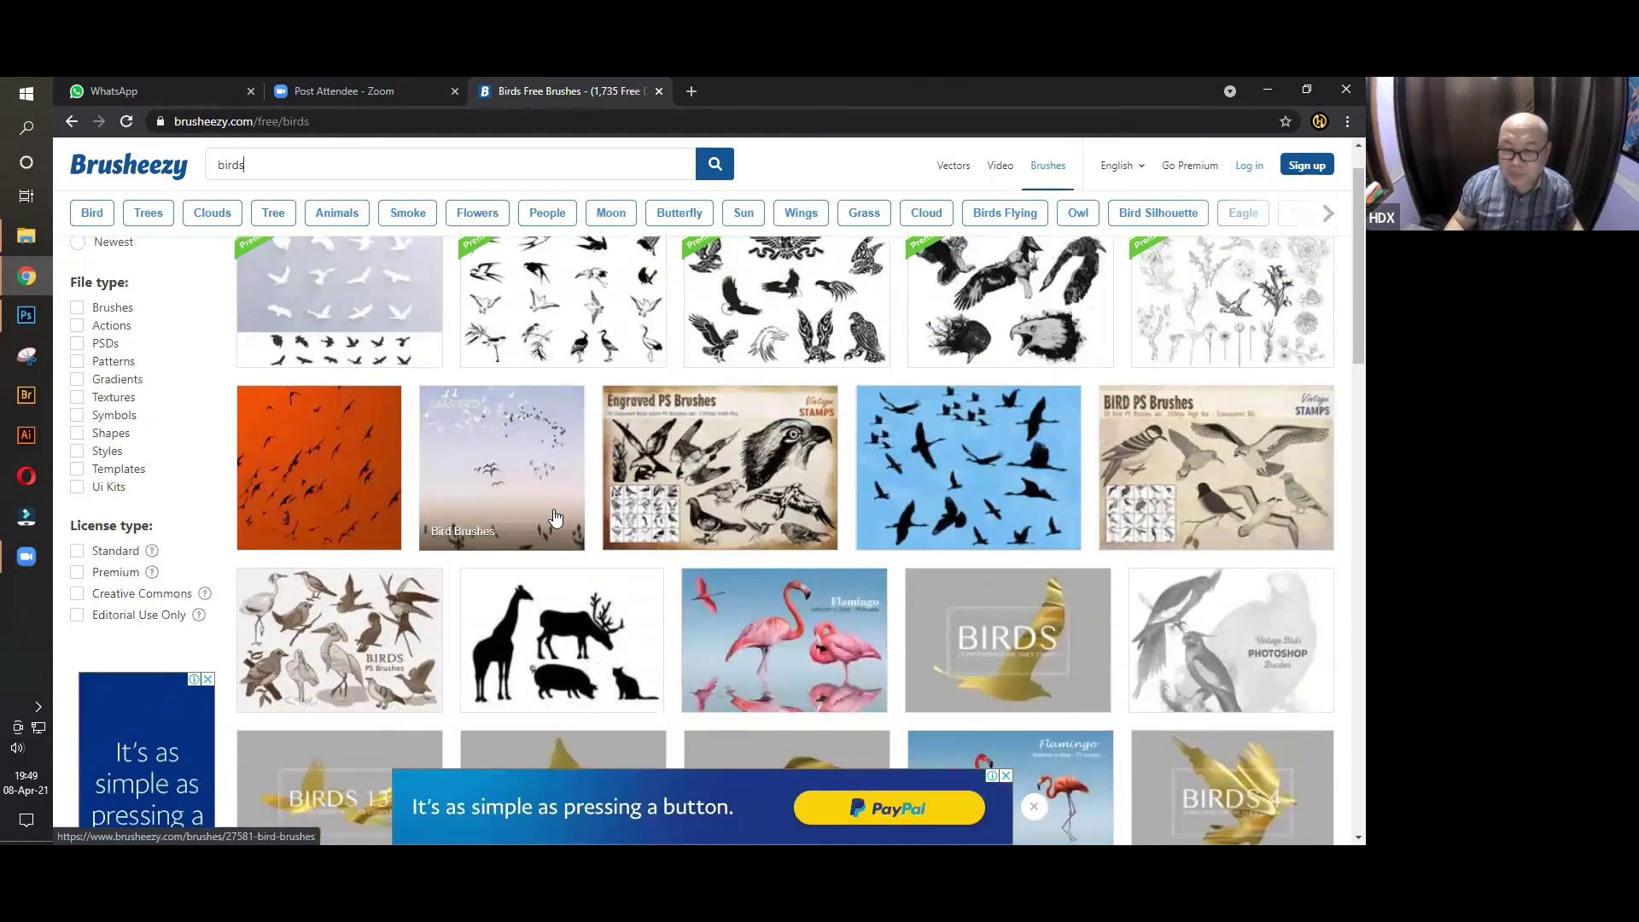
pyautogui.scroll(-7, 555, 516)
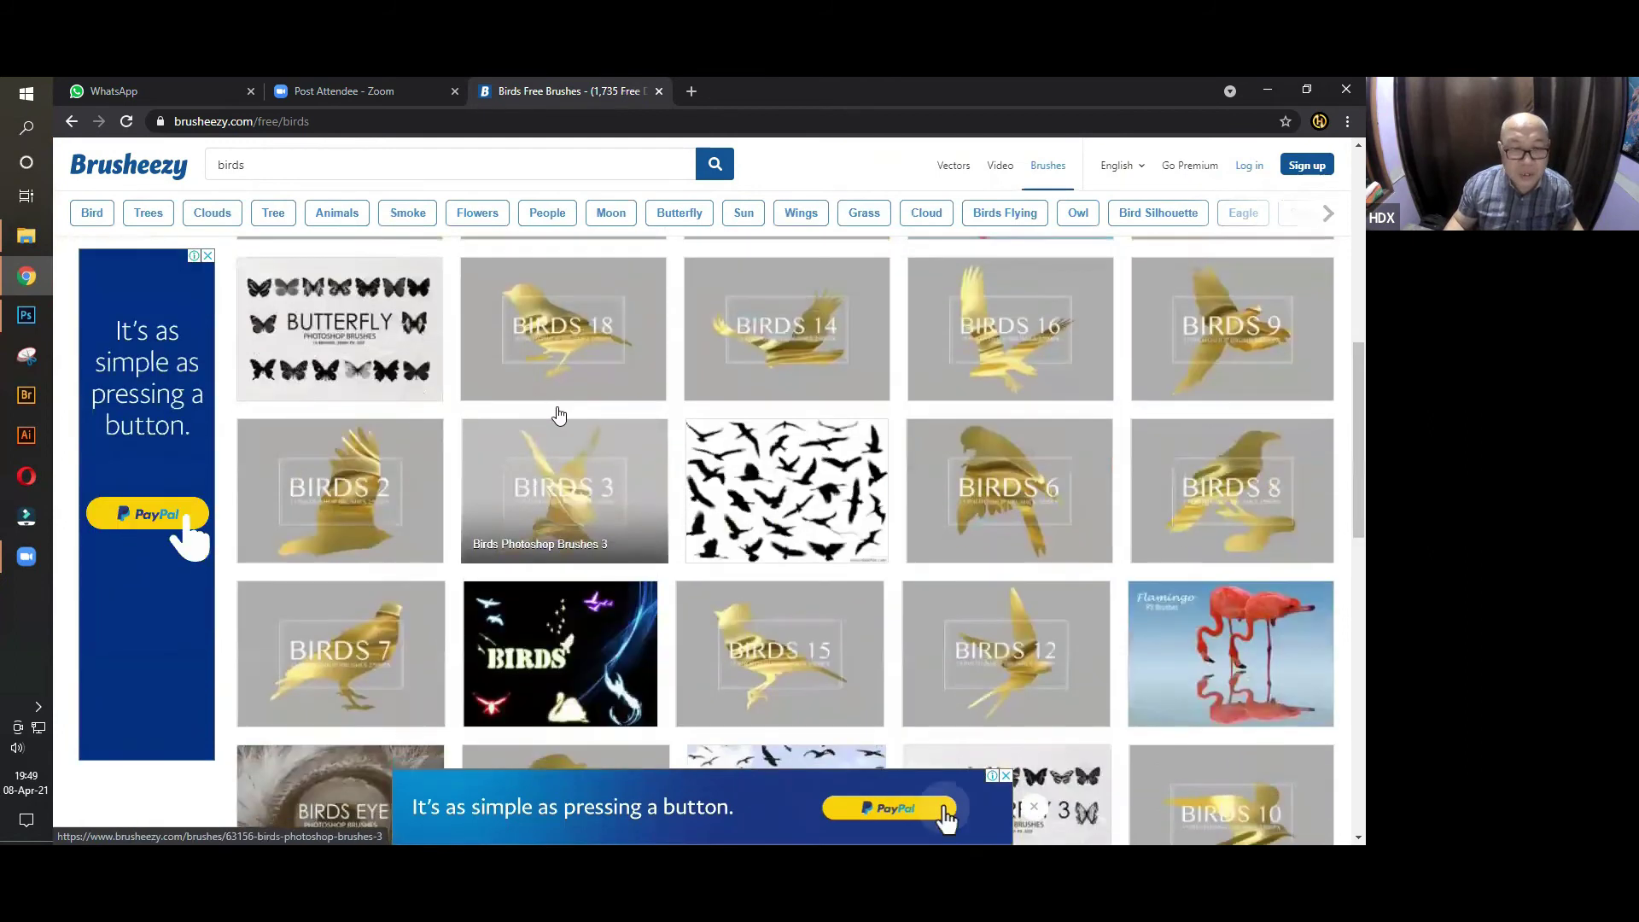
pyautogui.scroll(-7, 555, 513)
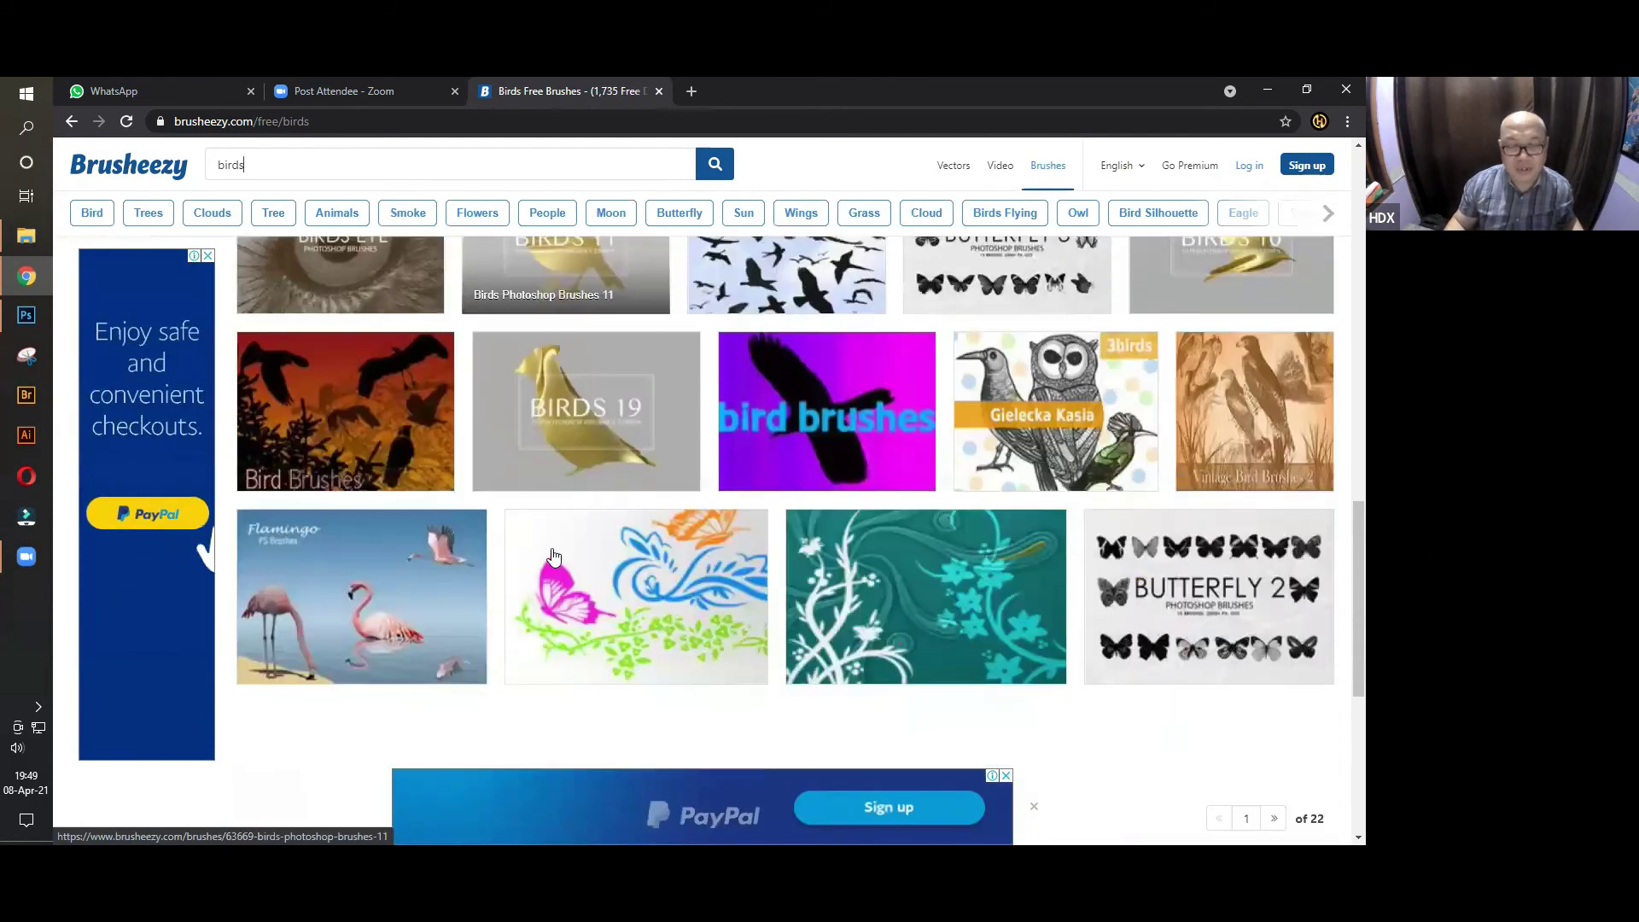
pyautogui.scroll(4, 553, 555)
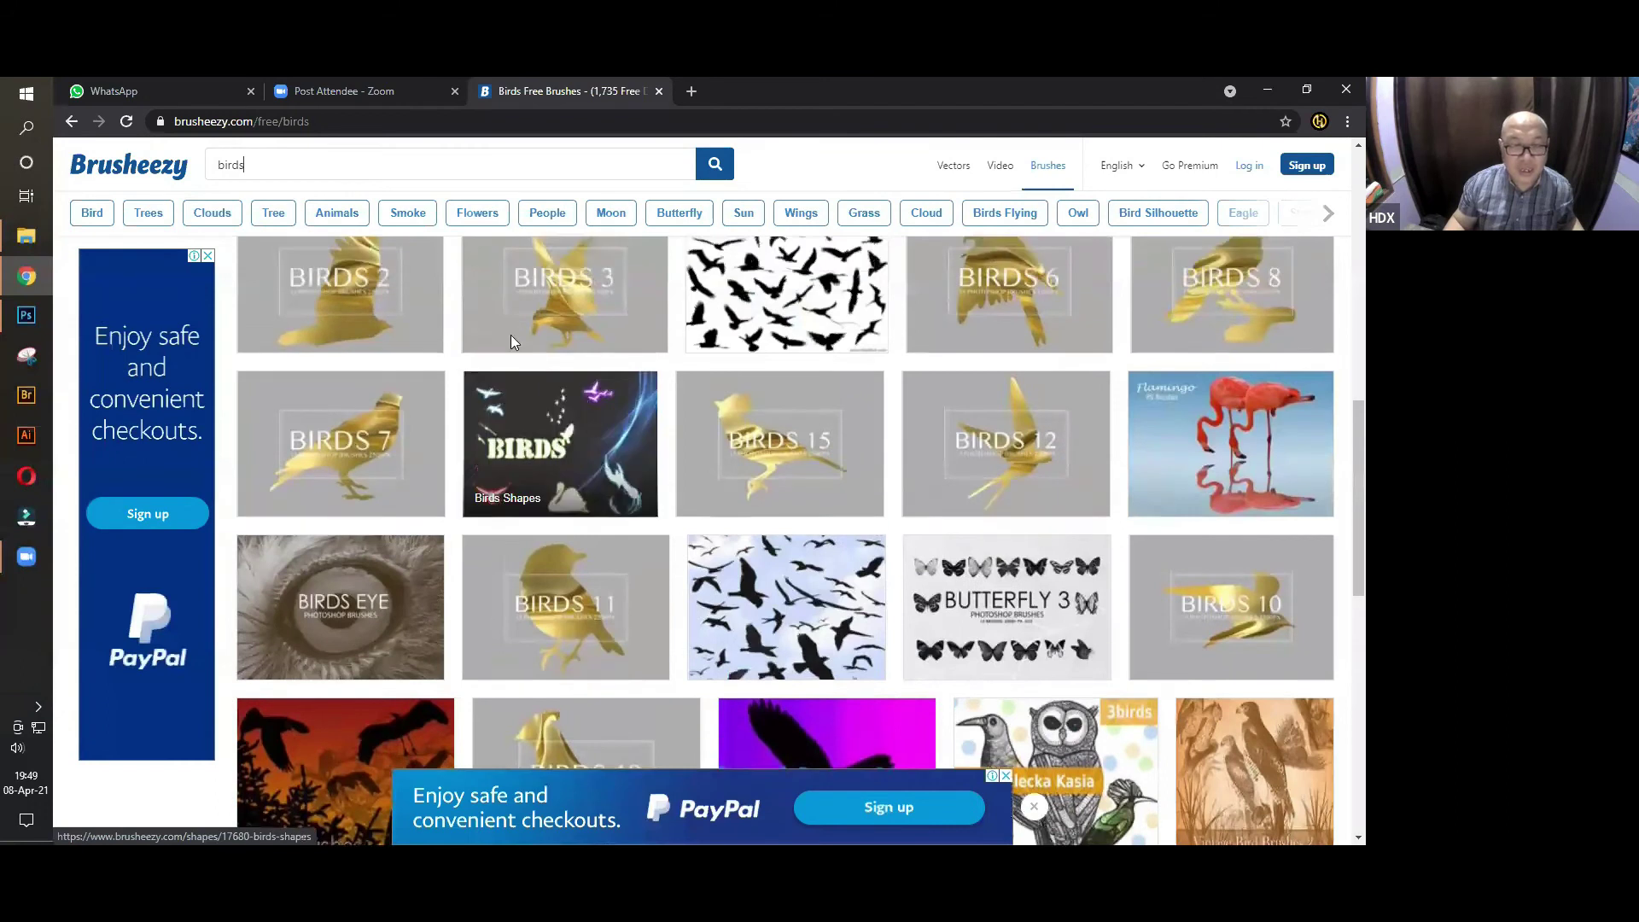
pyautogui.scroll(9, 510, 336)
# Open the free Bird Brushes pack's page to view its download option, and return to the birds results
pyautogui.click(651, 332)
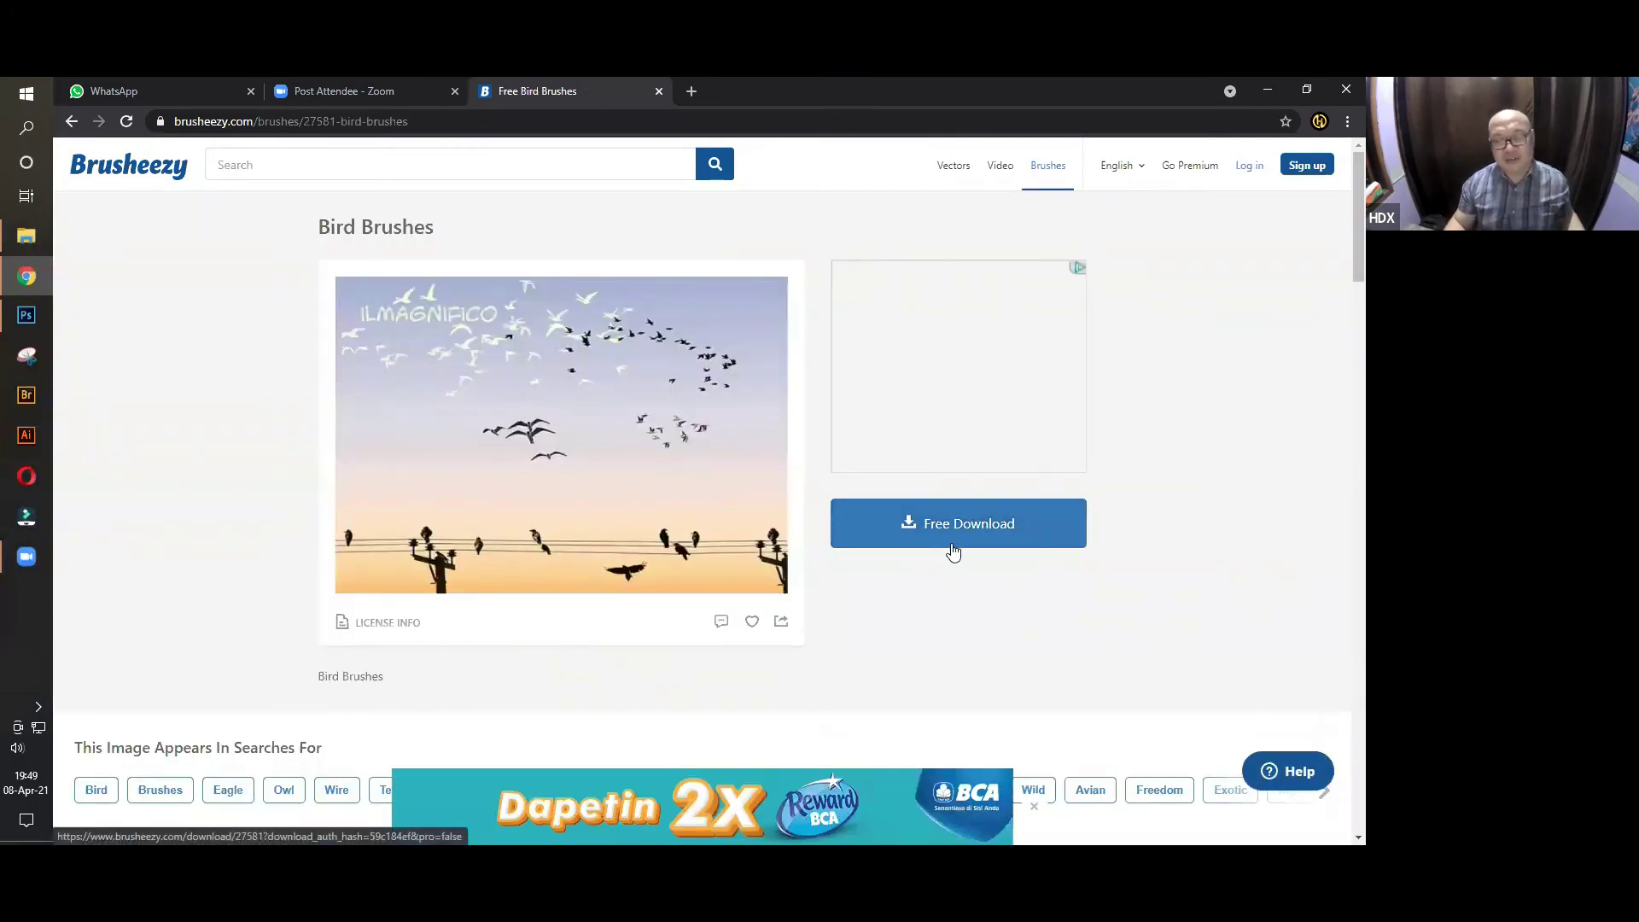
pyautogui.click(953, 553)
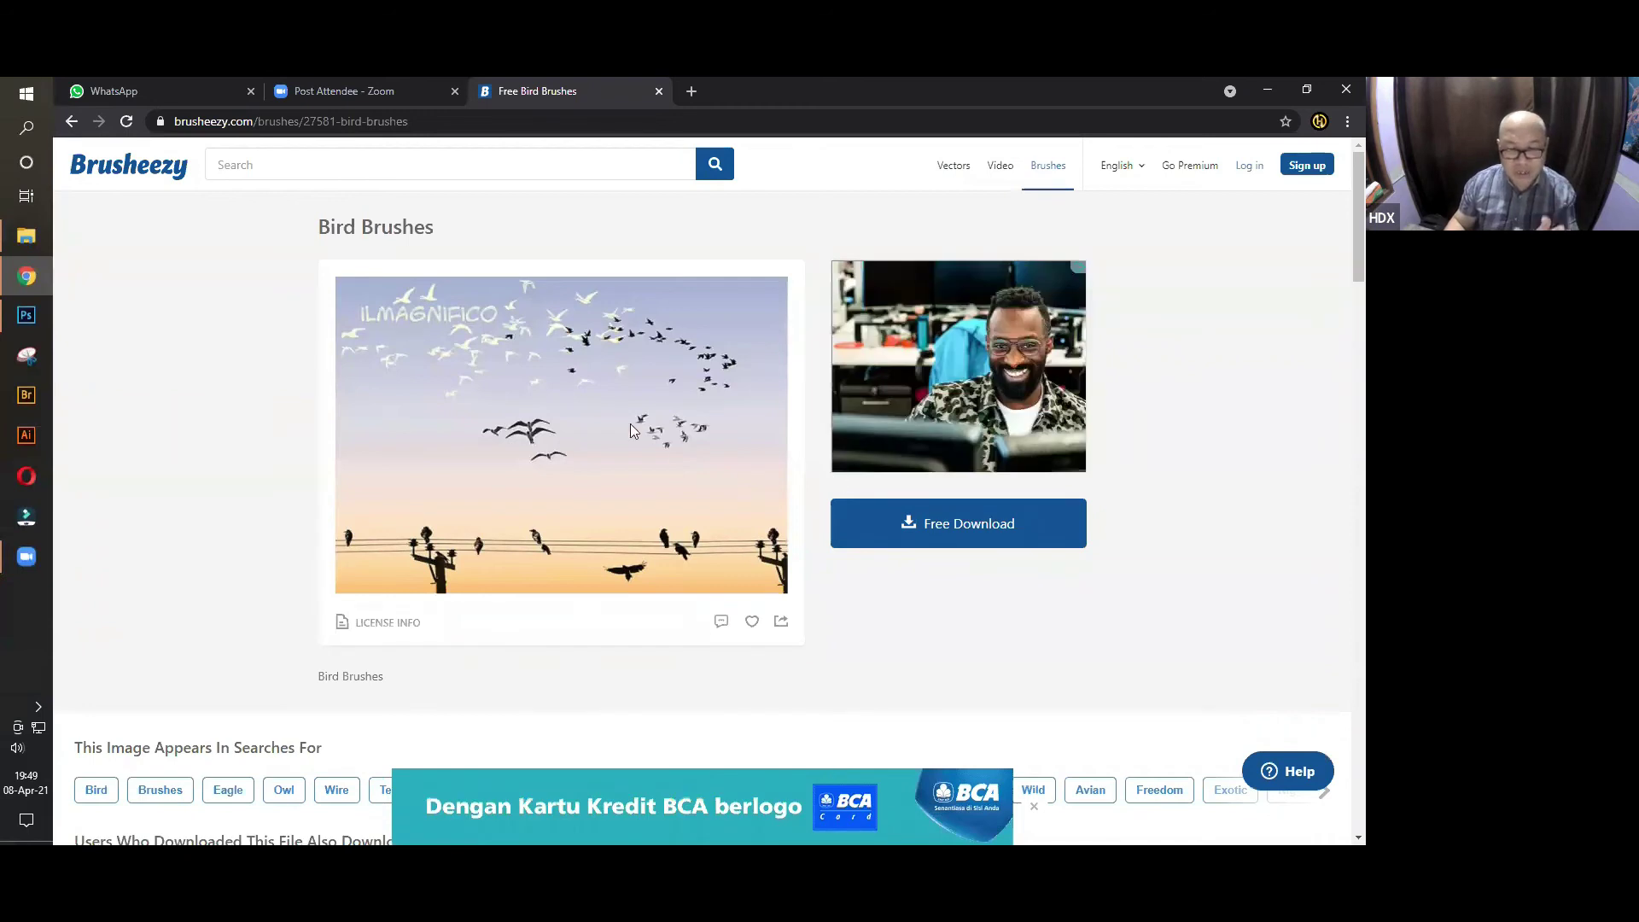
pyautogui.click(68, 121)
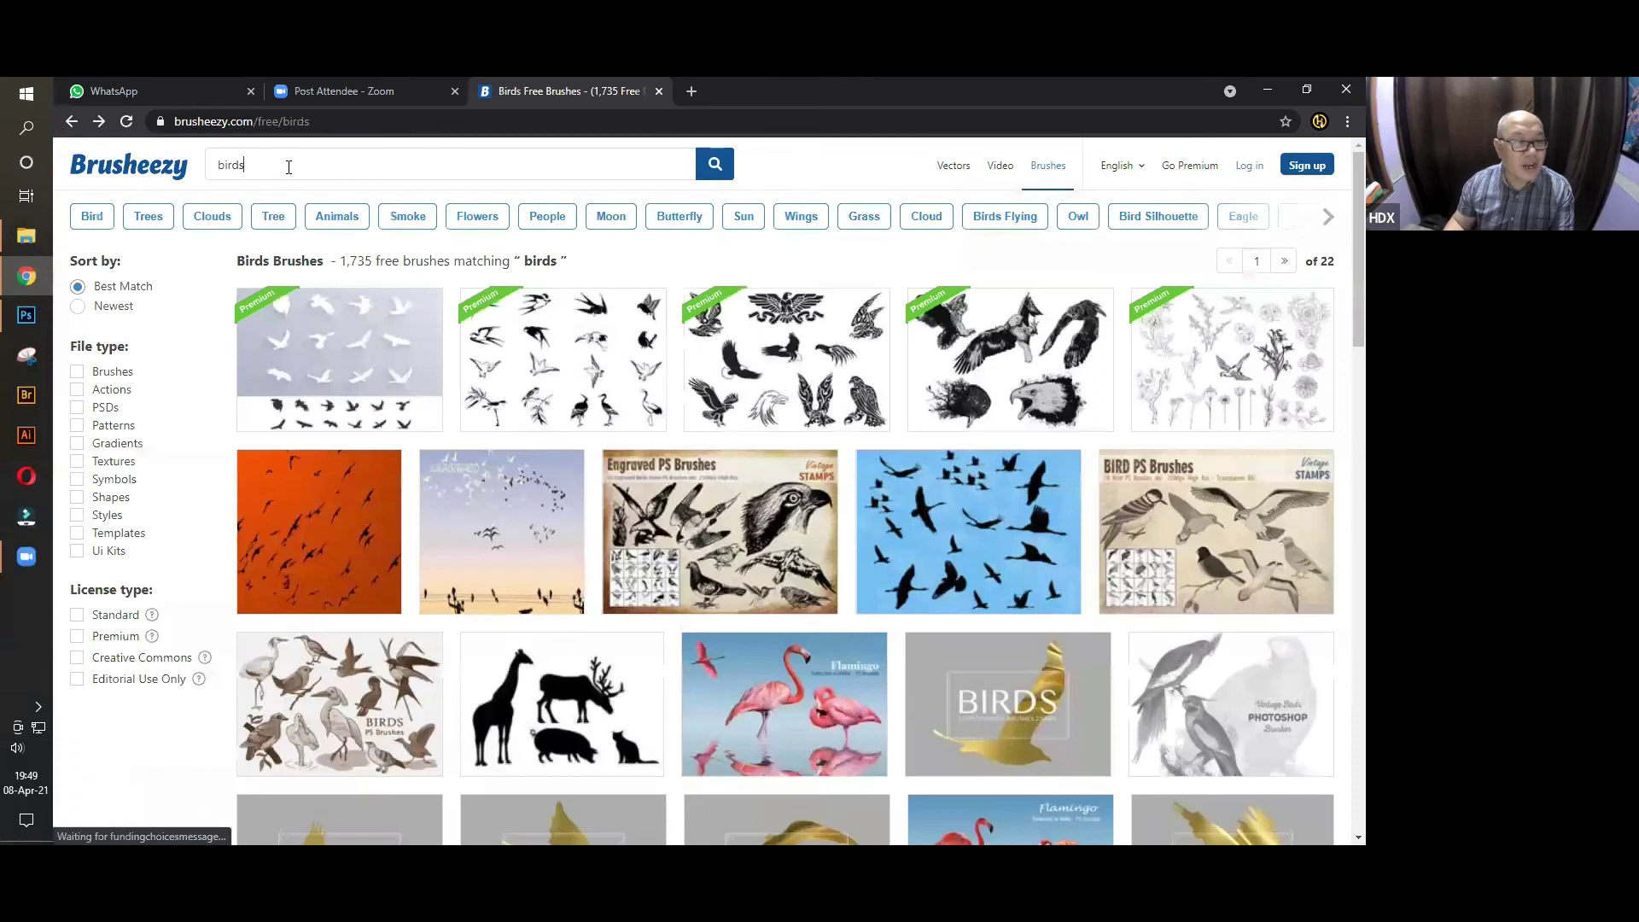
# Replace the birds search with a search for "water splash" brushes
pyautogui.tripleClick(205, 167)
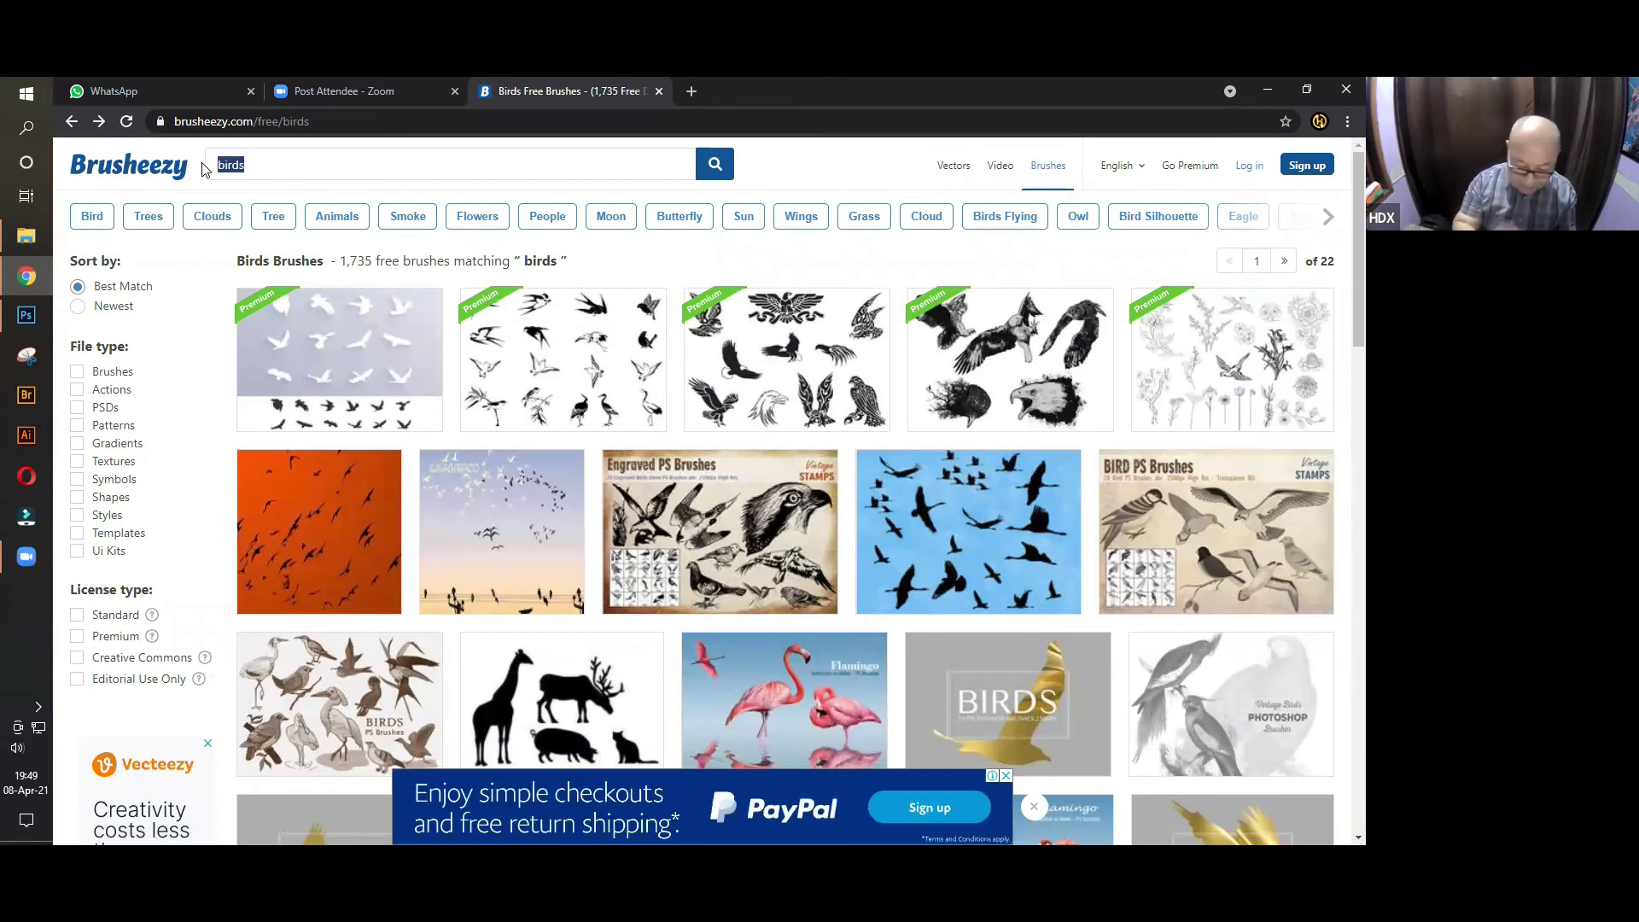
pyautogui.write('wa')
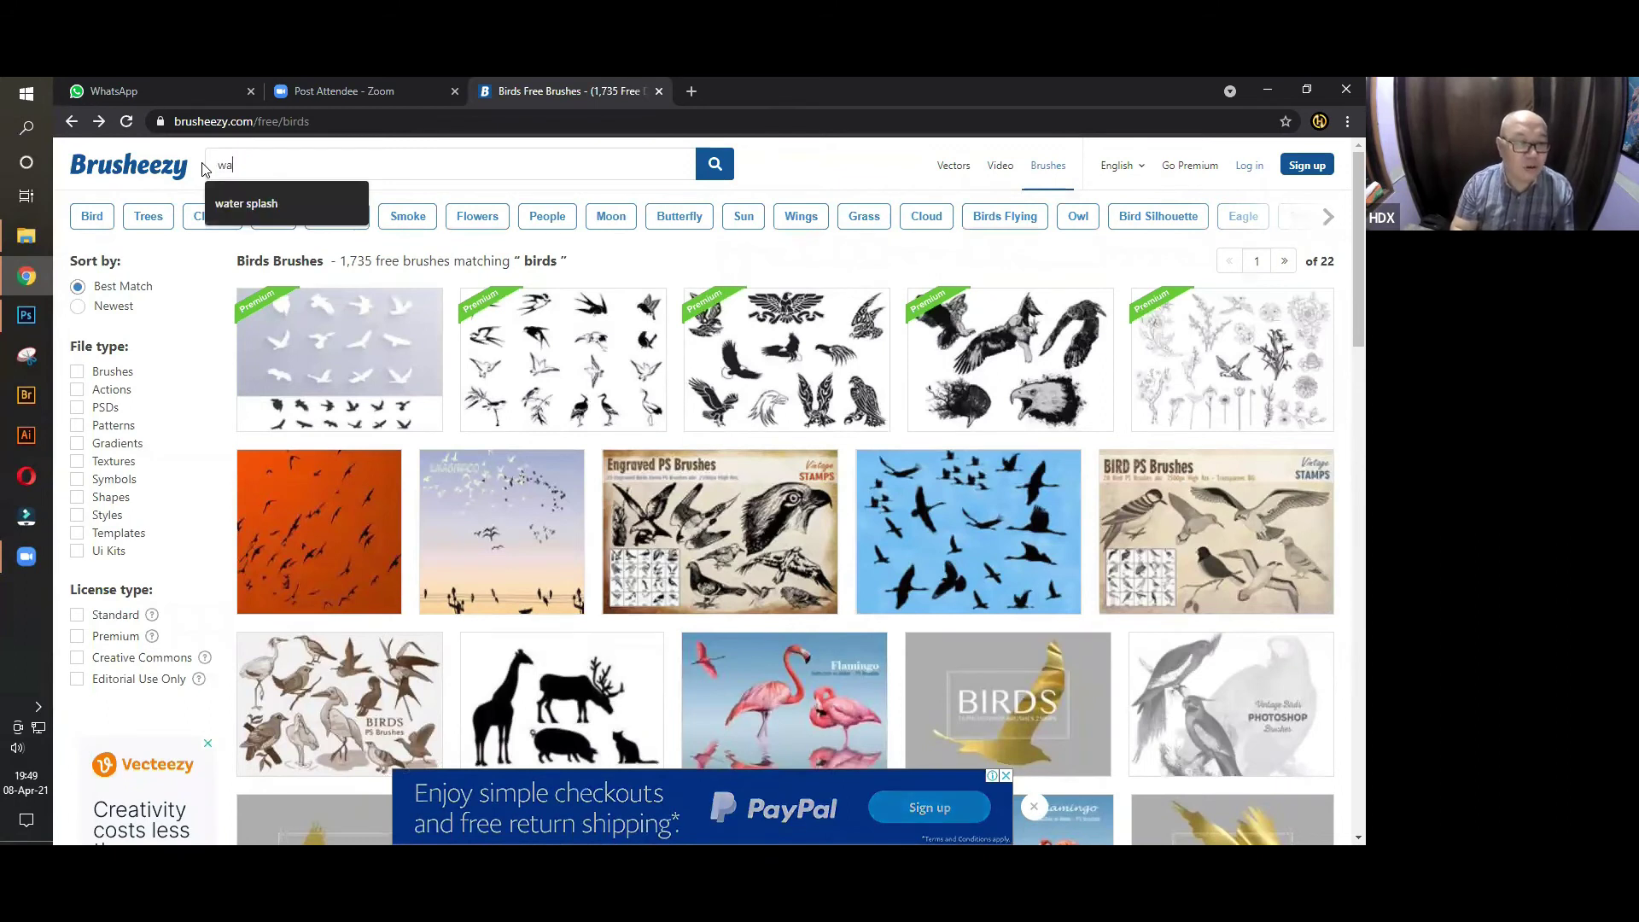
pyautogui.write('ter spla')
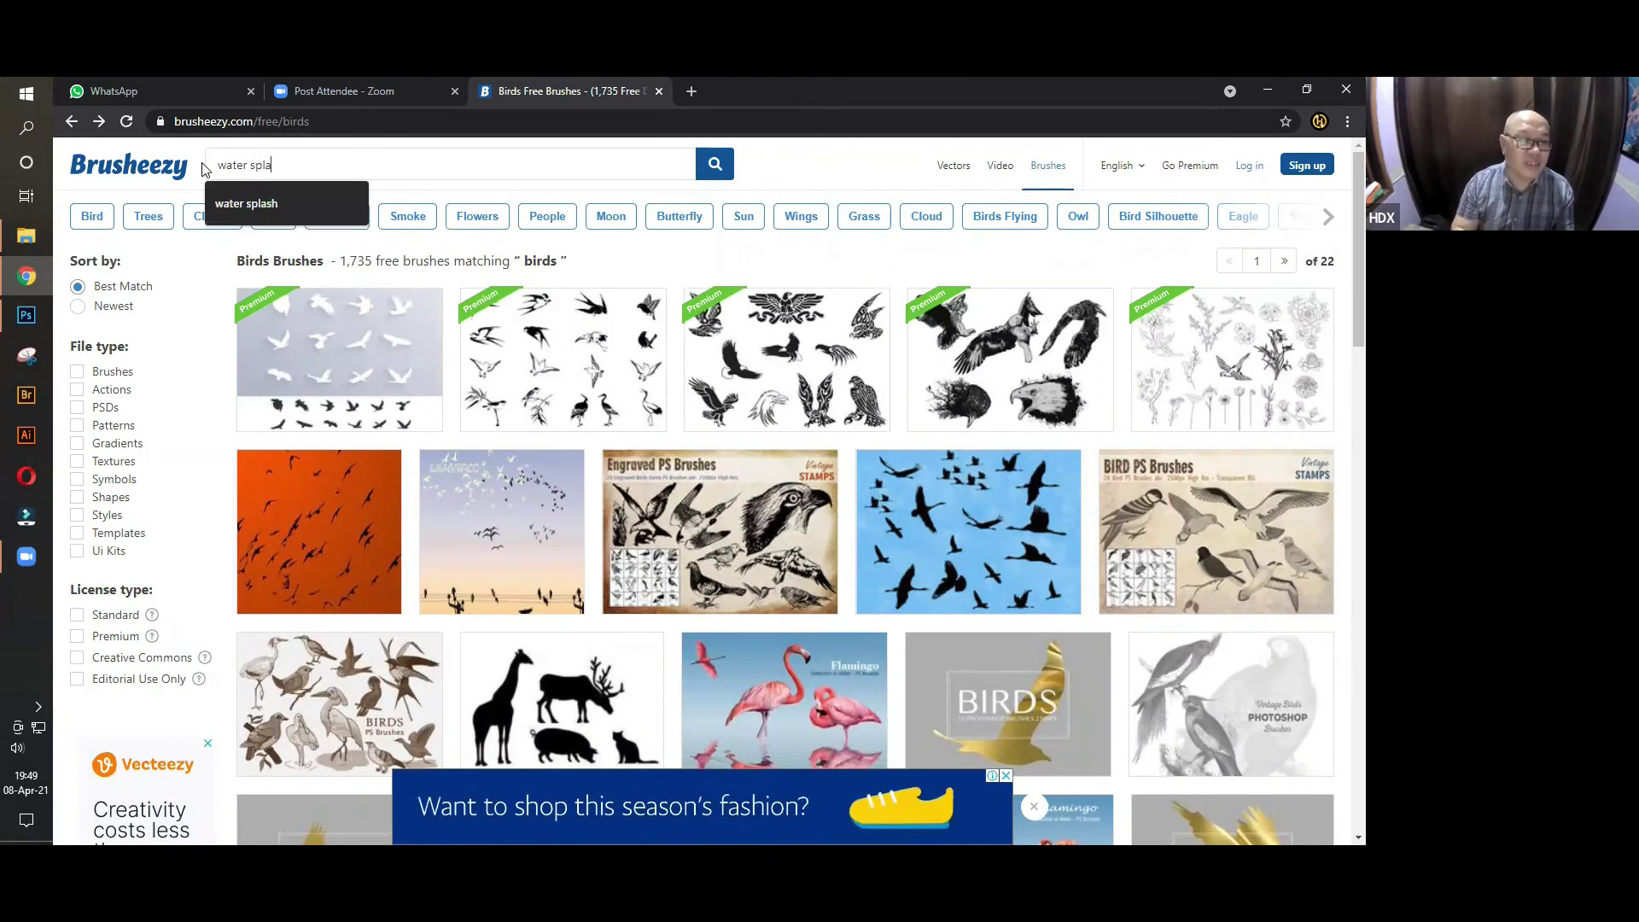
pyautogui.write('sh')
pyautogui.press('Return')
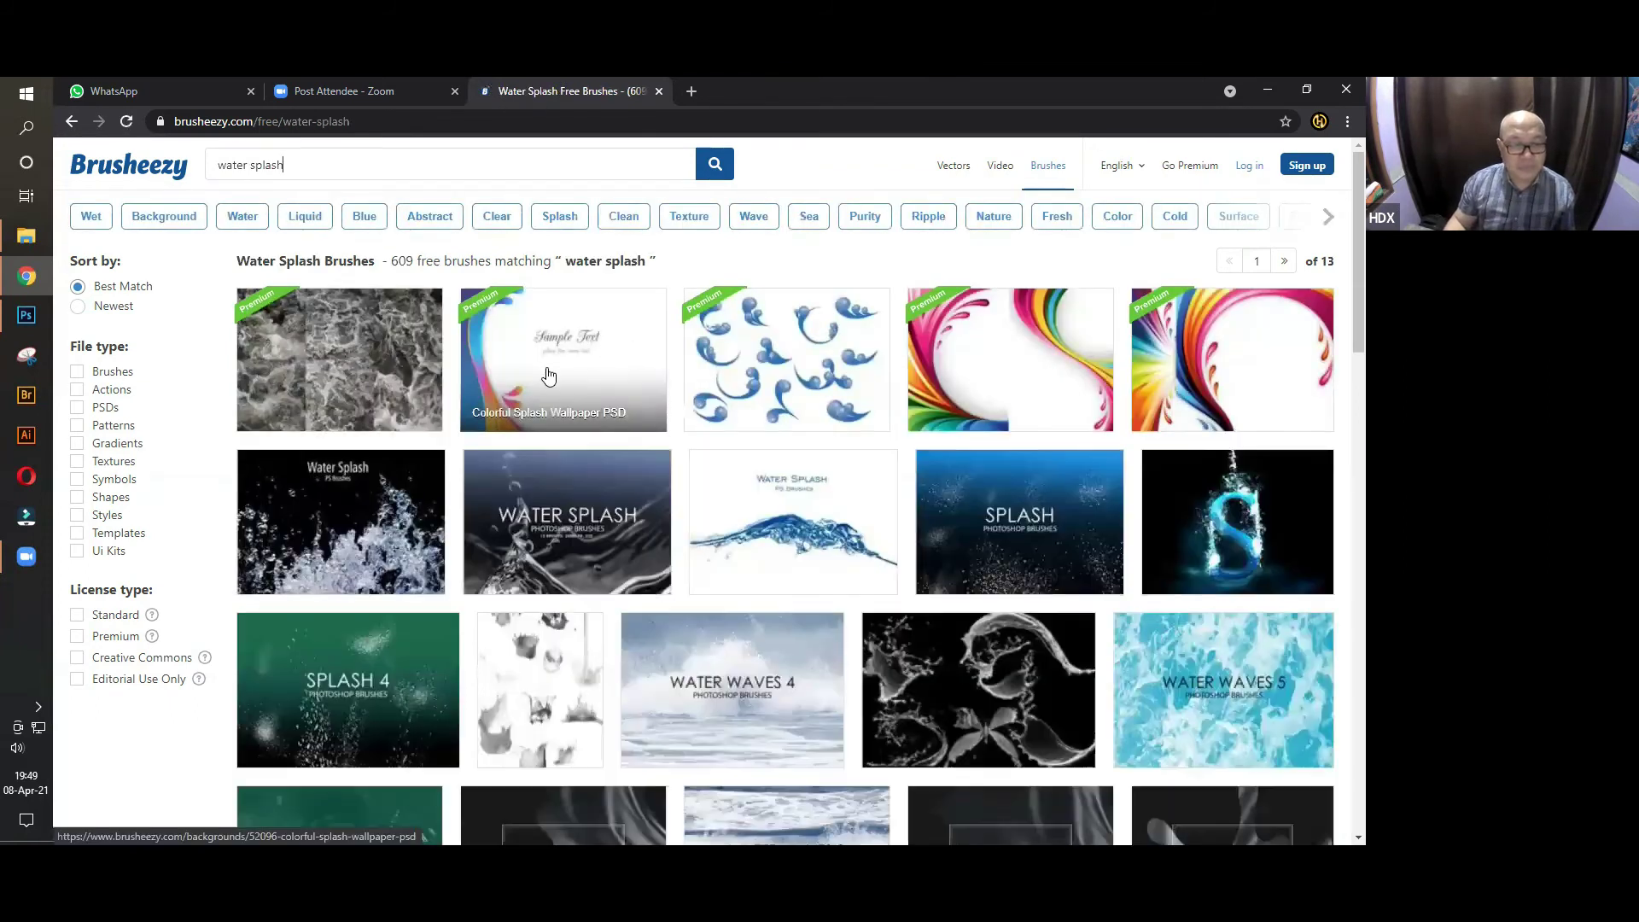
# Look through the first page of water splash results to examine the available splash, wave and bubble brush packs
pyautogui.scroll(-2, 469, 444)
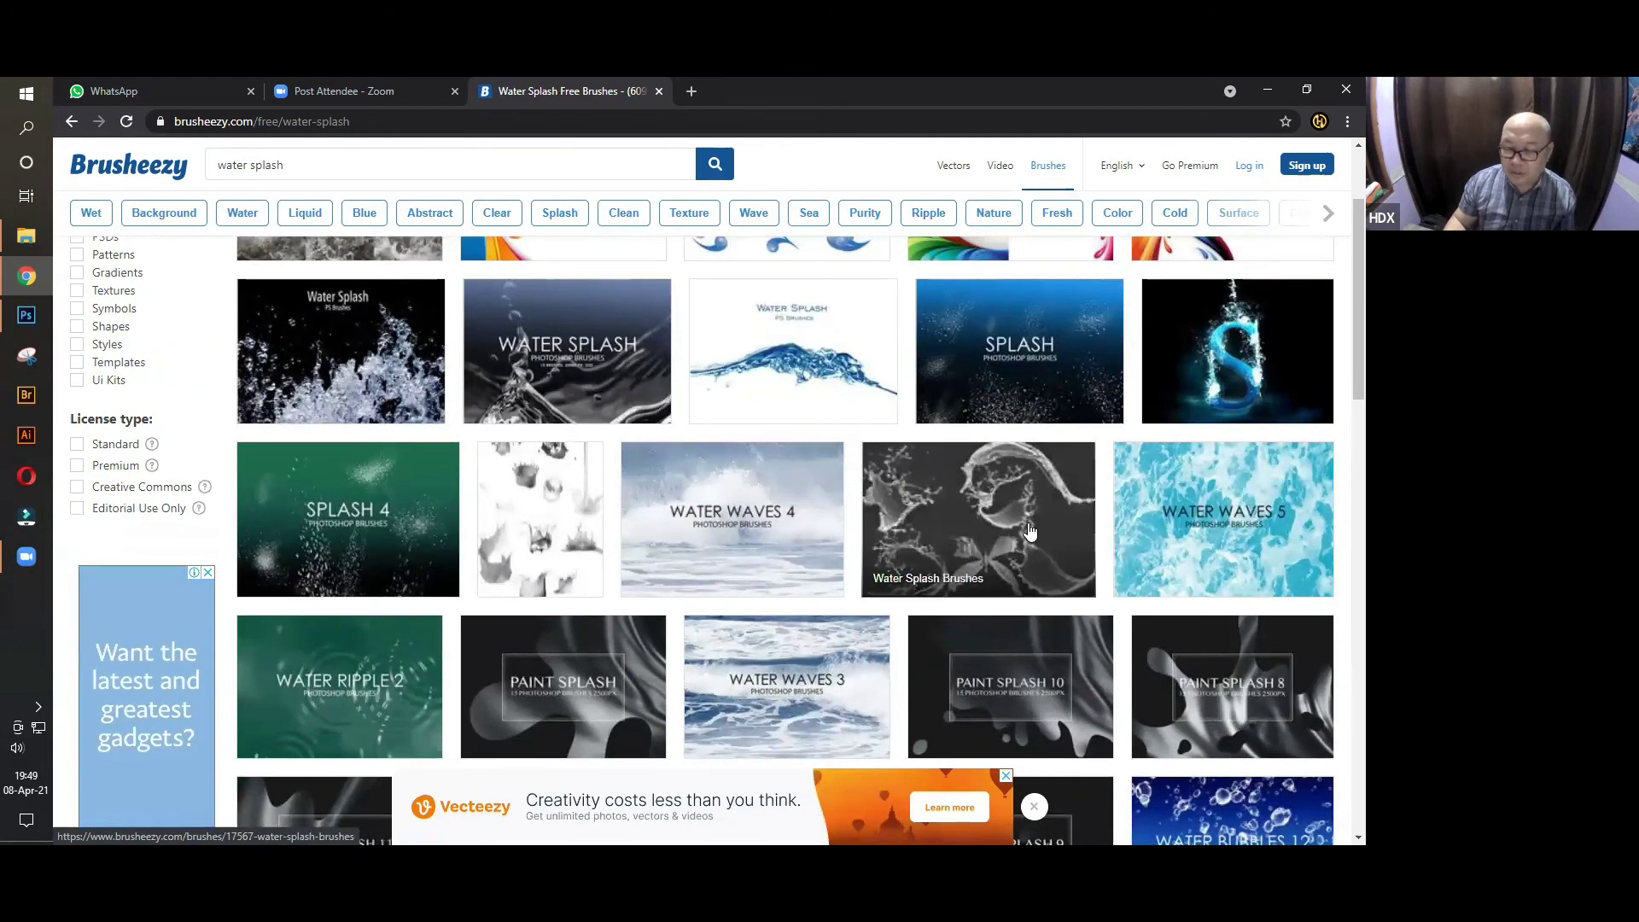
pyautogui.scroll(-4, 1030, 531)
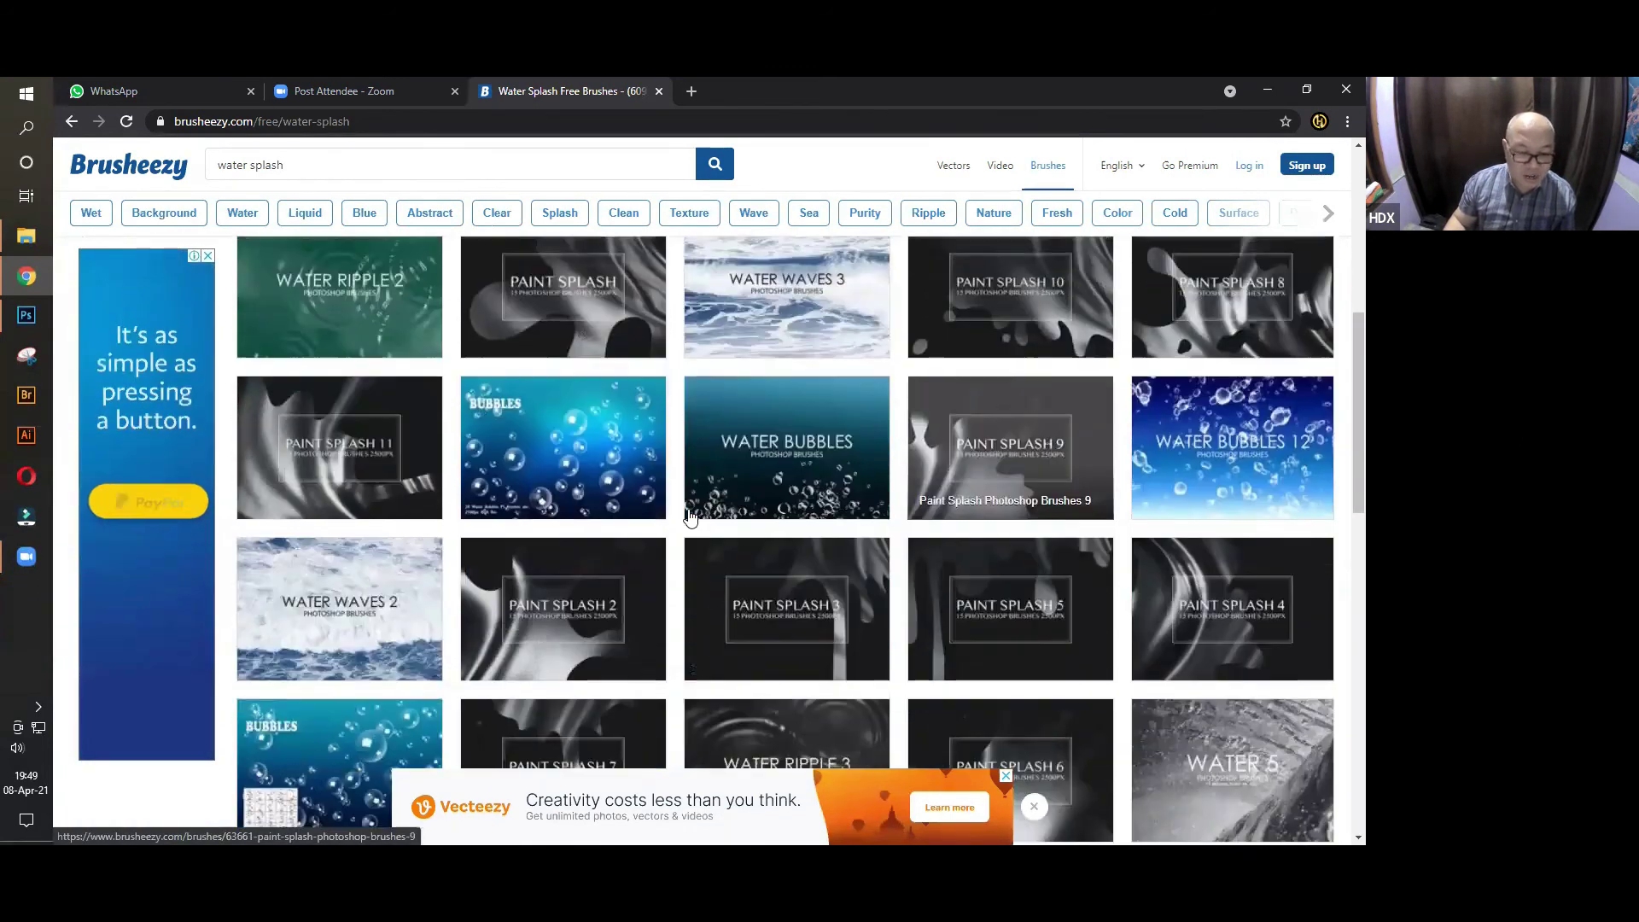
pyautogui.scroll(-3, 689, 504)
pyautogui.scroll(-5, 689, 489)
pyautogui.scroll(1, 837, 481)
pyautogui.scroll(-2, 837, 481)
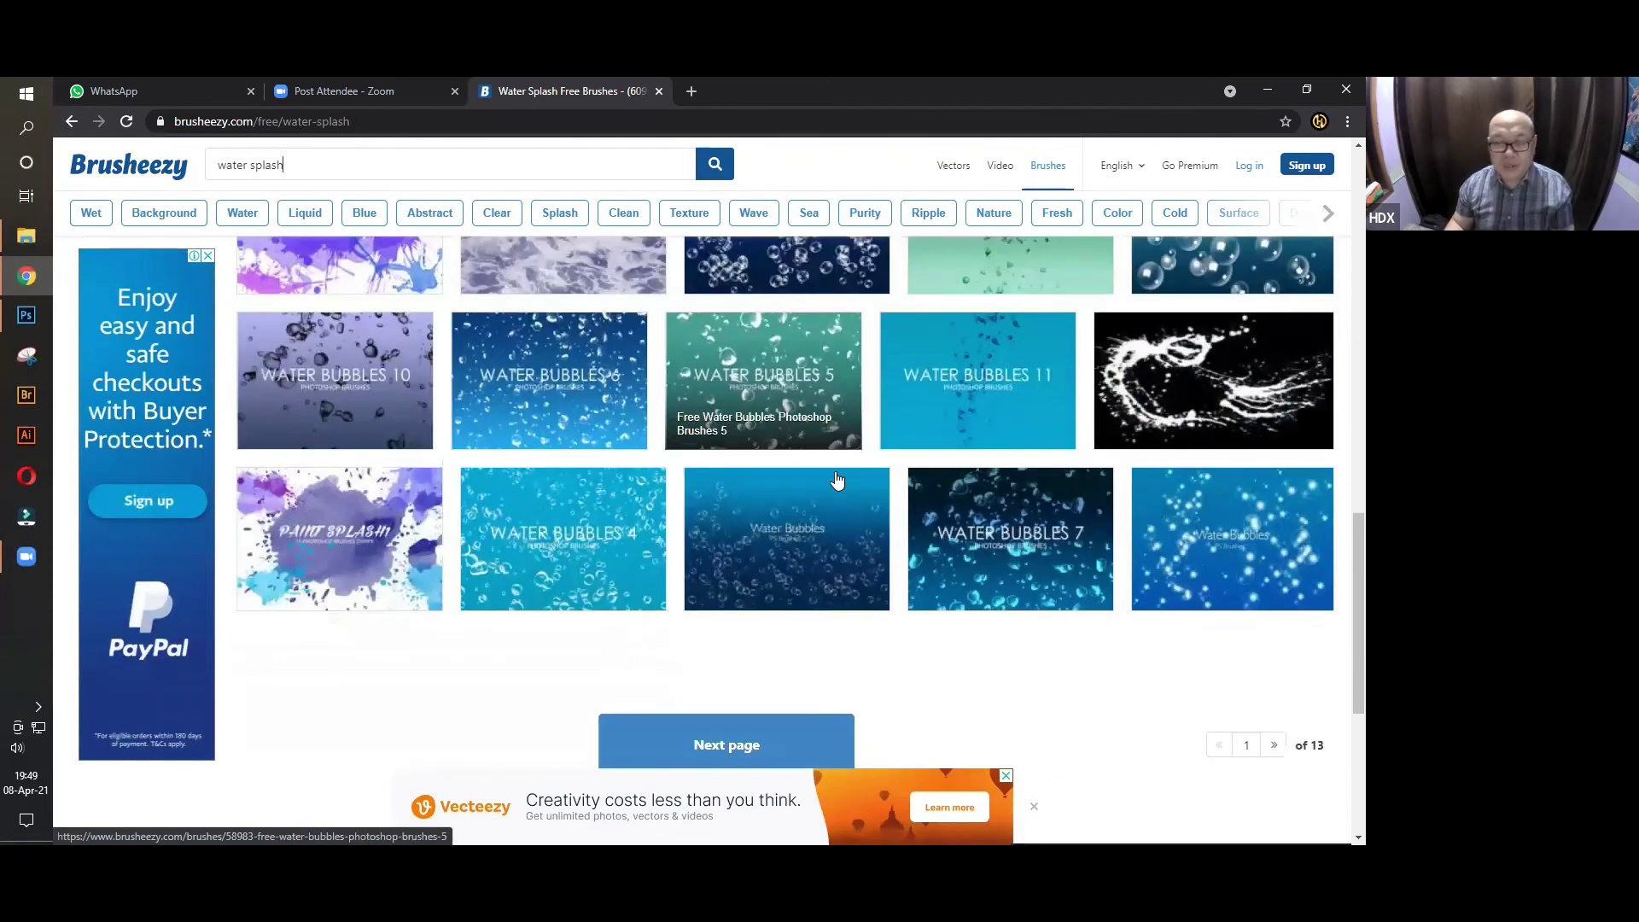
pyautogui.scroll(4, 837, 481)
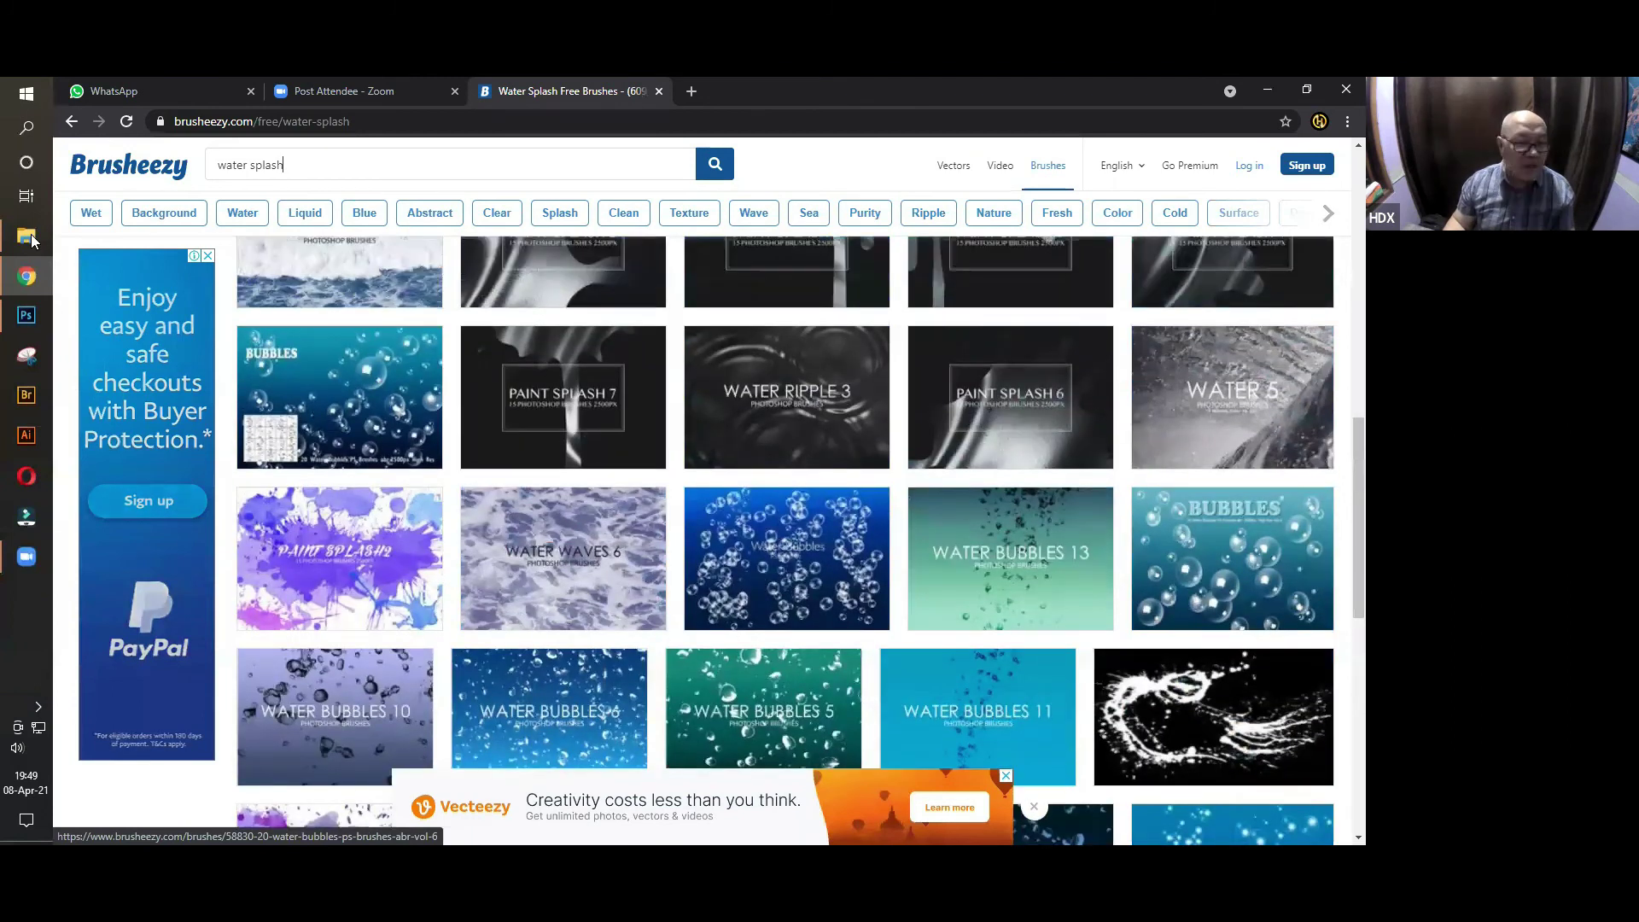
pyautogui.scroll(6, 617, 348)
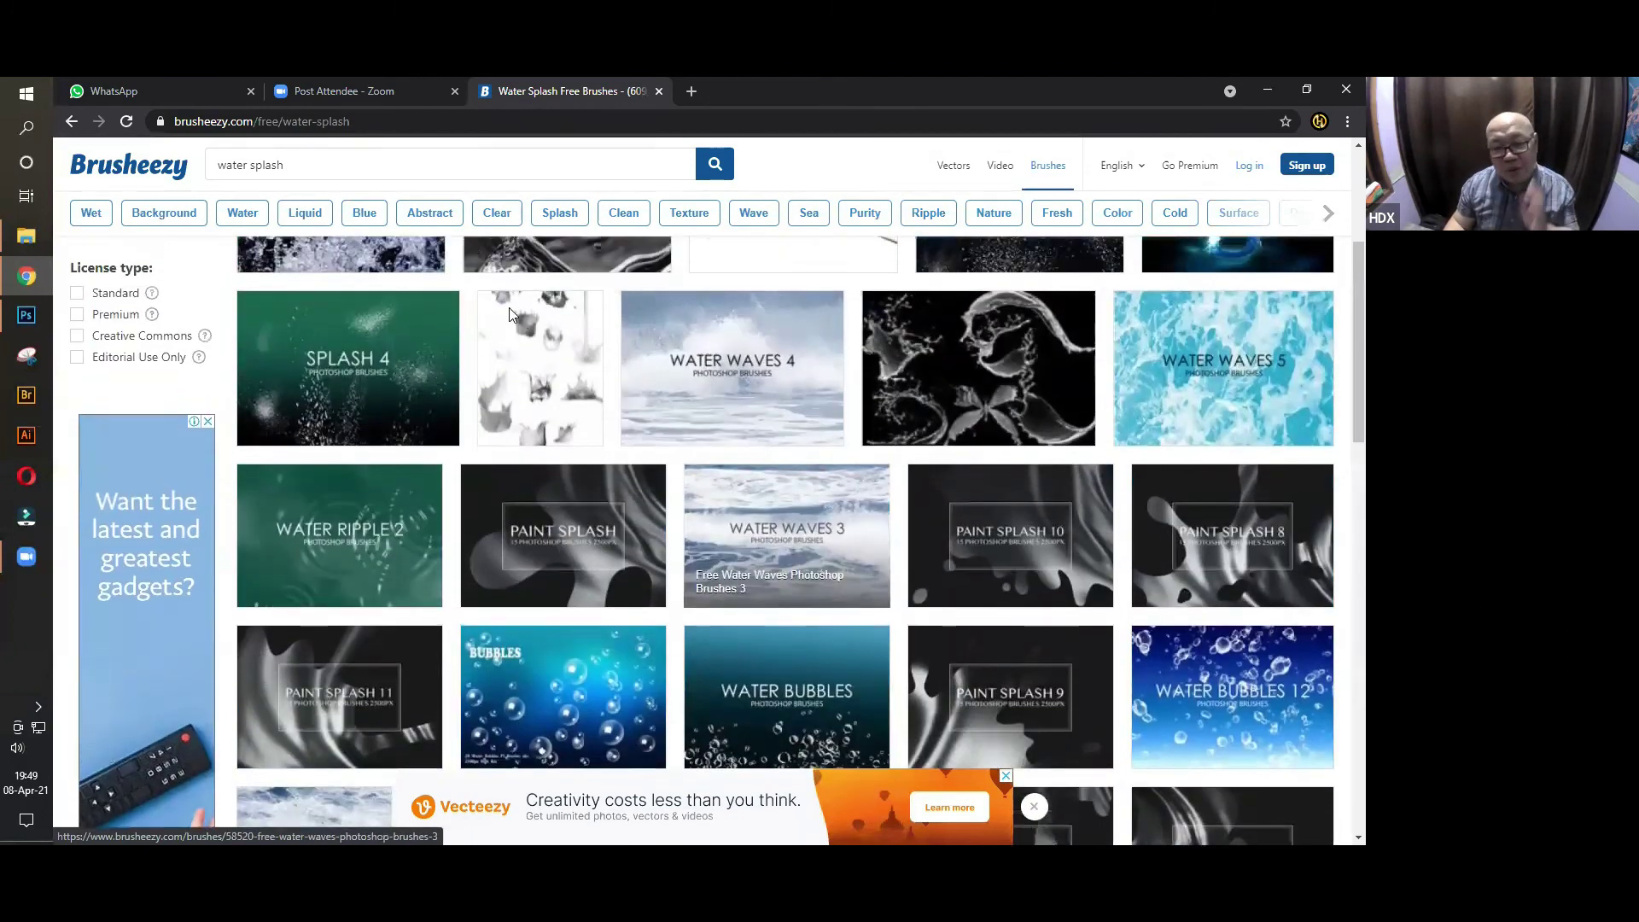
pyautogui.scroll(5, 513, 314)
# Switch to File Explorer and view the sample images Blue Raylight.png, Fire Attacker.jpg, Human Torch.jpg and Lightning Launcher.jpg in Photos
pyautogui.hotkey('alt', 'Tab')
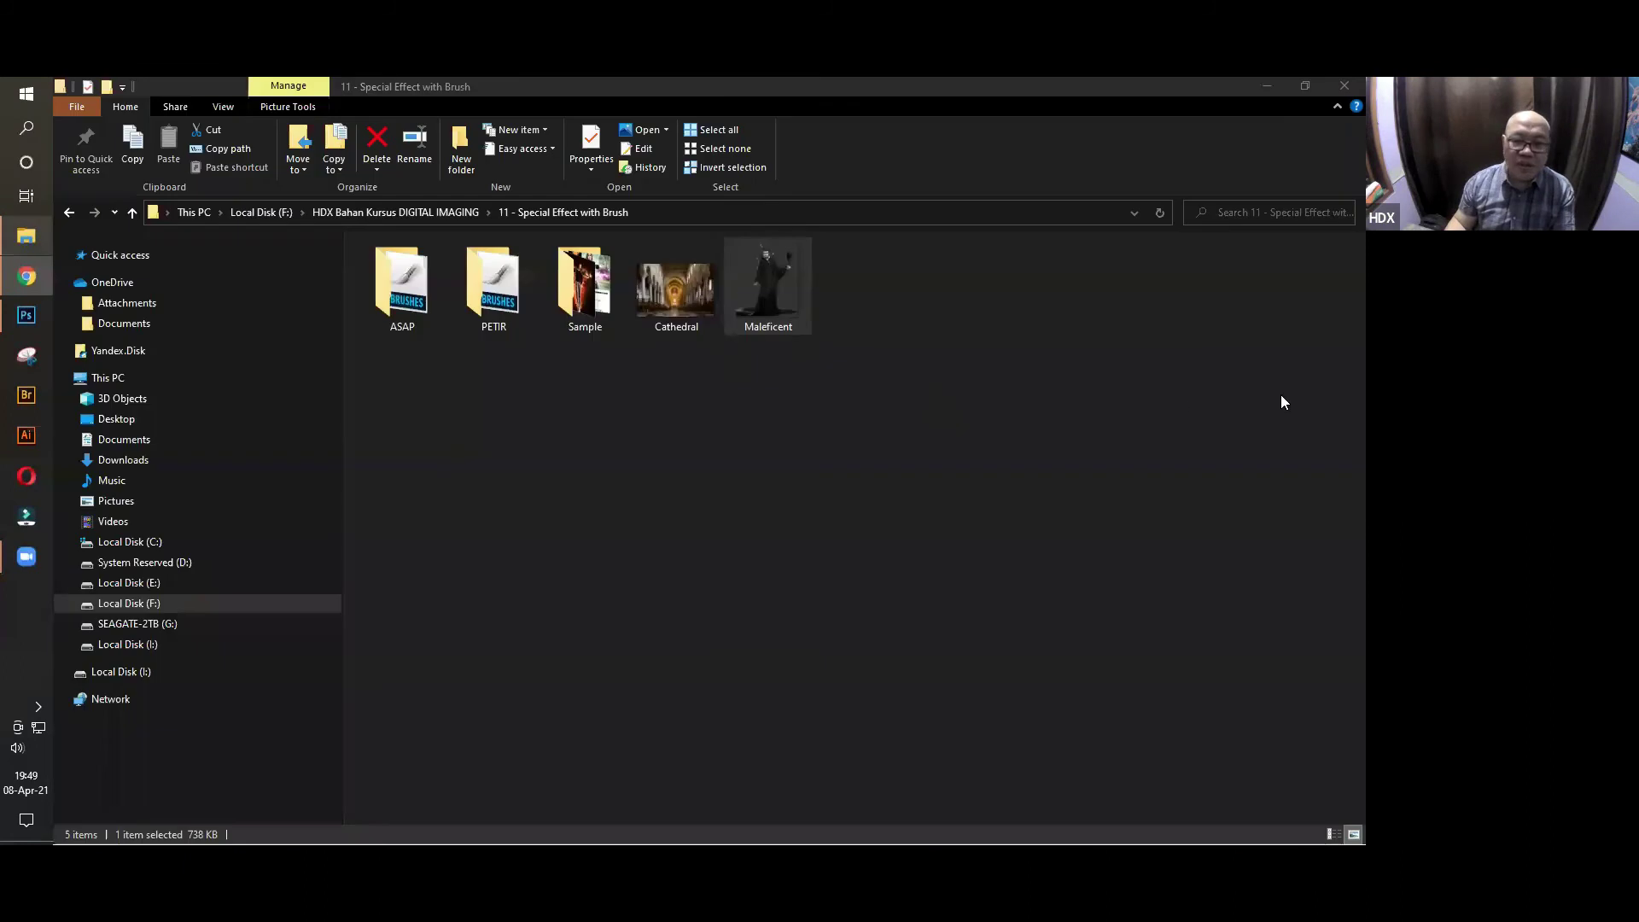
pyautogui.press('Return')
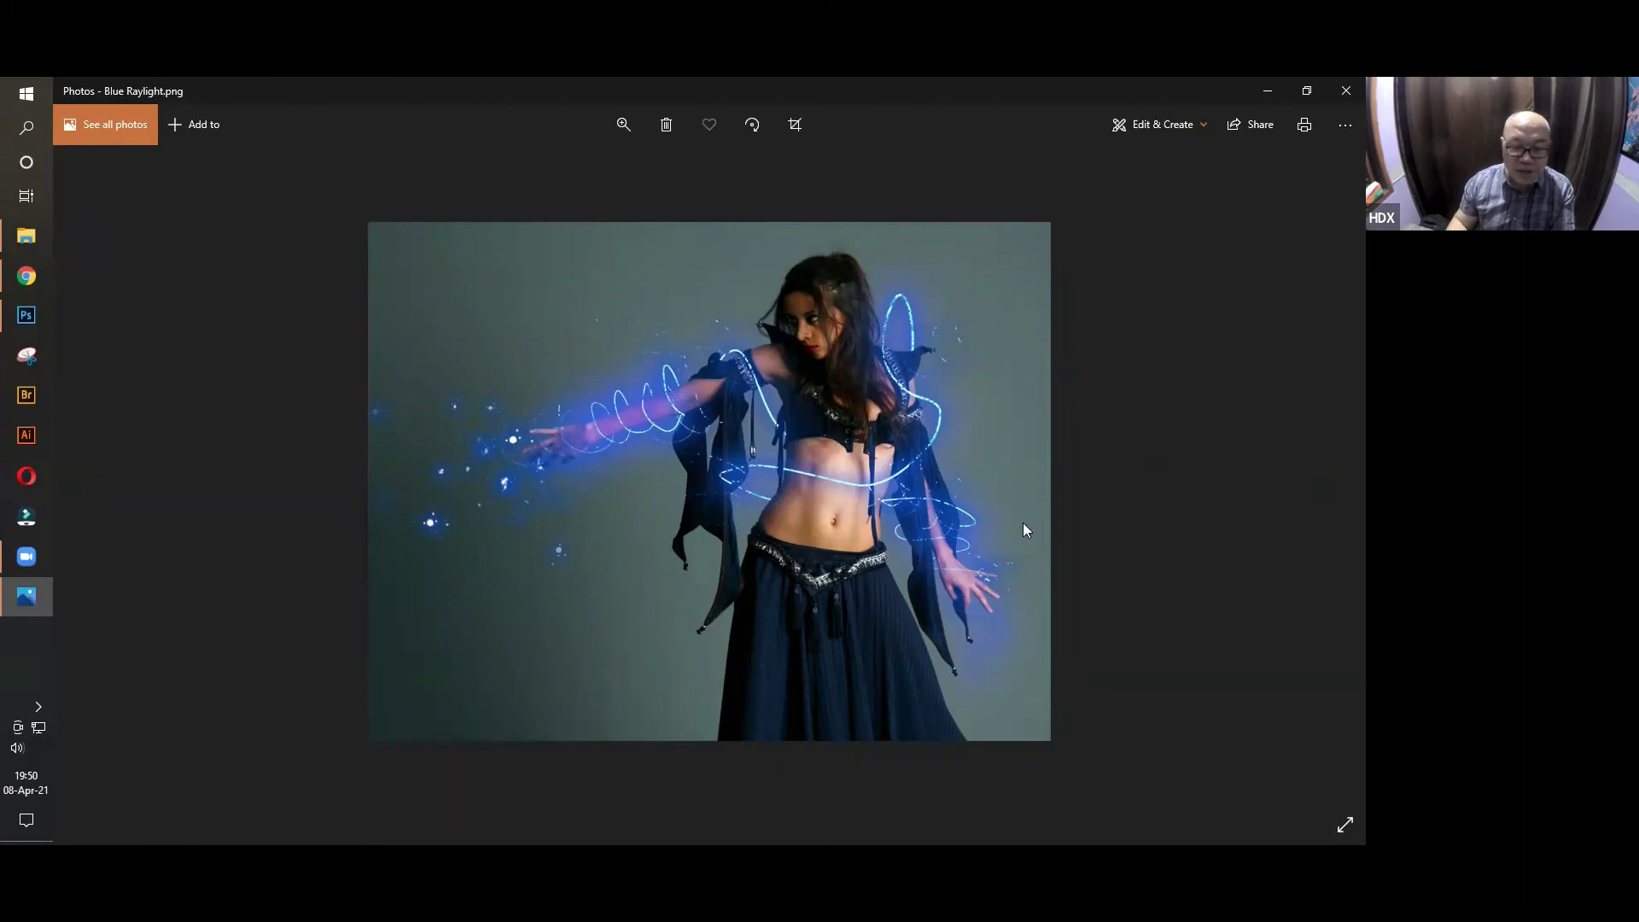
pyautogui.press('Right')
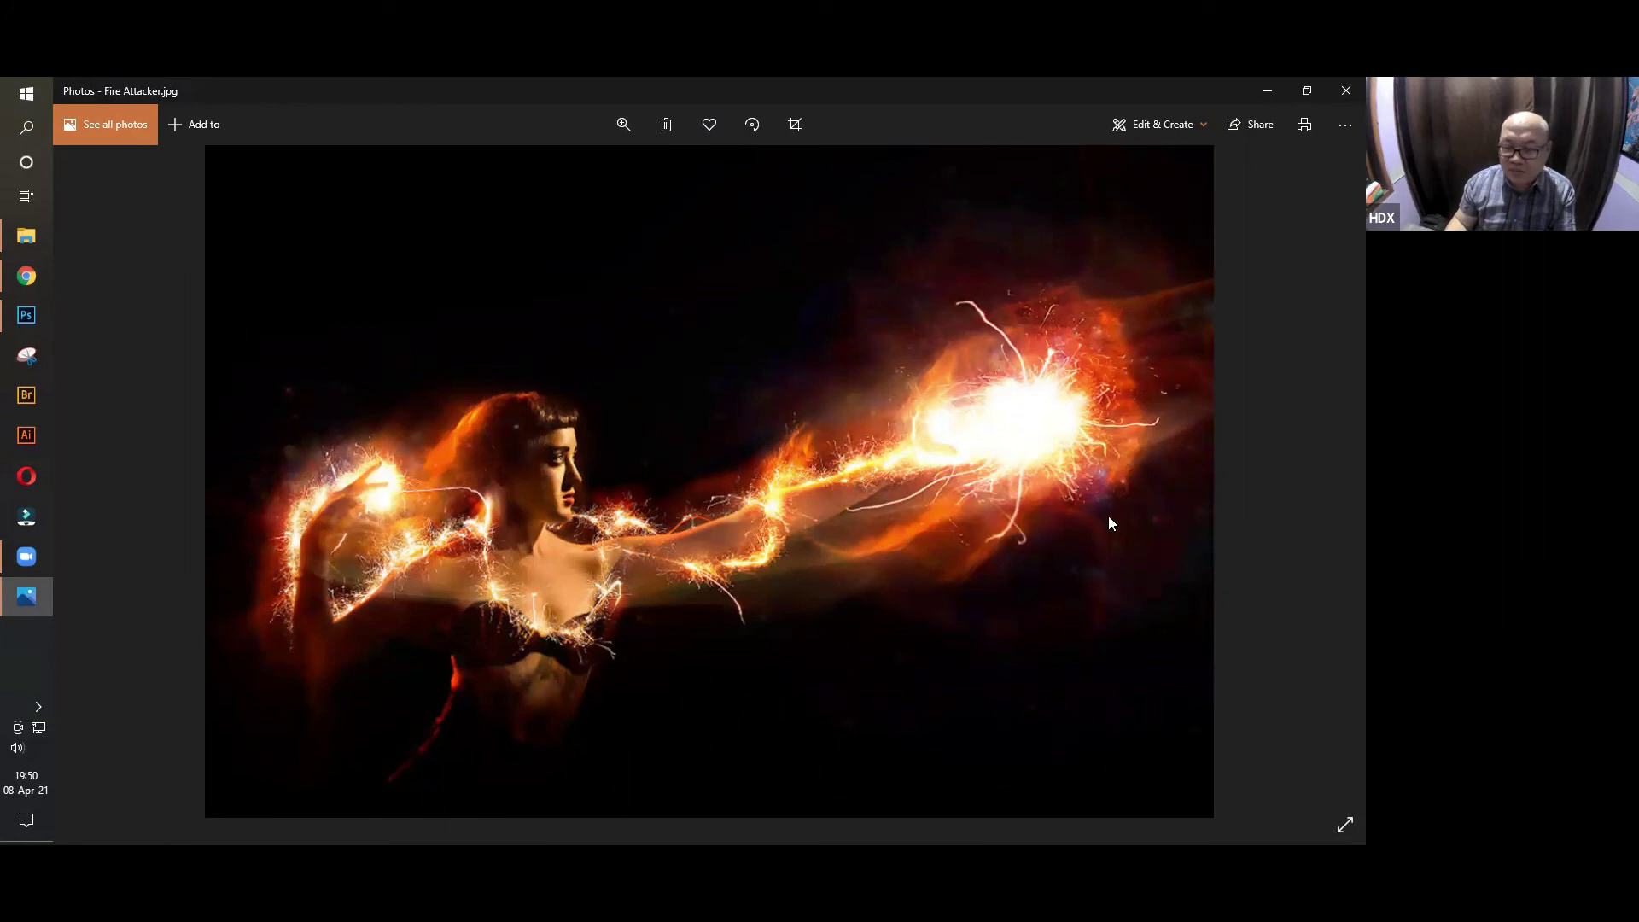
pyautogui.press('Right')
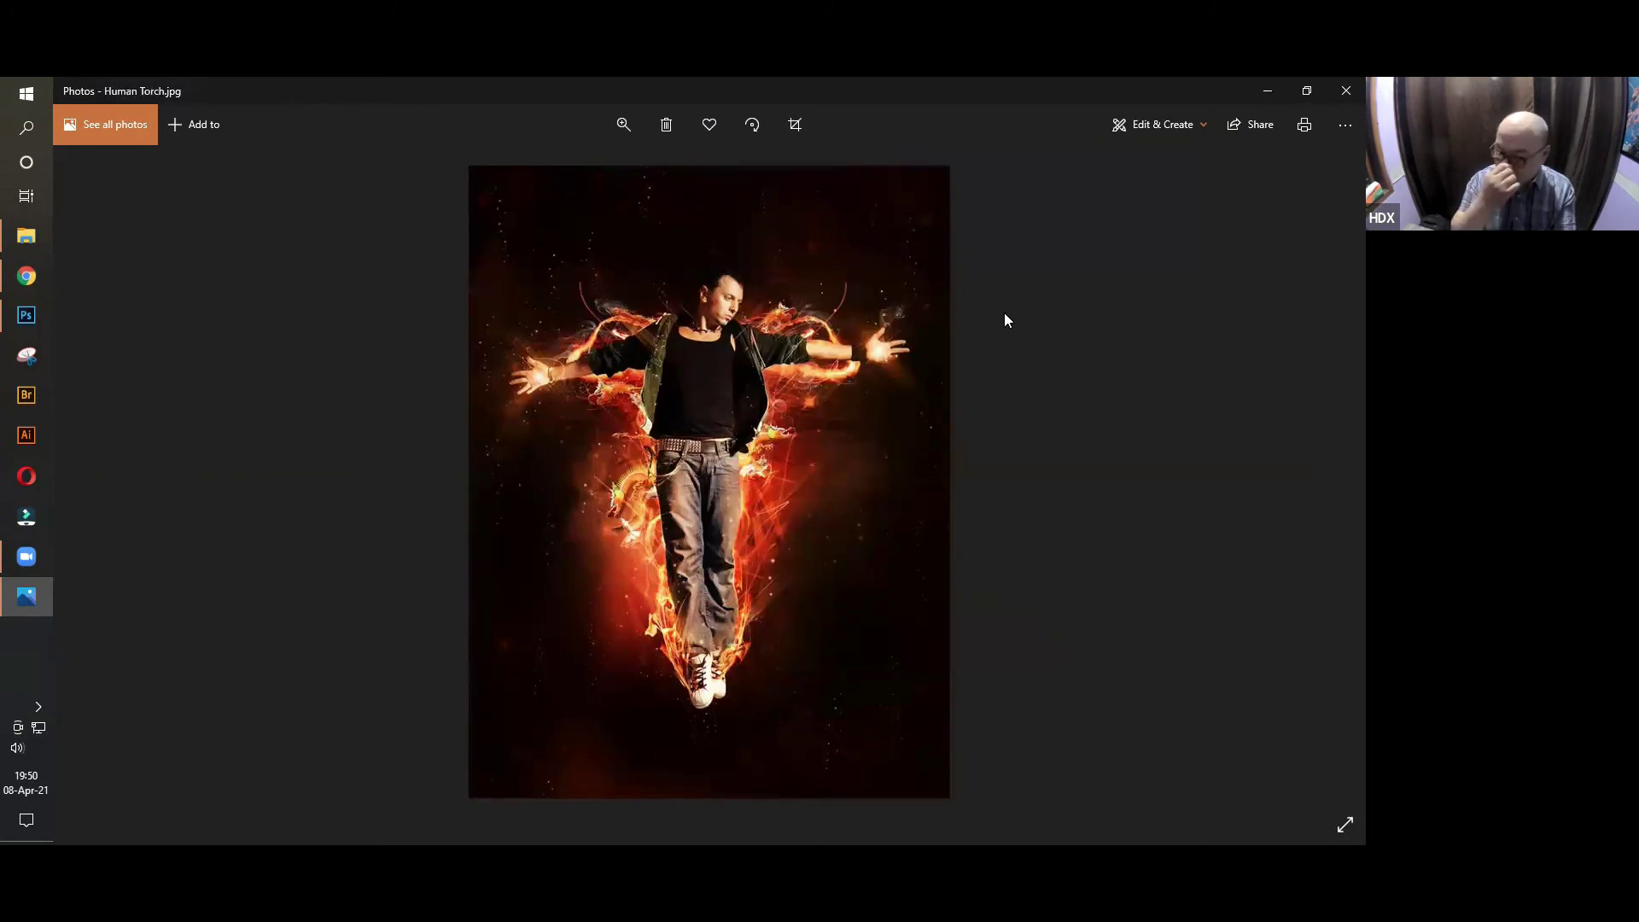
pyautogui.press('Right')
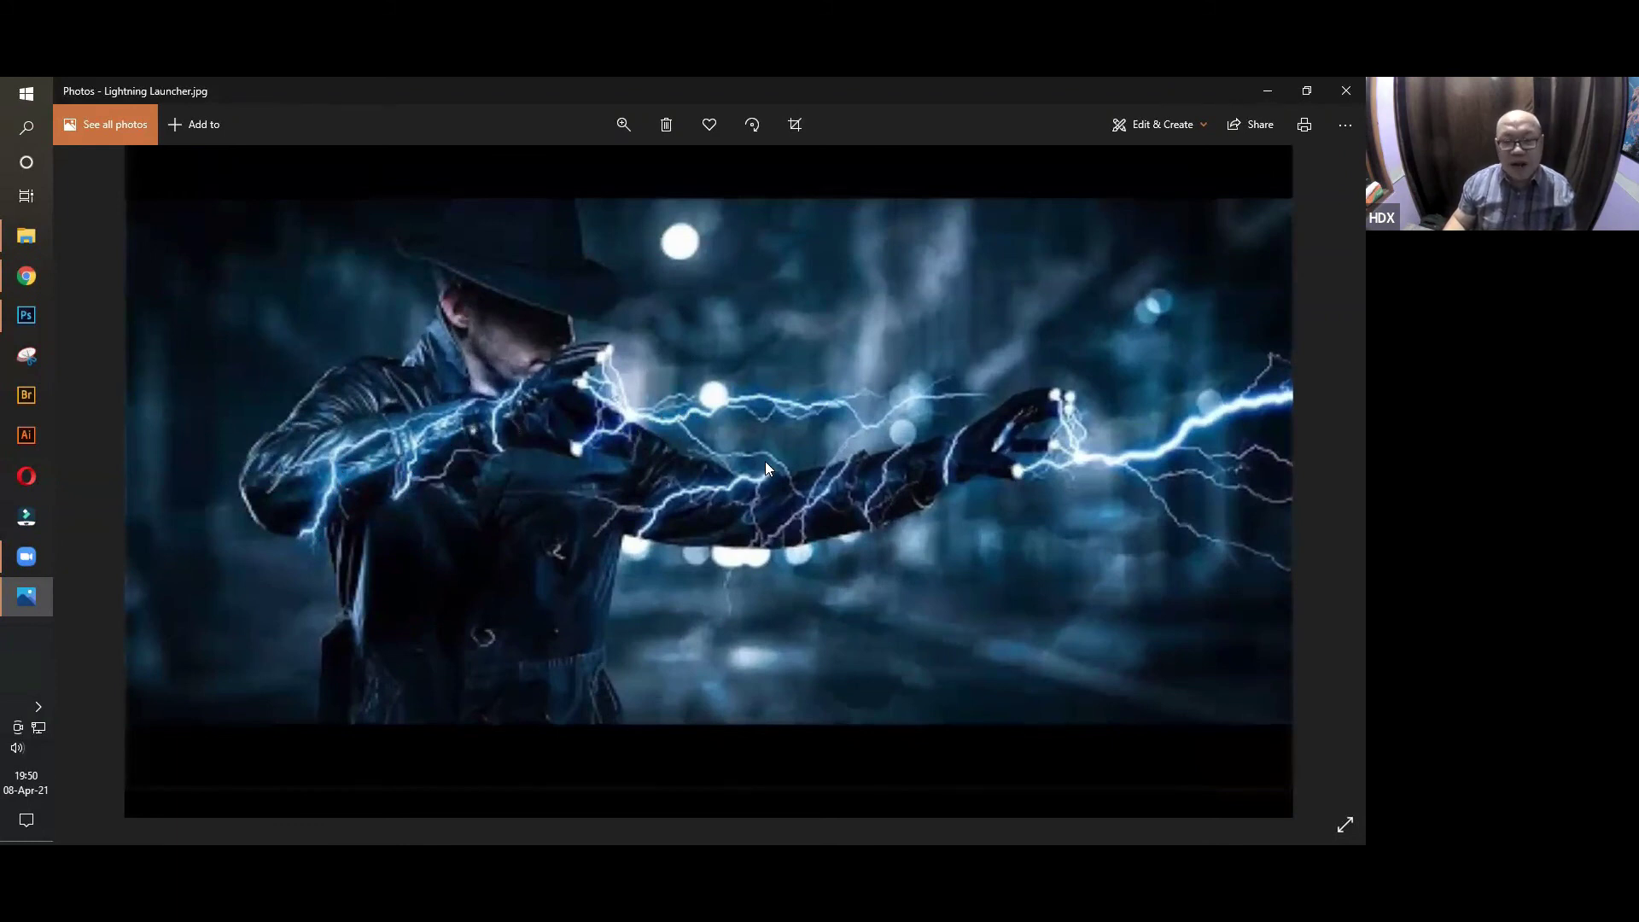
# Finish viewing the Lightning Launcher.jpg sample, close it, and switch back to Photoshop
pyautogui.scroll(-3, 813, 480)
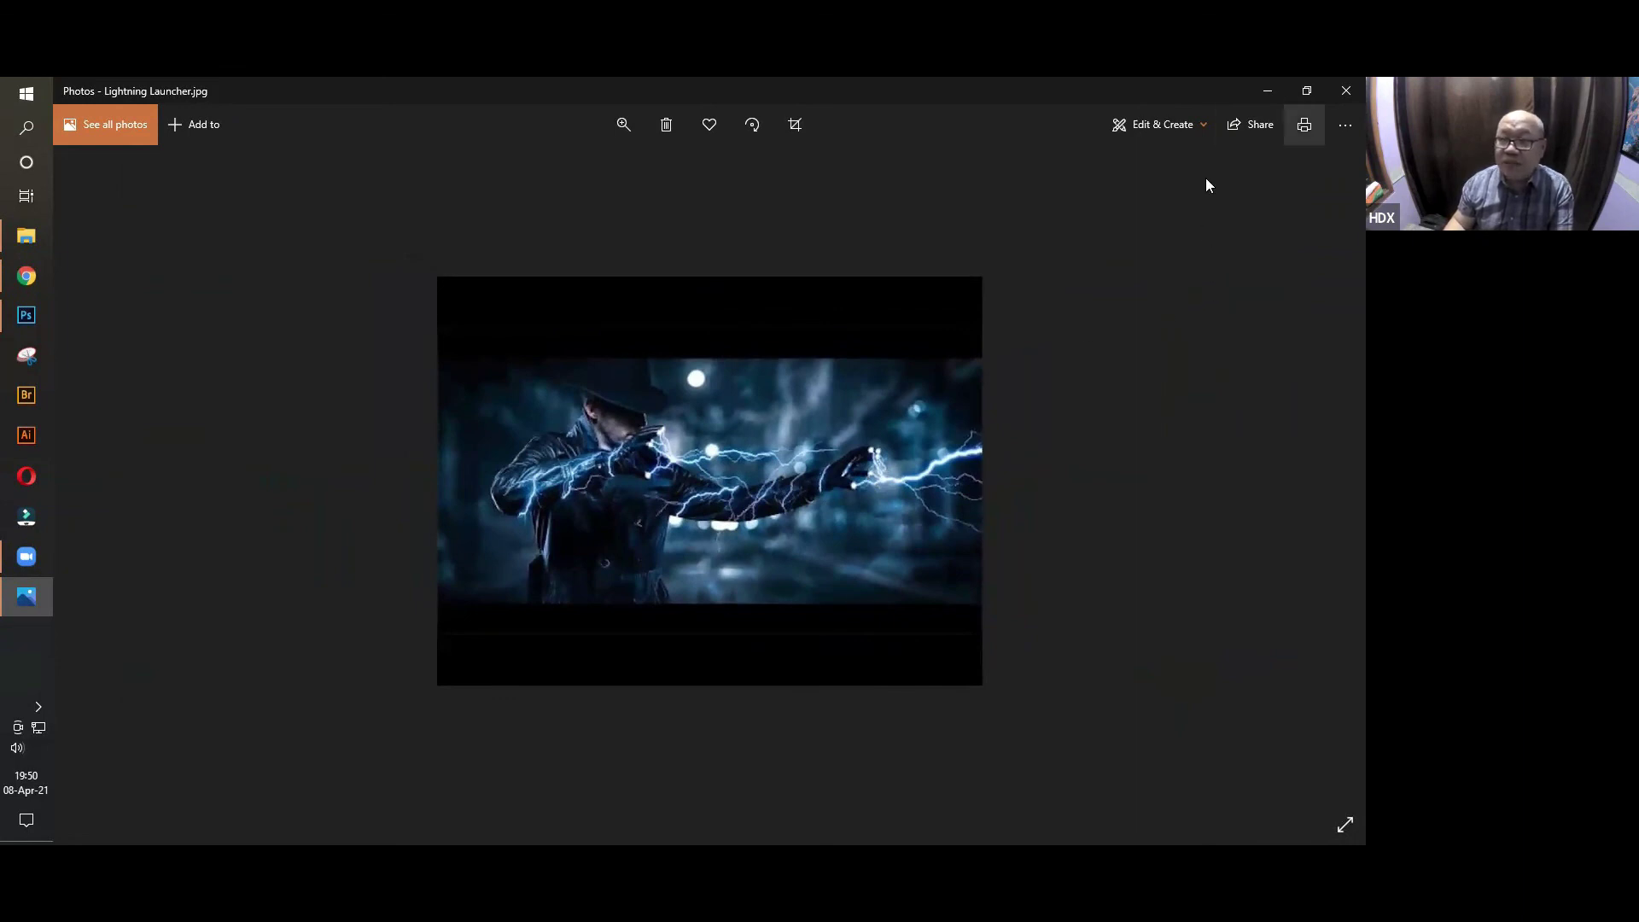
pyautogui.click(1346, 91)
pyautogui.hotkey('alt', 'Tab')
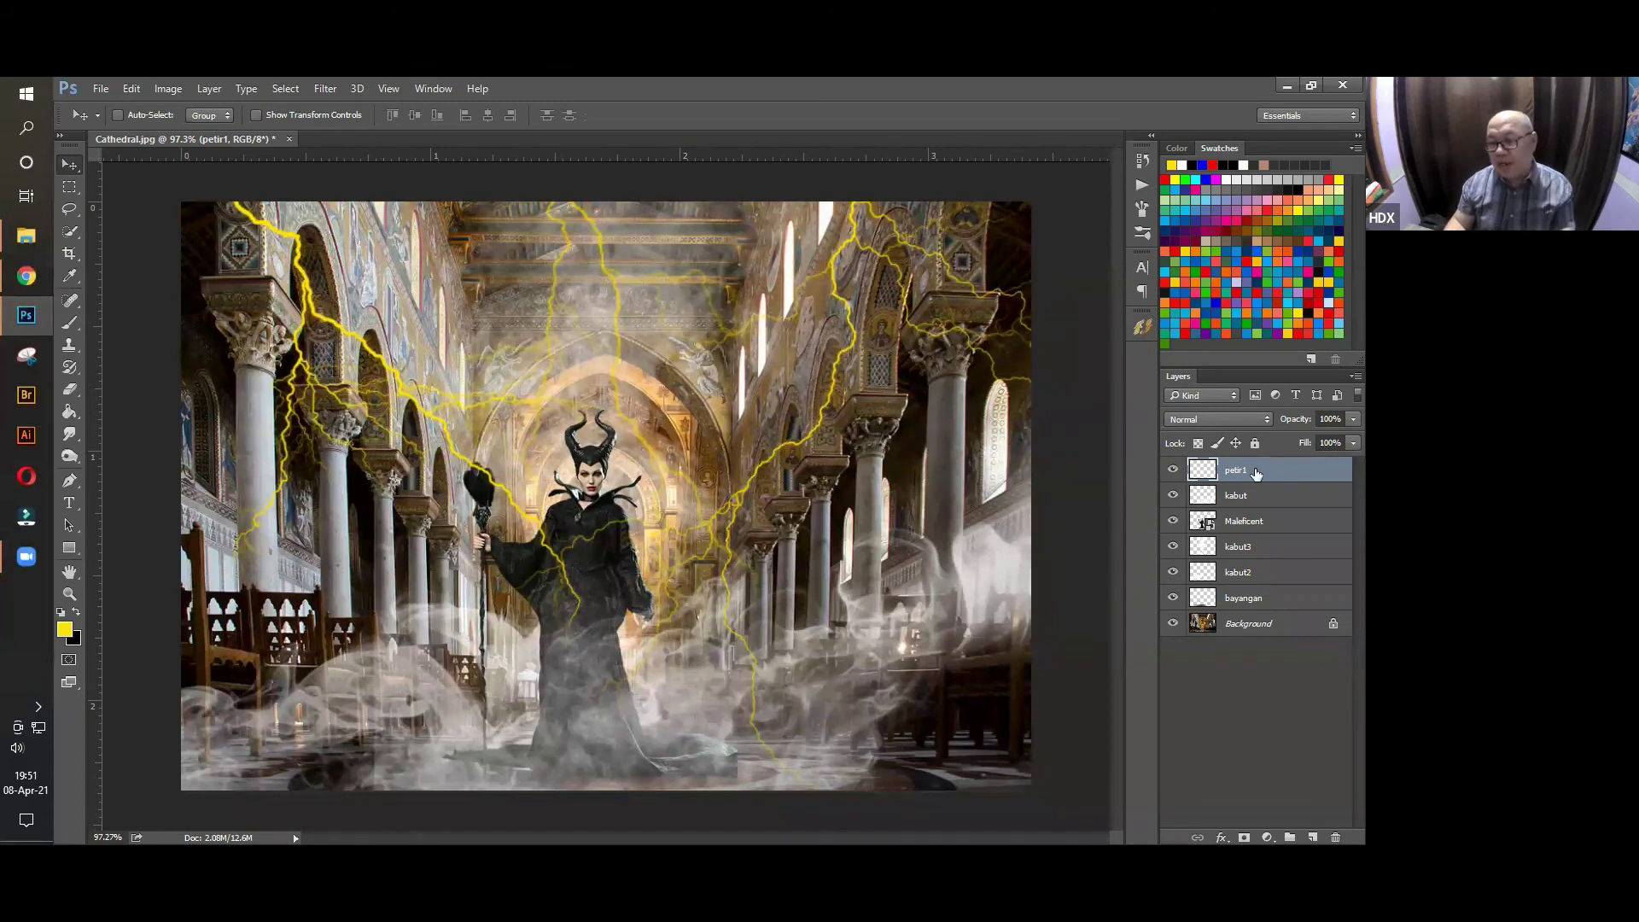
# Toggle the petir1 lightning layer's visibility to check its content, and duplicate the layer
pyautogui.click(1173, 469)
pyautogui.click(1173, 470)
pyautogui.hotkey('ctrl', 'j')
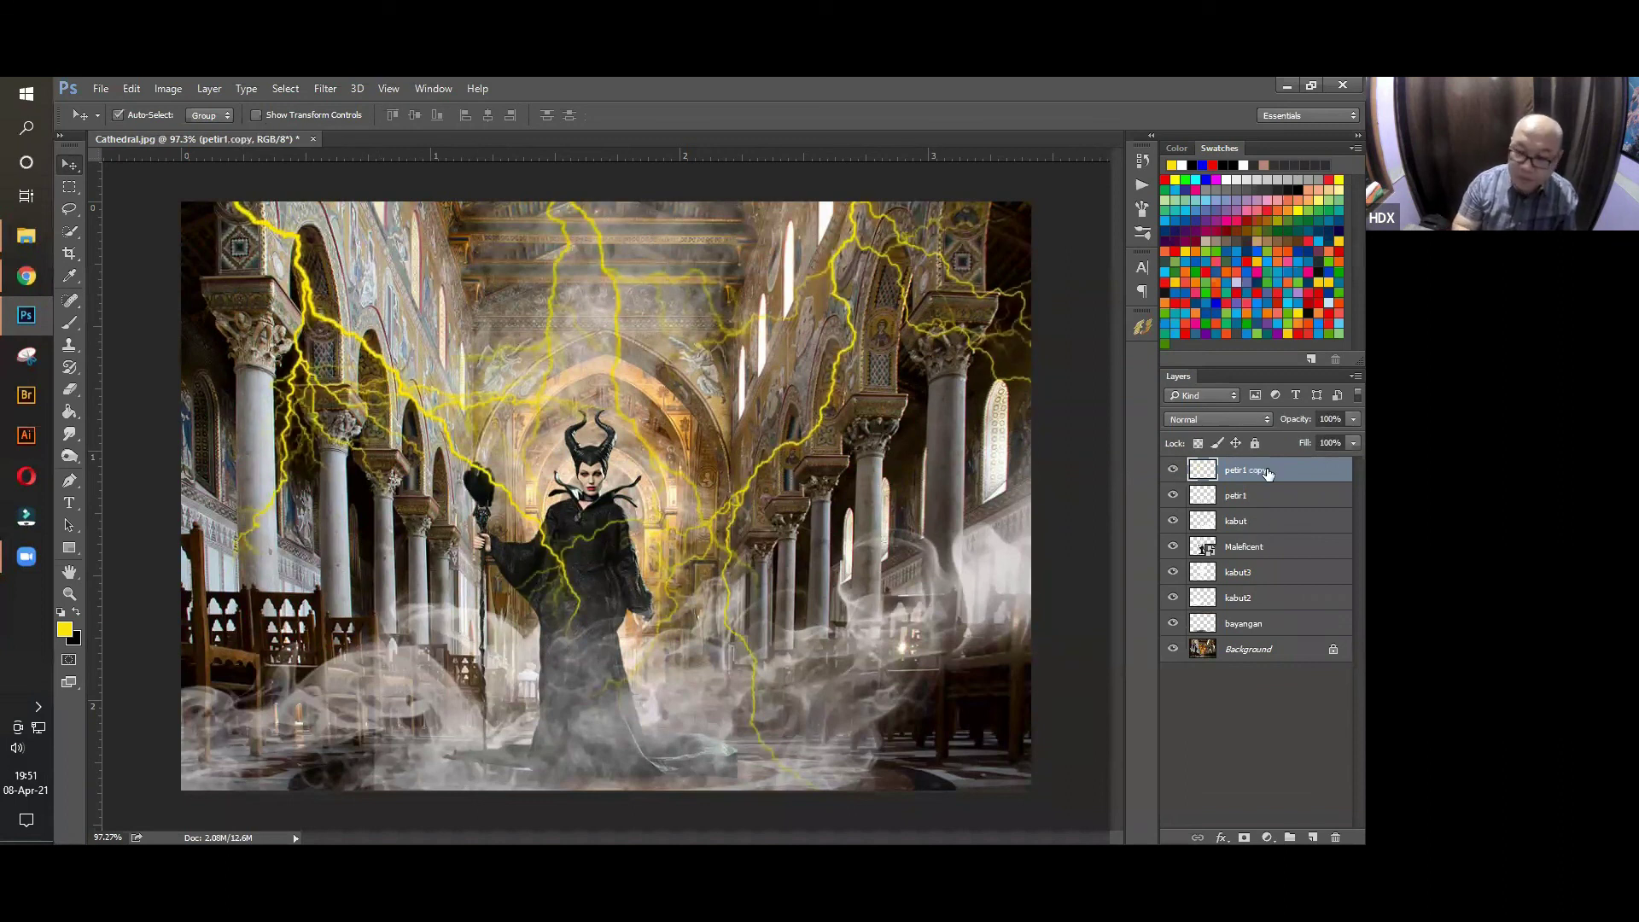
# Apply a Gaussian Blur with a 4.2-pixel radius to the original petir1 layer beneath its copy
pyautogui.click(1272, 502)
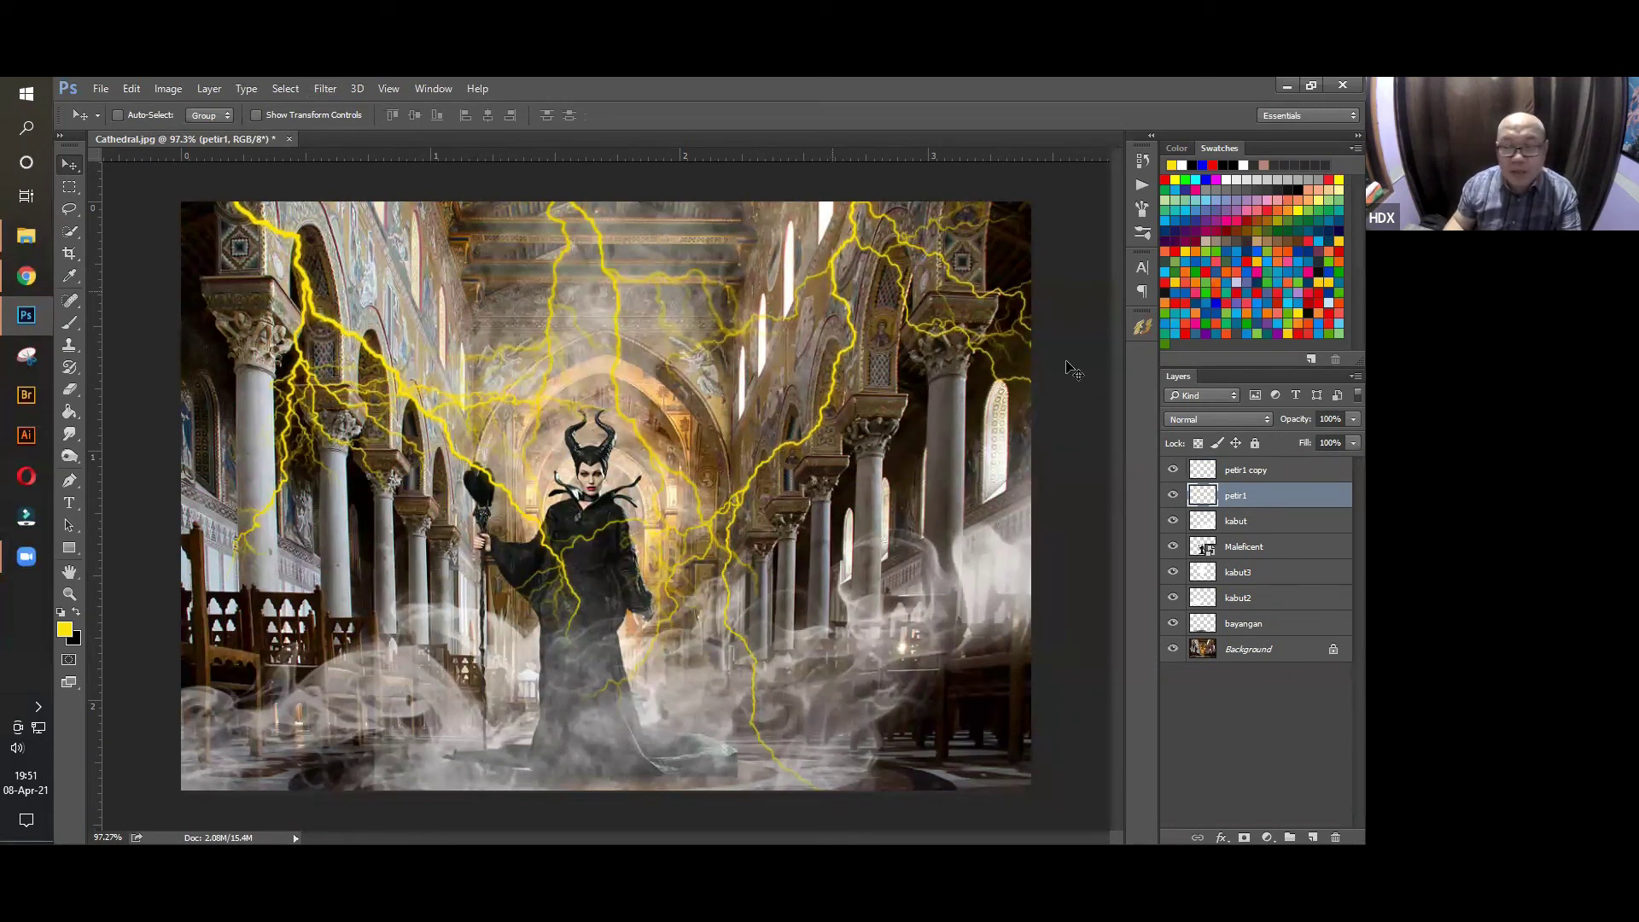
pyautogui.click(325, 89)
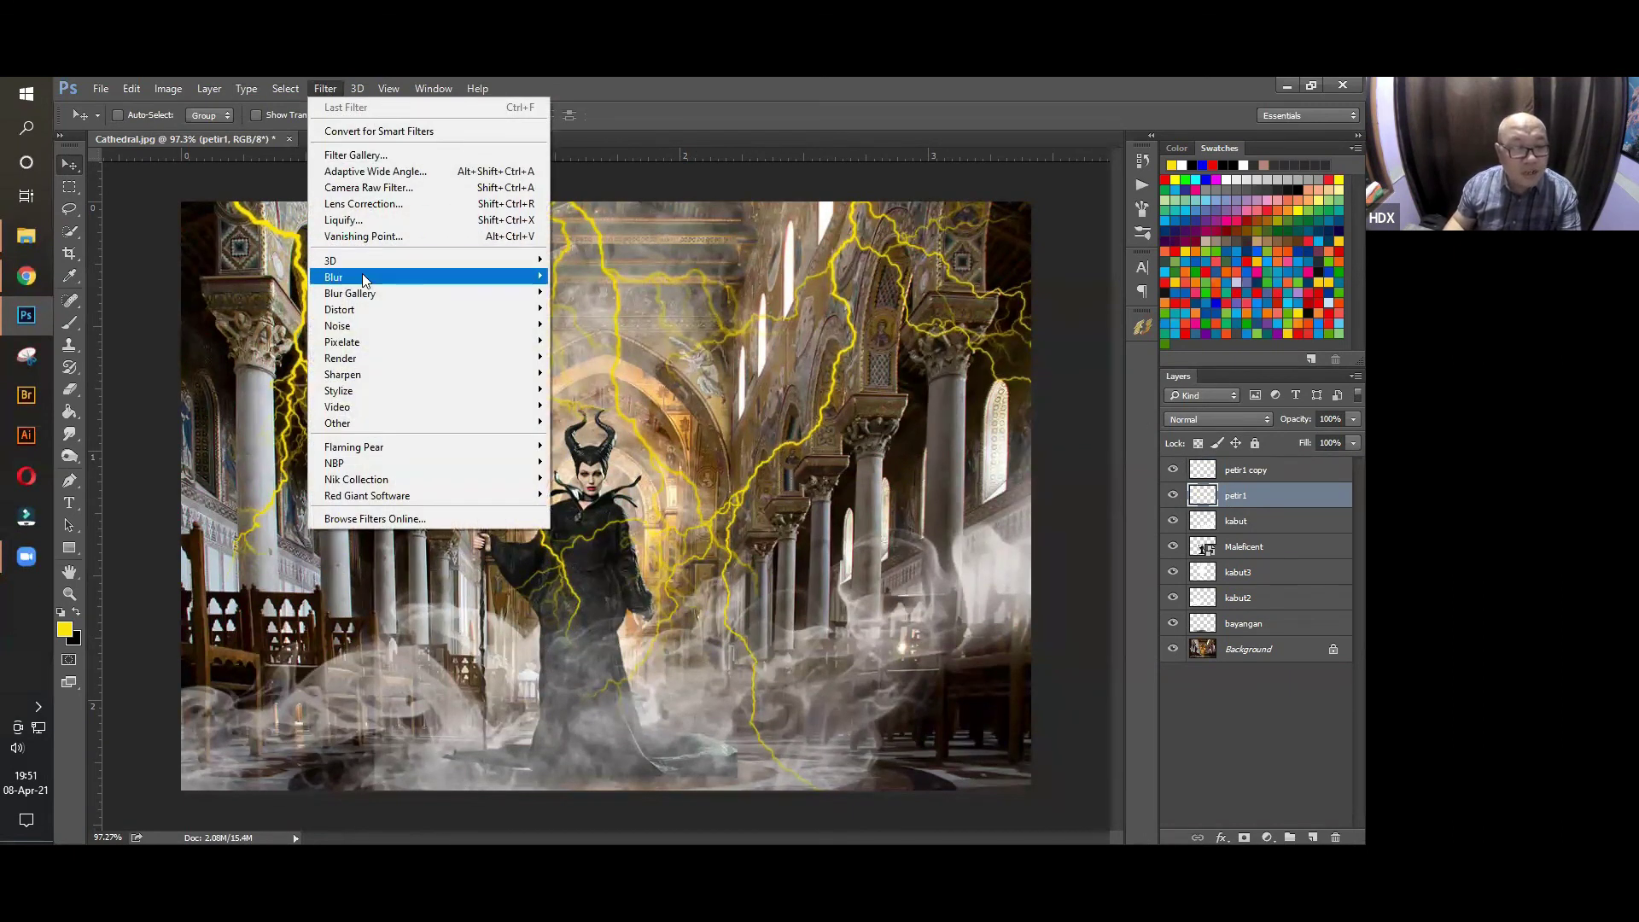
pyautogui.moveTo(365, 280)
pyautogui.click(600, 343)
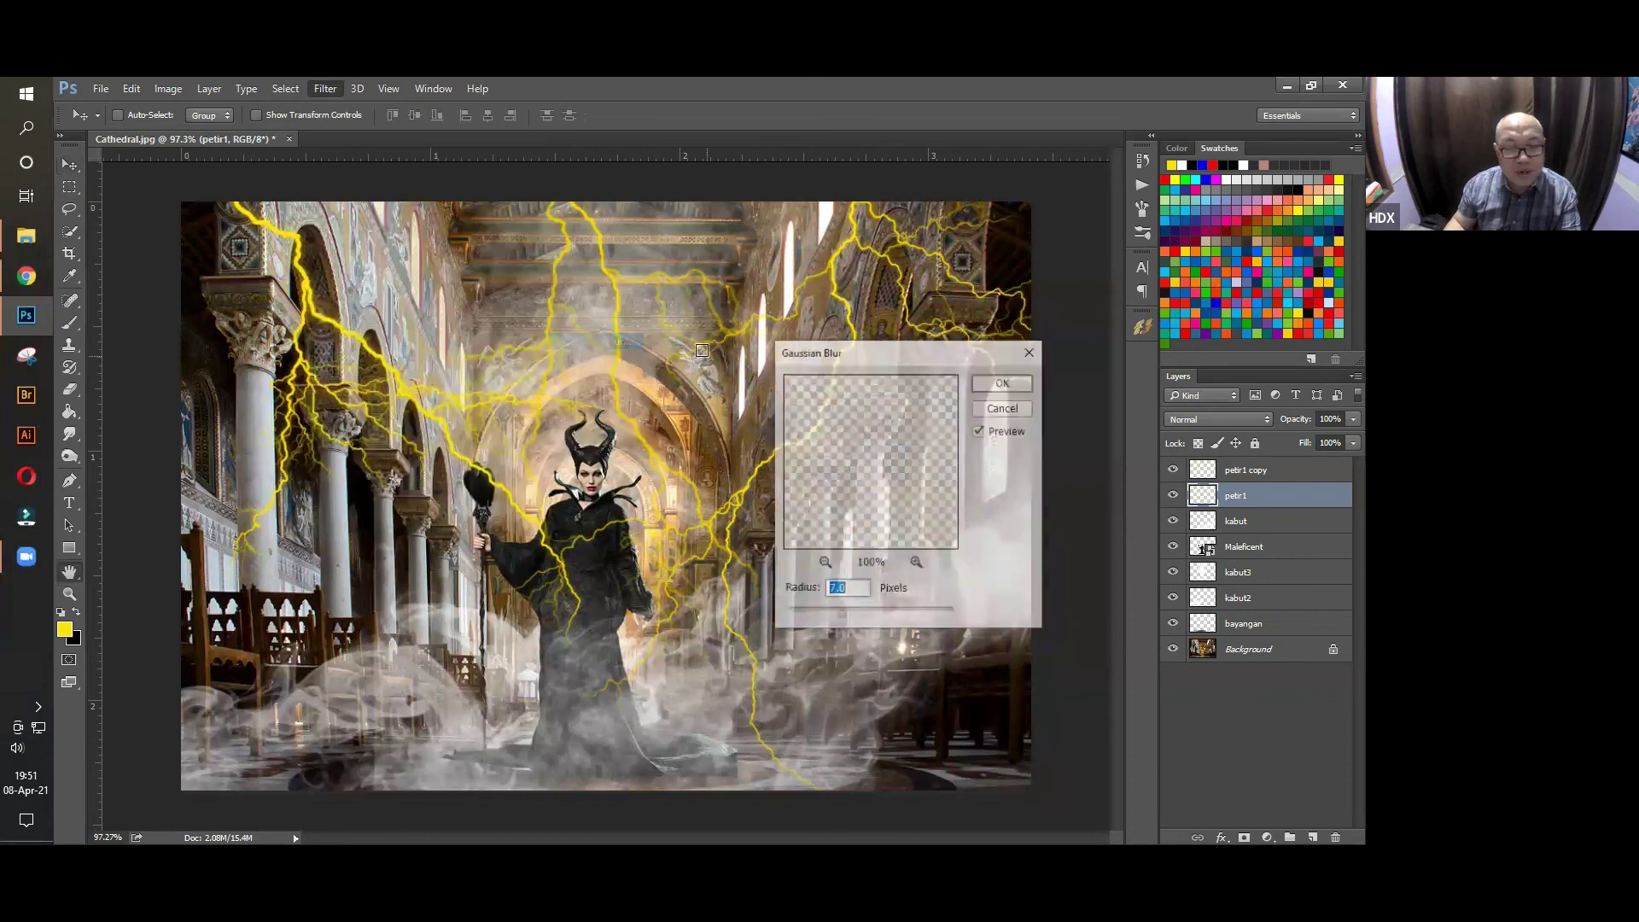
pyautogui.moveTo(845, 614)
pyautogui.mouseDown()
pyautogui.moveTo(792, 613)
pyautogui.moveTo(825, 632)
pyautogui.mouseUp()
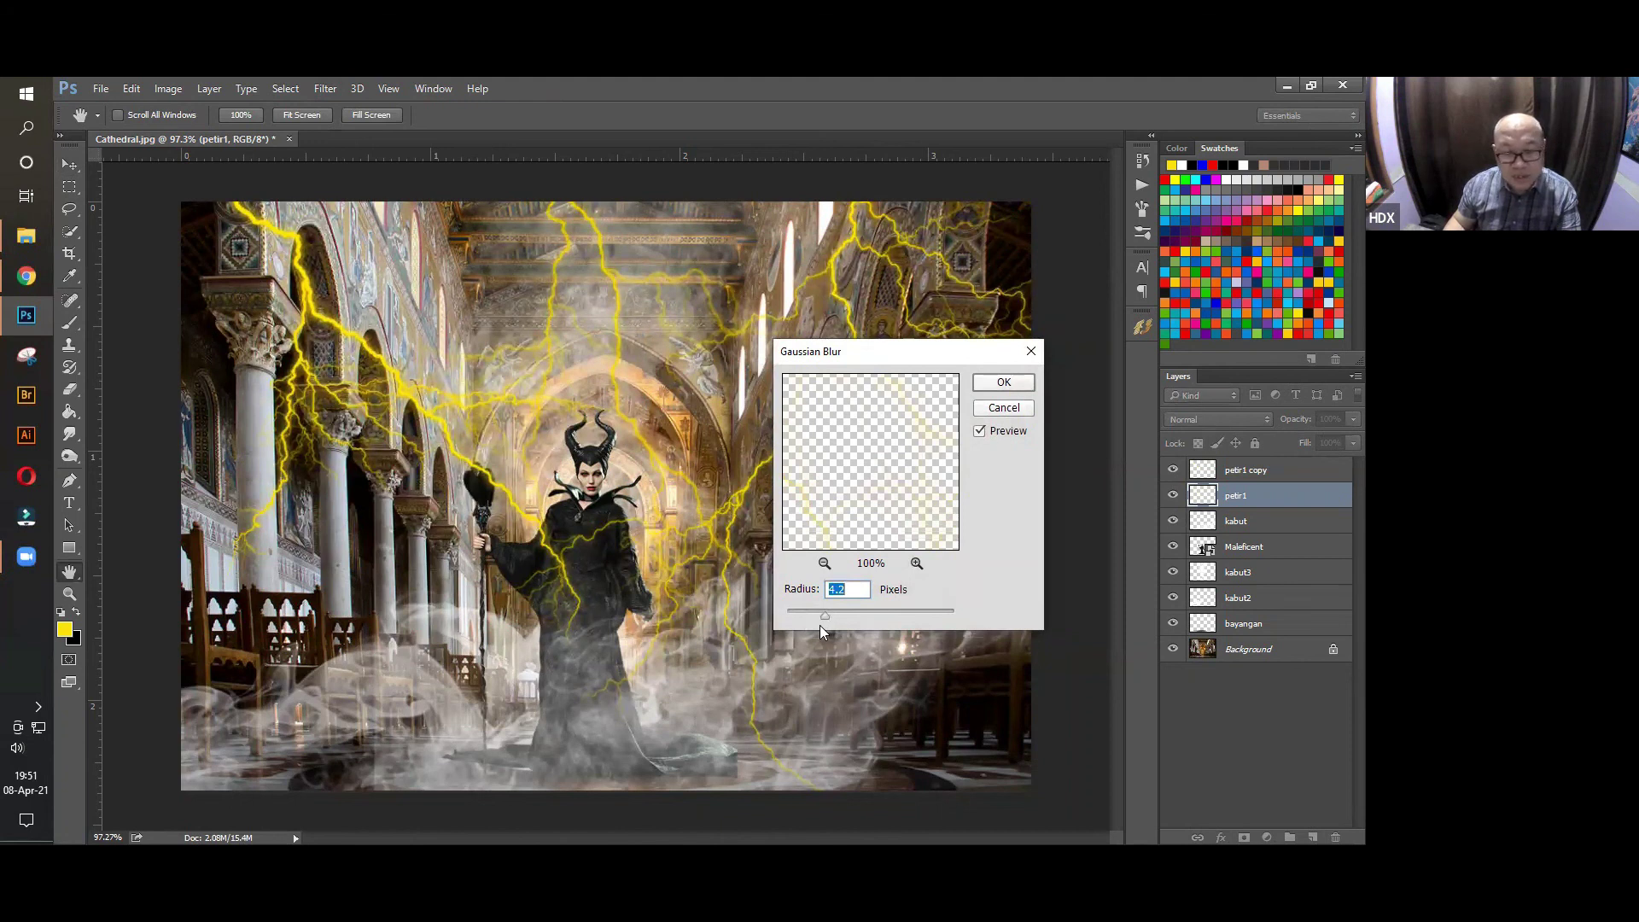
pyautogui.click(1004, 389)
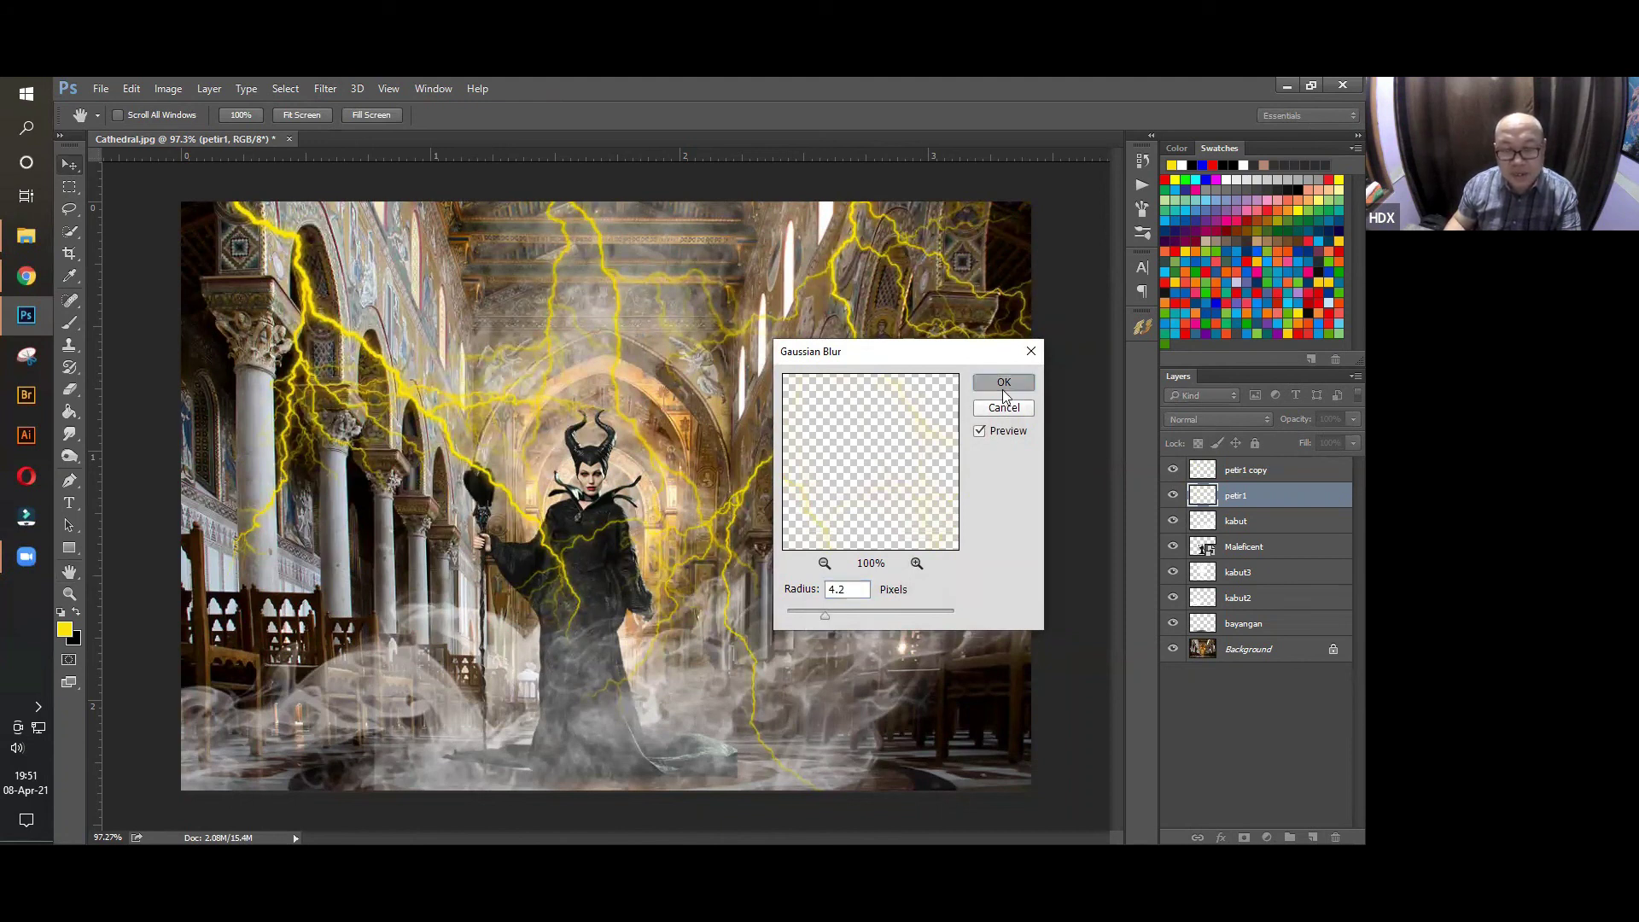
# Hide and show the blurred petir1 layer several times to compare the lightning with and without its glow
pyautogui.click(1172, 497)
pyautogui.click(1172, 497)
pyautogui.click(1172, 497)
pyautogui.click(1173, 497)
pyautogui.click(1172, 497)
pyautogui.click(1173, 497)
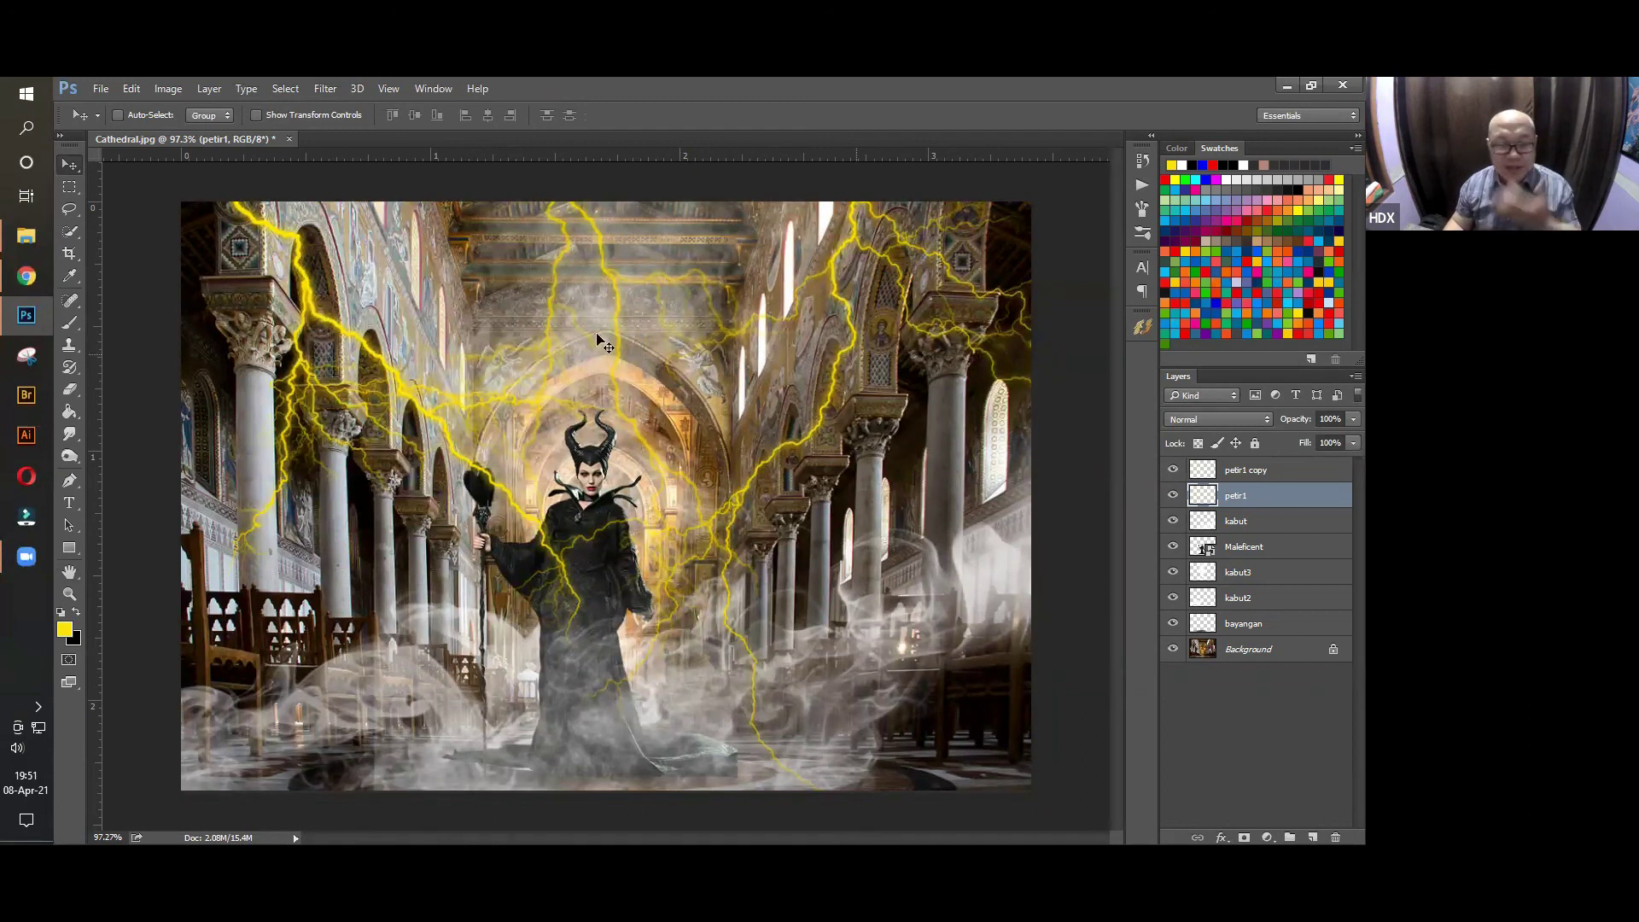
# Switch to File Explorer, view the free brush site list in 0Daftar Situs Download Brush Gratis.jpg, and close the image
pyautogui.click(20, 246)
pyautogui.click(409, 315)
pyautogui.doubleClick(422, 318)
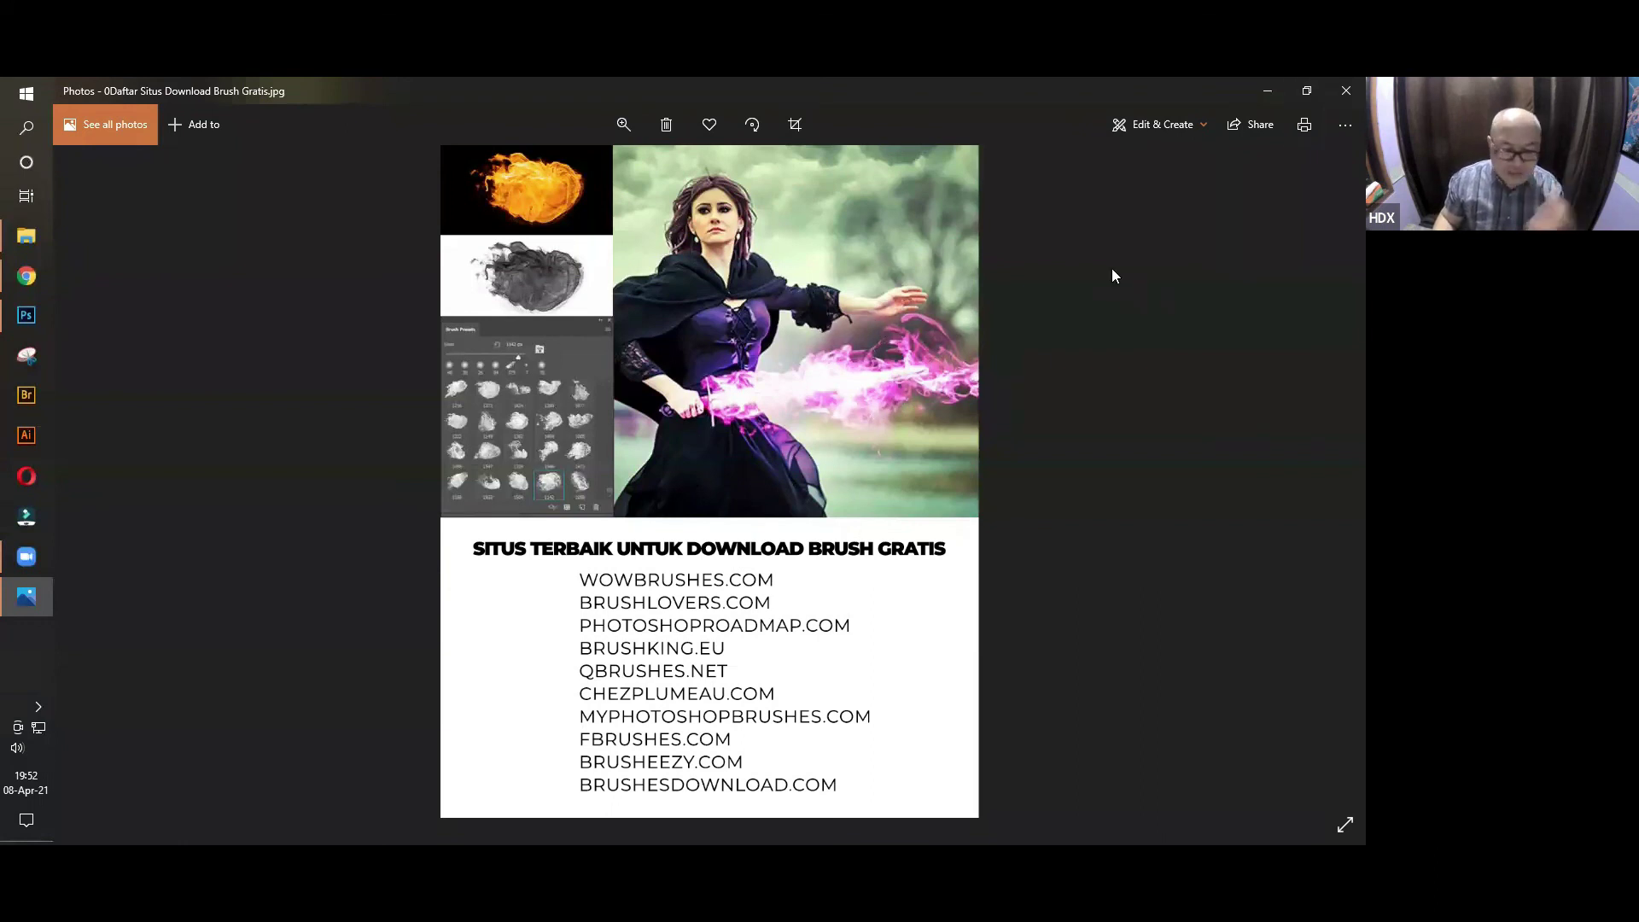
pyautogui.click(1346, 91)
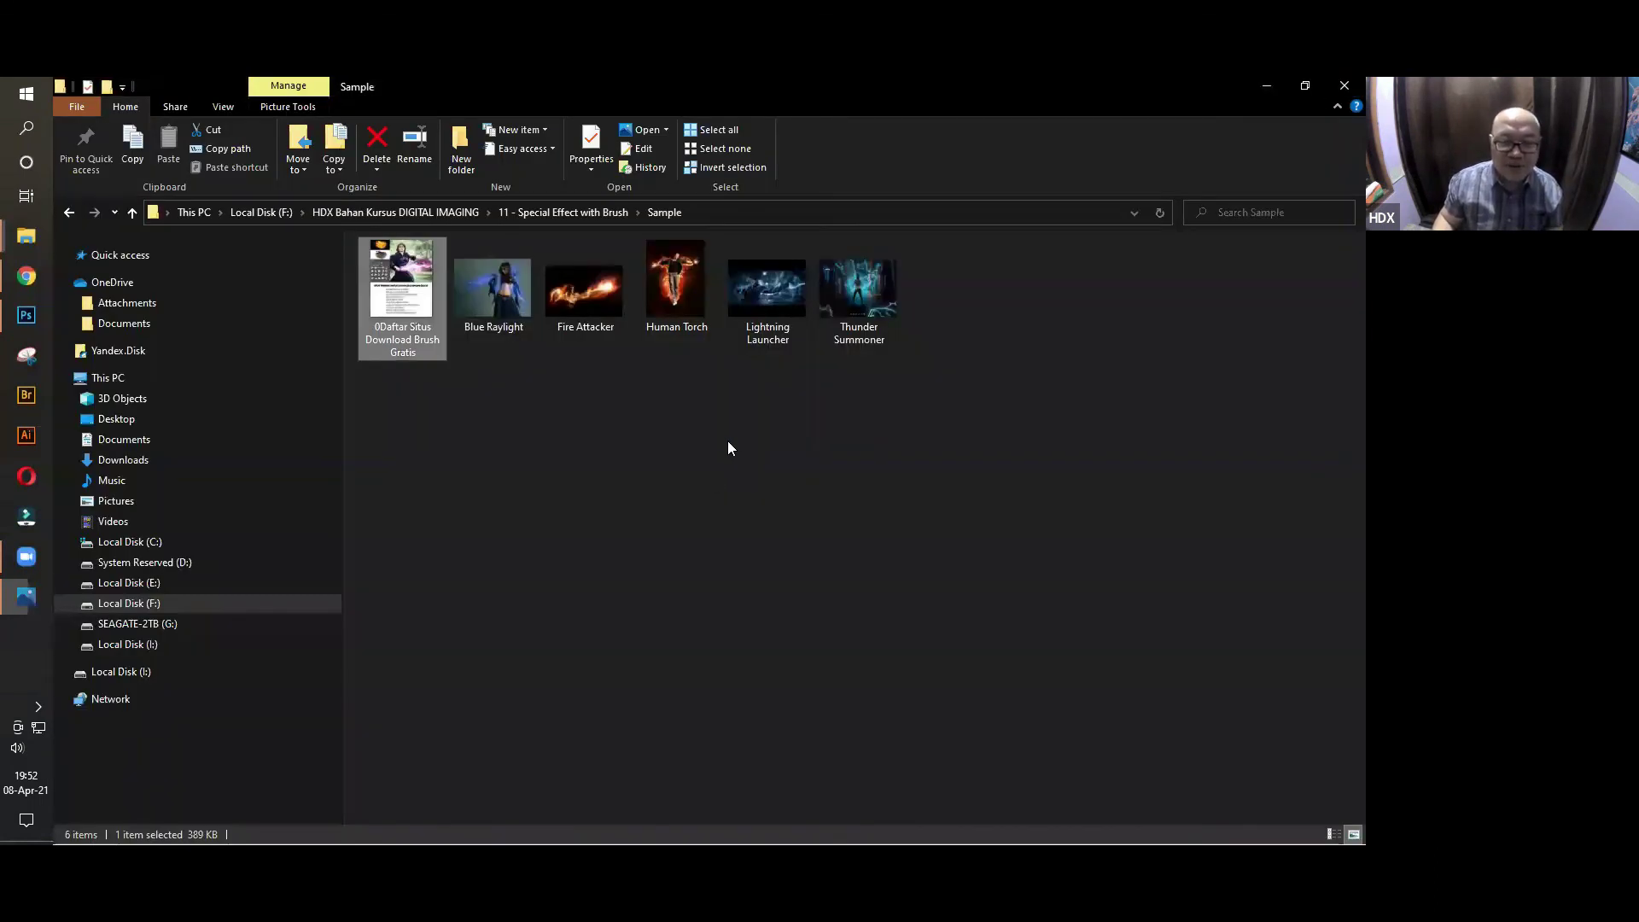